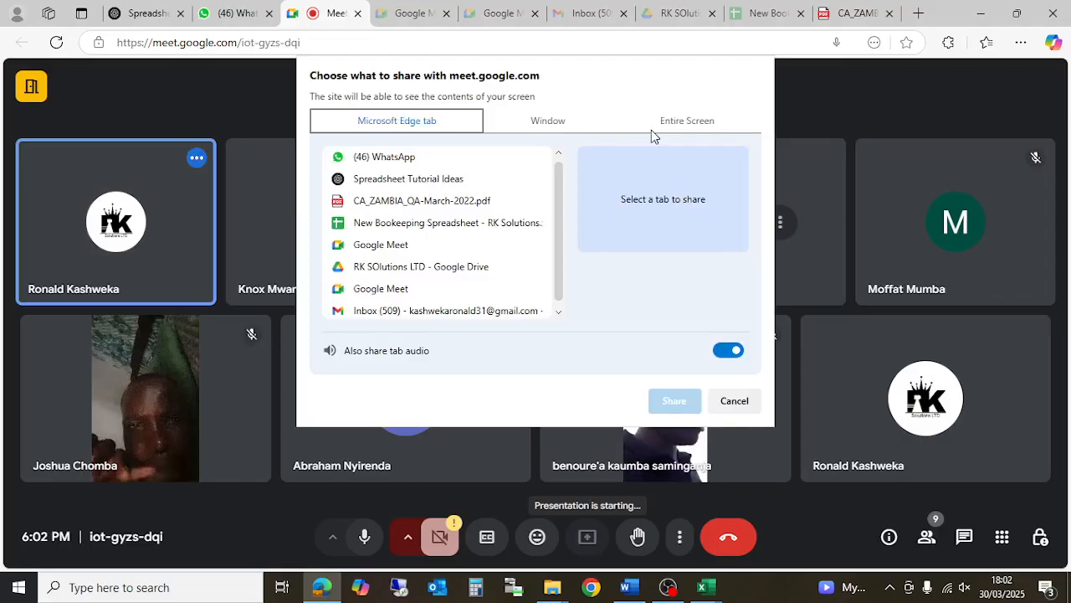
- Share the entire screen, not a single tab, with the Google Meet call
left_click(651, 128)
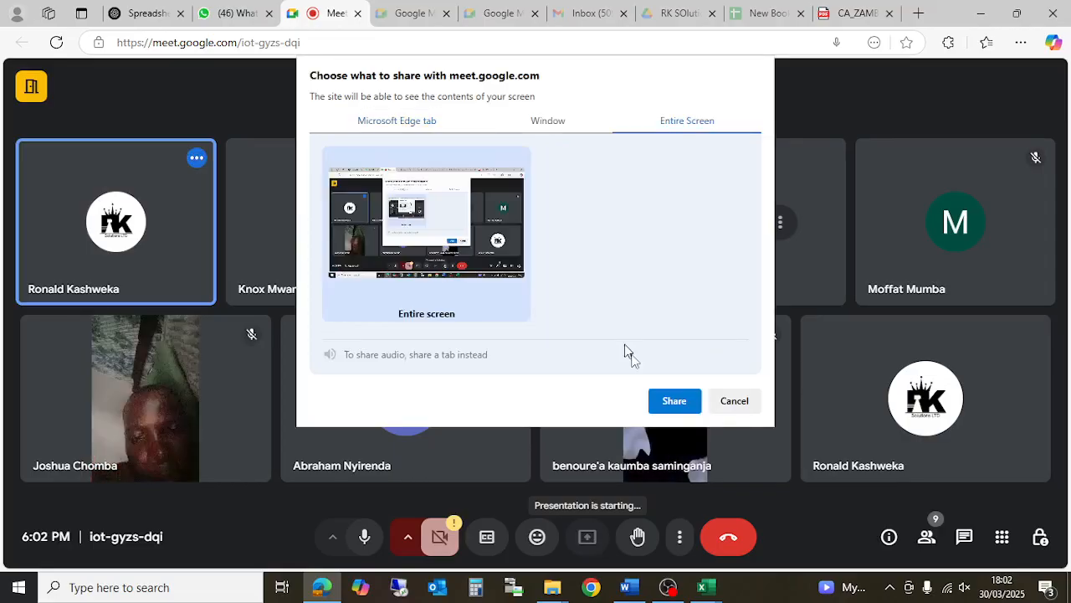
left_click(661, 401)
mouse_move(703, 587)
mouse_move(774, 526)
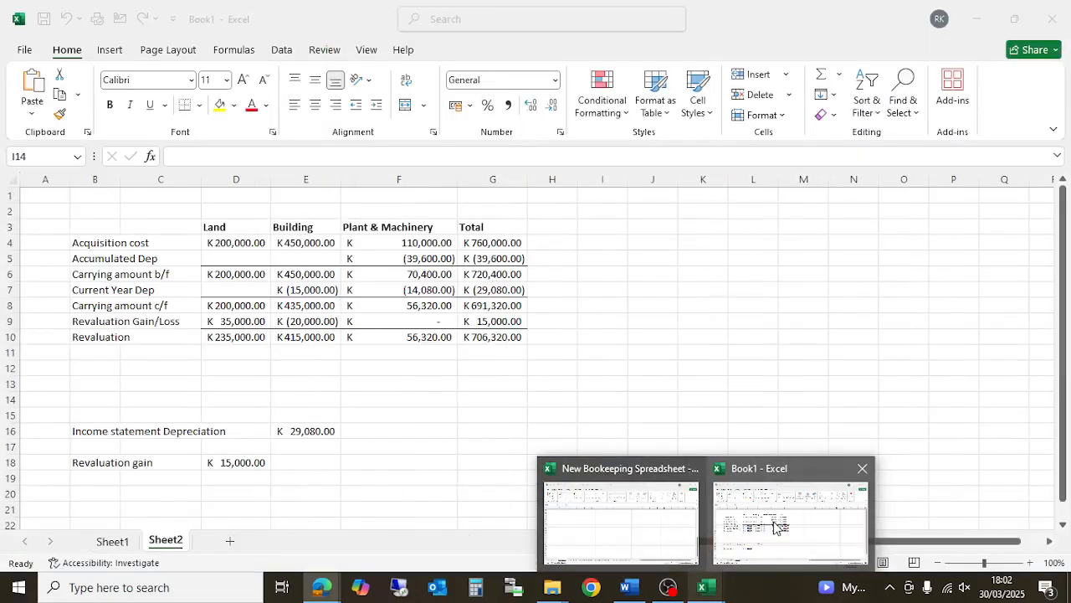
- Switch to the Book1 - Excel window showing the revaluation schedule
left_click(774, 525)
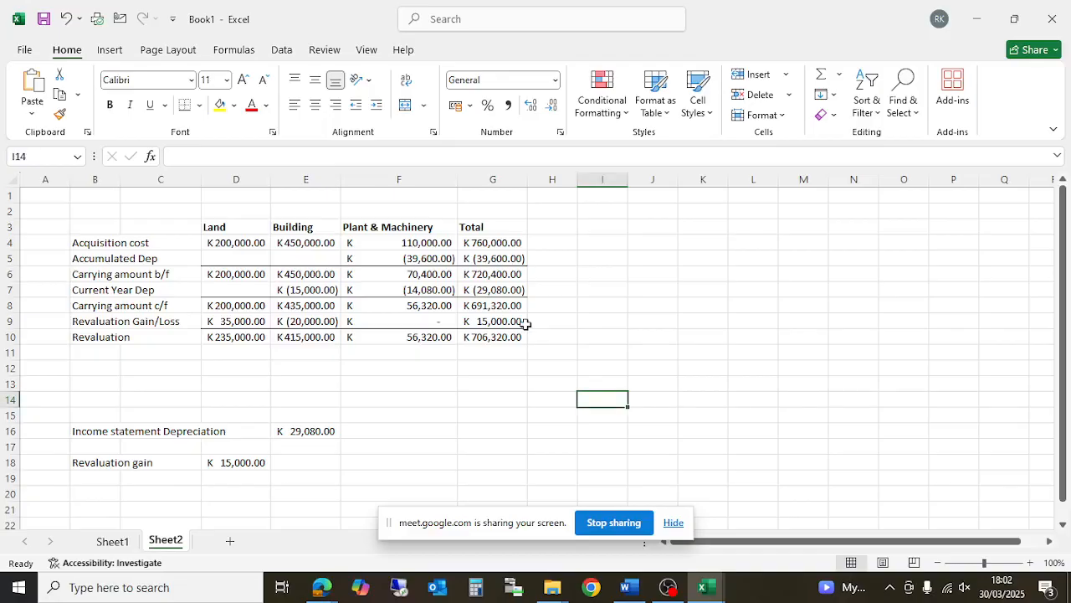
- Add a new blank Sheet3 worksheet to Book1
scroll(591, 397, "down", 2)
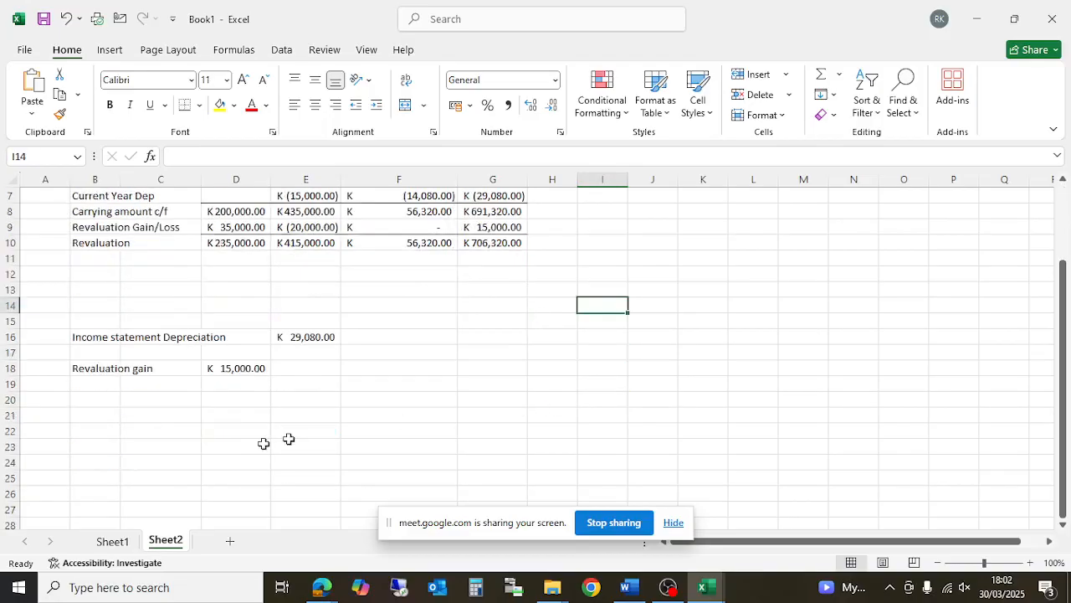
left_click(229, 540)
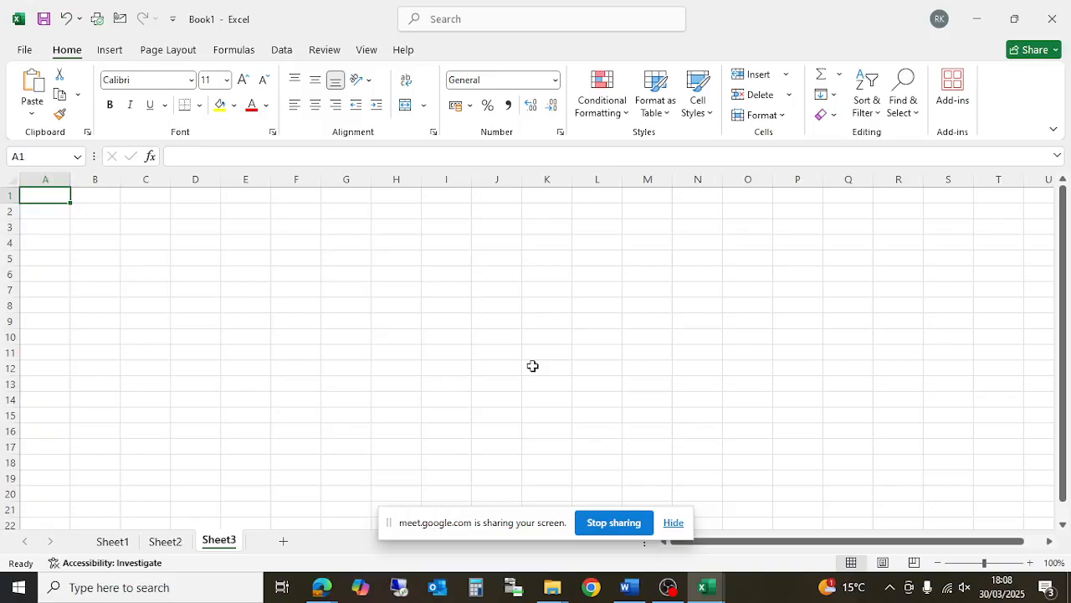
- Bring up the New Bookkeeping Spreadsheet workbook and hide the screen-sharing notice
mouse_move(717, 579)
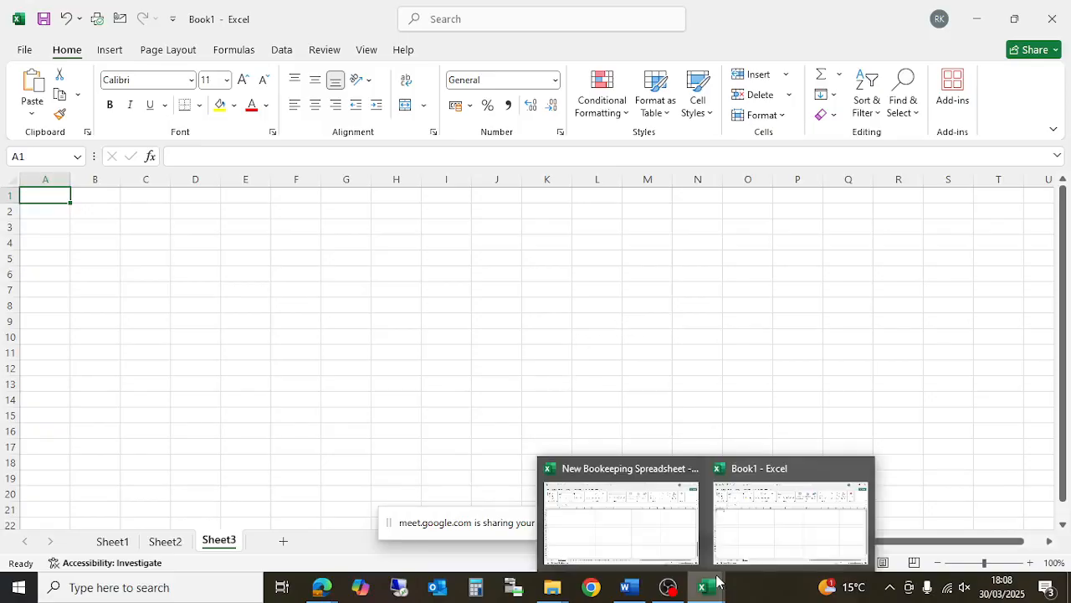
left_click(622, 504)
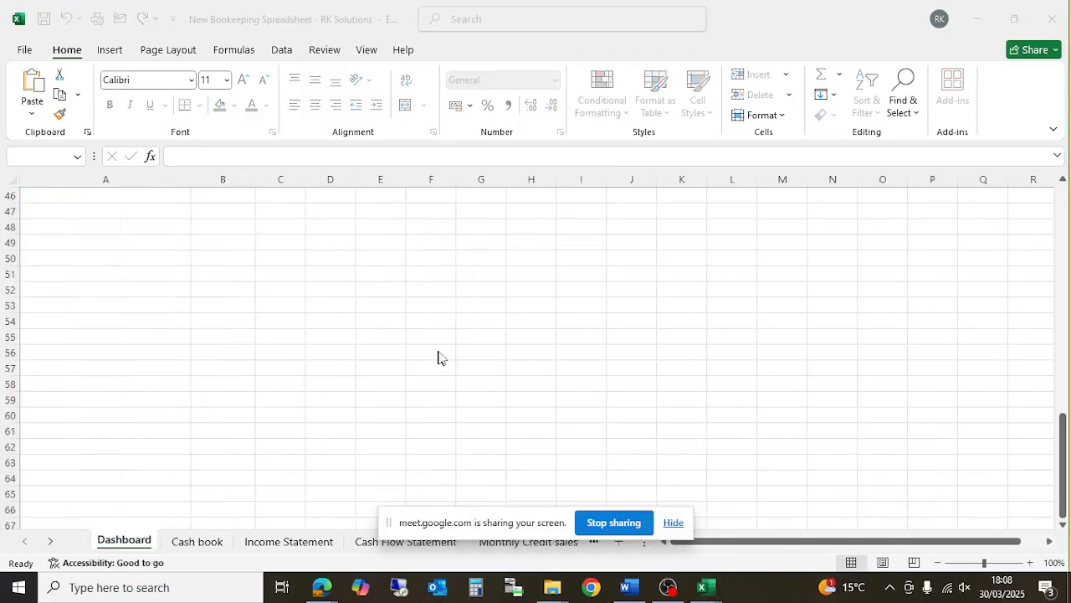
left_click(677, 525)
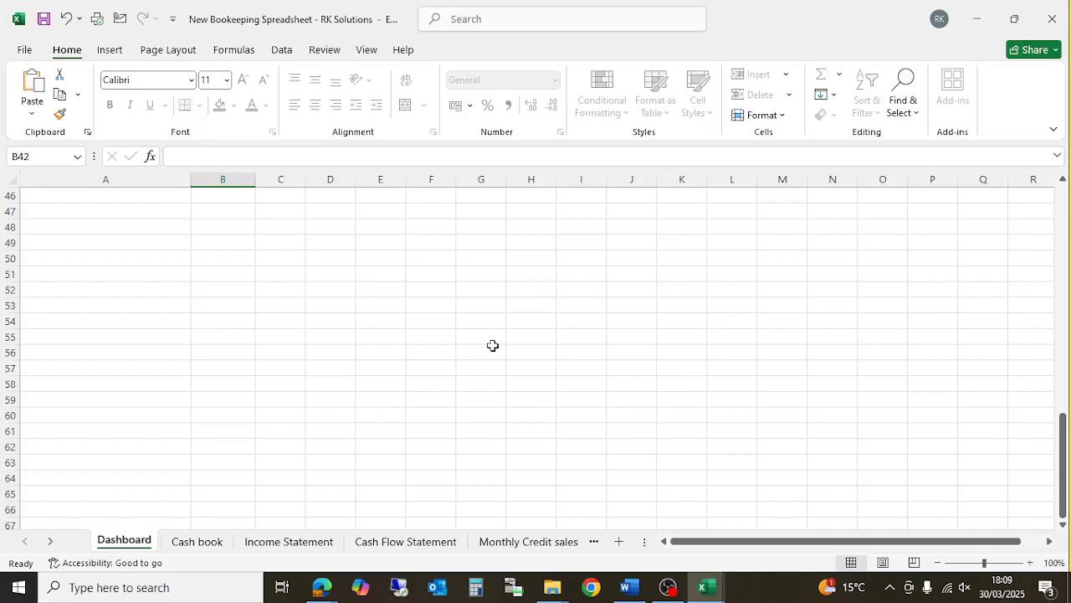
- Scroll to the top of the Dashboard to see the cash, profit and expense totals
scroll(351, 402, "up", 14)
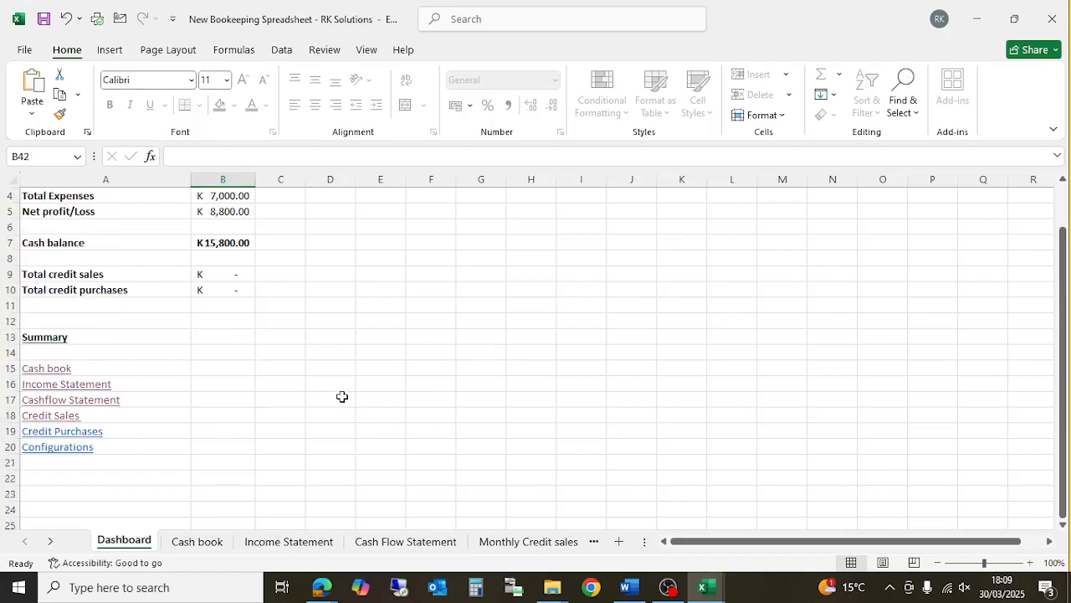
scroll(342, 396, "up", 1)
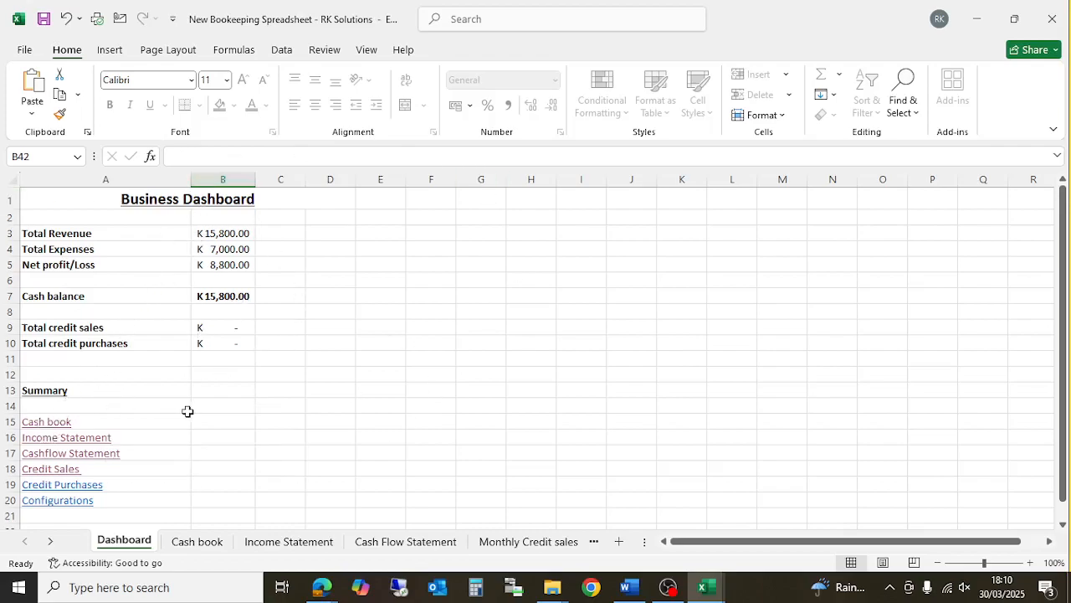
left_click(304, 385)
left_click(280, 375)
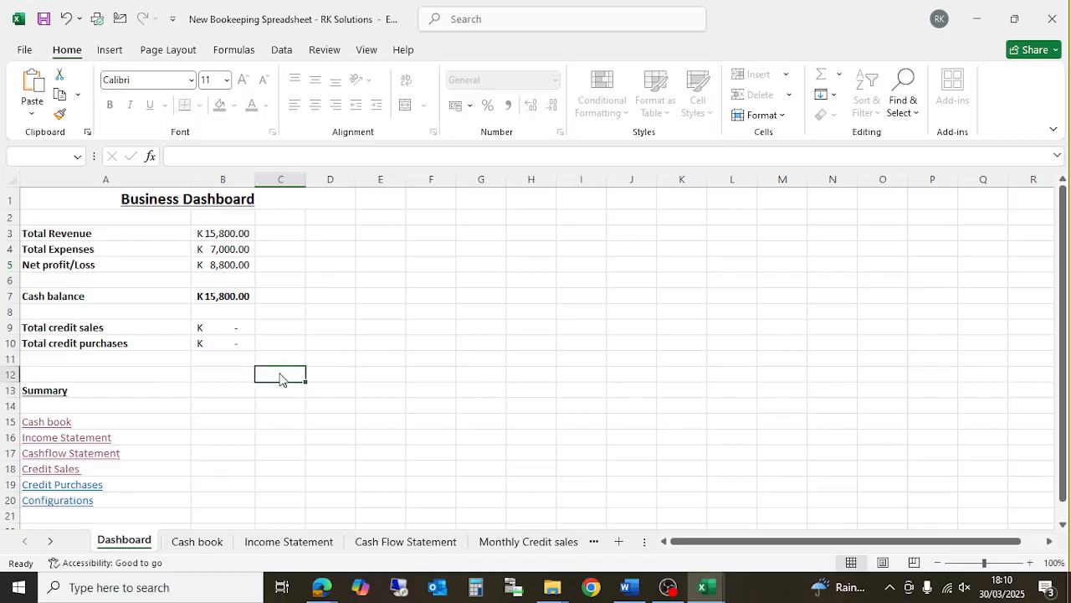
key("Delete")
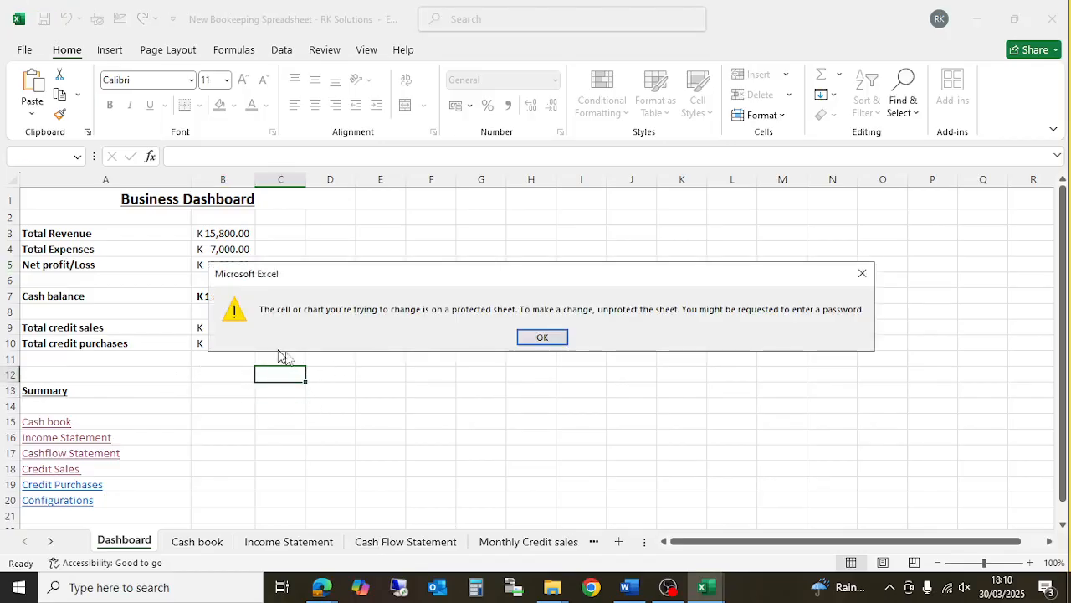
left_click(538, 338)
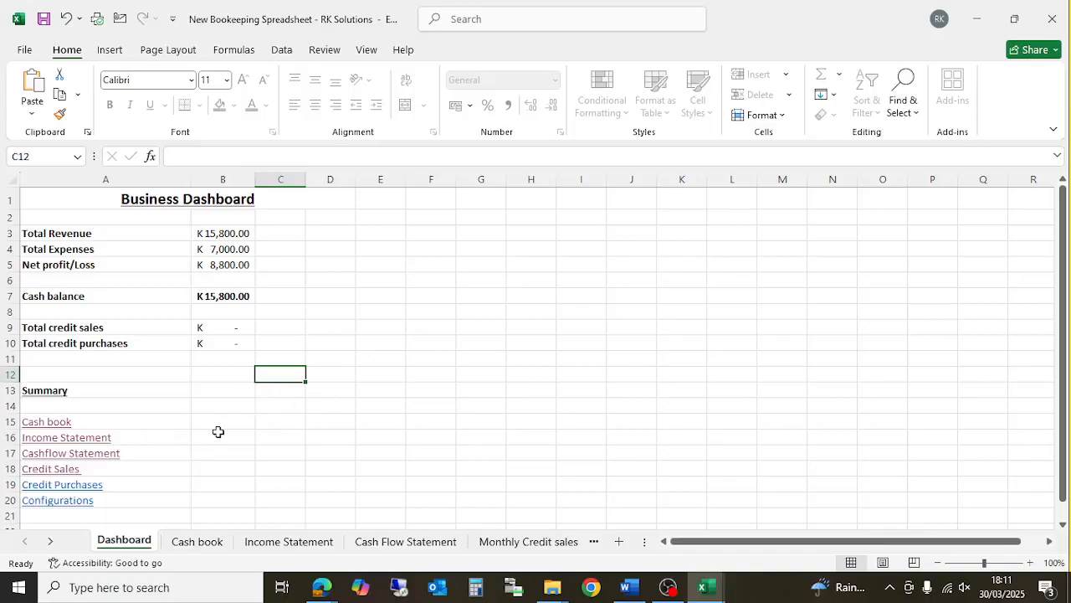
- Follow the Cash book link in the dashboard's Summary list
left_click(42, 424)
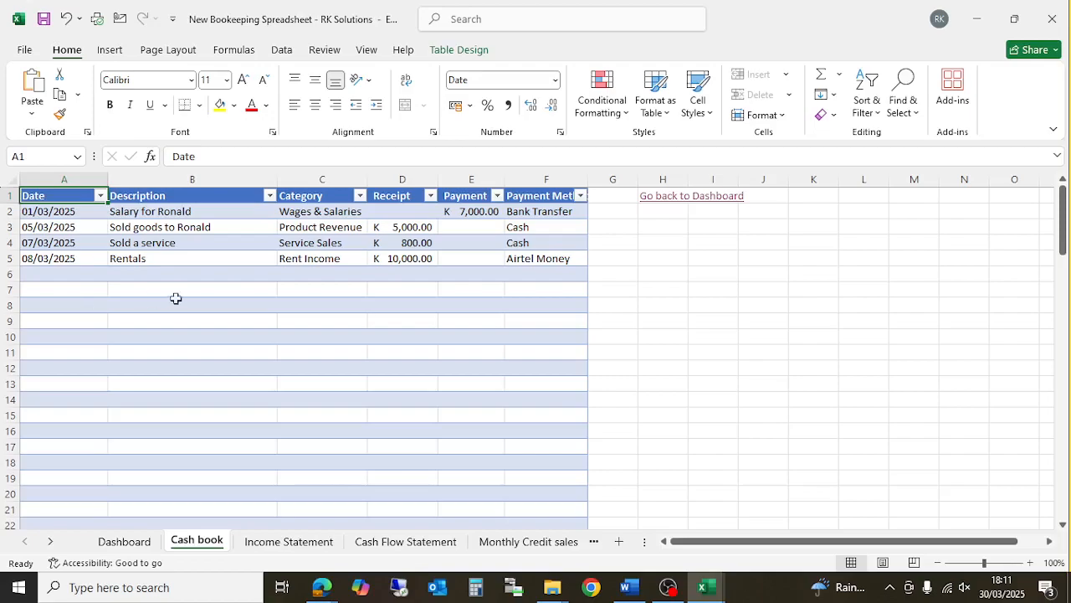
- Clear all sample transactions from rows 2 to 5 of the Cash book table
left_click(167, 259)
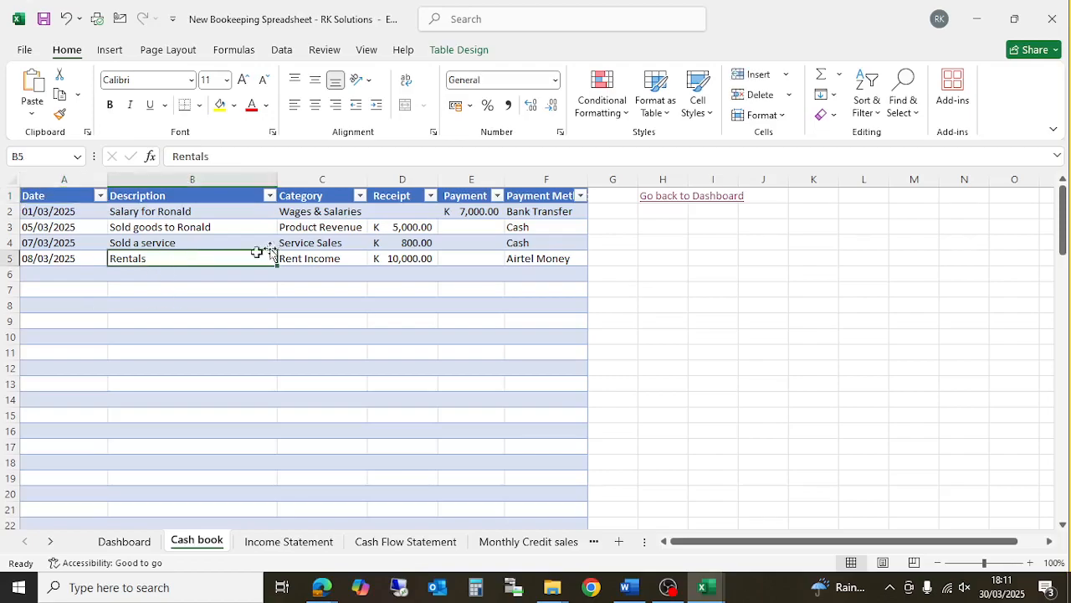
key("Delete")
key("Left")
key("Delete")
key("Up")
key("Delete")
key("Up")
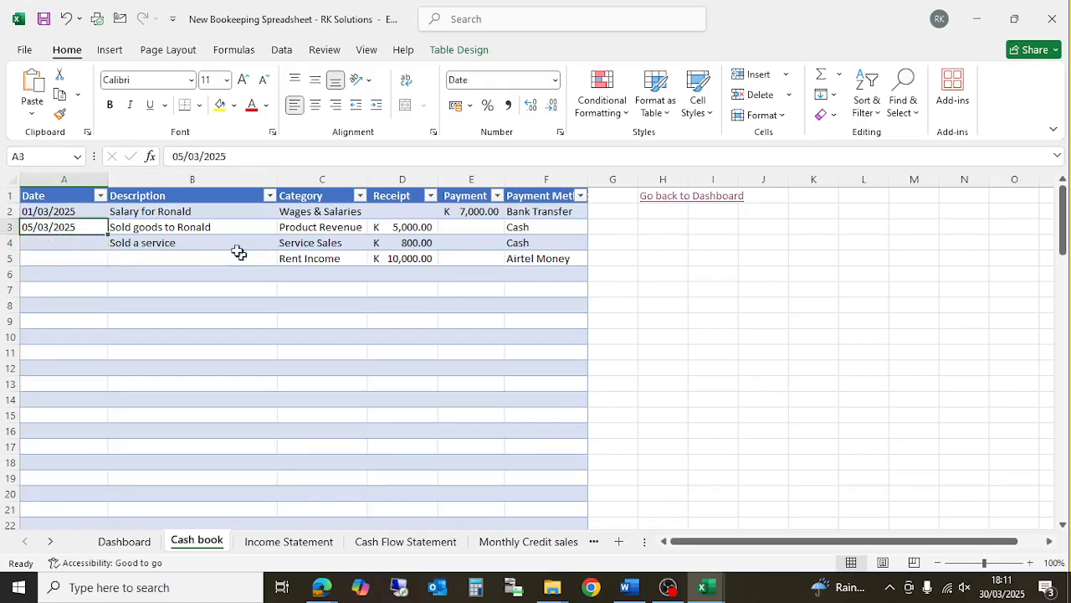
left_click_drag(42, 213, 519, 262)
key("Delete")
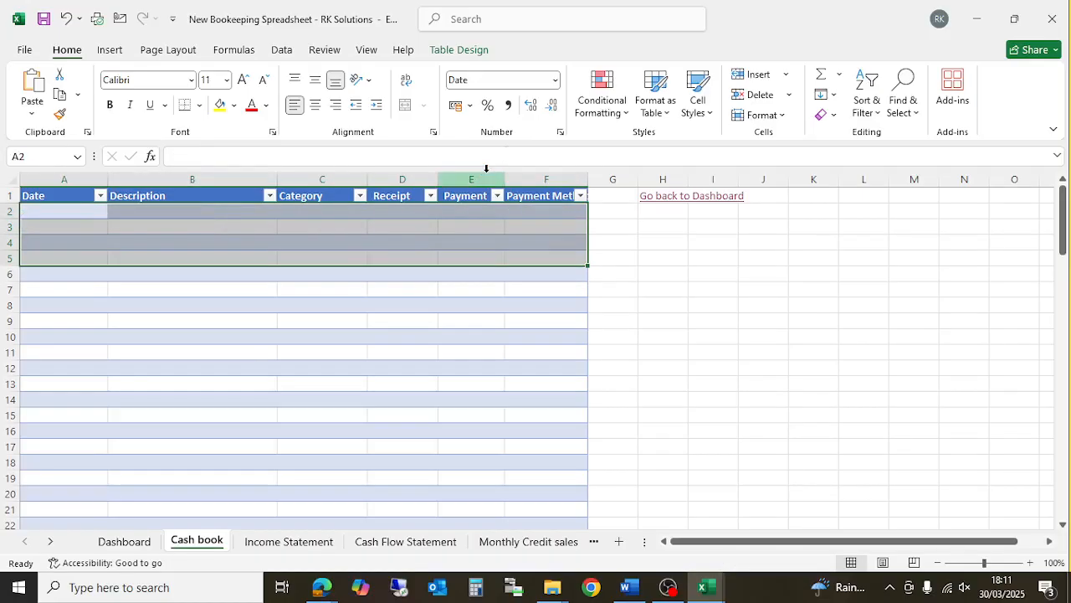
- Check the emptied Receipt, Payment and Payment Method cells, then view the Income Statement
left_click(450, 226)
left_click(535, 230)
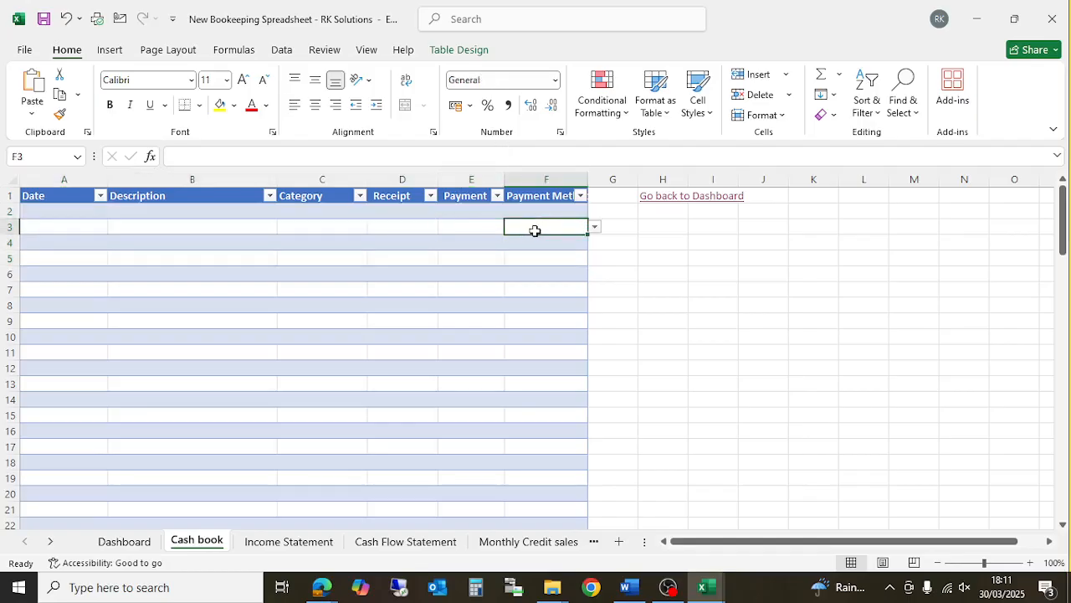
left_click(508, 243)
left_click(456, 239)
left_click(396, 226)
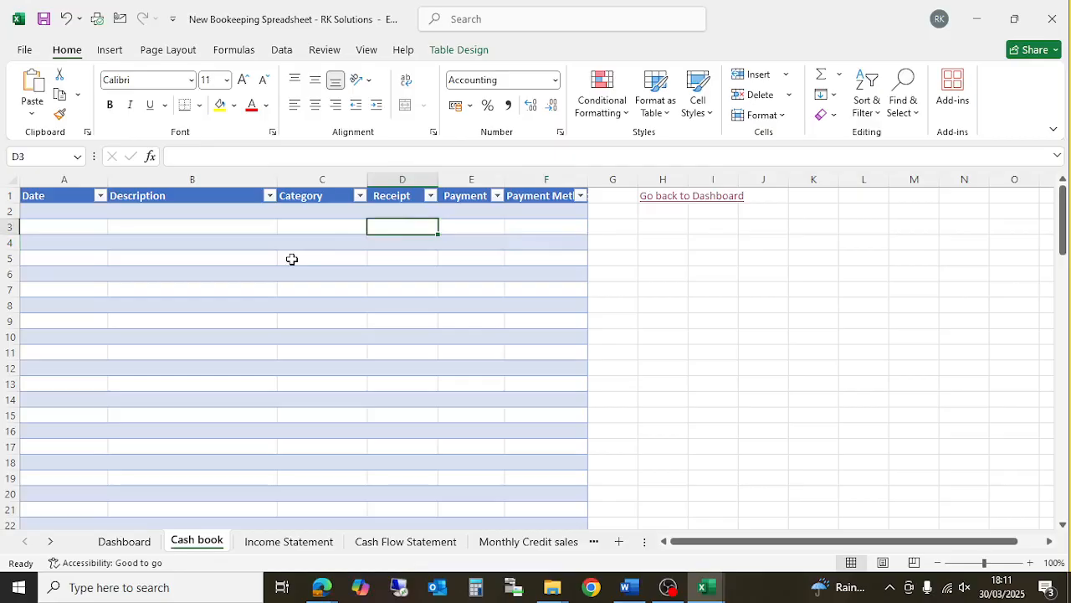
left_click(290, 543)
scroll(248, 363, "up", 2)
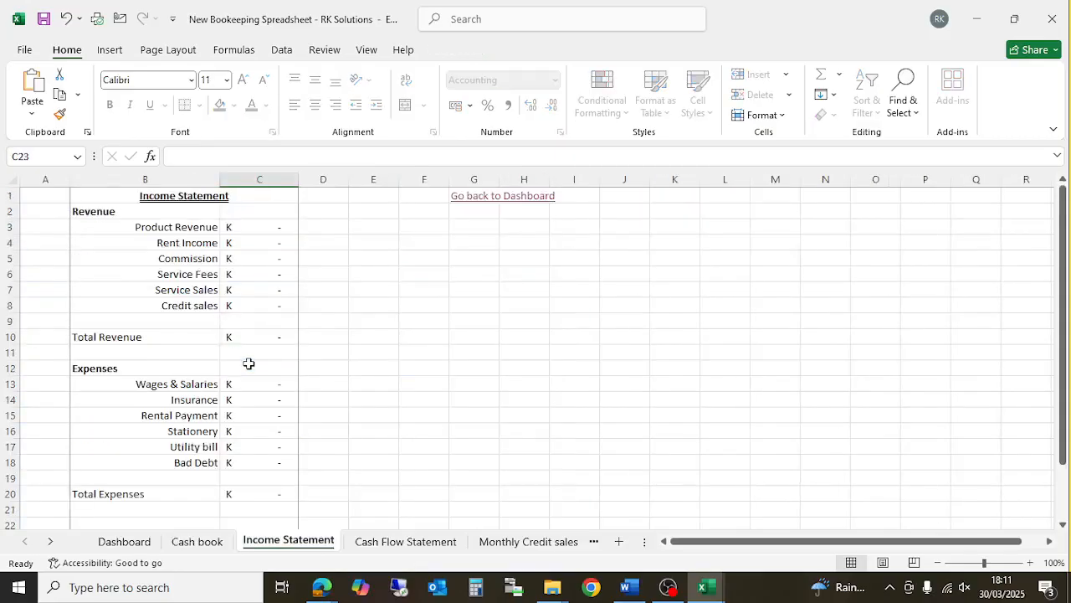
- Clear the 2000 cash in hand and 5000 cash at bank opening balances
left_click(407, 542)
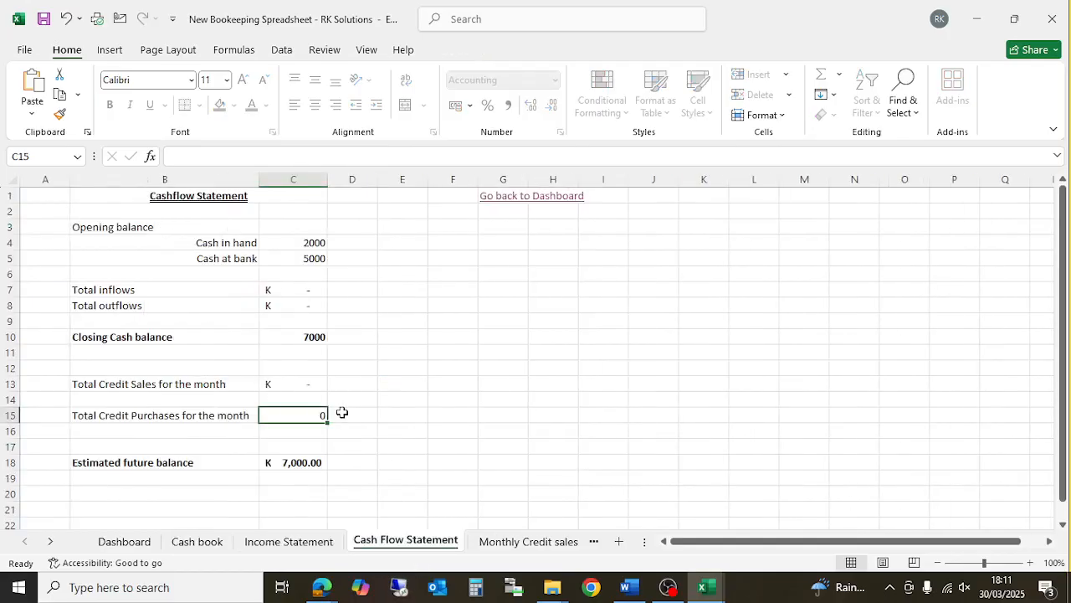
left_click(320, 248)
key("Delete")
key("Down")
key("Delete")
key("Down")
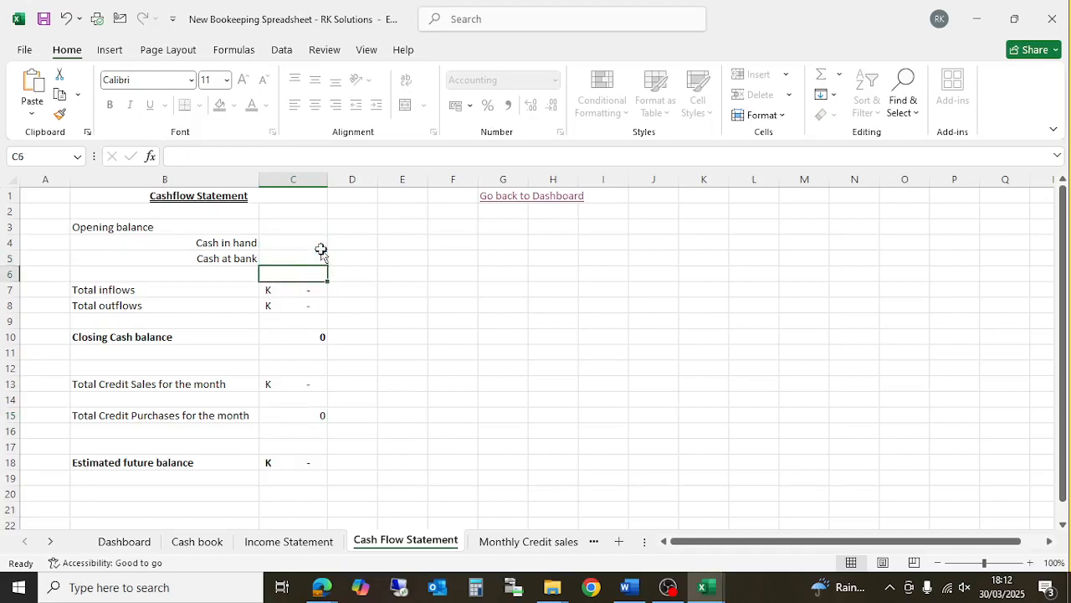
- Review the Credit Sales, Credit Purchases, Configurations, Dashboard and Income Statement sheets, ending on Cash book
left_click(489, 548)
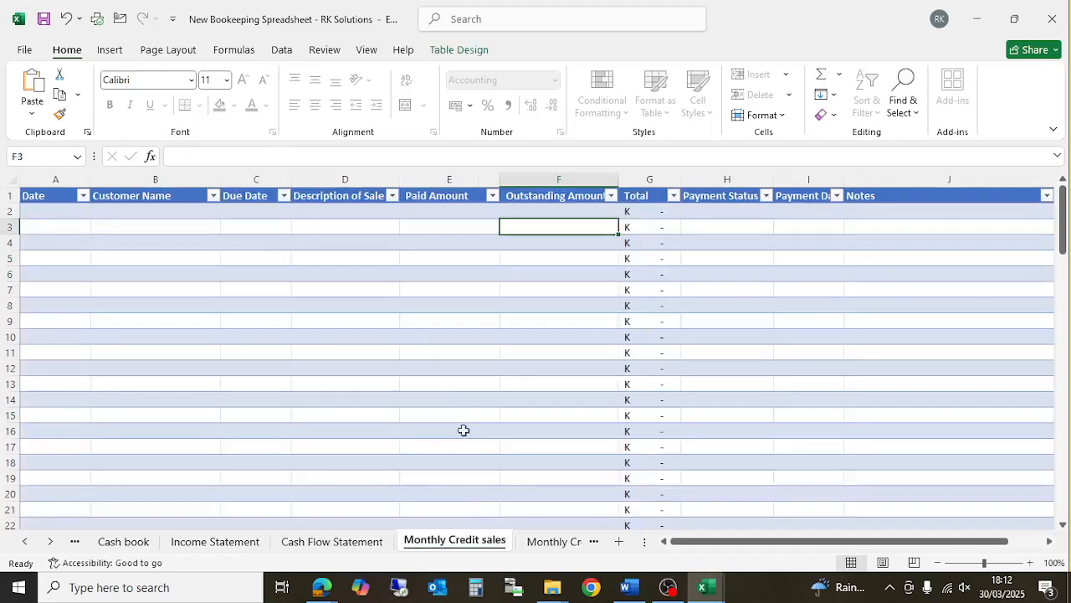
left_click(549, 542)
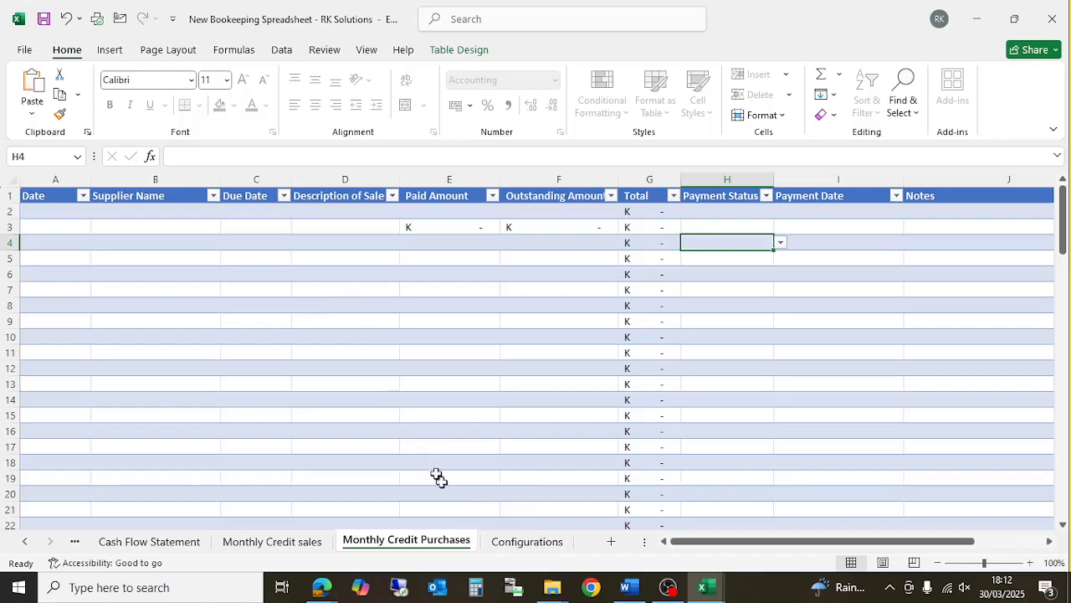
left_click(505, 542)
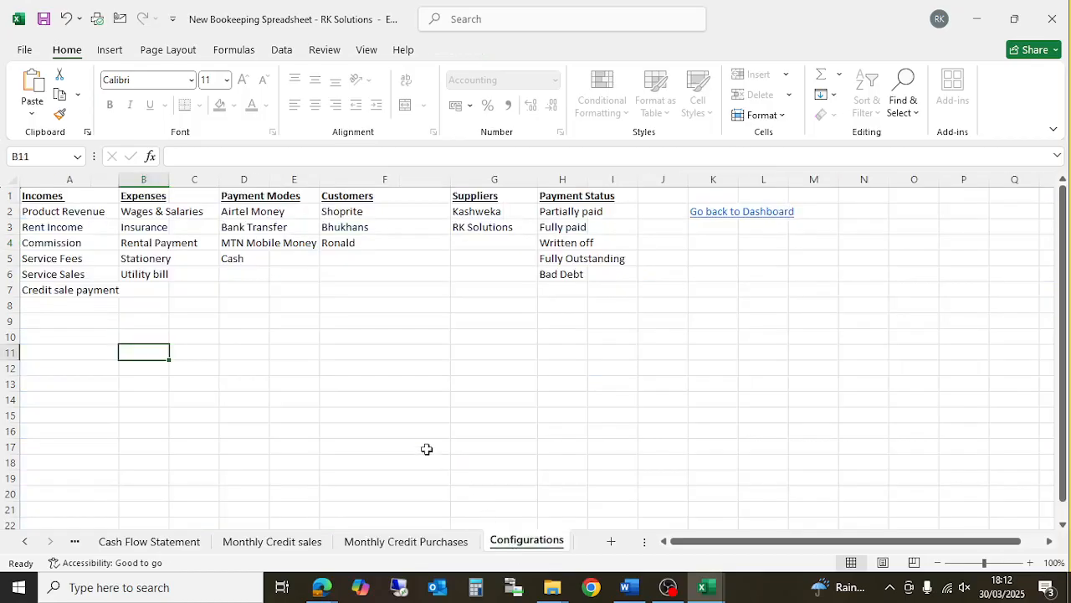
left_click(25, 544)
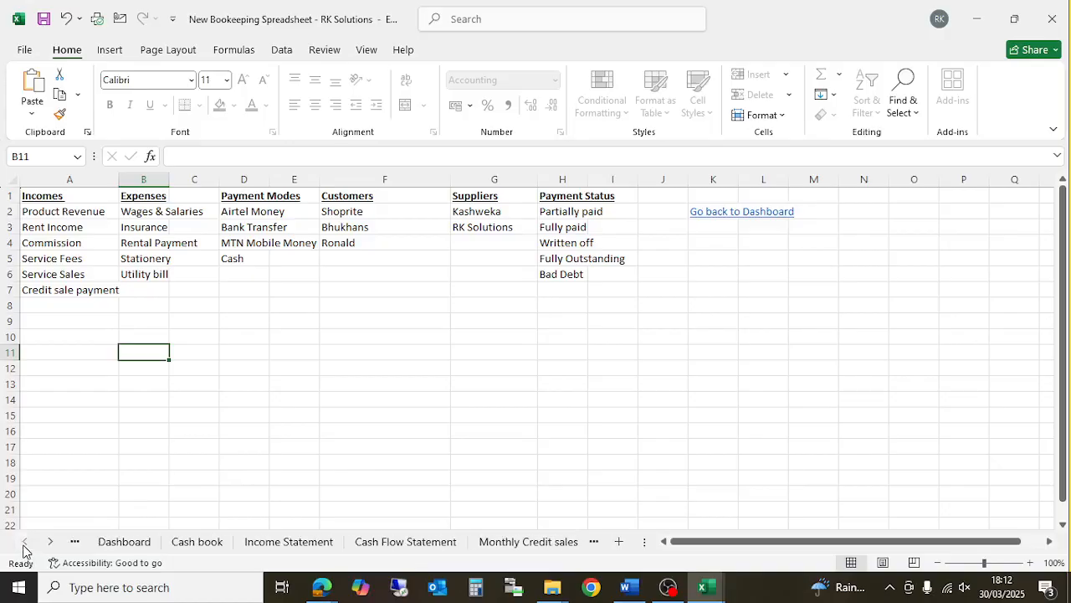
left_click(134, 544)
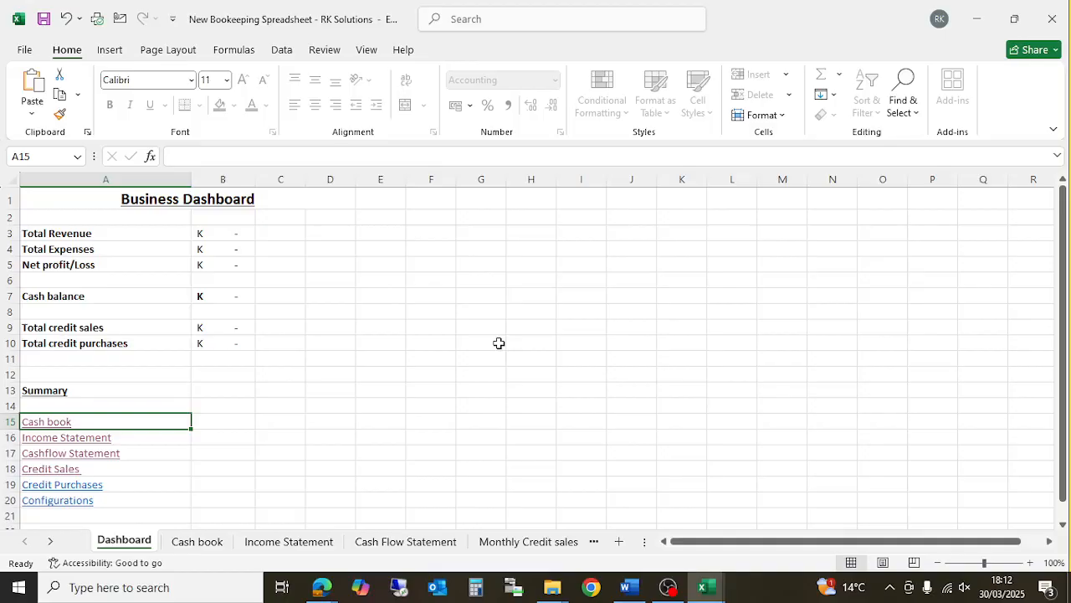
left_click(288, 544)
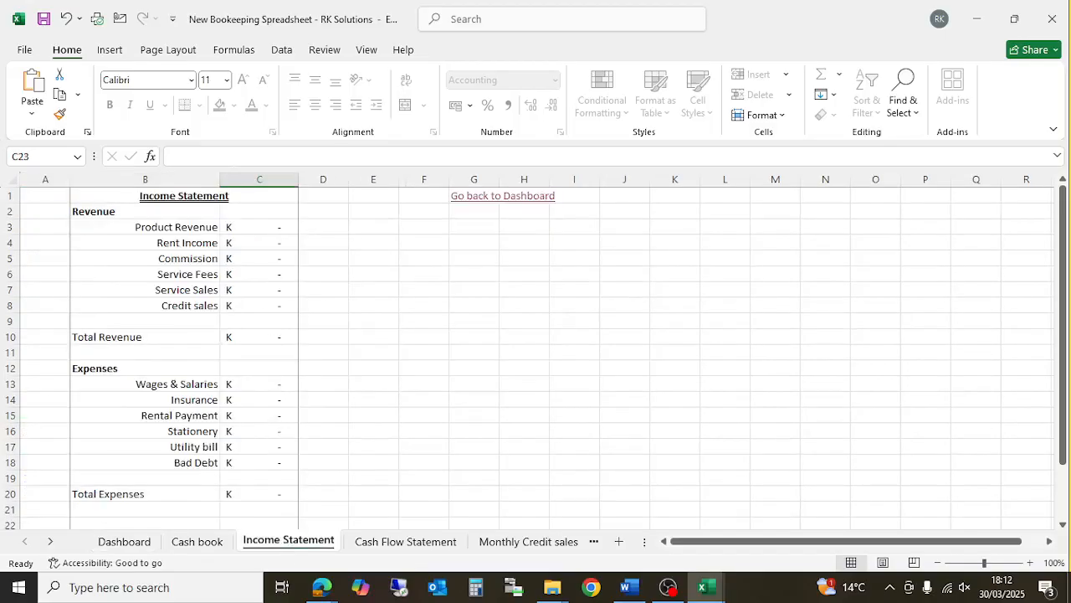
scroll(221, 331, "down", 5)
scroll(223, 327, "up", 4)
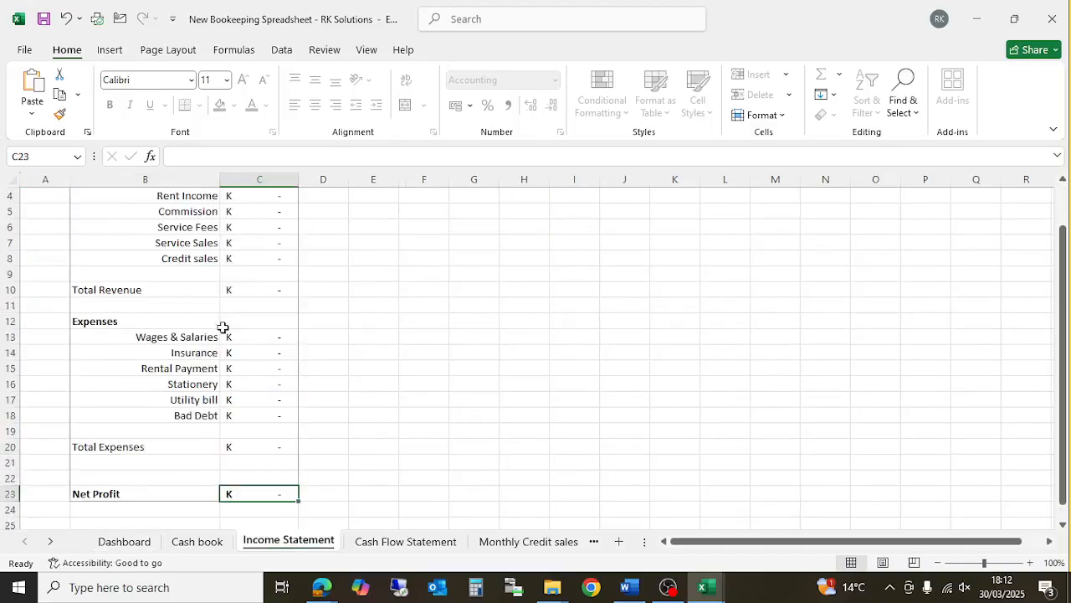
scroll(223, 327, "up", 1)
left_click(205, 540)
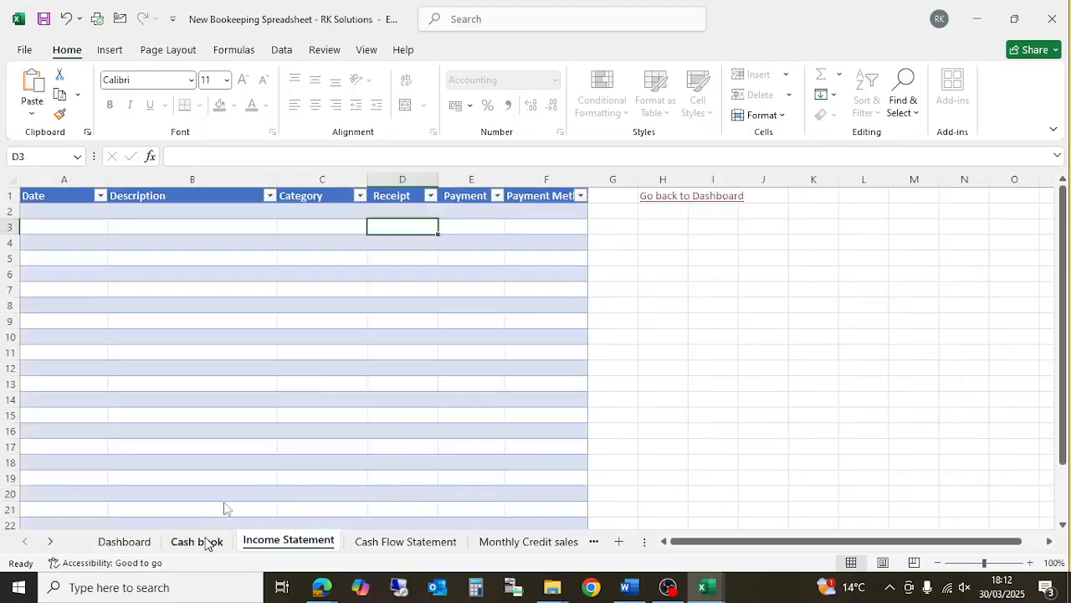
- Enter date 01/03/2025 in A2 and description 'Sold goods' in B2
left_click(76, 216)
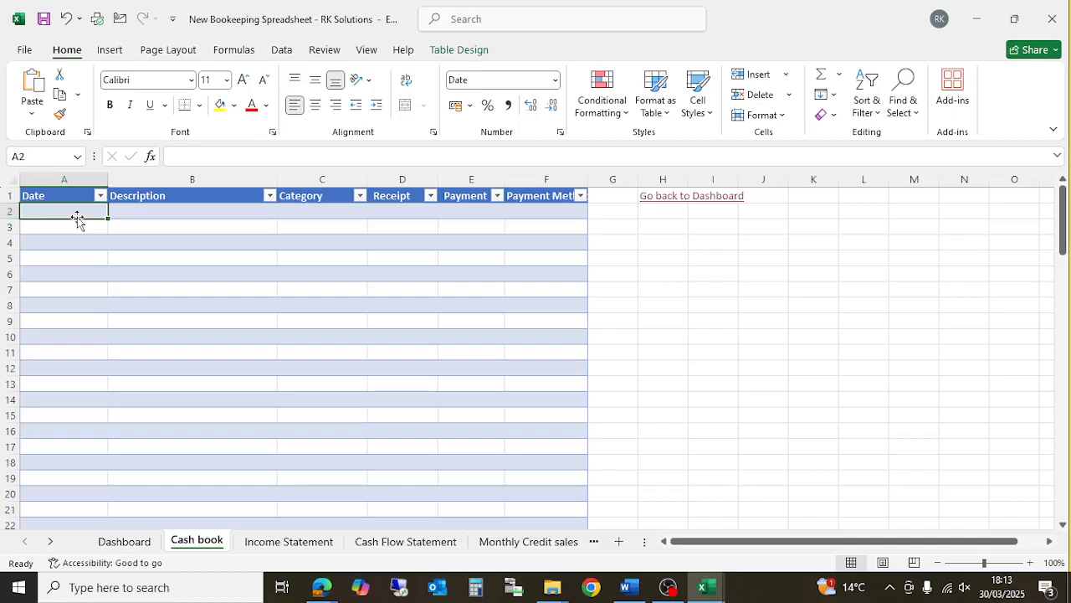
type("01/3/")
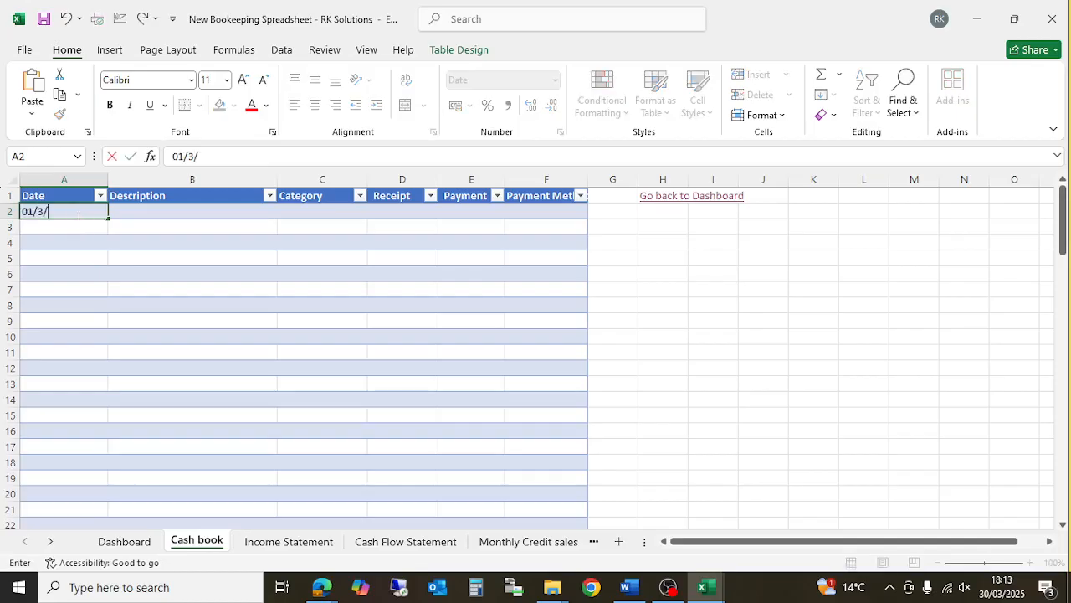
type("25")
key("Return")
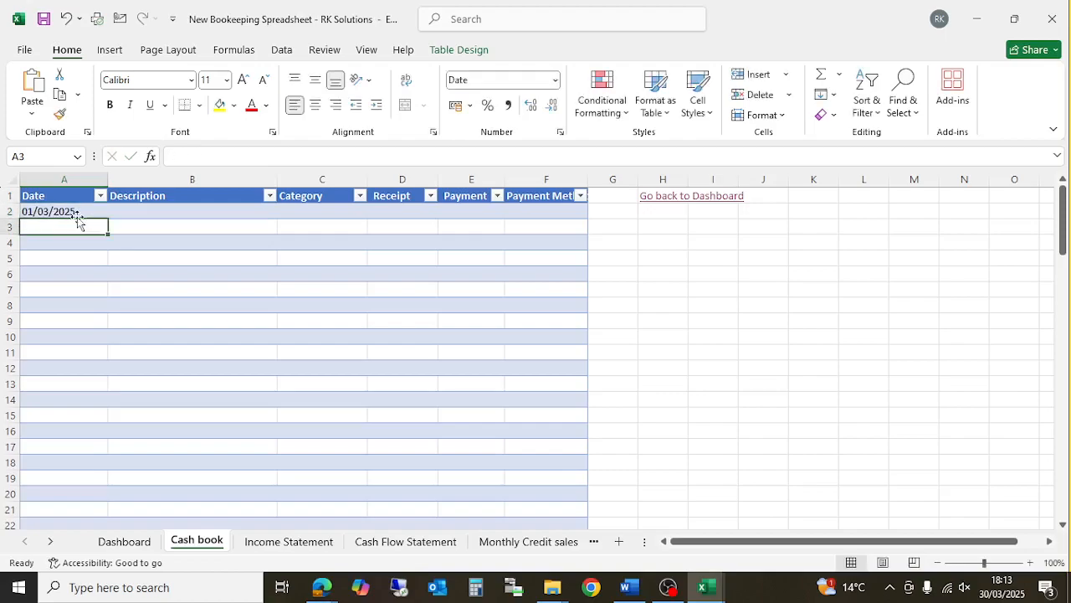
left_click(76, 214)
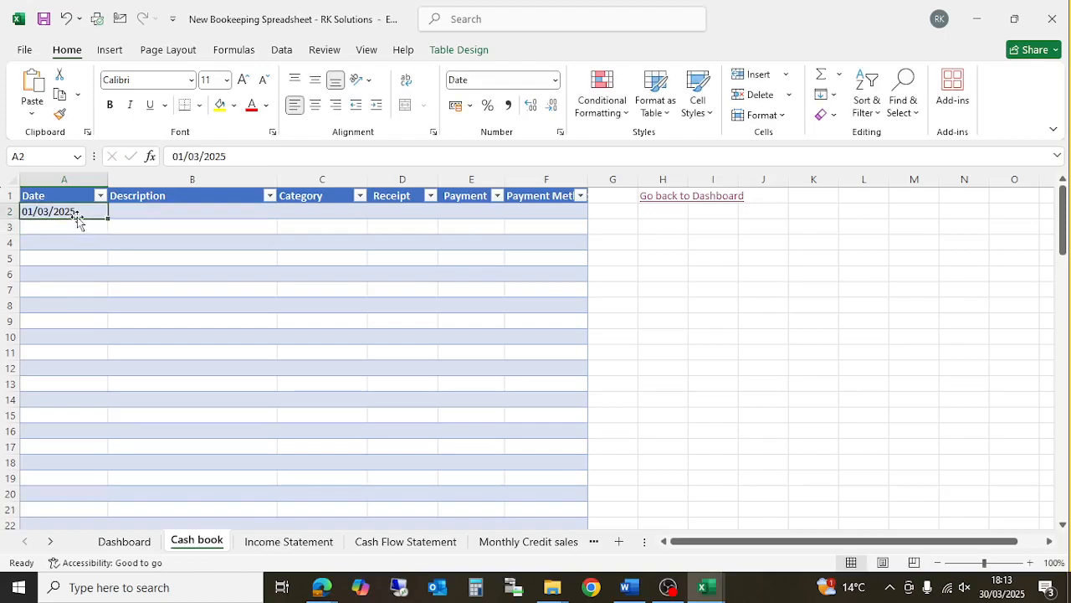
key("Tab")
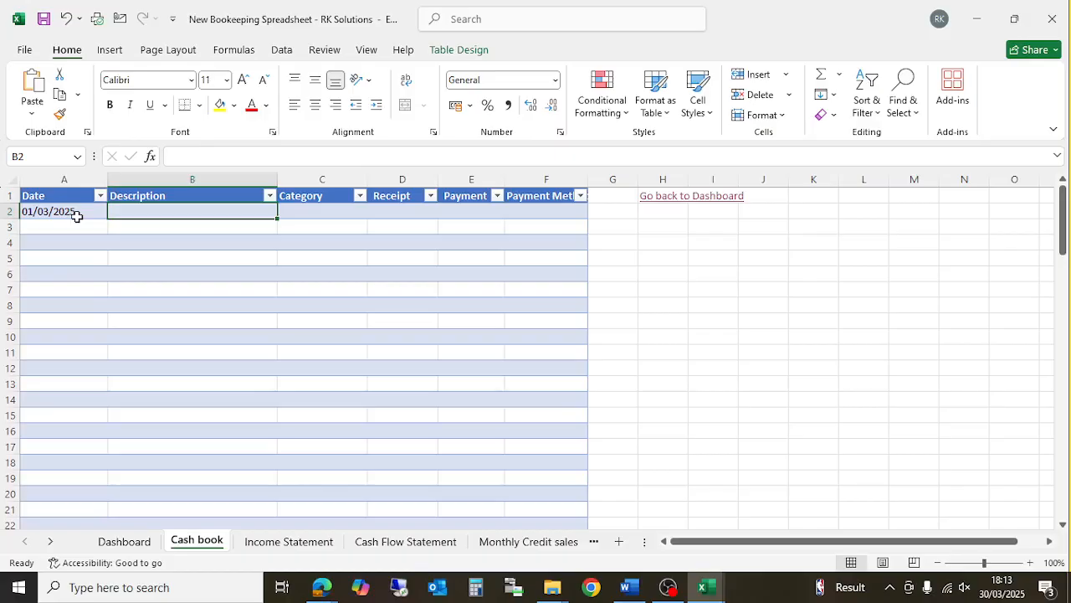
type("Sold goods")
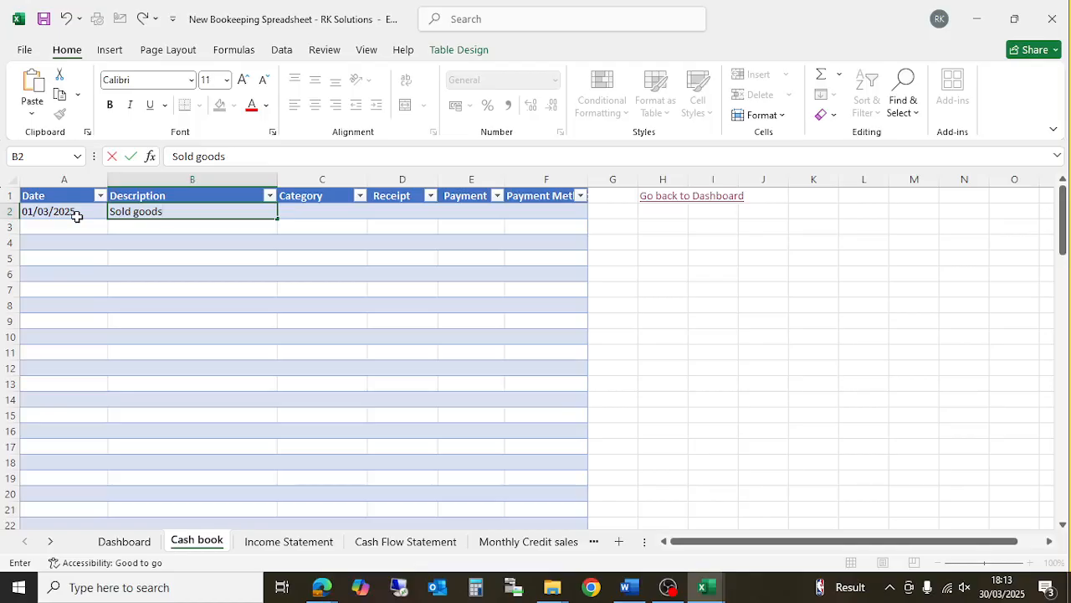
key("Tab")
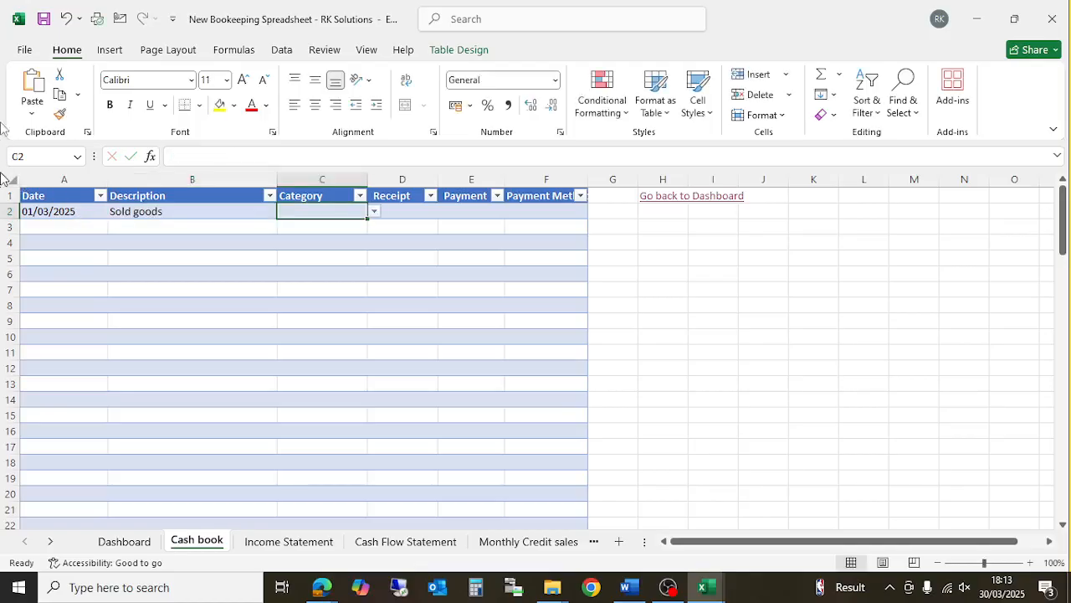
- Enter 500 as the row 2 receipt and browse the income categories
left_click(396, 208)
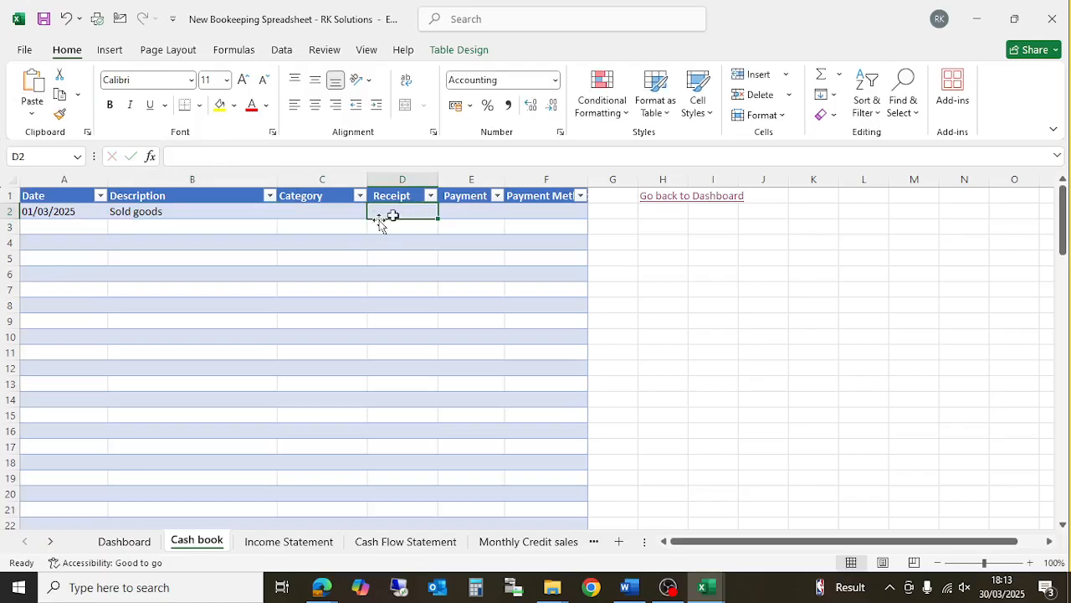
left_click_drag(438, 218, 469, 216)
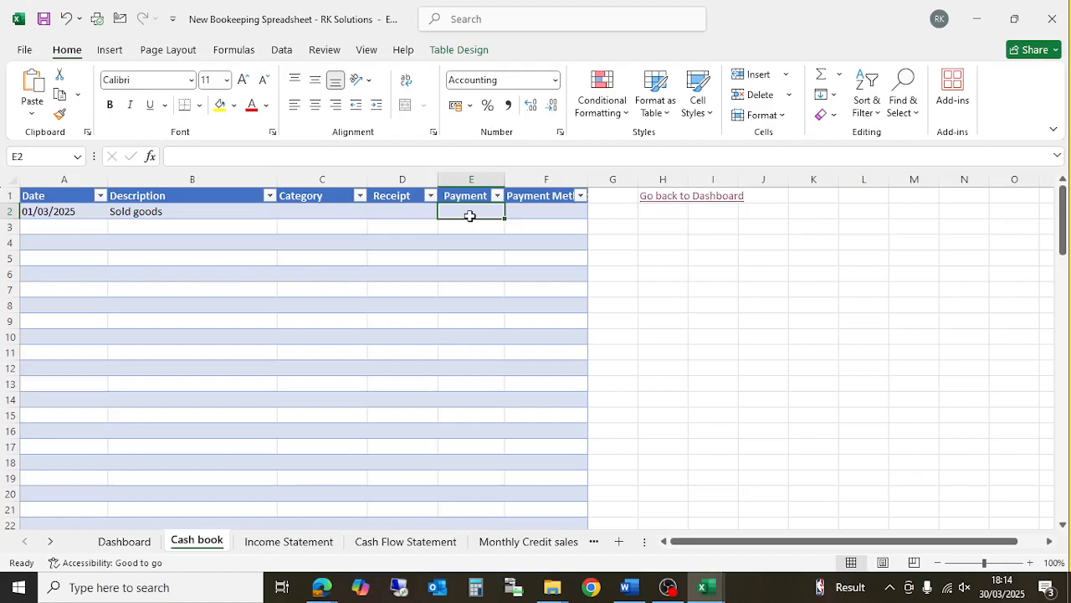
left_click(386, 212)
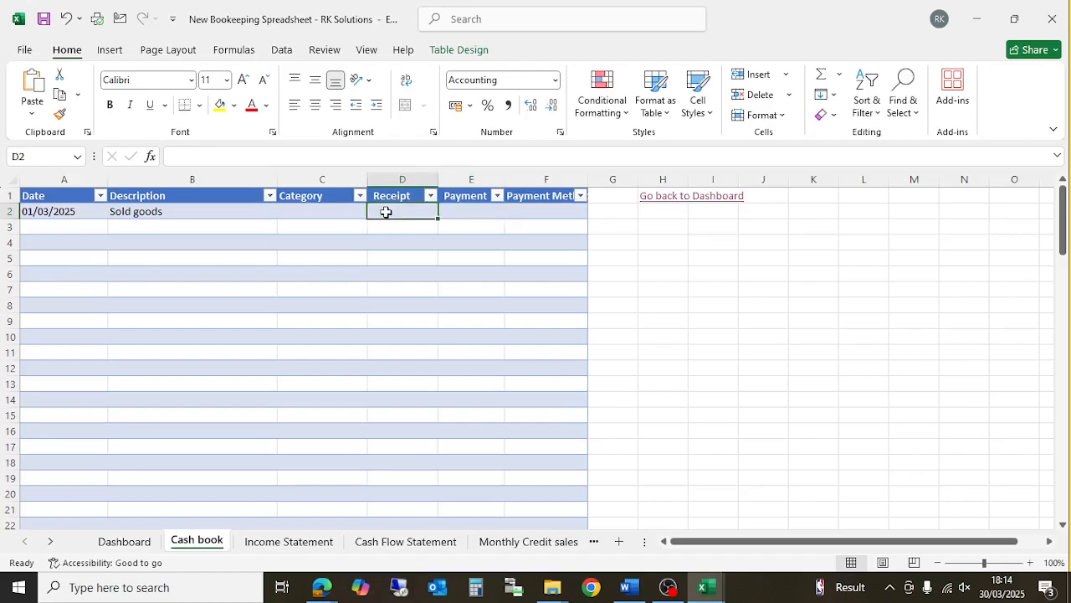
type("500")
key("Return")
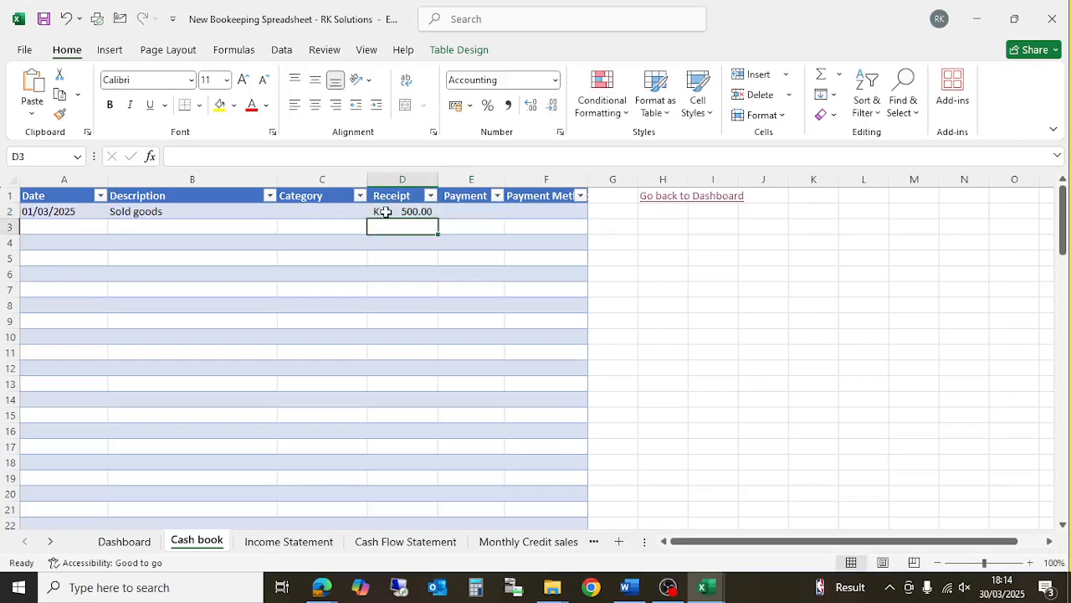
left_click(348, 211)
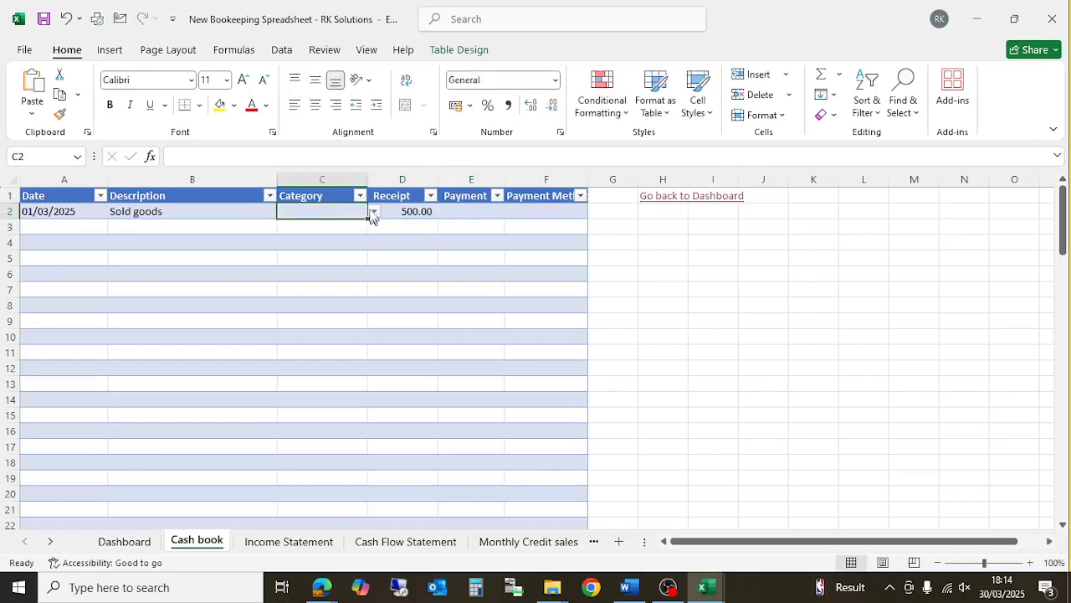
left_click(373, 211)
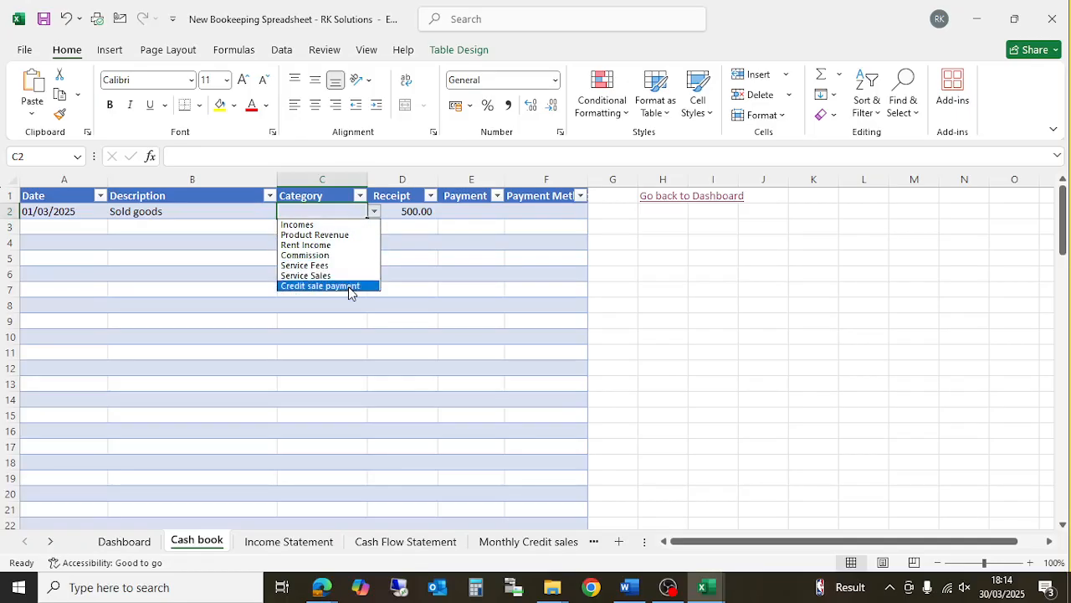
key("Escape")
- Move the 500 amount from Receipt to Payment and reopen the category list
left_click(425, 213)
key("Delete")
key("Tab")
type("500")
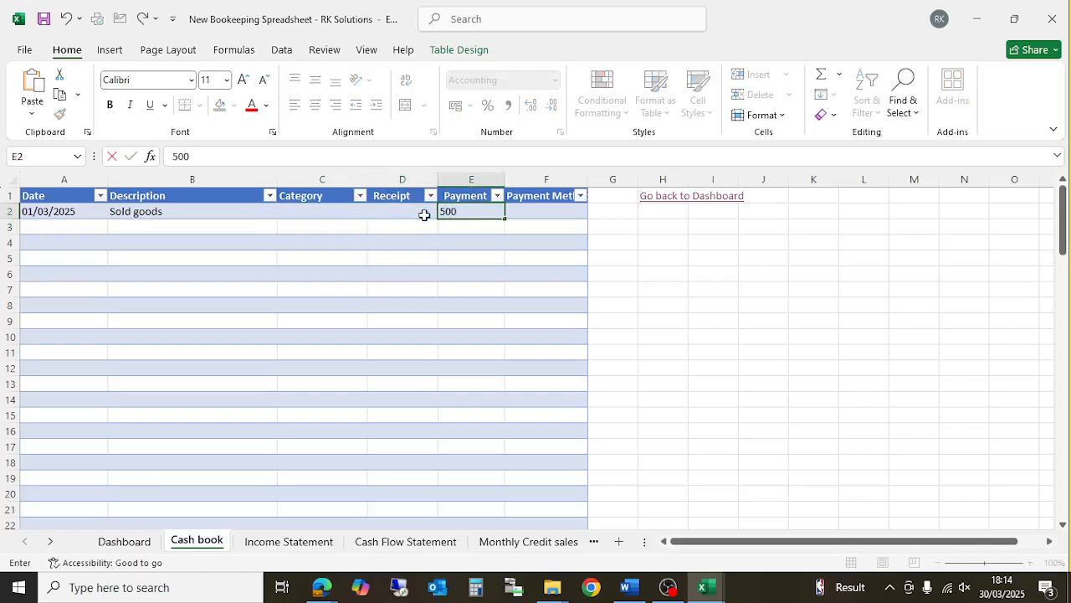
key("Return")
left_click(318, 211)
left_click(374, 211)
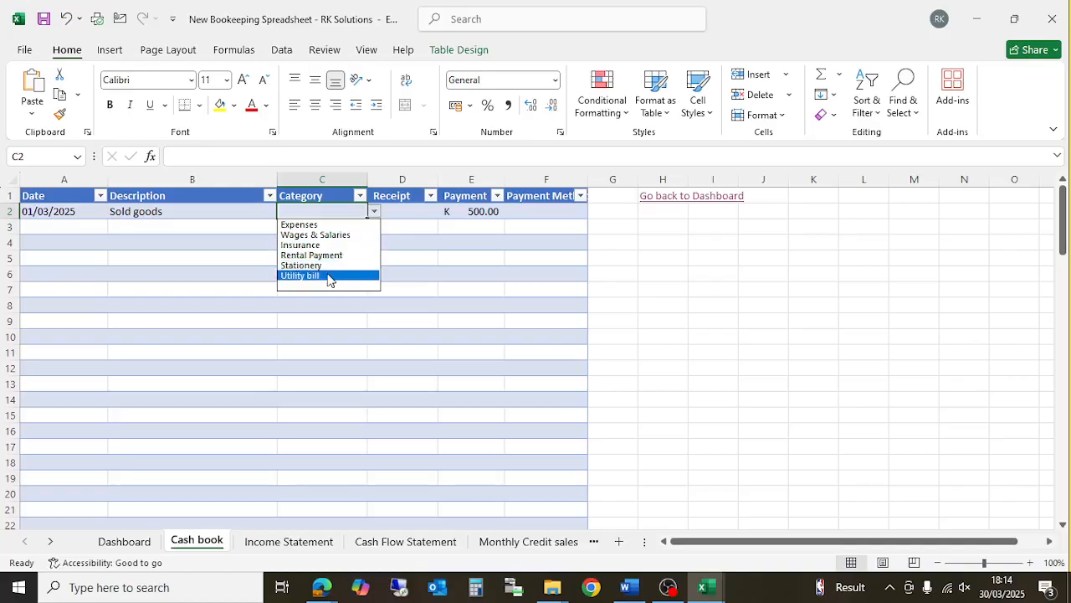
left_click(411, 249)
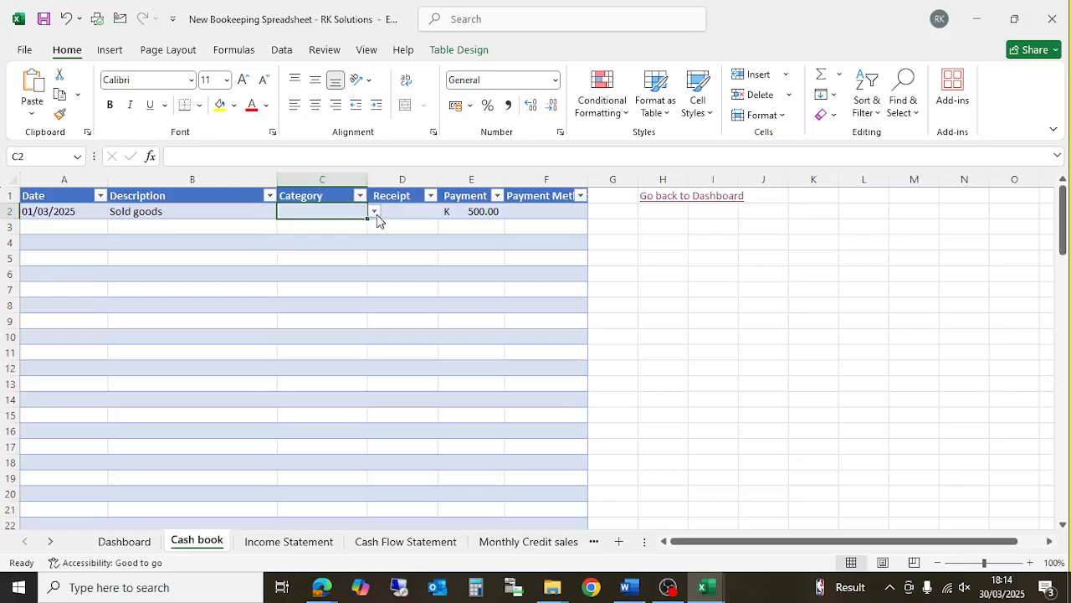
- Clear the payment and enter 1,500 as the row 2 receipt
left_click(482, 214)
key("Delete")
key("Left")
type("1000")
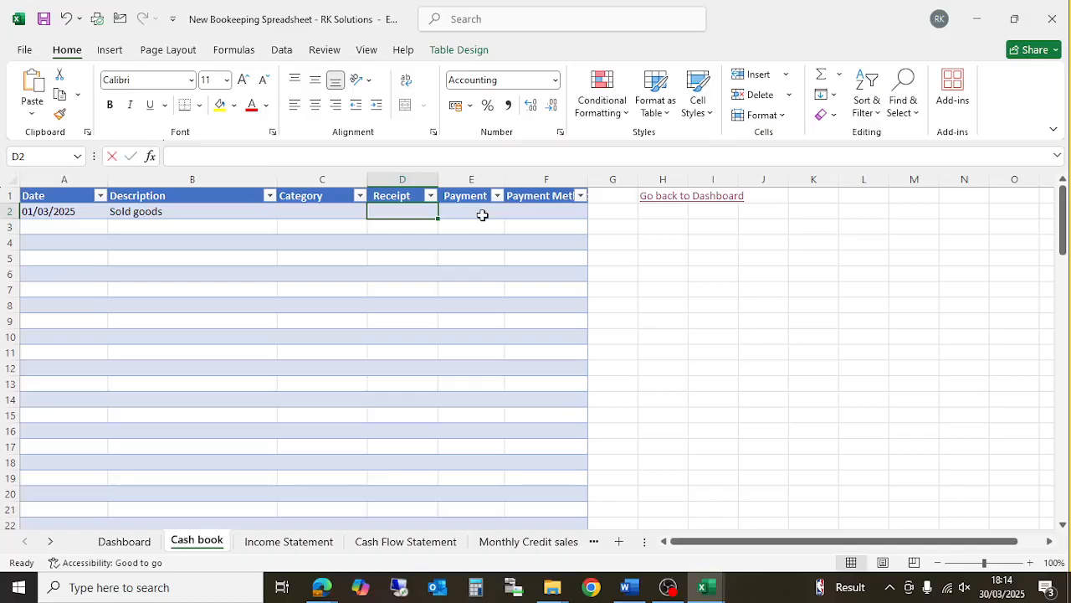
key("BackSpace")
key("BackSpace")
key("BackSpace")
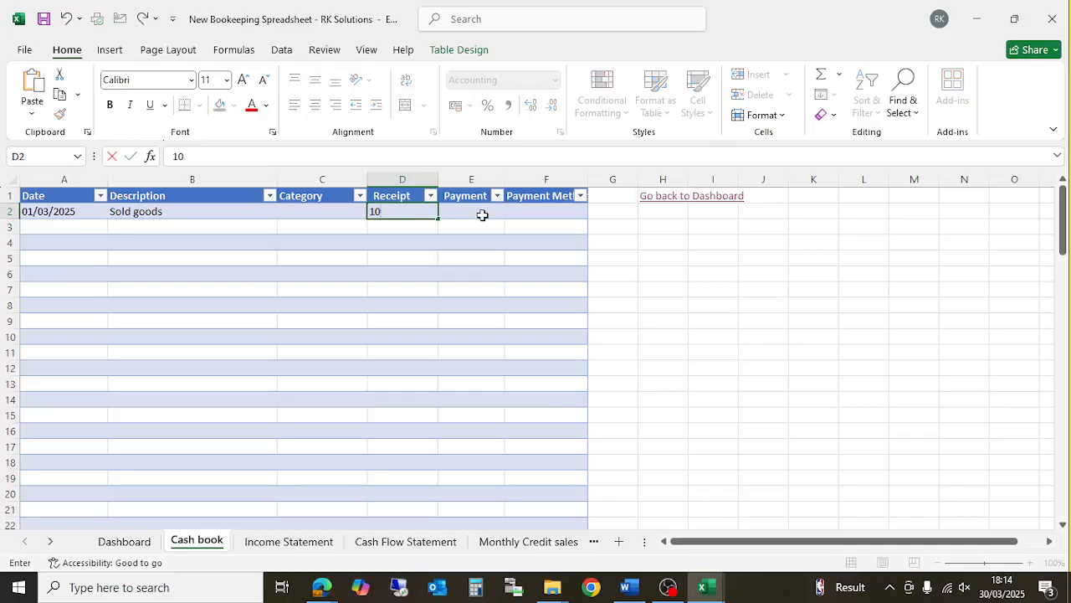
type("500")
key("Return")
- Set the row 2 category to Product Revenue
left_click(327, 203)
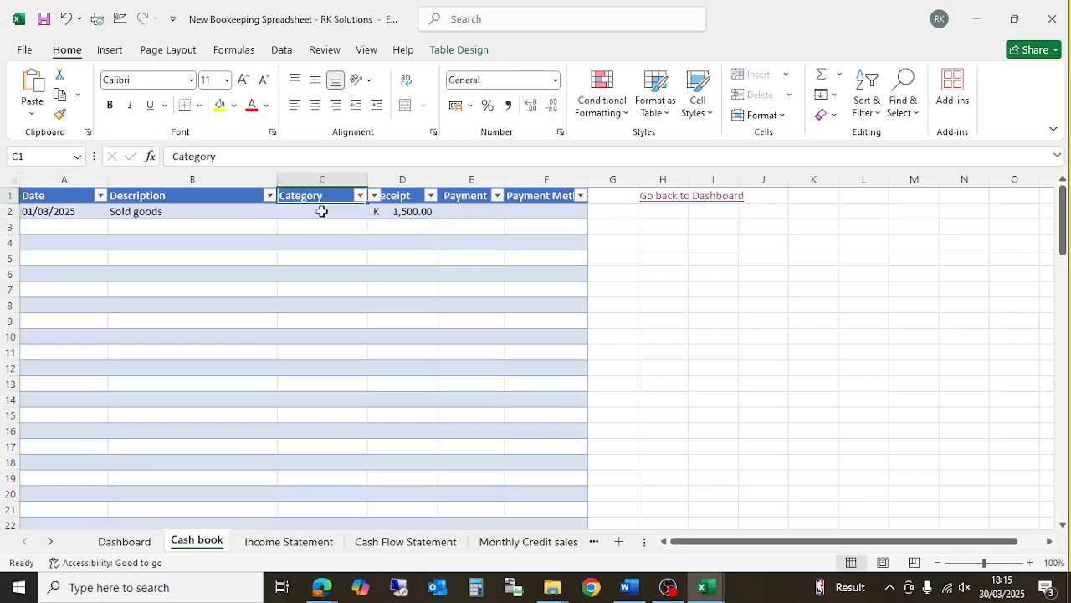
left_click(323, 211)
left_click(373, 213)
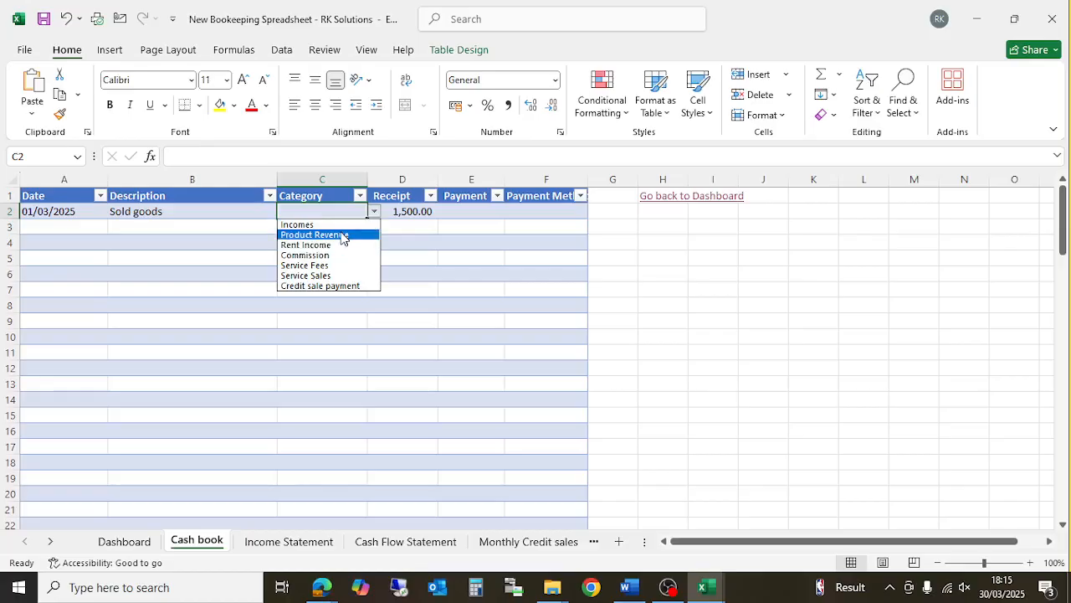
left_click(343, 236)
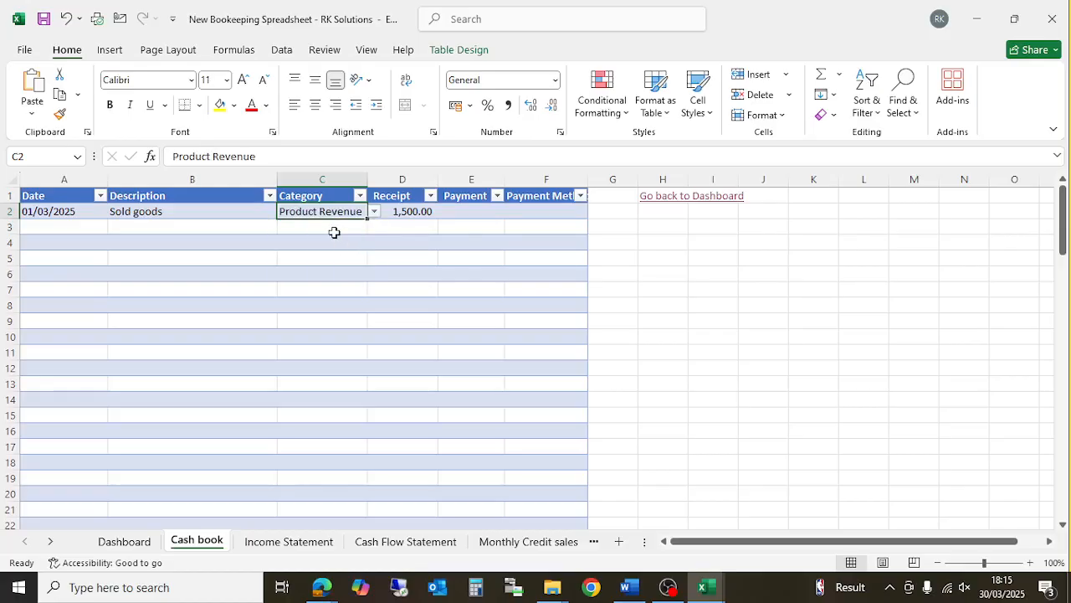
- Extend the description to 'Sold goods to' followed by the customer's name
left_click(138, 214)
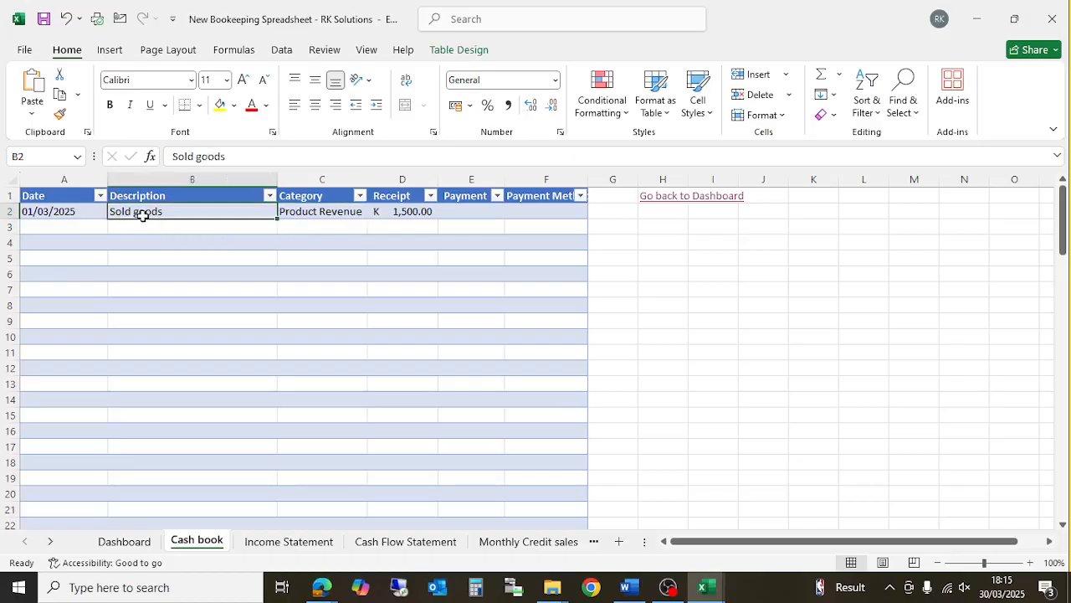
left_click(258, 153)
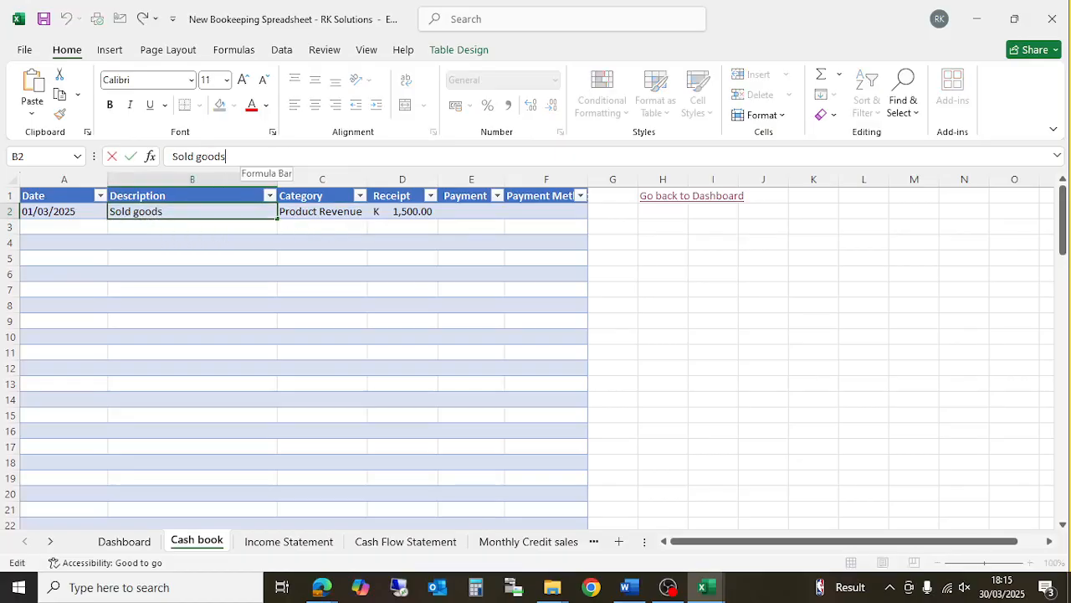
type("to")
type("m")
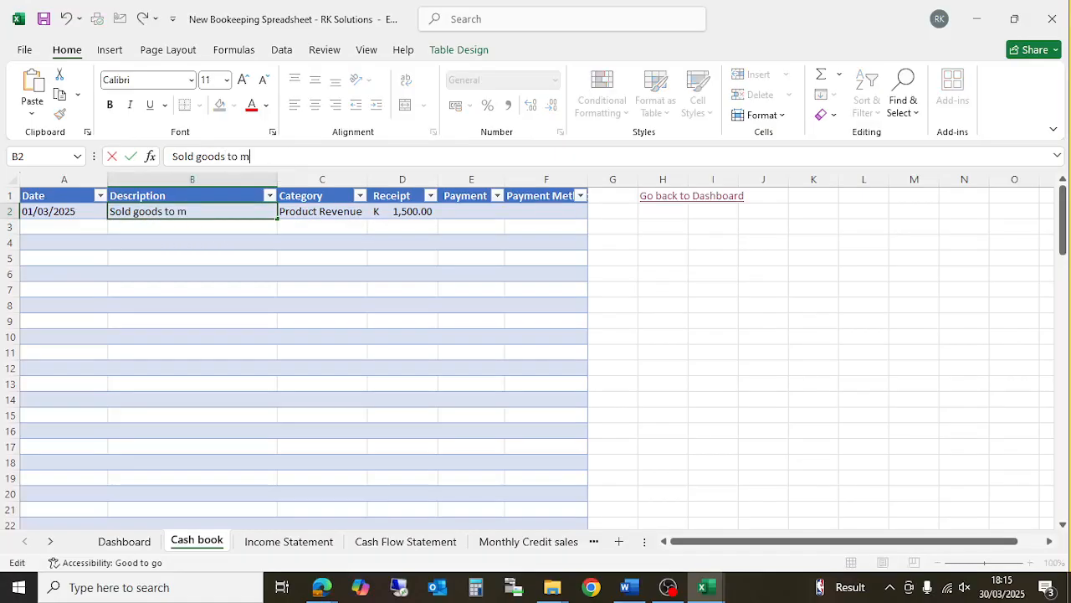
type("r Banda")
left_click(312, 214)
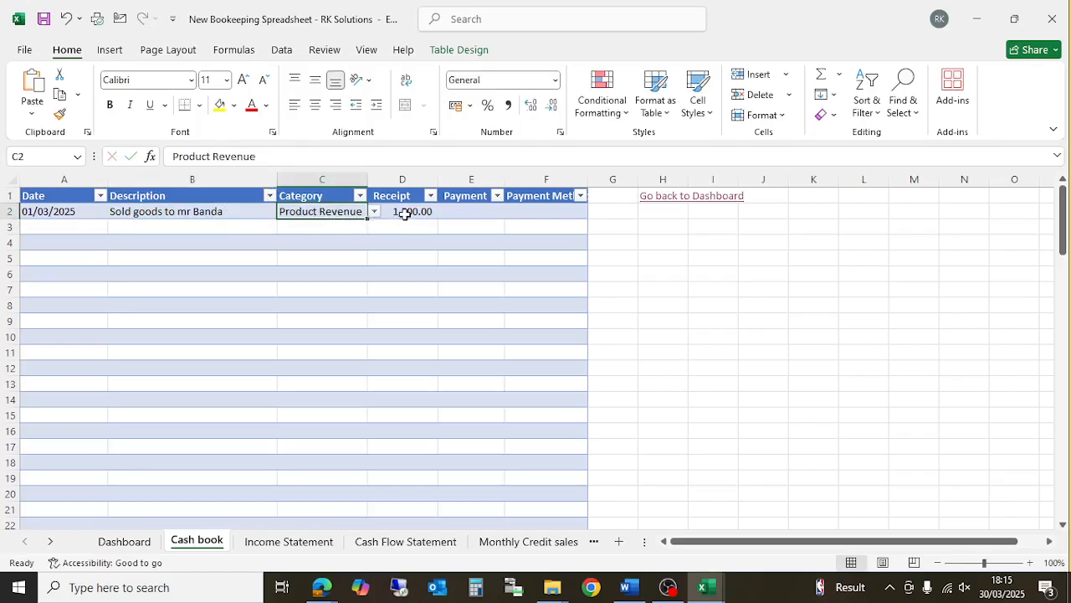
- Choose Bank Transfer as the row 2 payment method
left_click(478, 210)
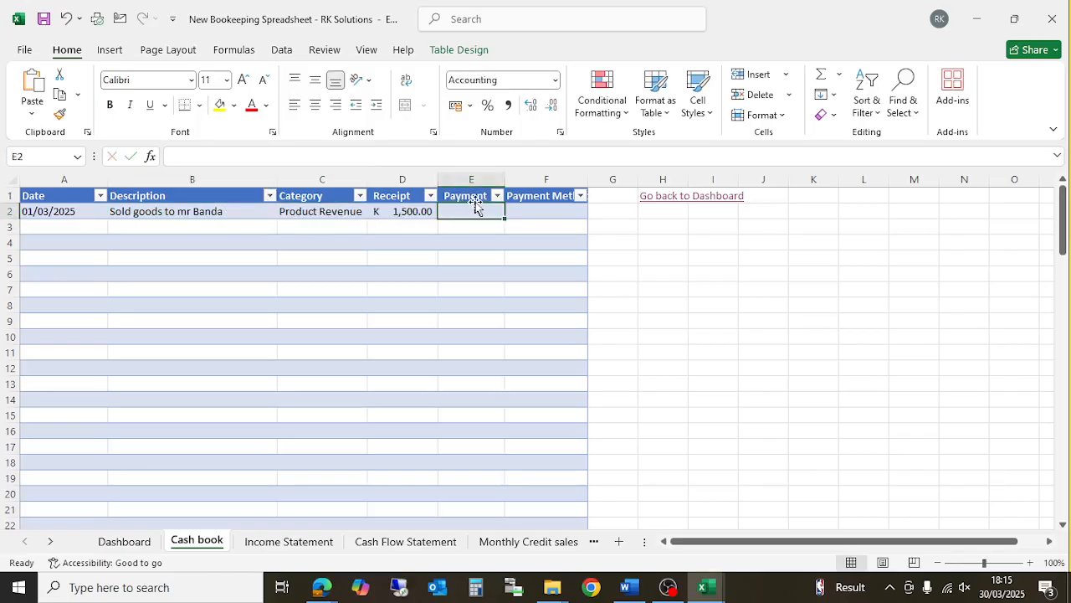
left_click(536, 209)
left_click(594, 213)
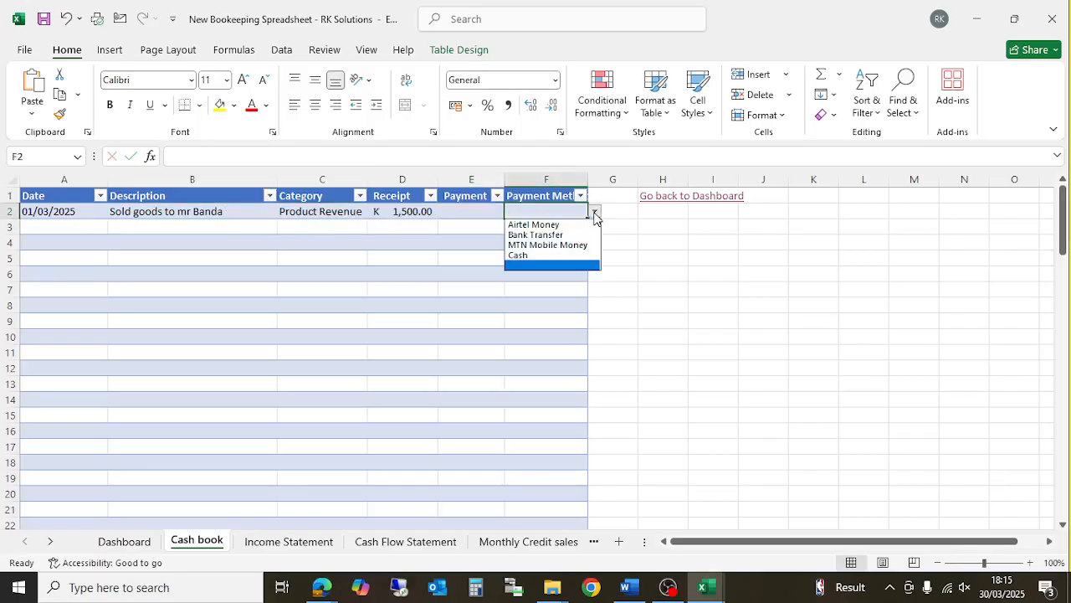
left_click(539, 235)
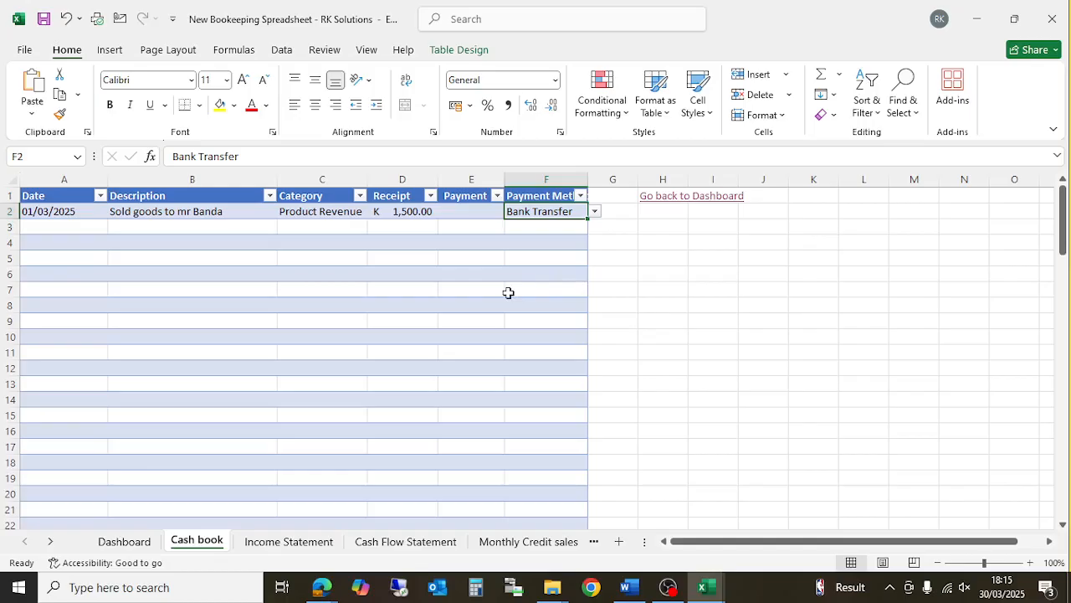
left_click(288, 540)
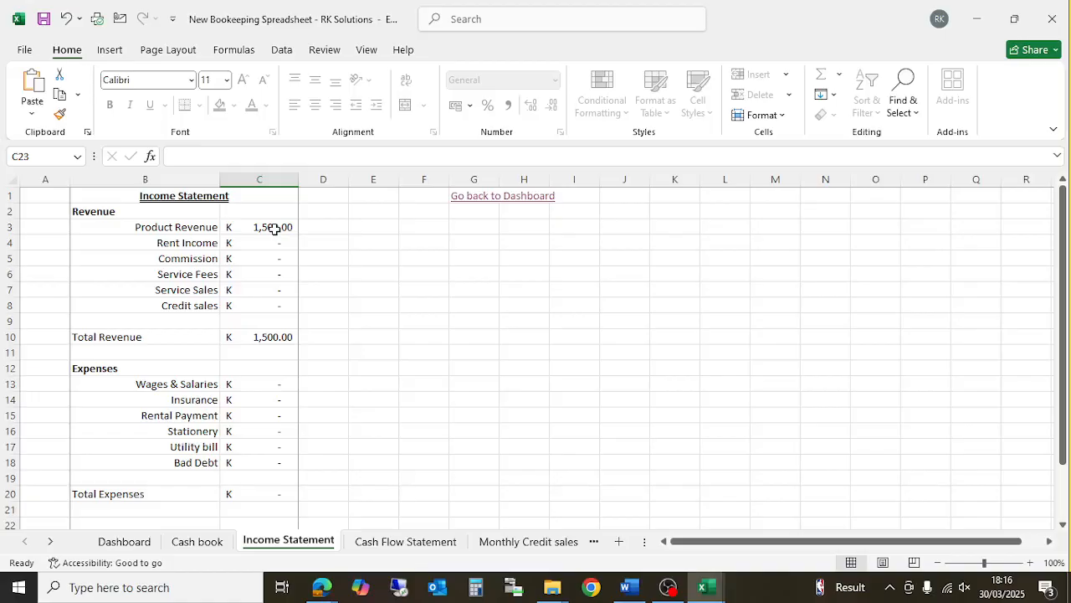
- Scroll the Income Statement to check Net Profit against the 1,500.00 Product Revenue
scroll(376, 318, "down", 2)
scroll(383, 321, "up", 2)
scroll(192, 353, "down", 3)
scroll(210, 357, "up", 3)
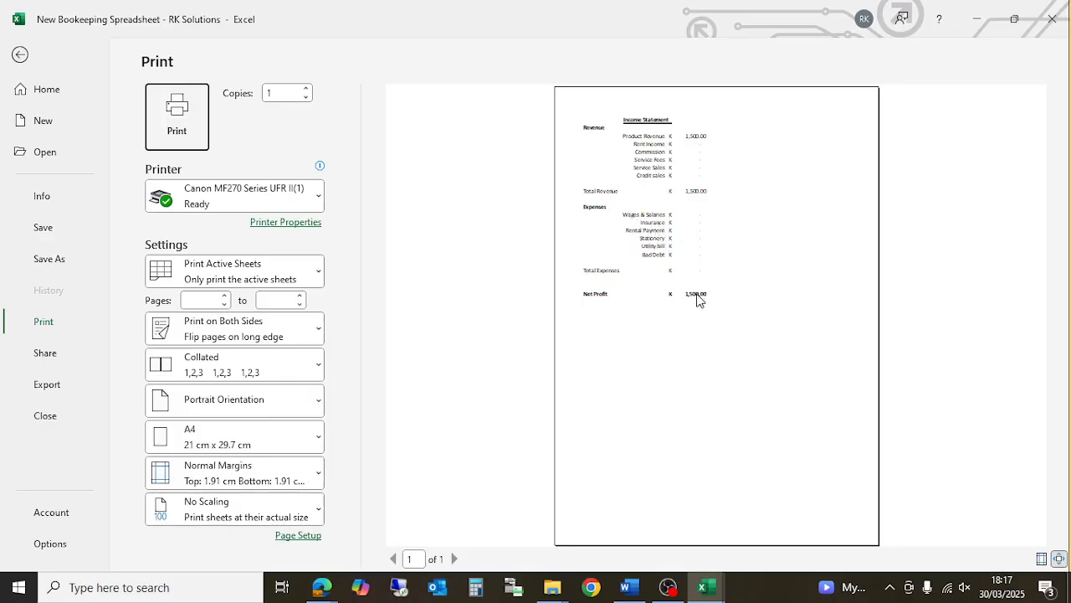
left_click(20, 55)
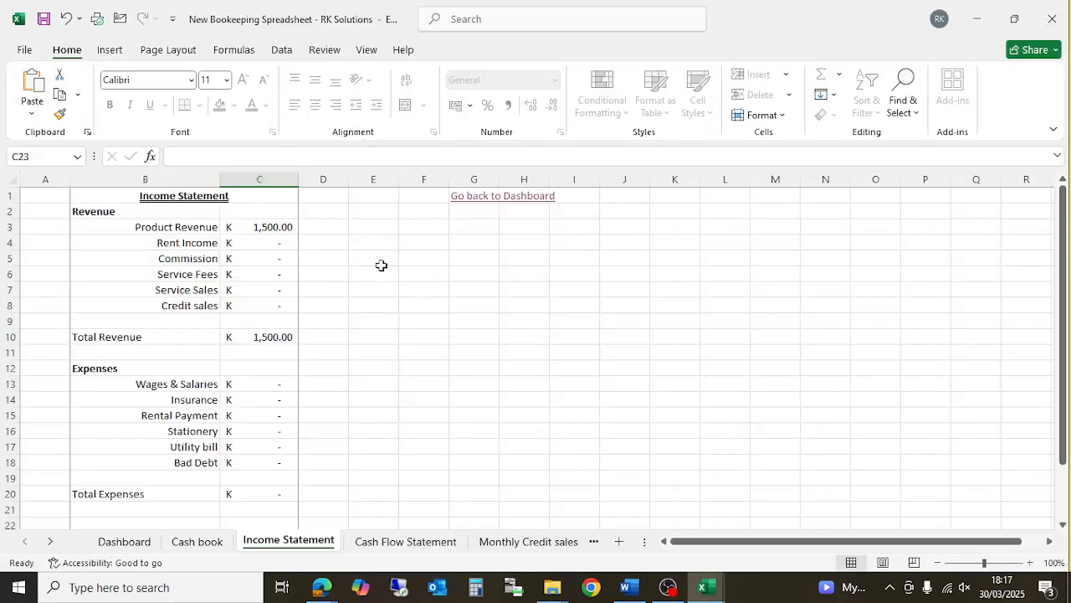
scroll(381, 265, "down", 1)
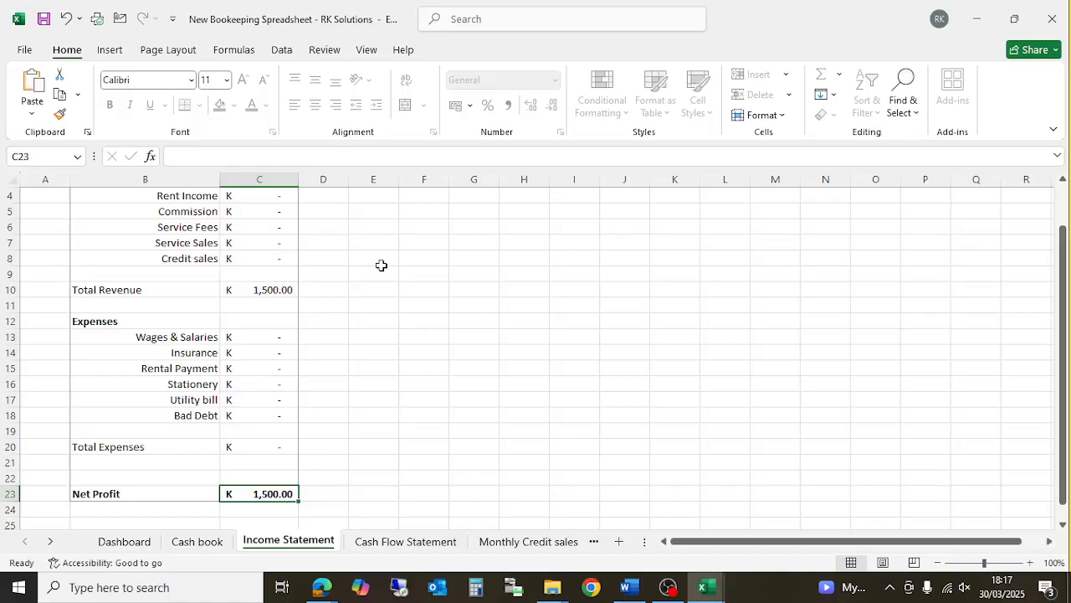
- On the Cash book, start row 3 with date 05/03/2025 and an employee wages description
left_click(197, 544)
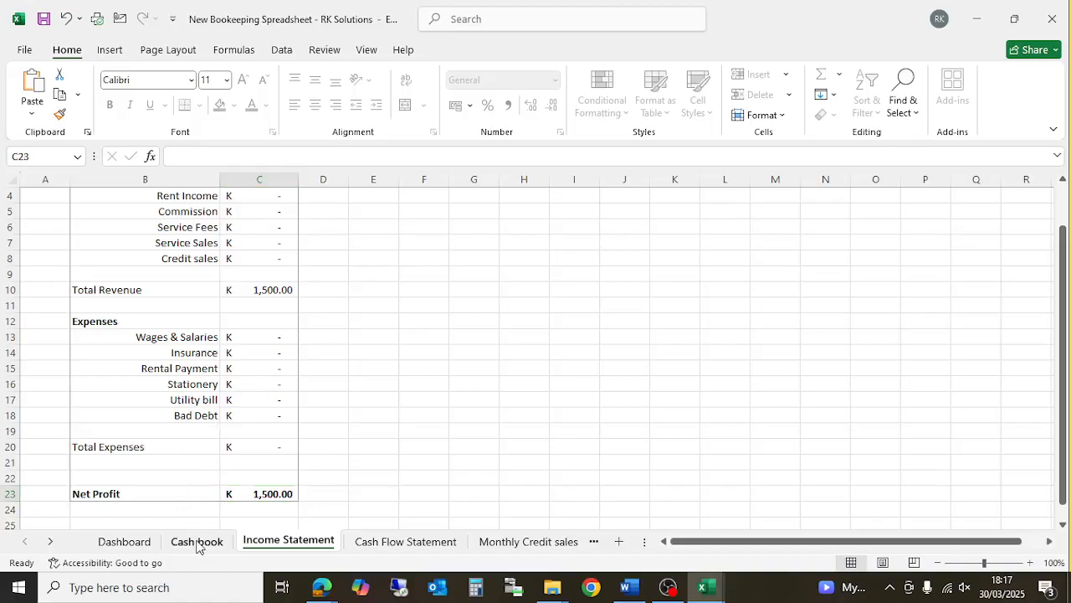
left_click(81, 234)
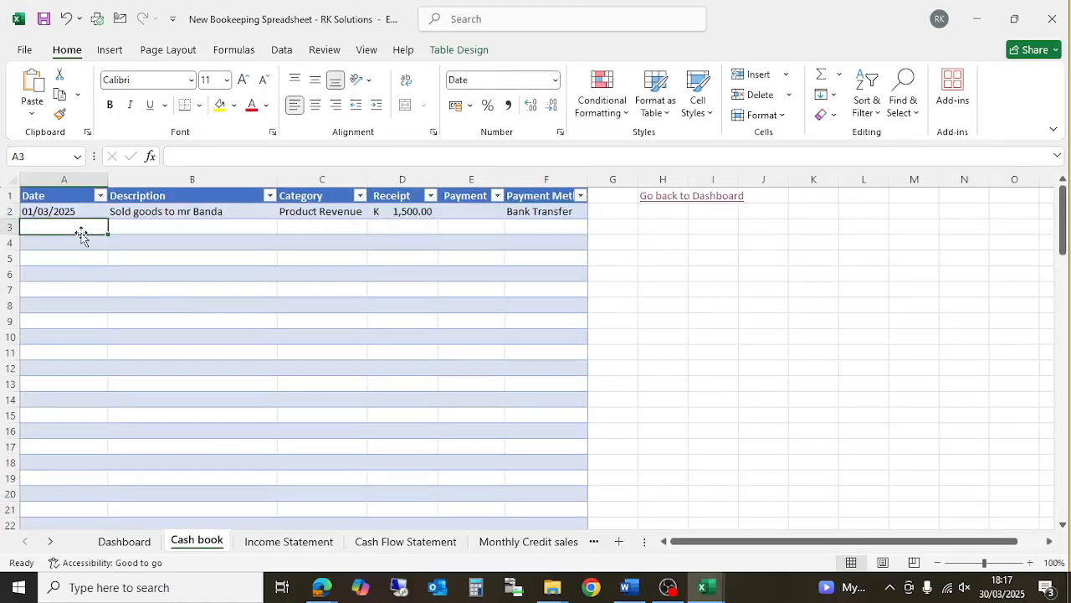
type("5/3/")
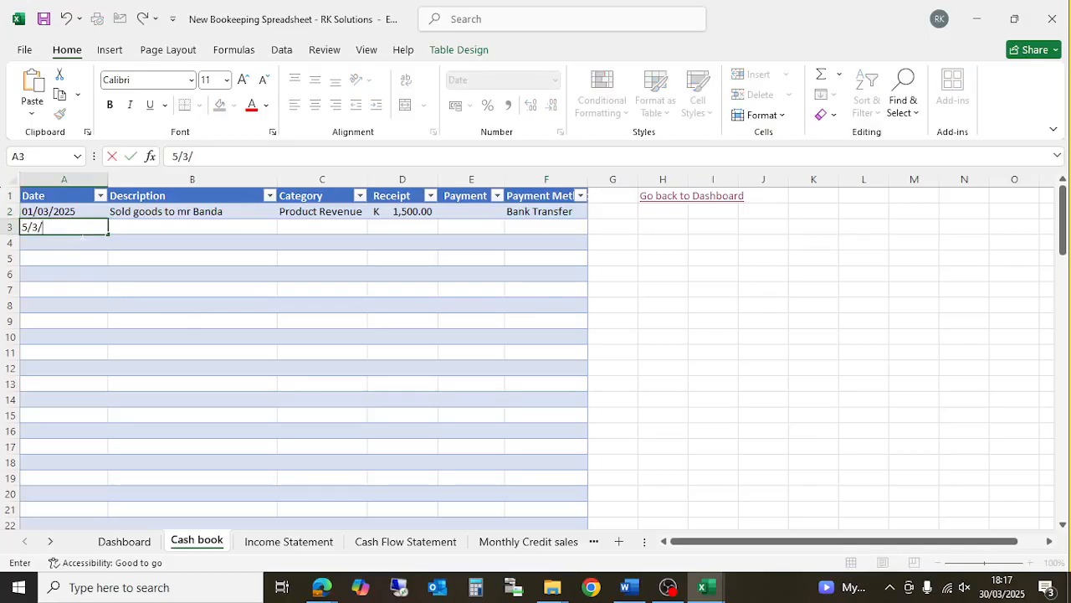
type("25")
key("Return")
left_click(81, 233)
key("Right")
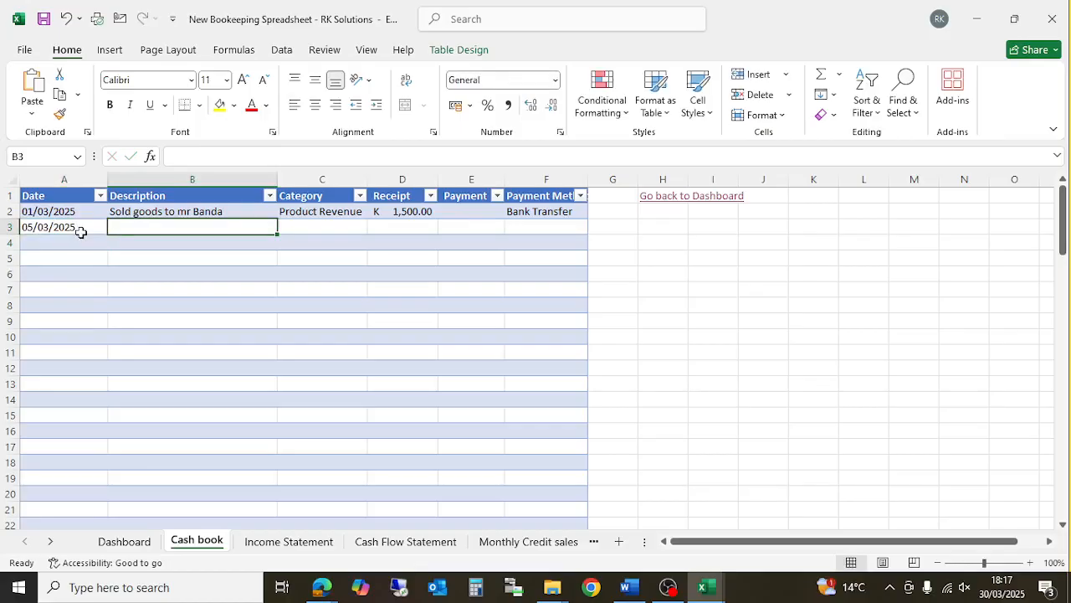
type("Ronald")
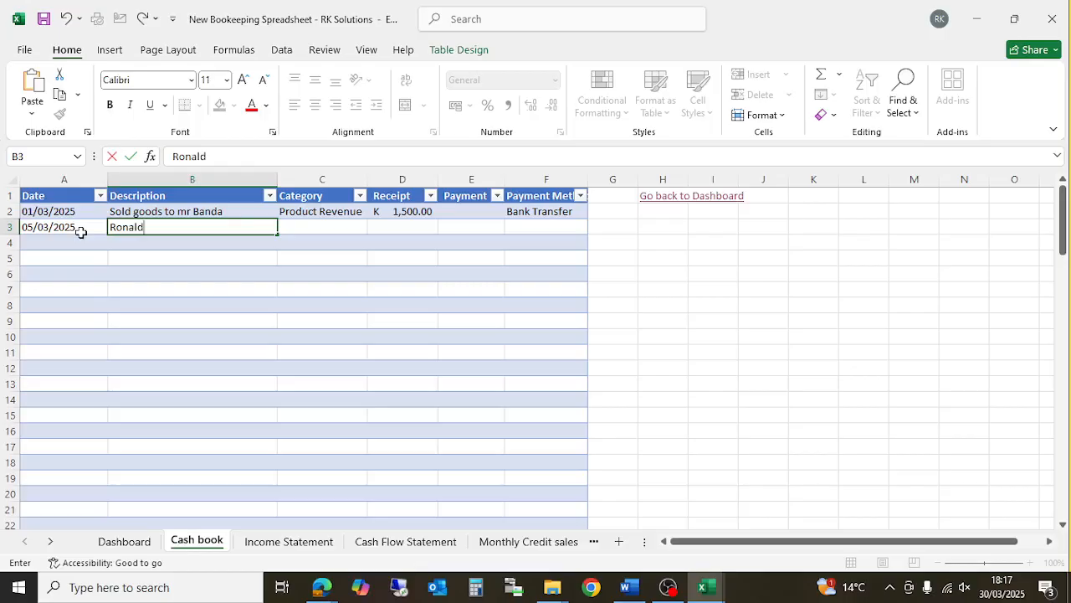
type(" - Wages")
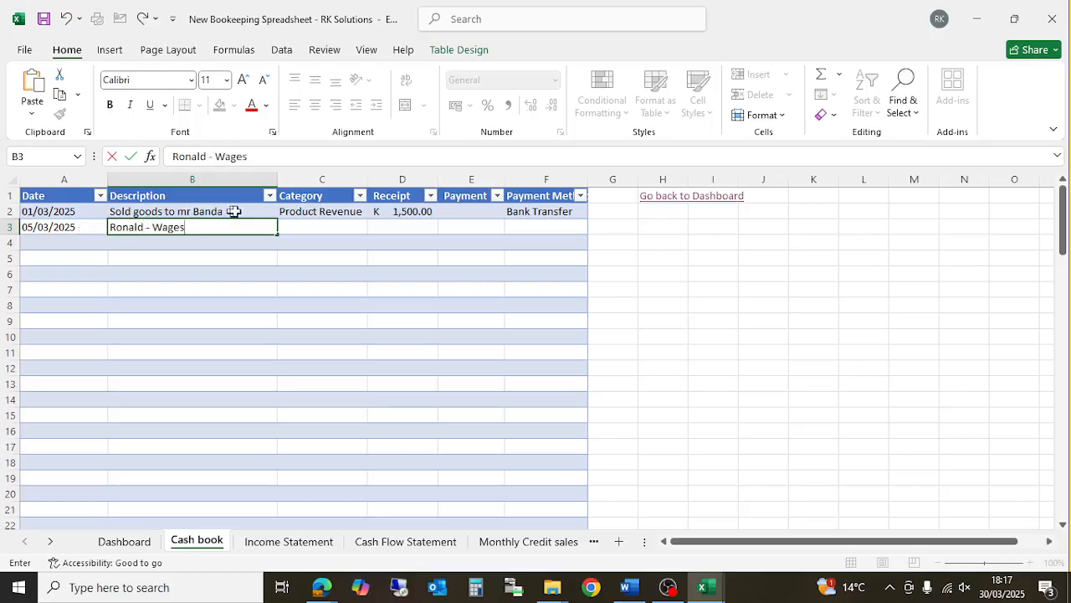
left_click(339, 228)
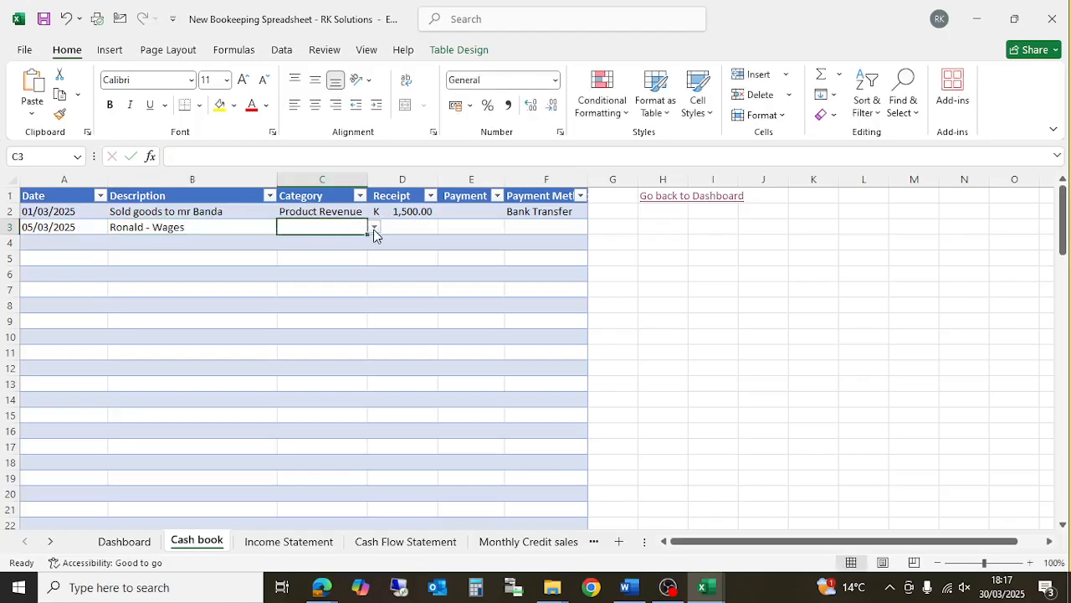
- Categorise the entry as Wages & Salaries with a 500 Cash payment, then view the Income Statement
left_click(374, 230)
left_click(351, 251)
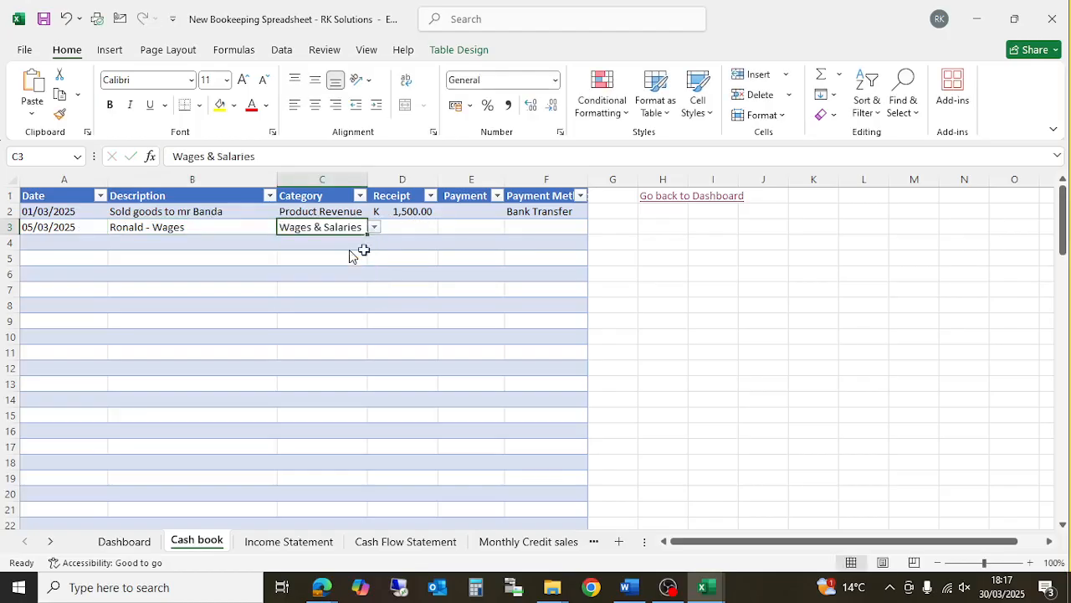
left_click(458, 227)
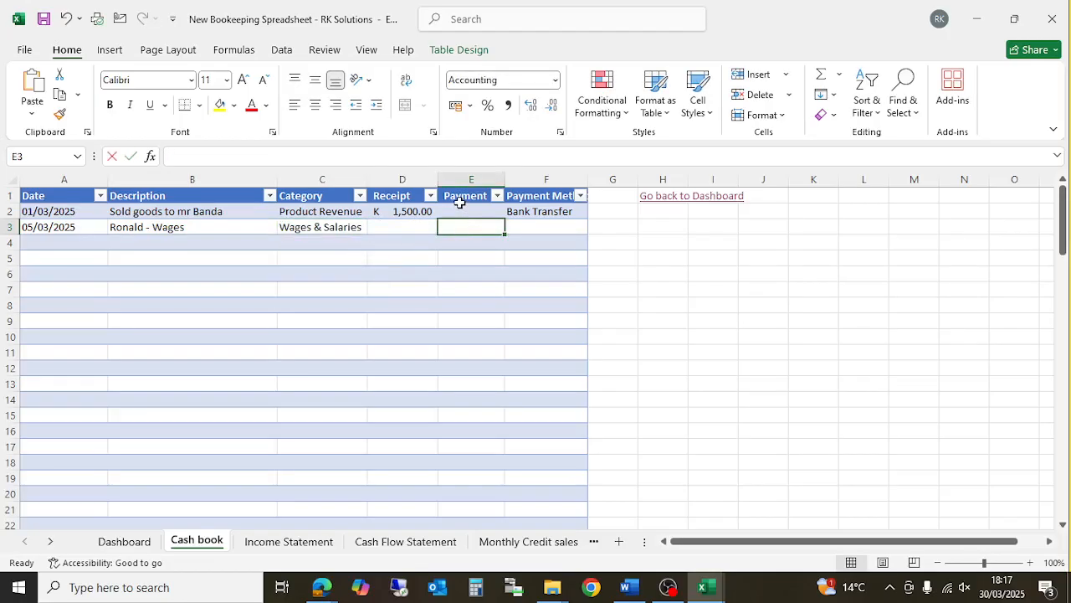
type("500")
key("Return")
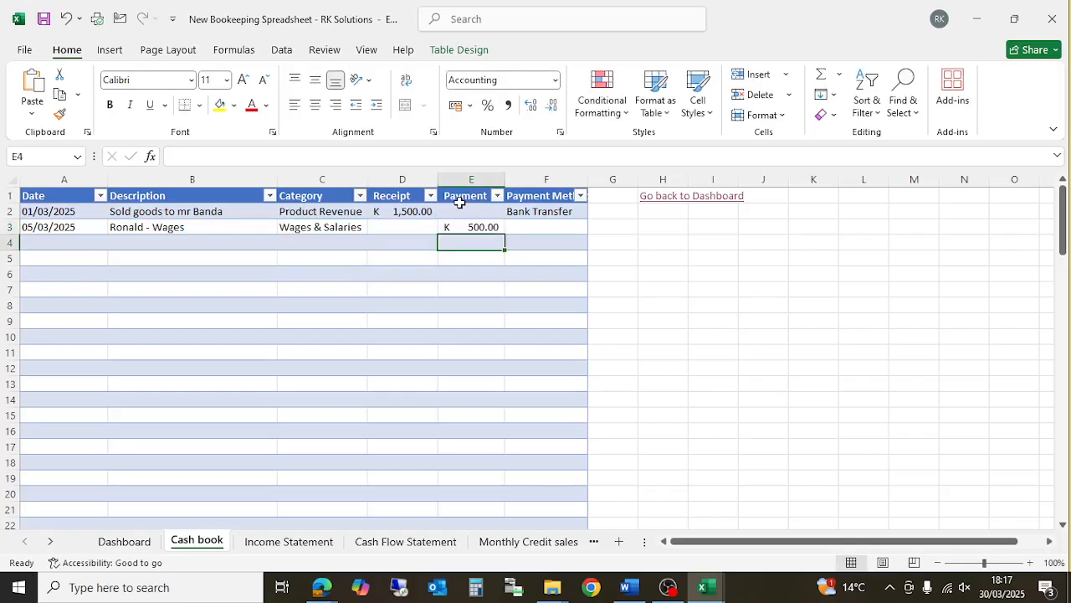
left_click(578, 228)
left_click(594, 229)
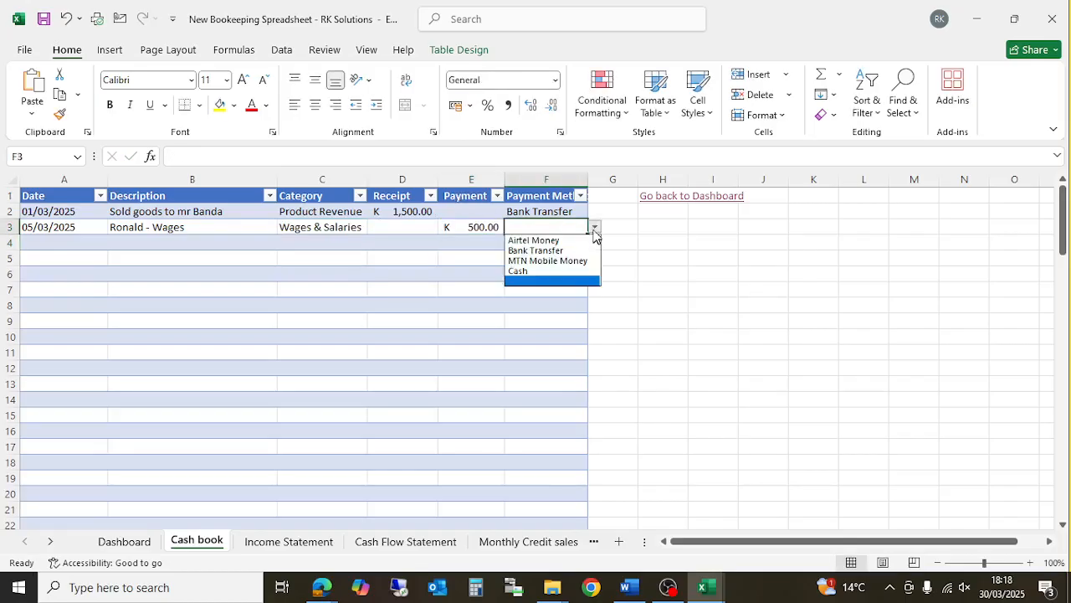
left_click(558, 271)
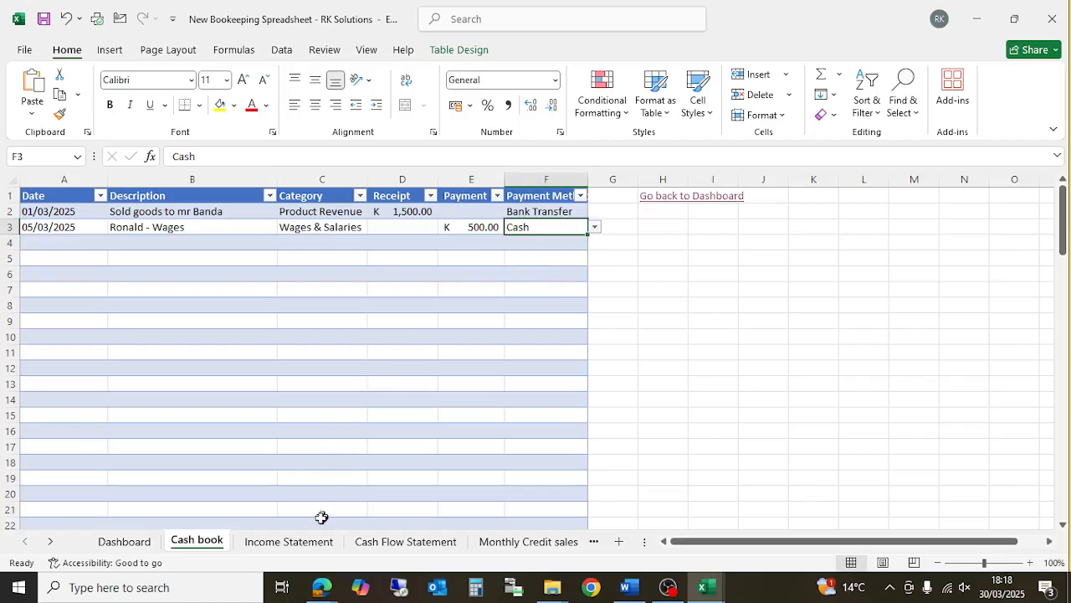
left_click(313, 543)
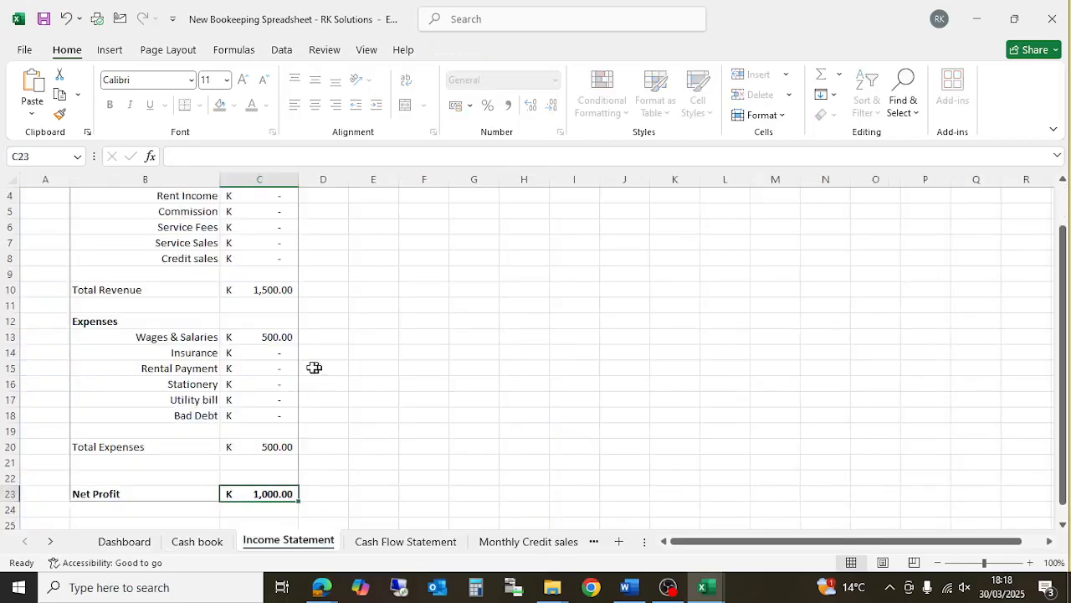
- Review the Income Statement's Bad Debt figure in C18, then return to the Cash book
left_click(252, 342)
key("Down")
key("Down")
key("Down")
key("Down")
key("Down")
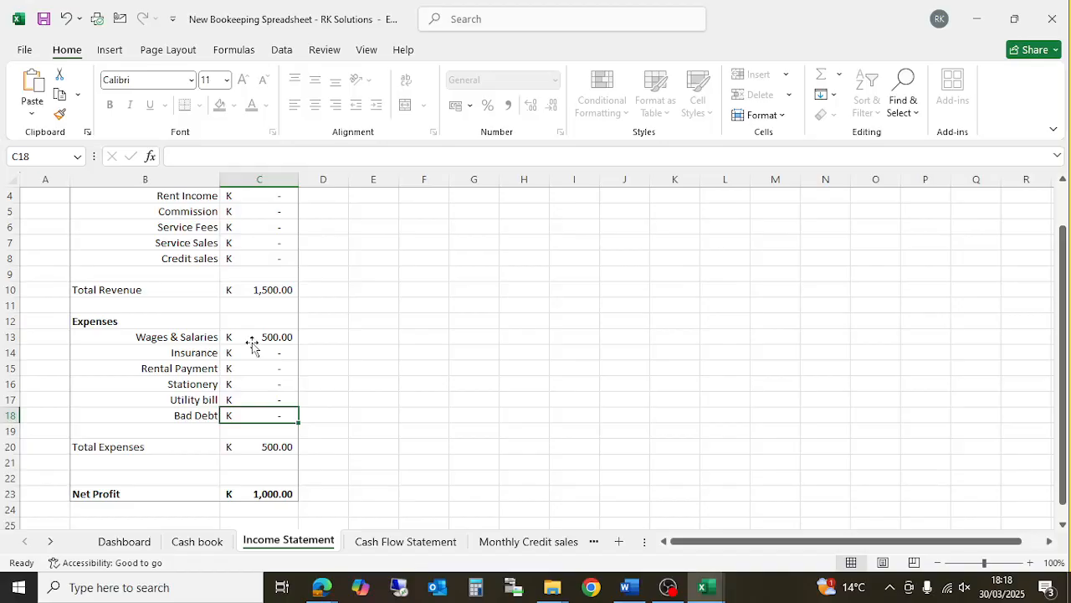
left_click(201, 542)
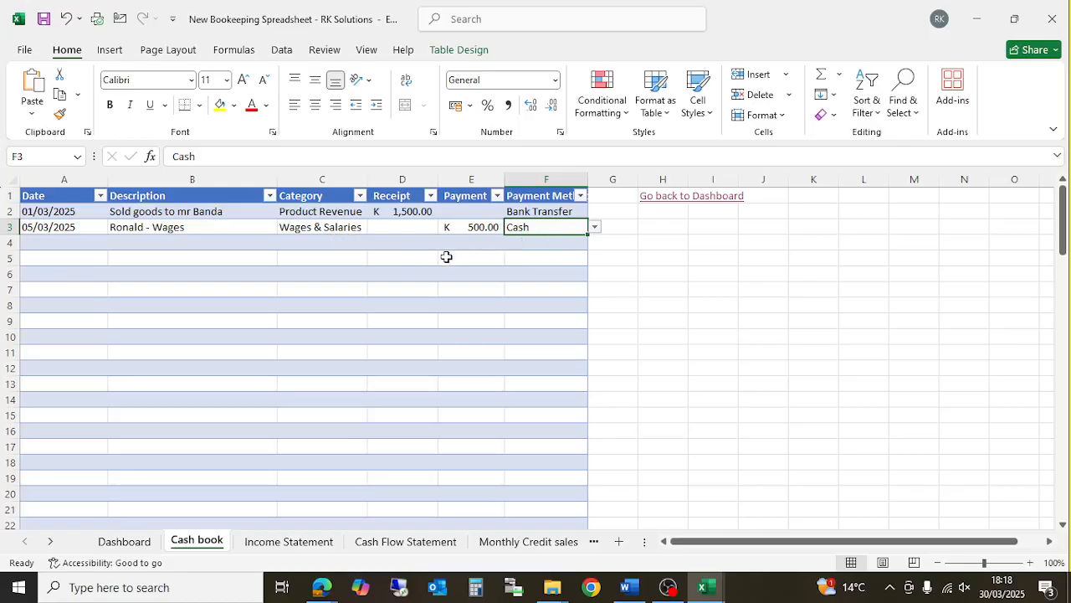
- Bring up the Cash Flow Statement with K 1,500 inflows and K 500 outflows, selecting Cash in hand C4
left_click(380, 544)
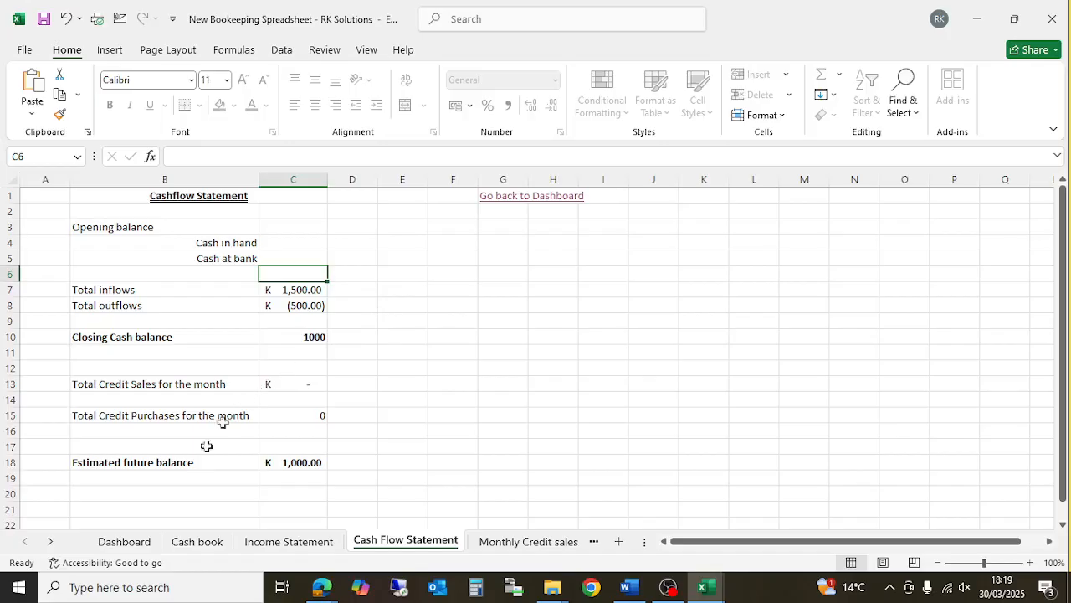
left_click(181, 546)
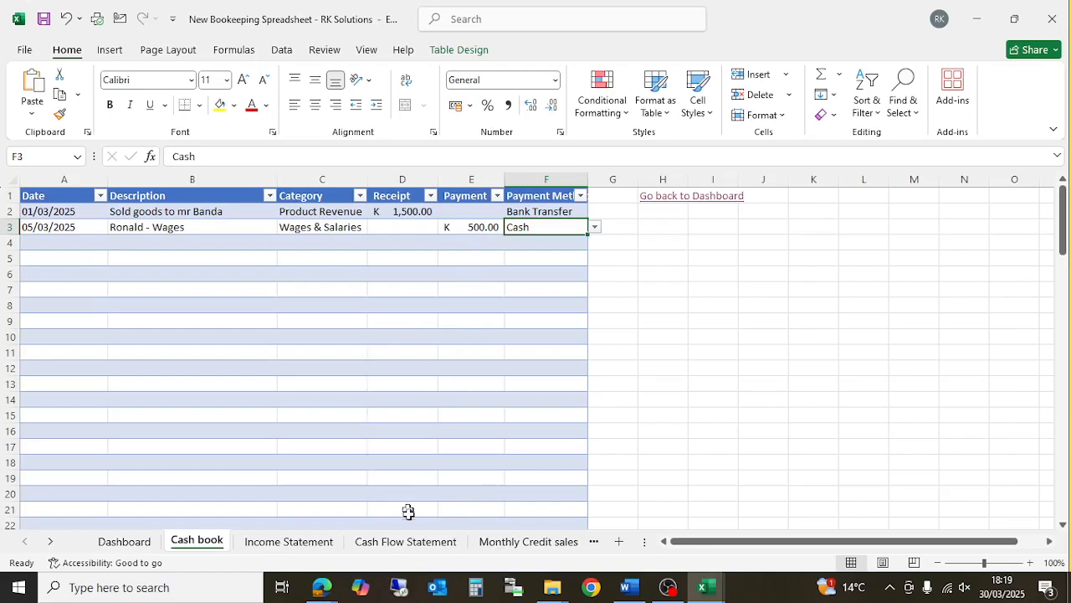
left_click(410, 548)
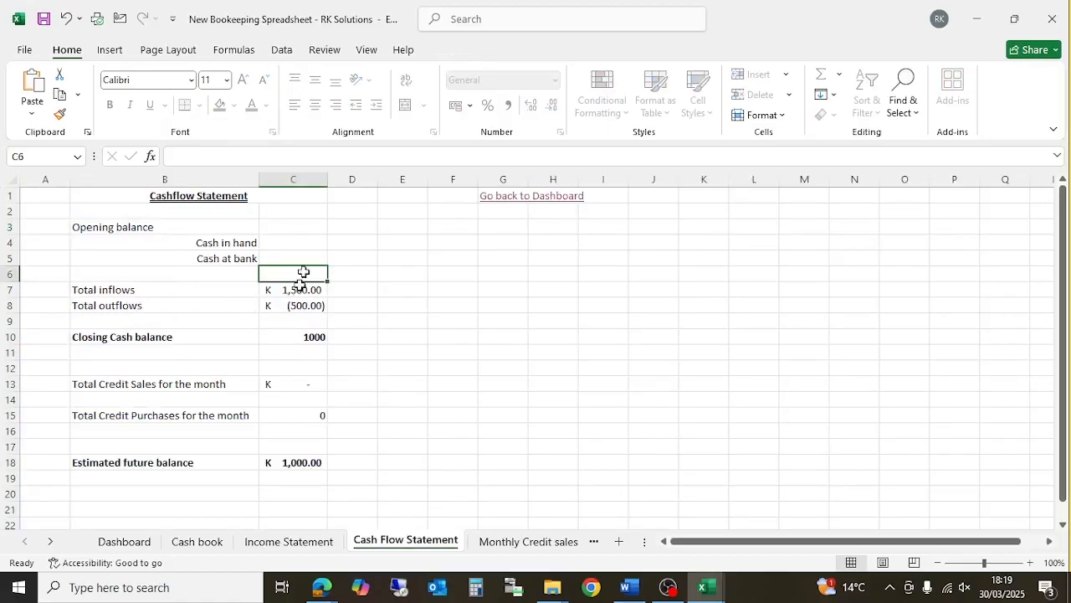
left_click(308, 243)
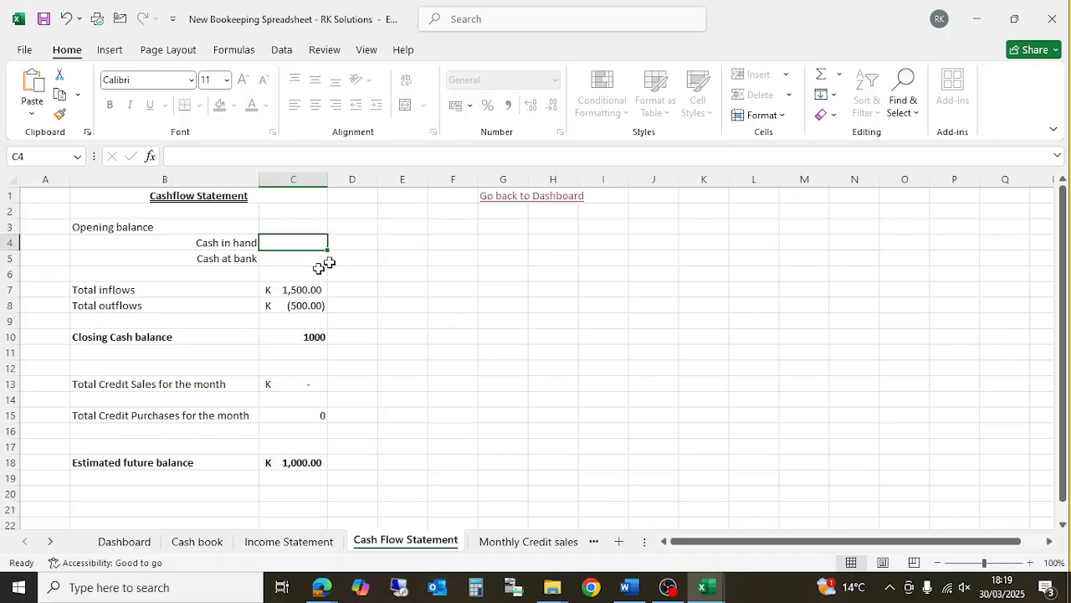
left_click(303, 335)
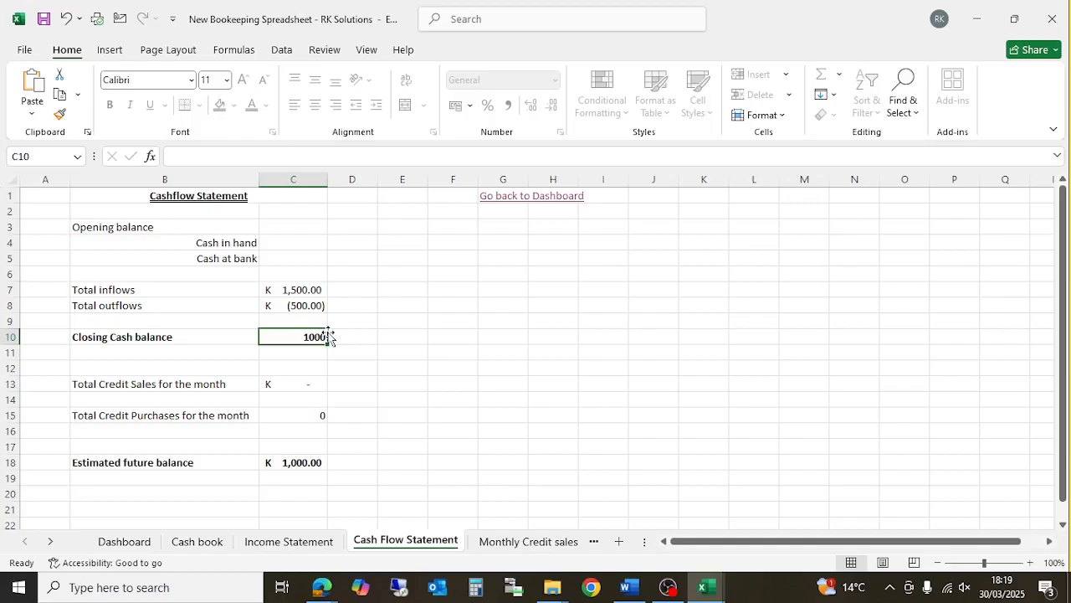
left_click(197, 542)
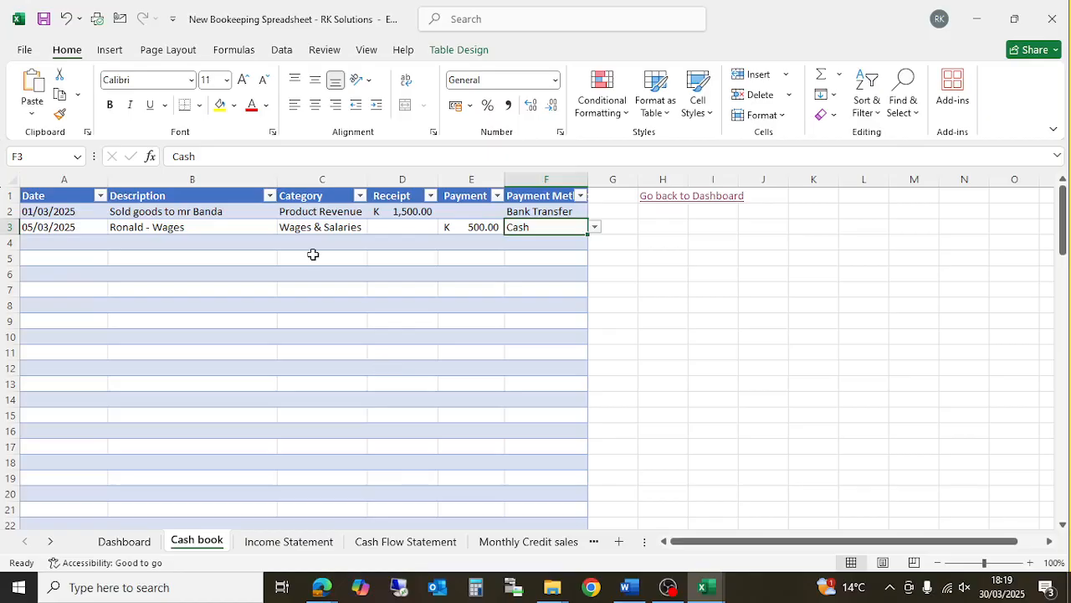
left_click(402, 544)
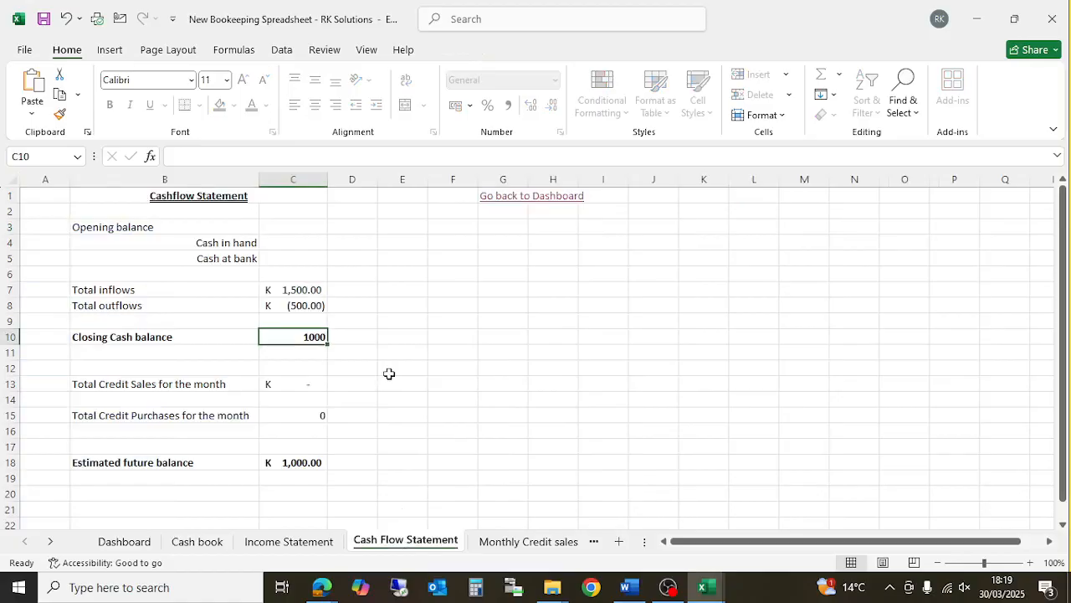
left_click(289, 245)
left_click(291, 260)
left_click(289, 245)
left_click(319, 337)
- Glance at the Income Statement top, then show the Dashboard's K 1,500 revenue and K 1,000 profit
left_click(276, 542)
scroll(263, 422, "up", 1)
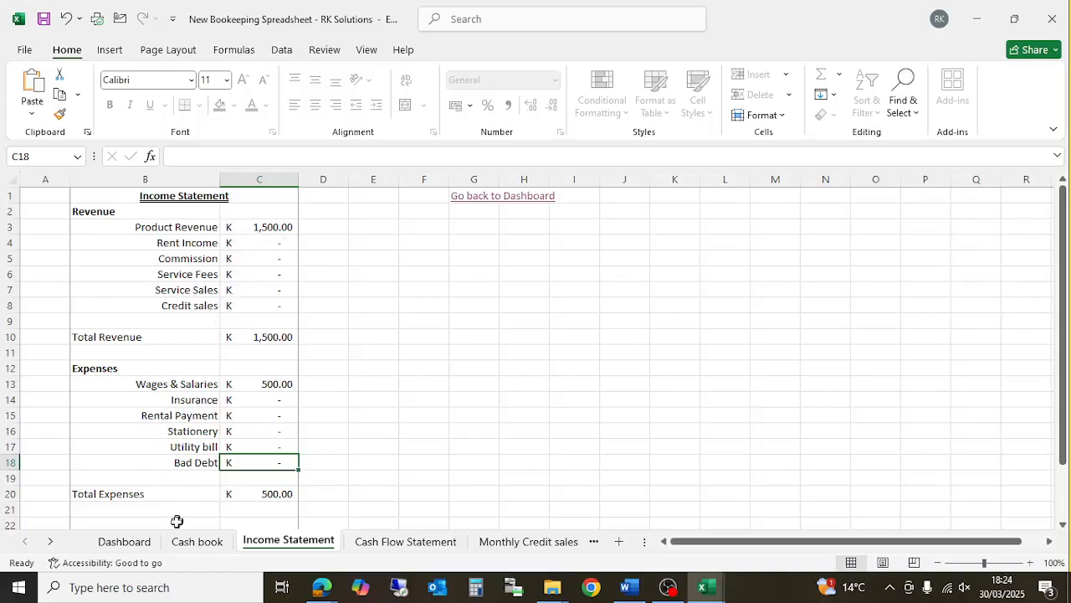
left_click(130, 540)
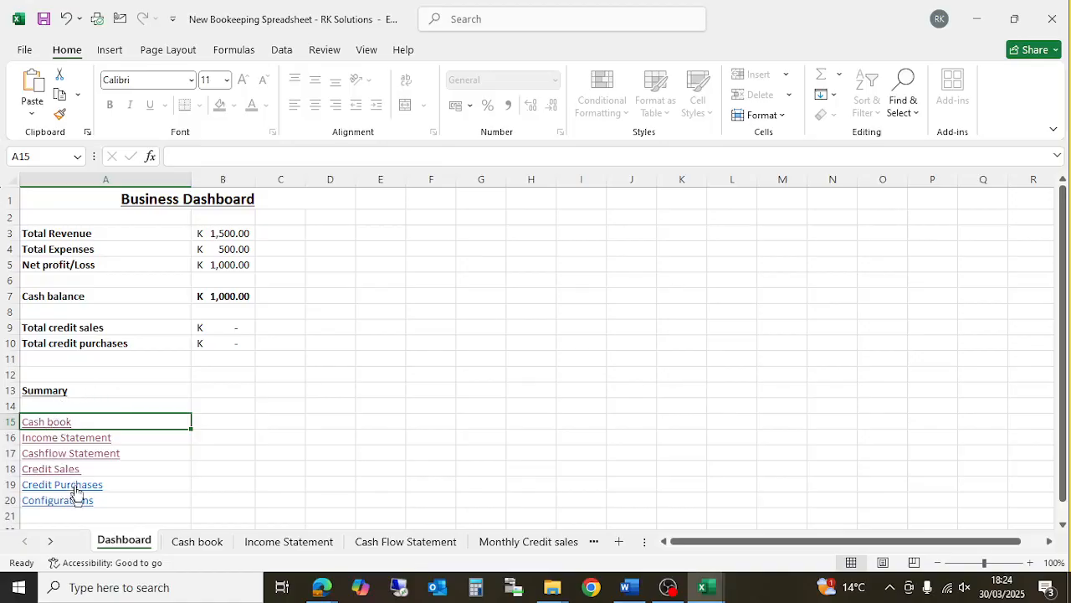
- Return to the Cash book to review the Product Revenue receipt and cash wages entries
left_click(192, 542)
scroll(266, 380, "down", 5)
scroll(265, 379, "up", 5)
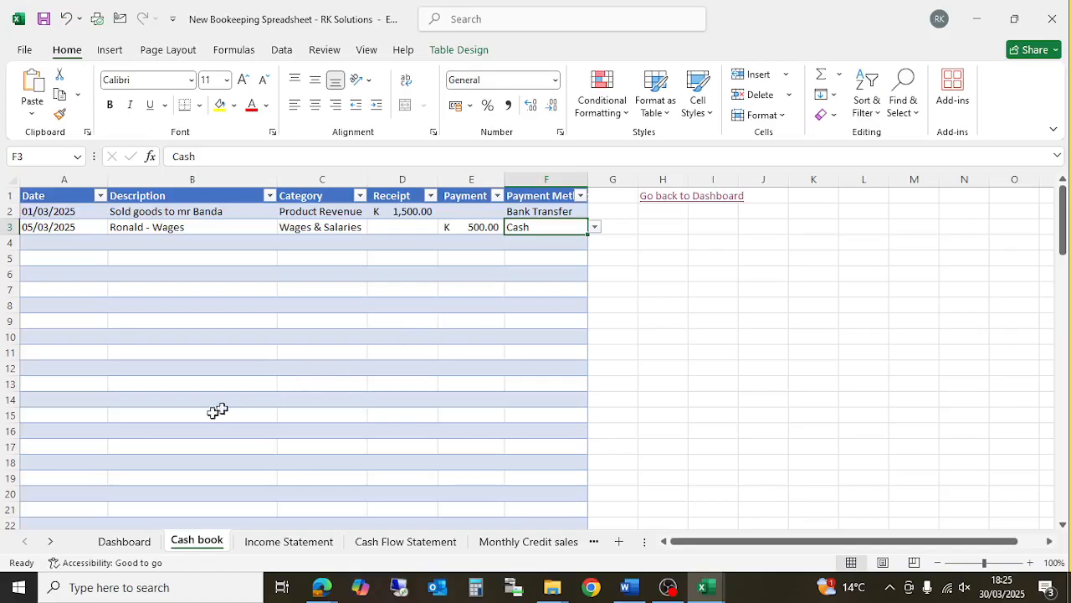
- Show the Income Statement with K 1,500.00 total revenue against K 500.00 total expenses
left_click(276, 553)
scroll(282, 399, "down", 2)
scroll(285, 398, "up", 2)
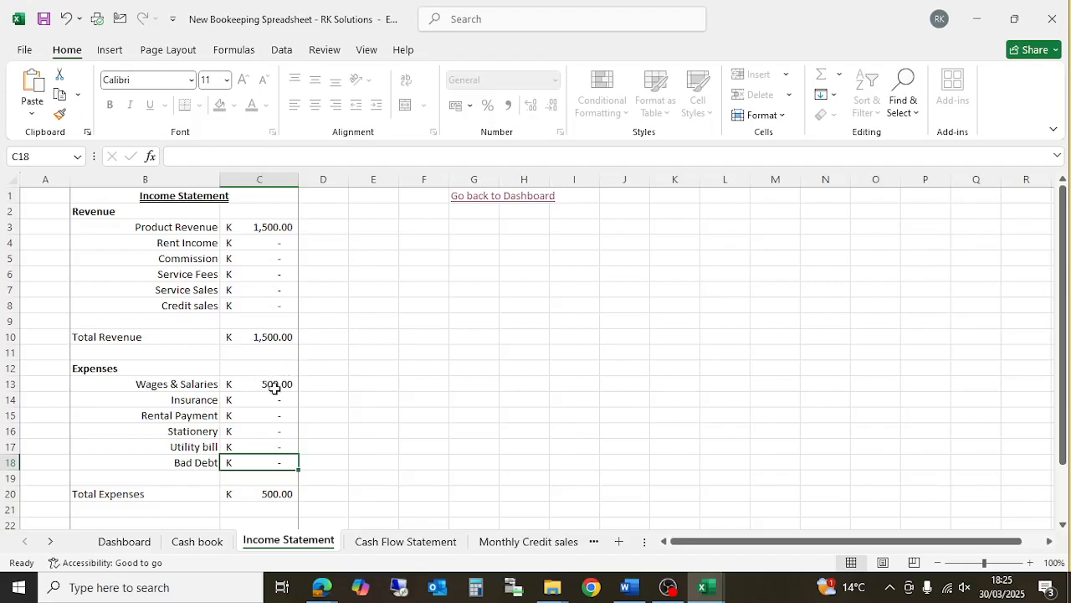
- Select the Net Profit cell C23 to confirm K 1,000.00 equals revenue minus expenses
scroll(274, 389, "down", 2)
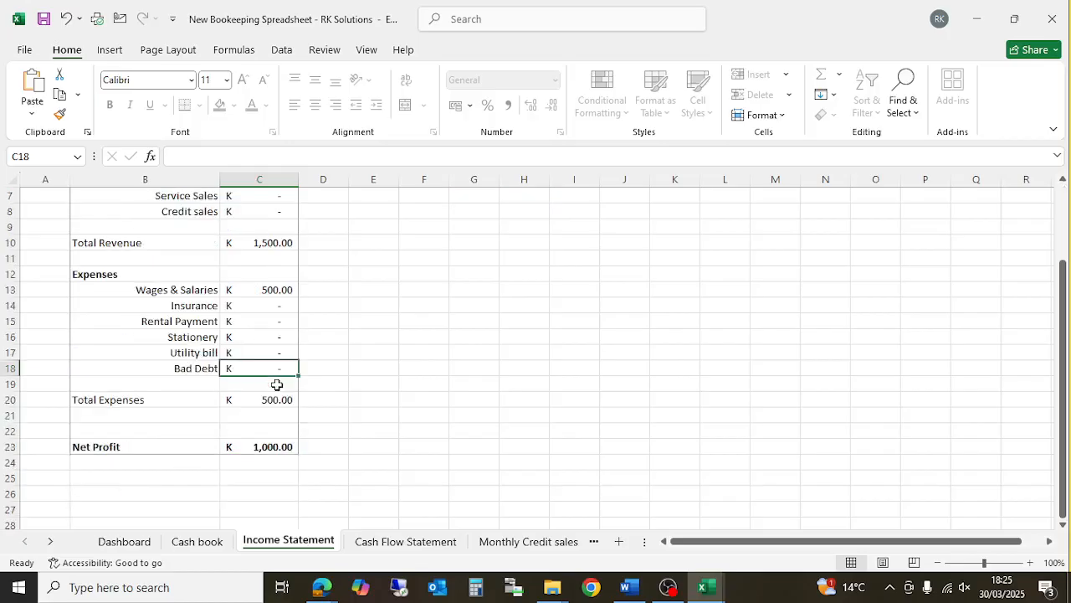
left_click(272, 442)
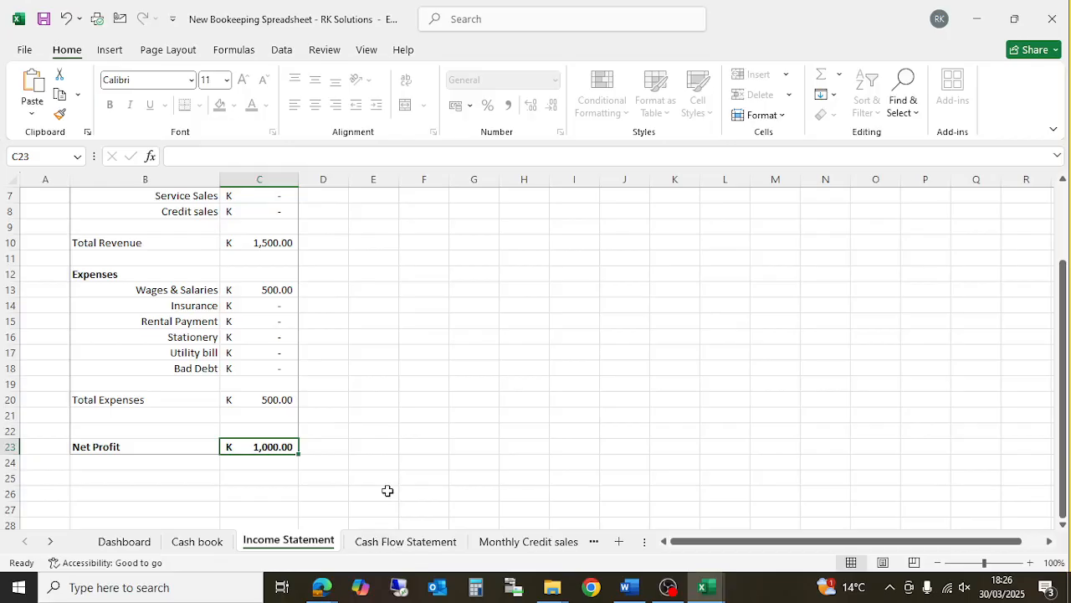
- On the Cash Flow Statement, select the Cash in hand cell C4 for the opening balance
left_click(386, 542)
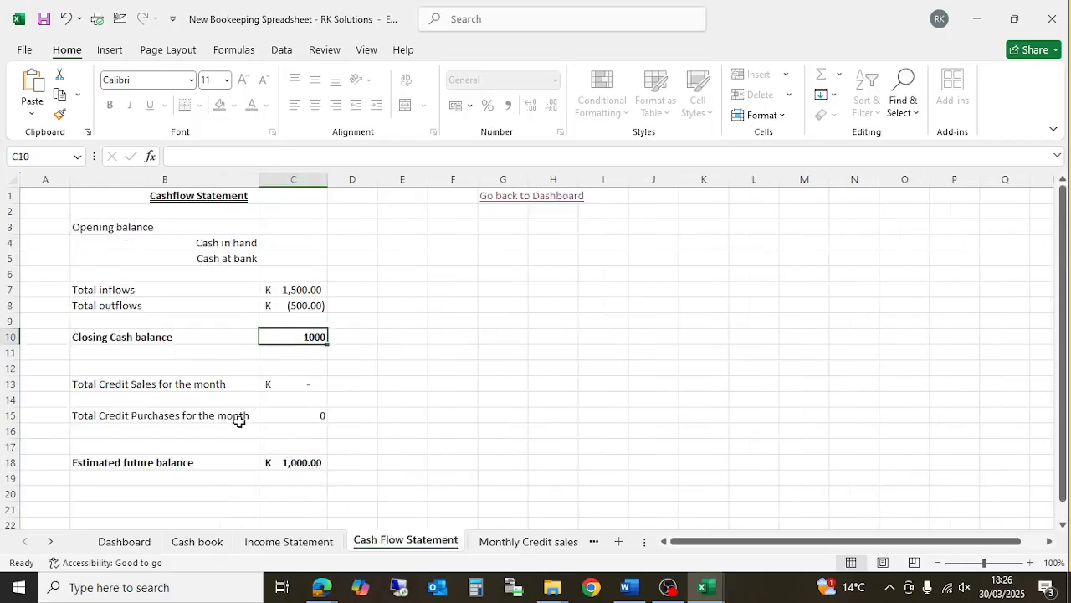
left_click(417, 325)
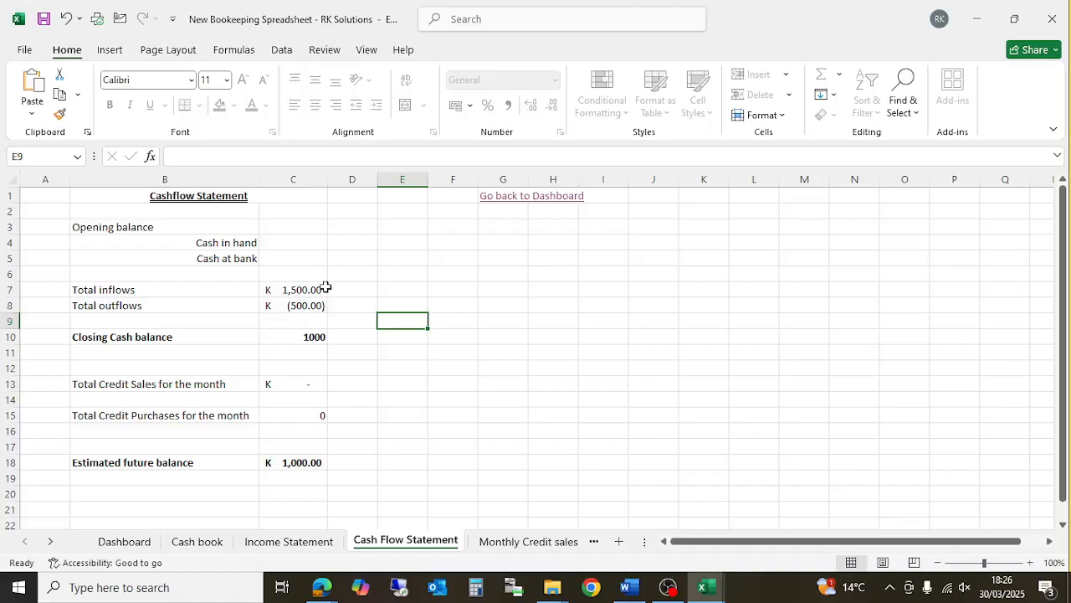
left_click(287, 241)
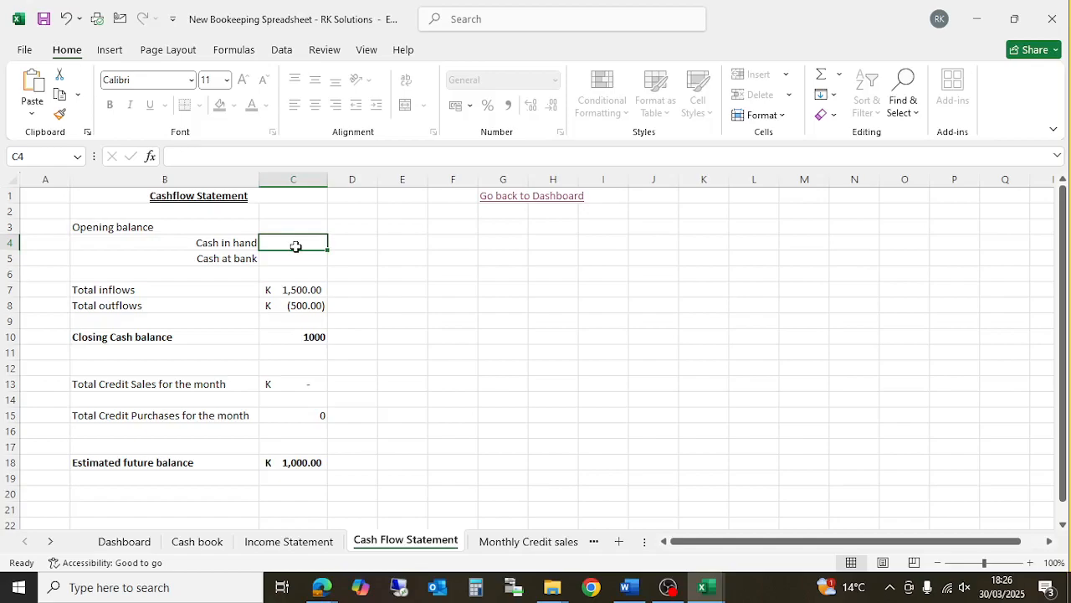
- Enter opening balances of 1500 cash in hand and 10000 at bank, replacing a mistaken 20000
type("20000")
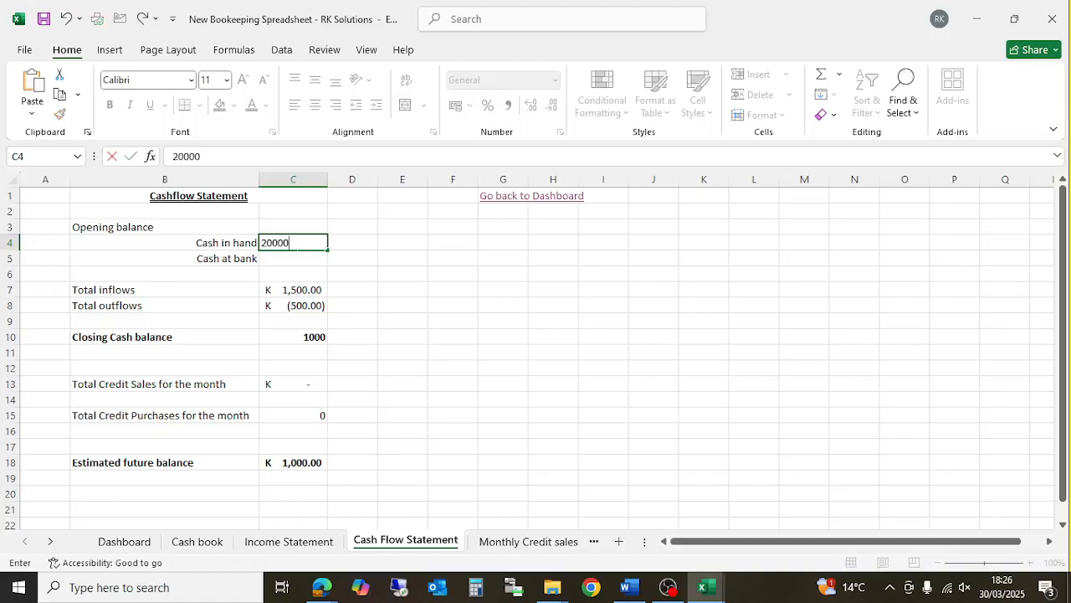
key("Return")
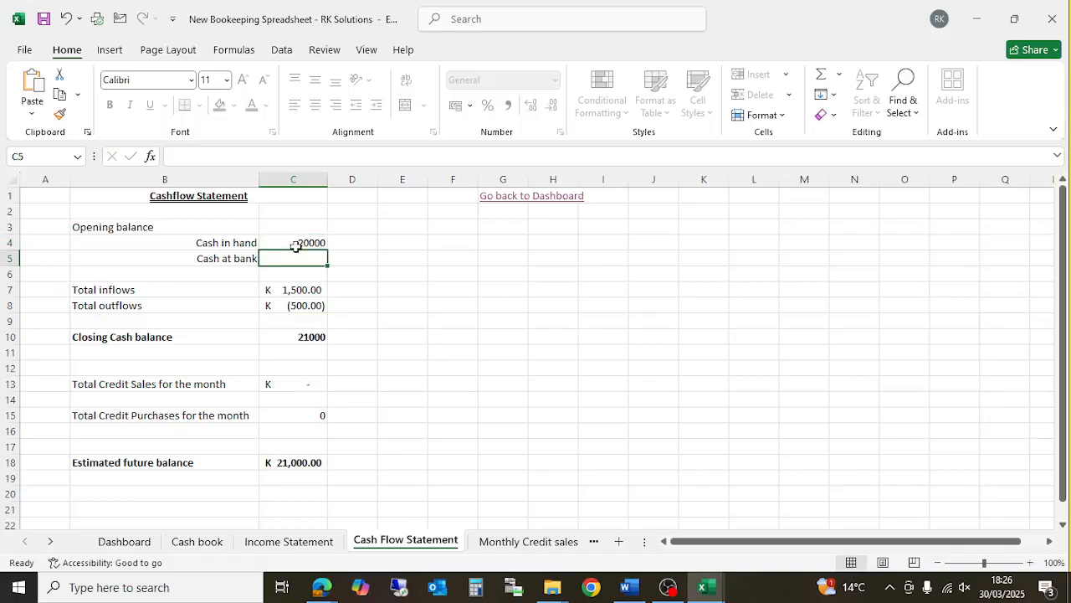
type("15")
key("BackSpace")
key("BackSpace")
left_click(295, 246)
type("1500")
key("Return")
type("10000")
key("Return")
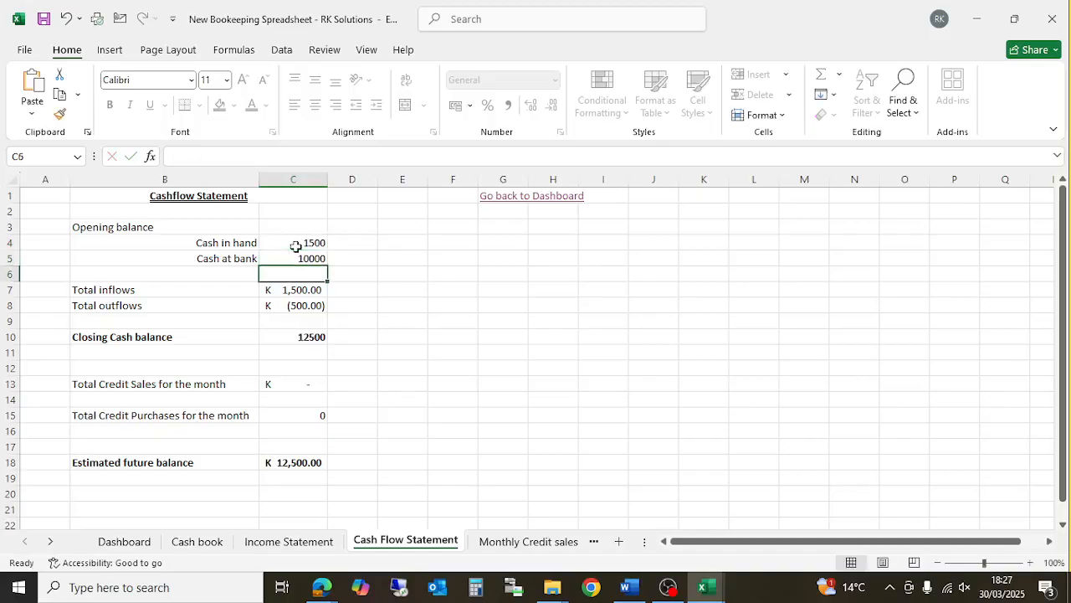
- Check the closing cash, credit sales and K 12,500.00 estimated future balance, then go to Monthly Credit sales
scroll(299, 461, "down", 1)
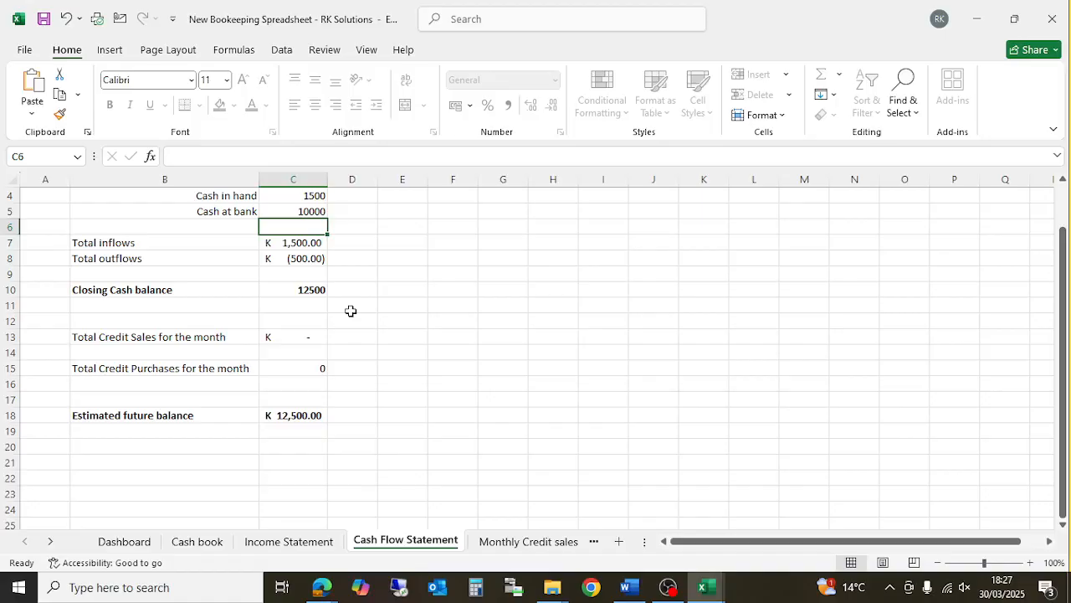
left_click(289, 415)
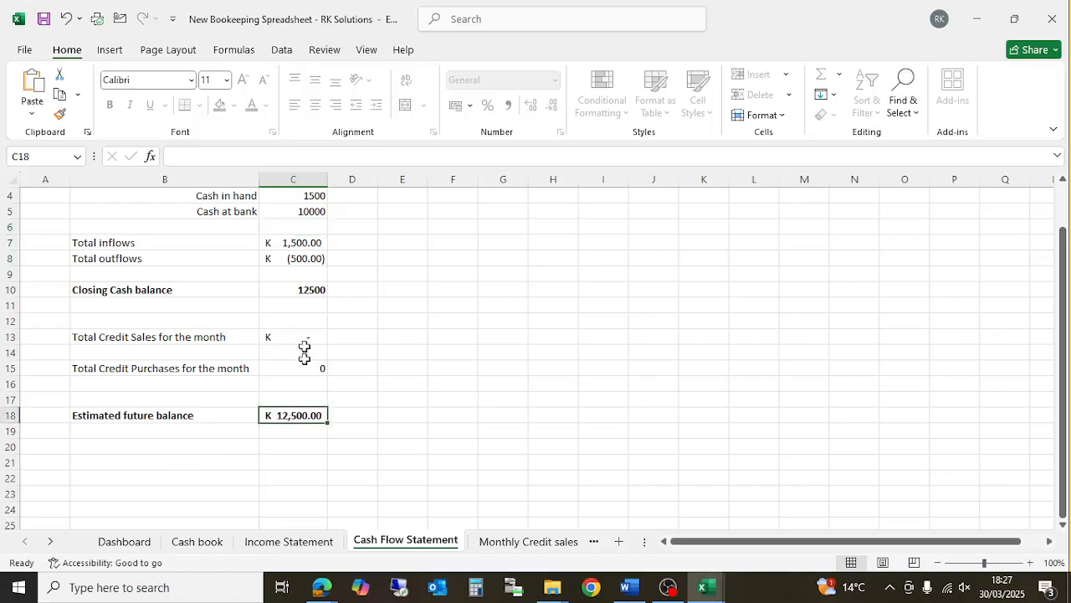
left_click(307, 289)
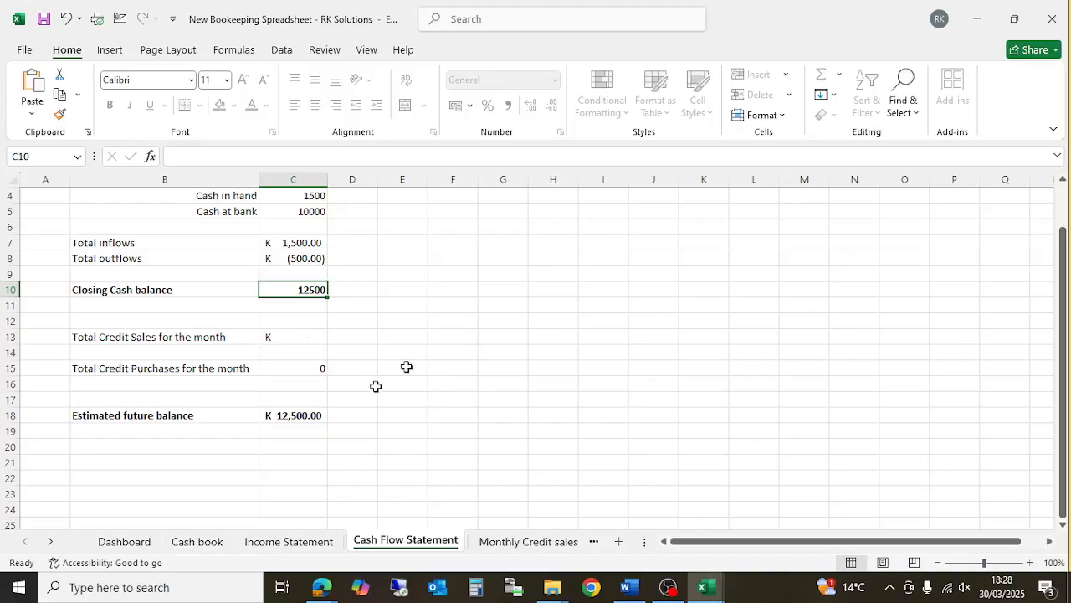
left_click(294, 334)
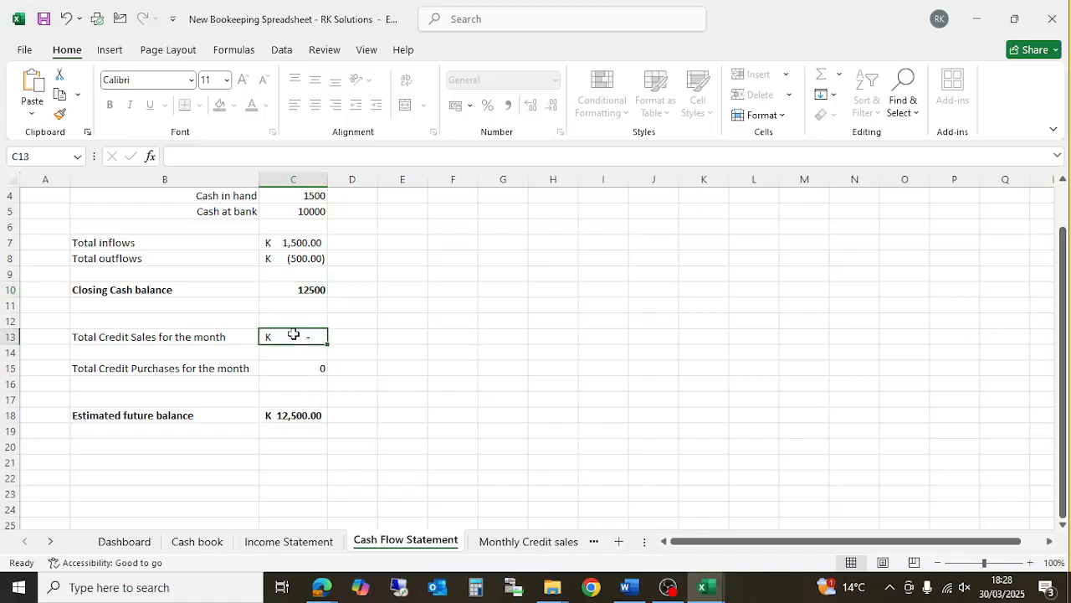
left_click(311, 292)
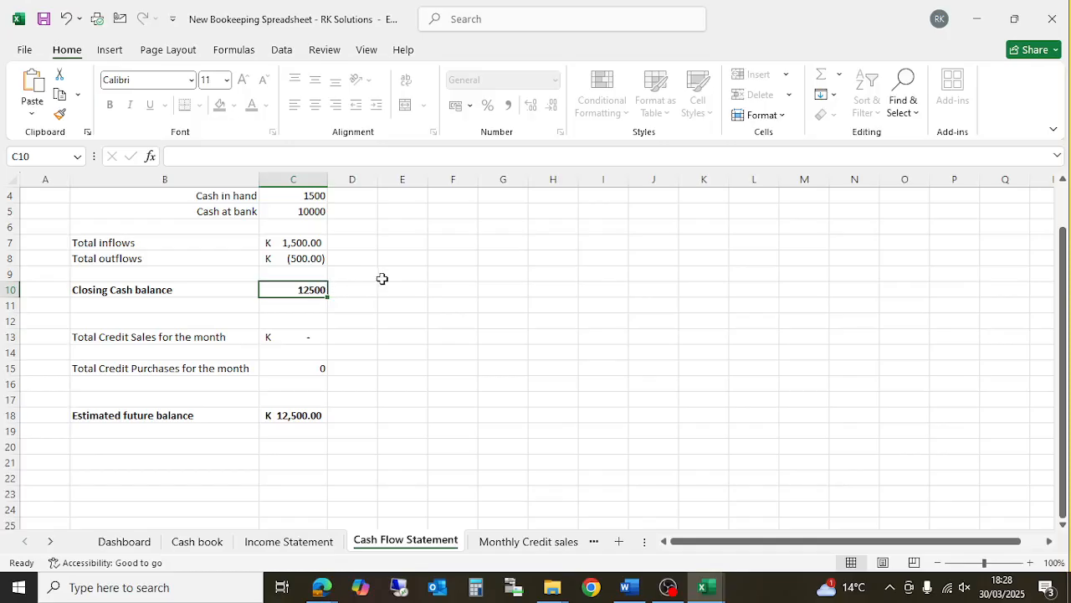
left_click(285, 414)
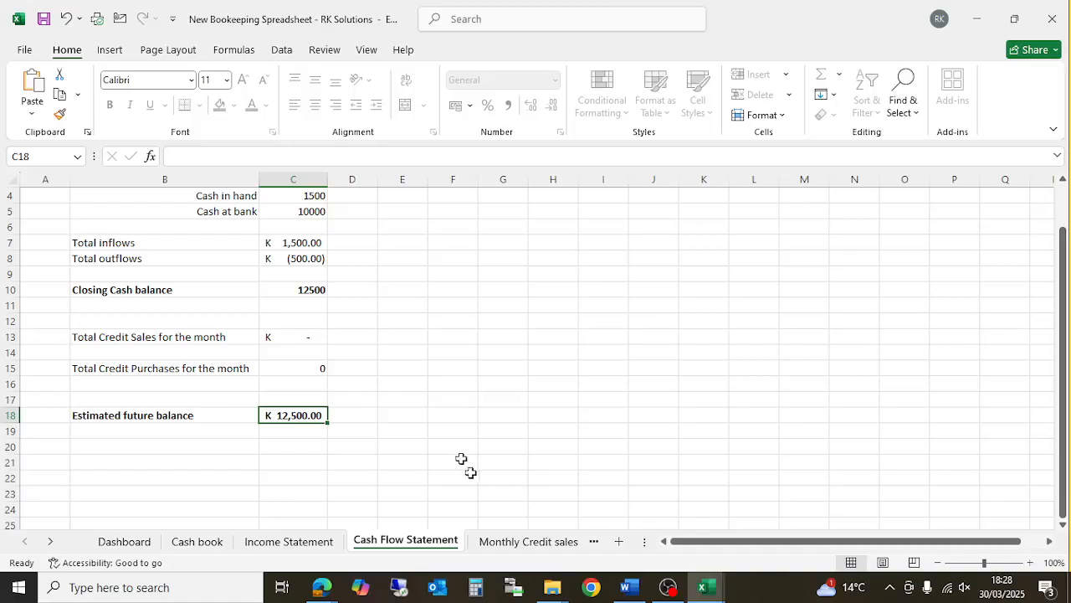
left_click(500, 544)
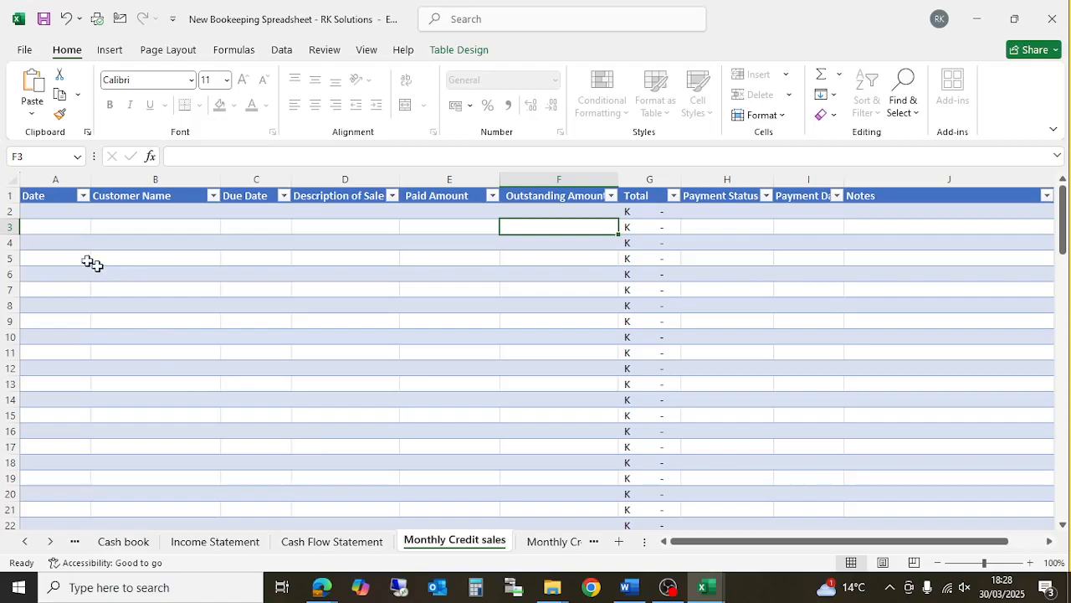
- Enter 10/03/2025 as the first credit sale's date in A2
left_click(46, 212)
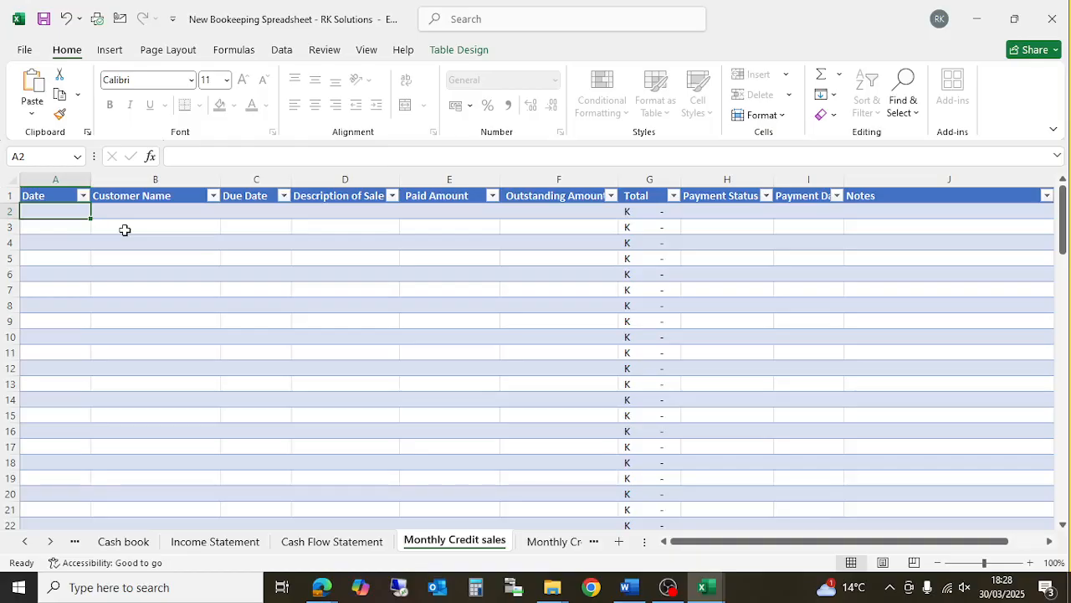
type("10")
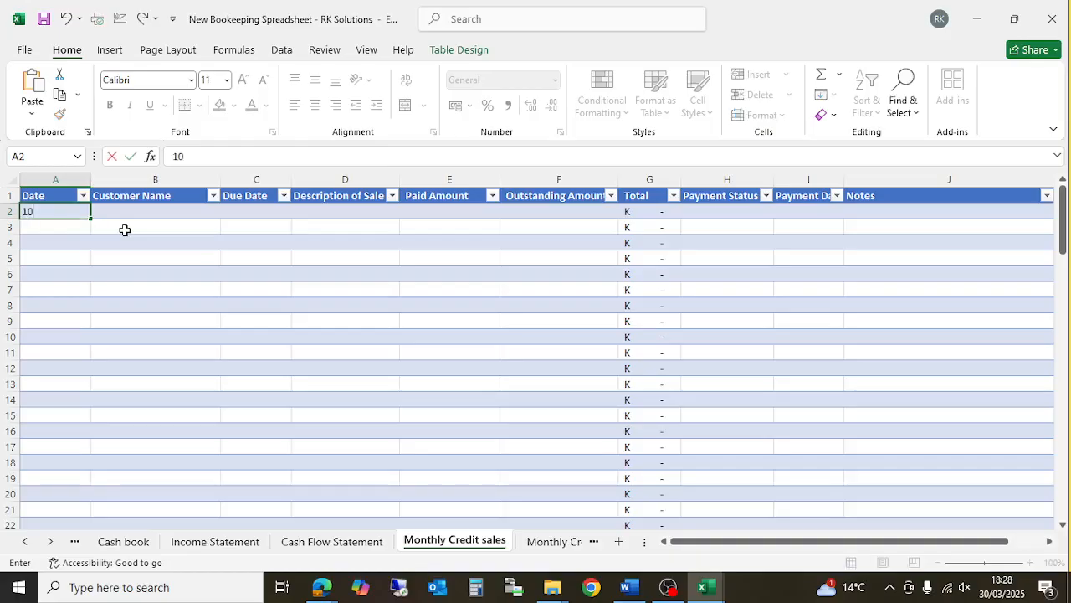
type("/03/2025")
key("Tab")
- Type an unlisted customer name in B2, dismiss the validation error, and scroll the sheet tabs right
type("Ron")
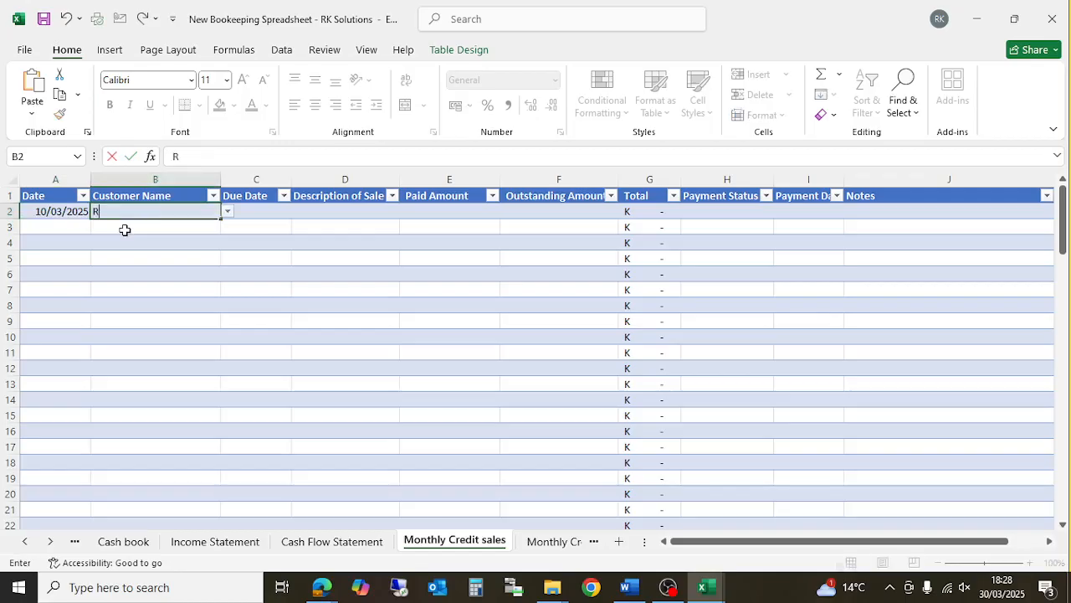
key("BackSpace")
key("BackSpace")
key("BackSpace")
type("Knox")
left_click(125, 230)
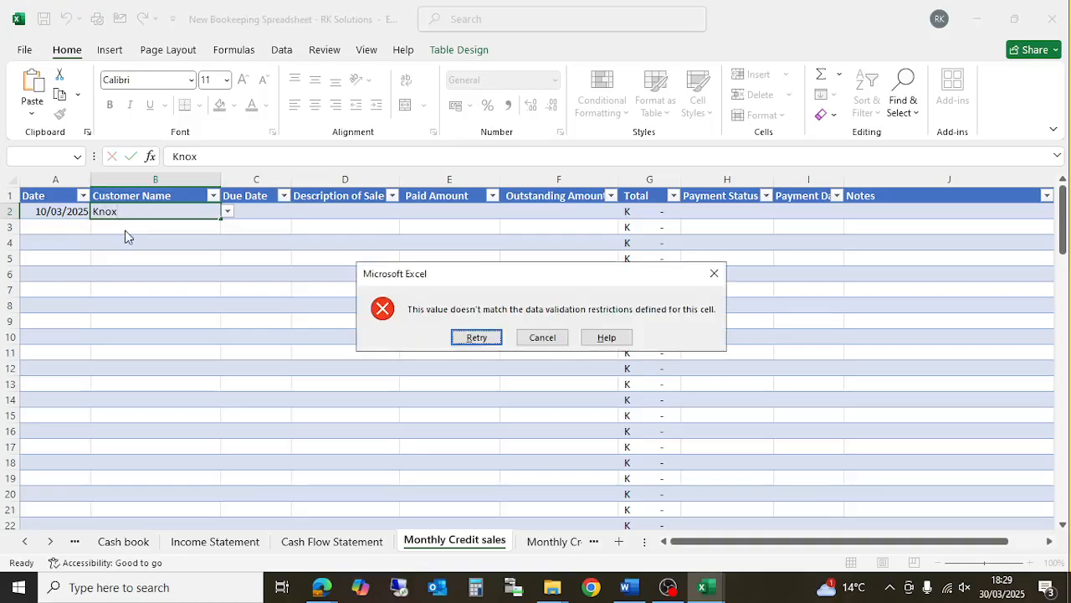
left_click(714, 275)
left_click(172, 217)
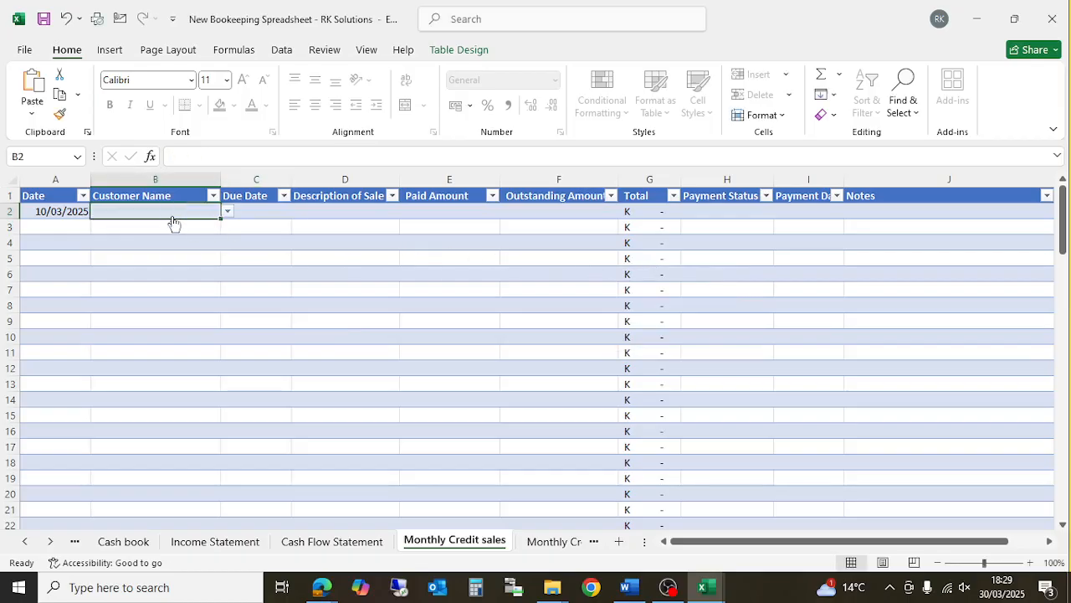
left_click(51, 542)
left_click(52, 543)
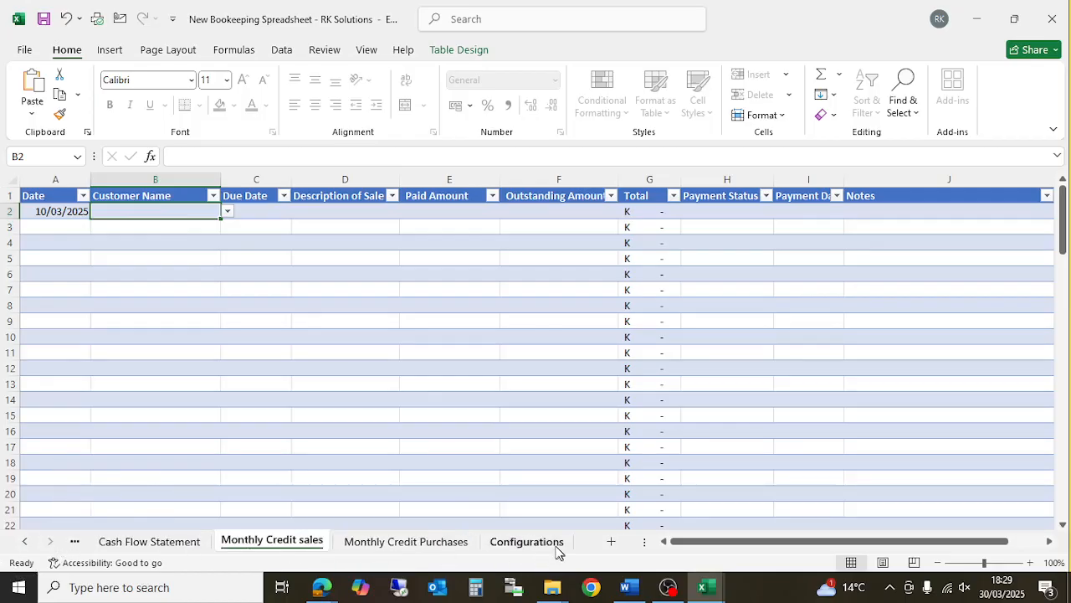
left_click(527, 542)
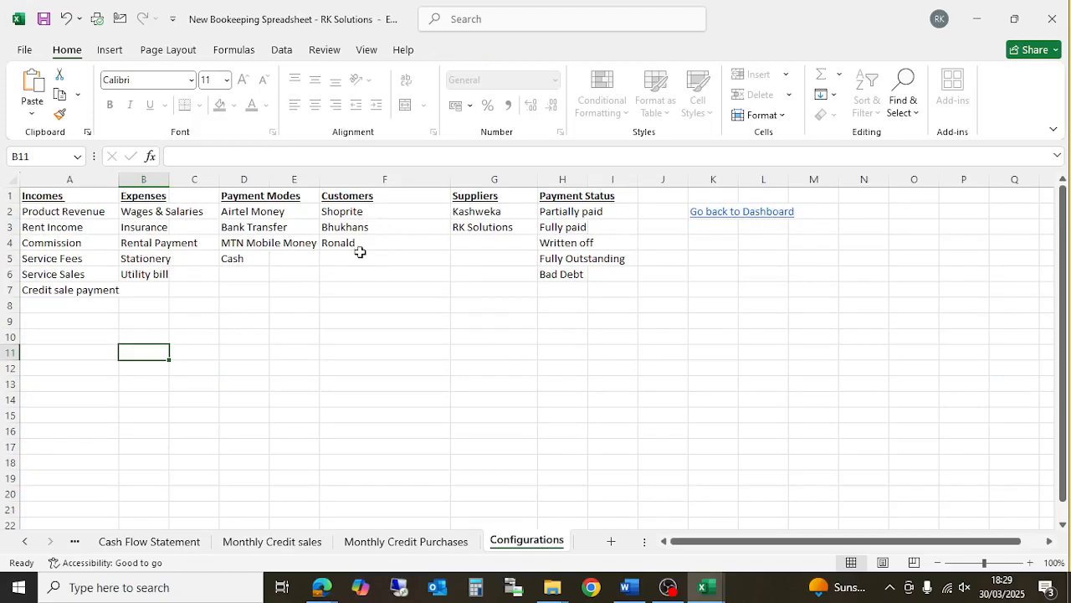
left_click(253, 542)
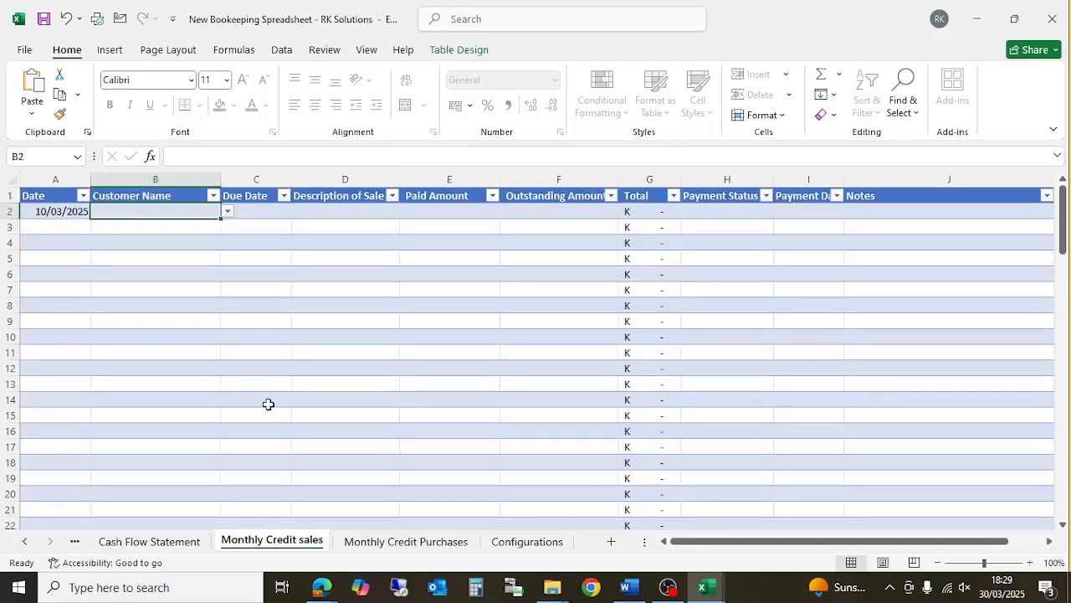
- Choose the listed customer from the B2 dropdown and set the due date to 10/05/2025
left_click(227, 215)
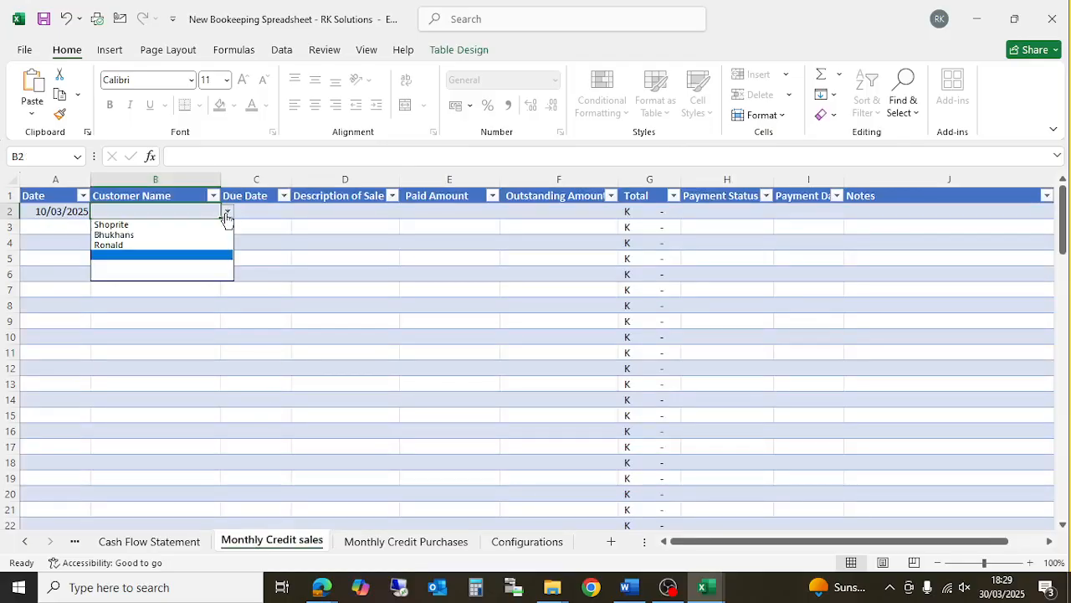
left_click(190, 236)
left_click(277, 212)
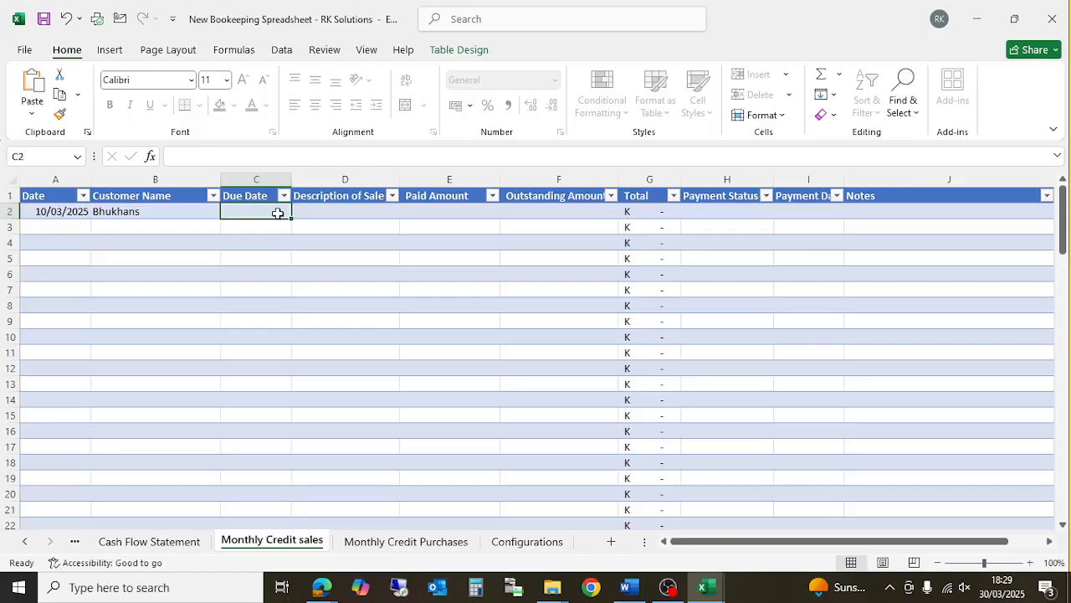
type("10/05/202")
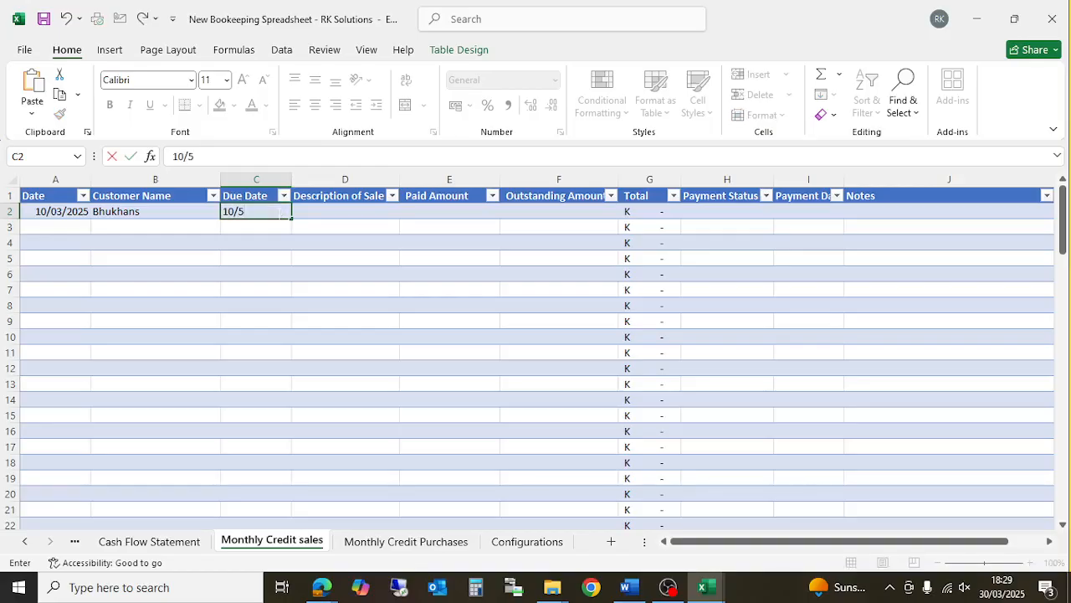
type("5")
key("Return")
key("Up")
key("Right")
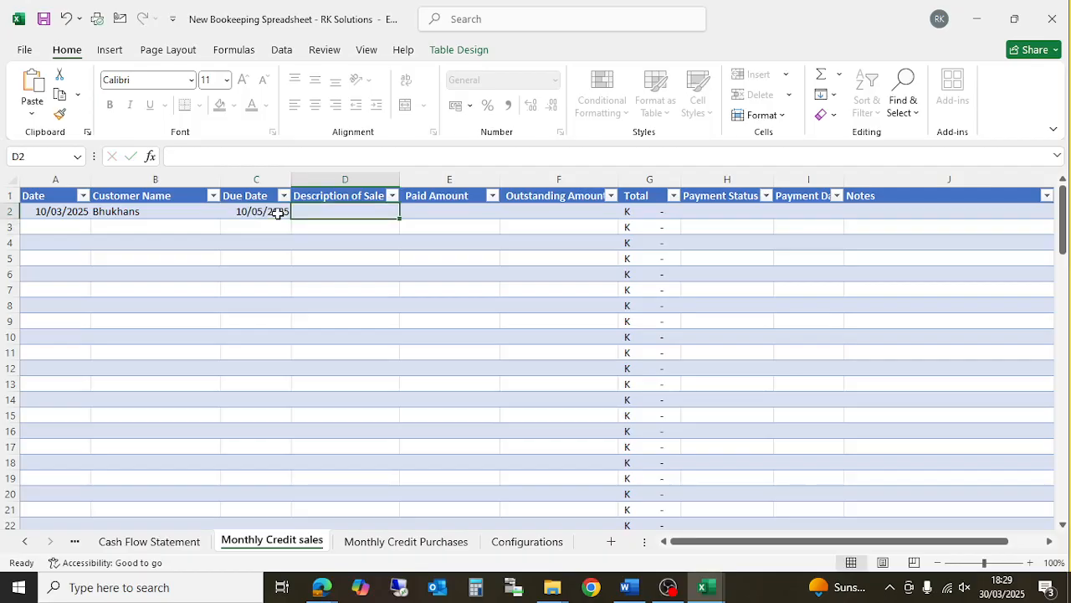
- Enter 'Sold goods' as the description in D2, review the row, and open the Configurations sheet
type("Sold g")
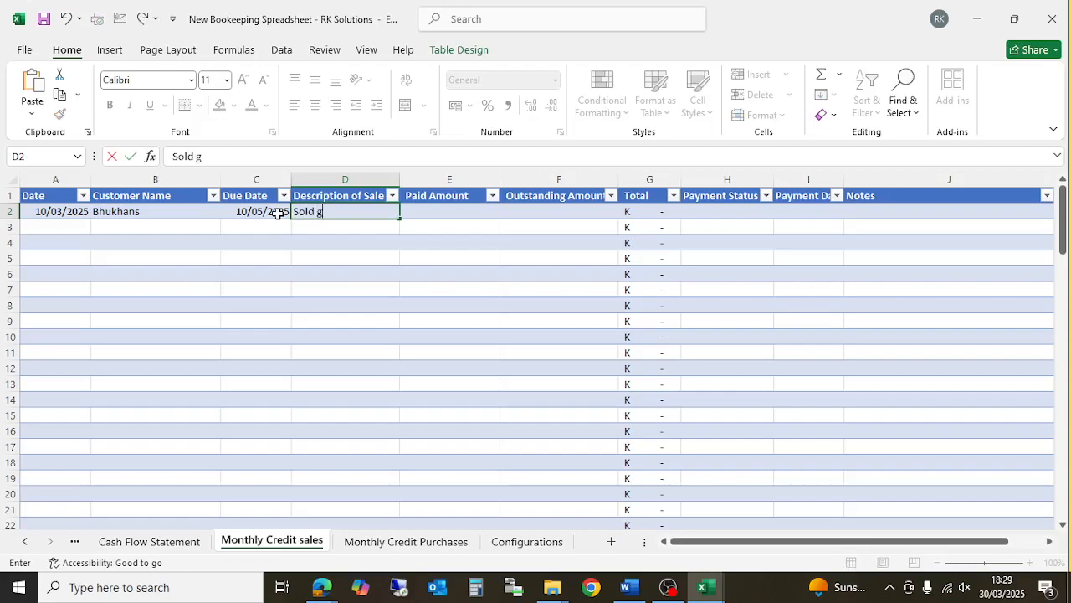
type("oods")
key("Return")
key("Up")
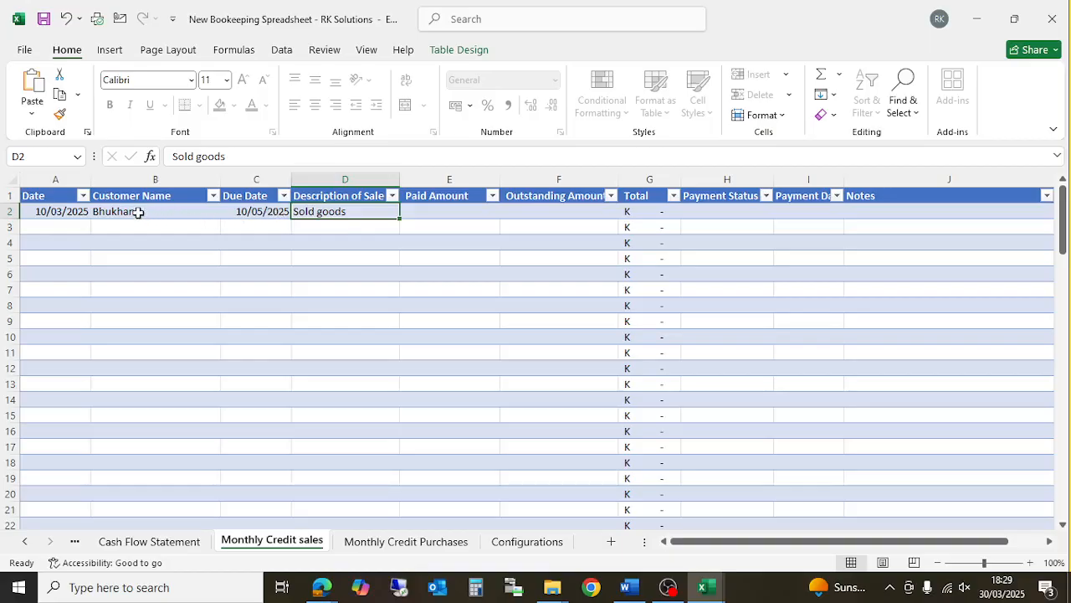
left_click(138, 211)
left_click(60, 211)
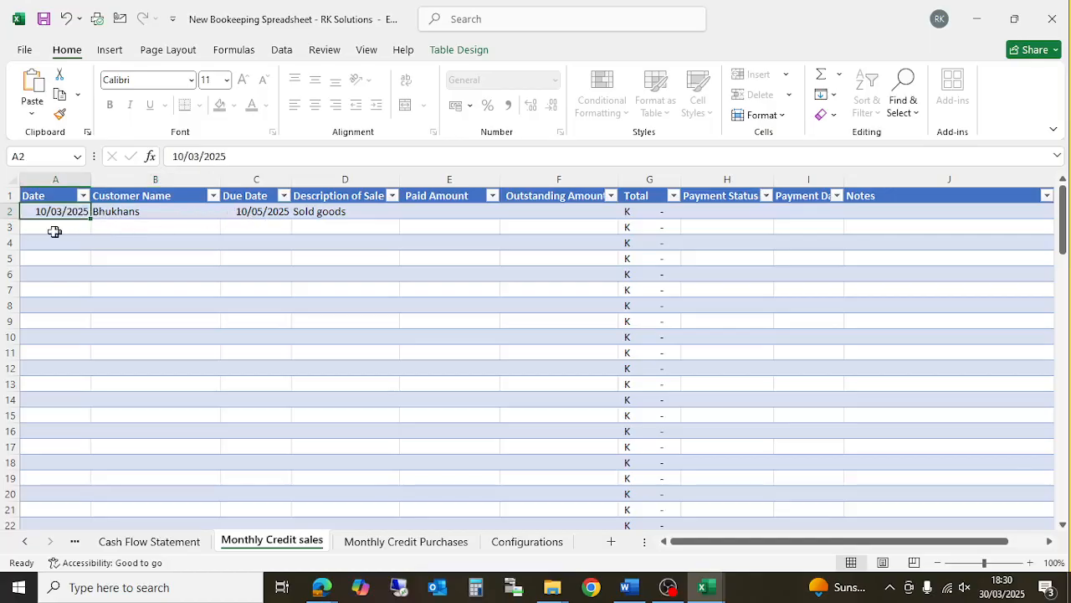
left_click(131, 216)
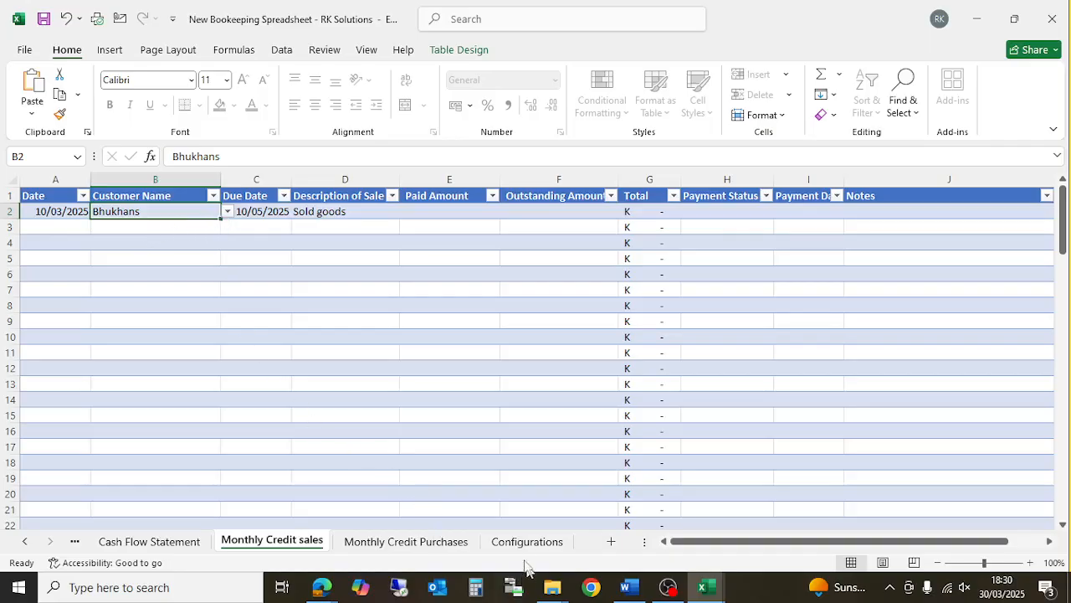
left_click(521, 544)
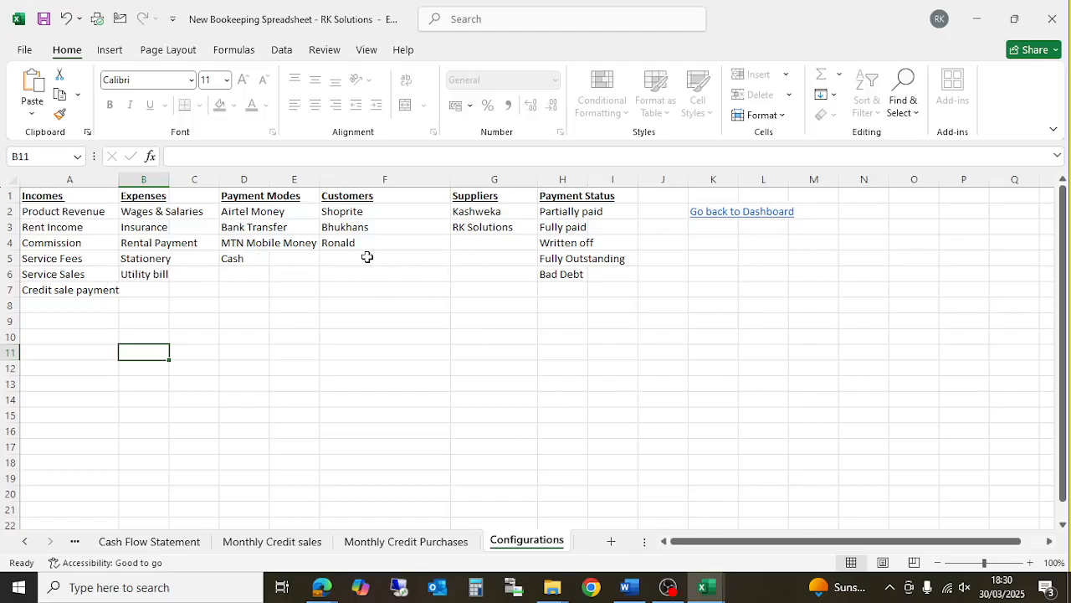
- Unprotect the Configurations sheet by entering its password
right_click(517, 541)
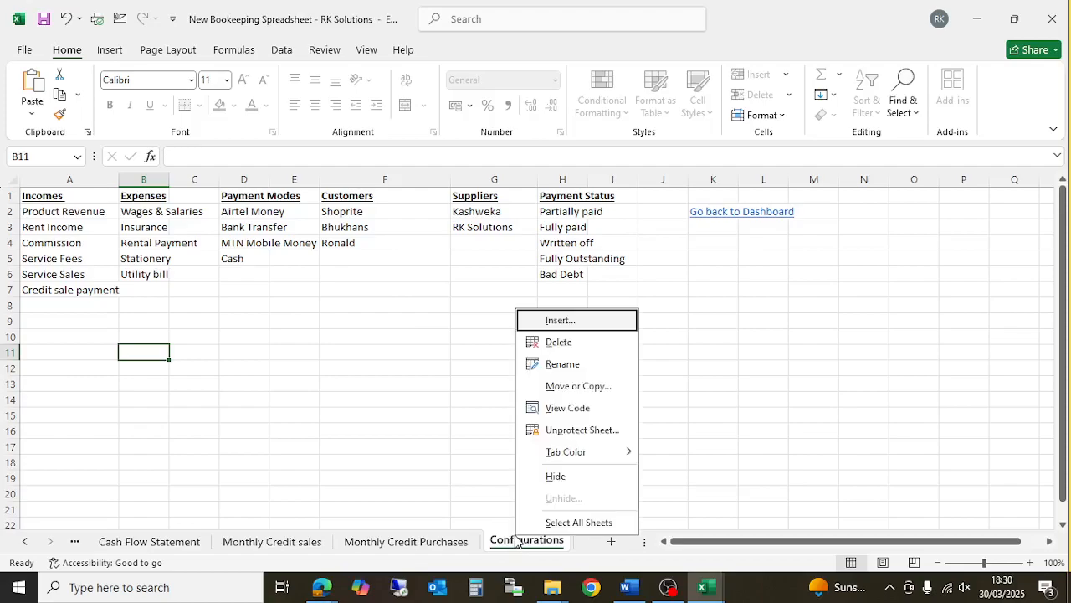
left_click(584, 430)
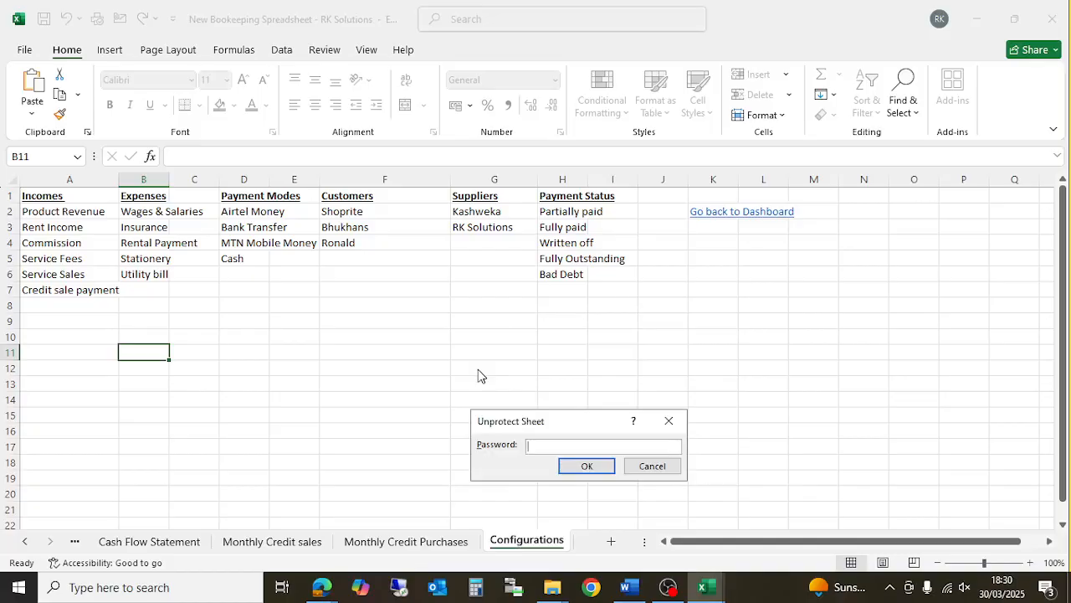
type("••••••")
key("Return")
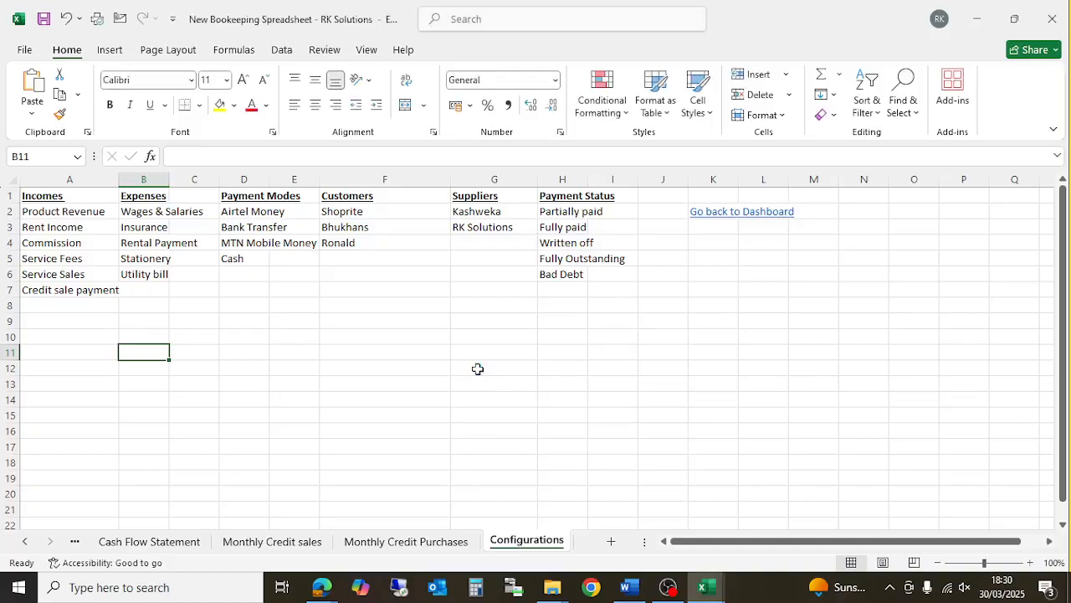
- Enter the new customer's full name in cell F5 of the Customers list
left_click(368, 257)
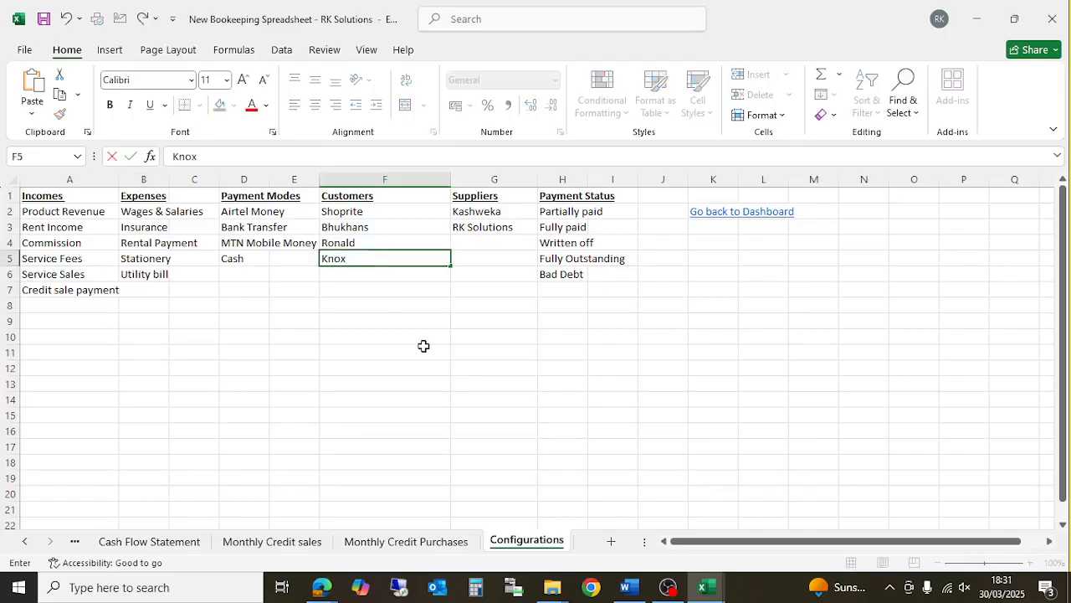
left_click(420, 343)
left_click(360, 261)
left_click(237, 156)
left_click(479, 396)
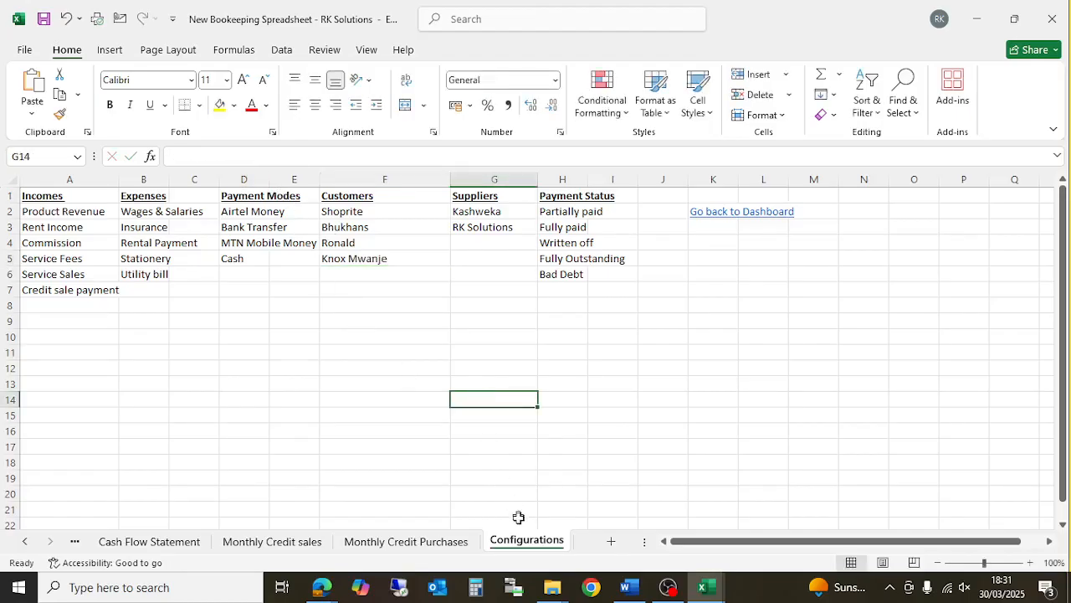
- Re-protect the Configurations sheet, entering and confirming the password
right_click(532, 540)
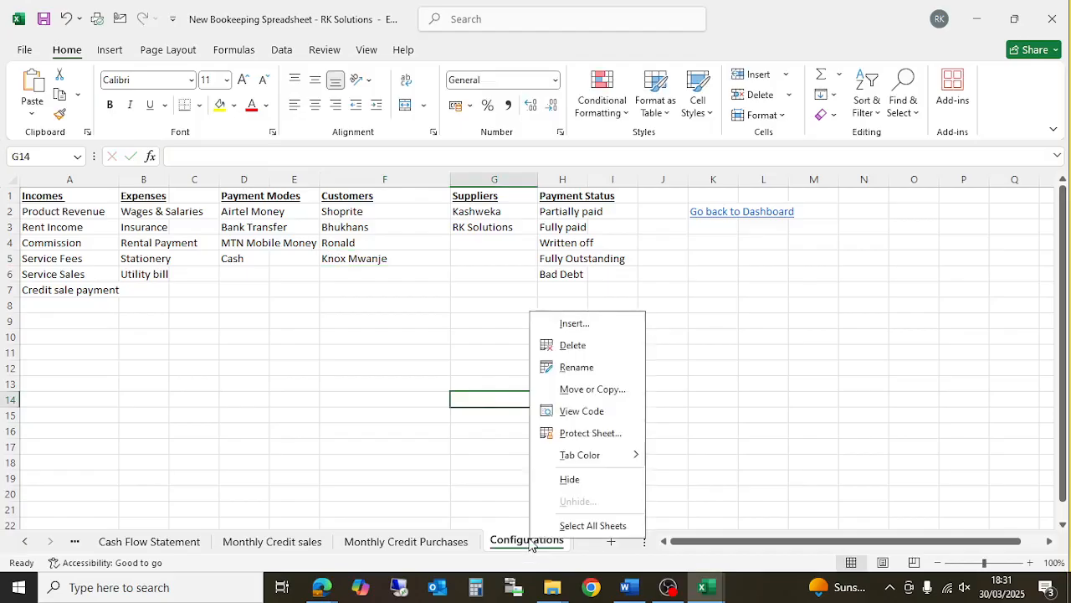
left_click(590, 433)
type("••••••")
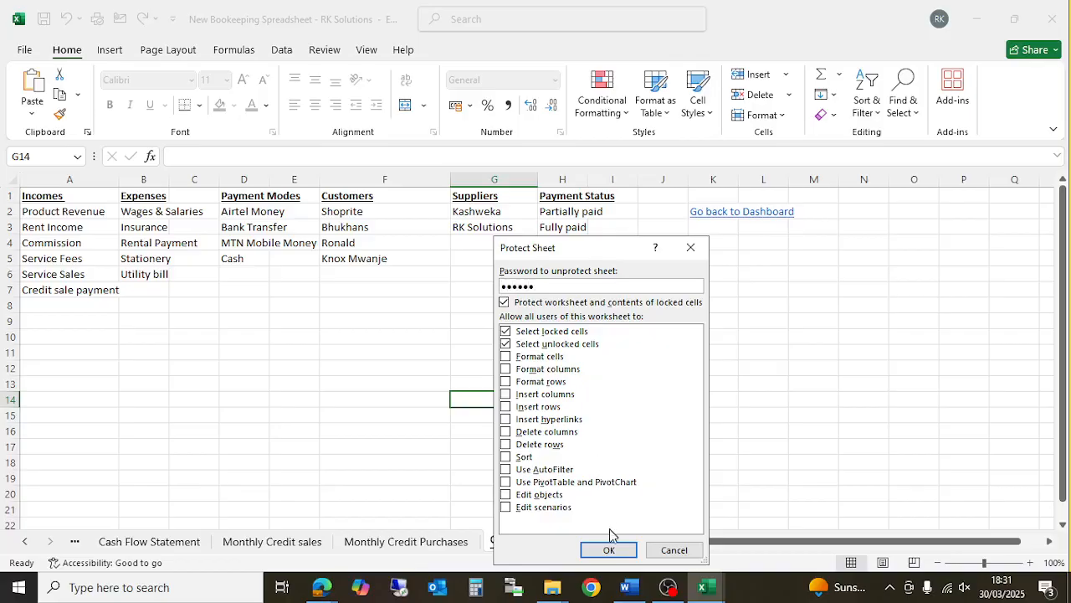
left_click(610, 548)
type("••••••")
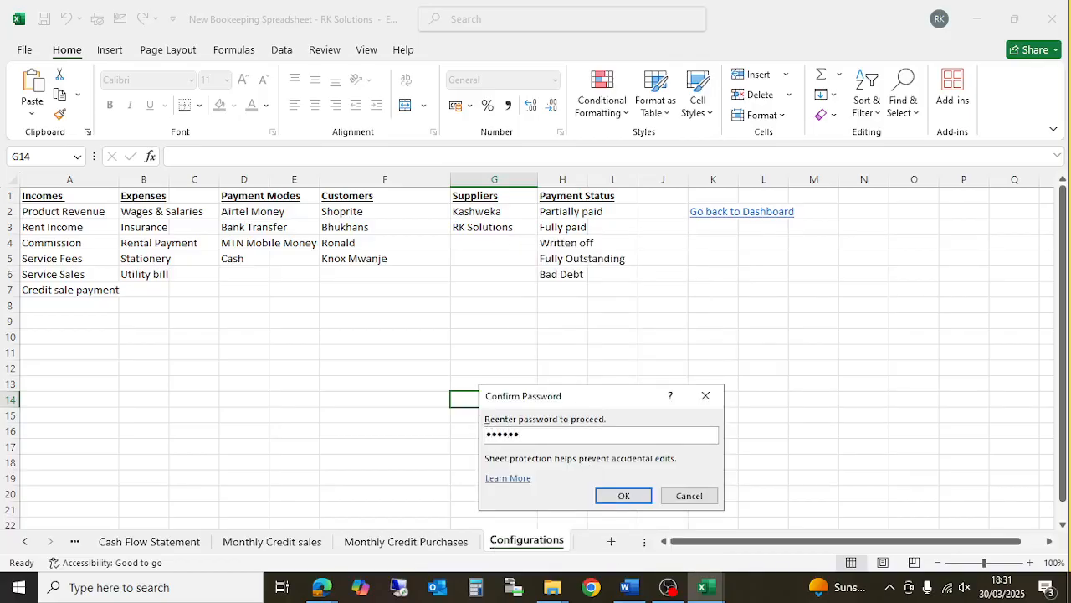
left_click(622, 494)
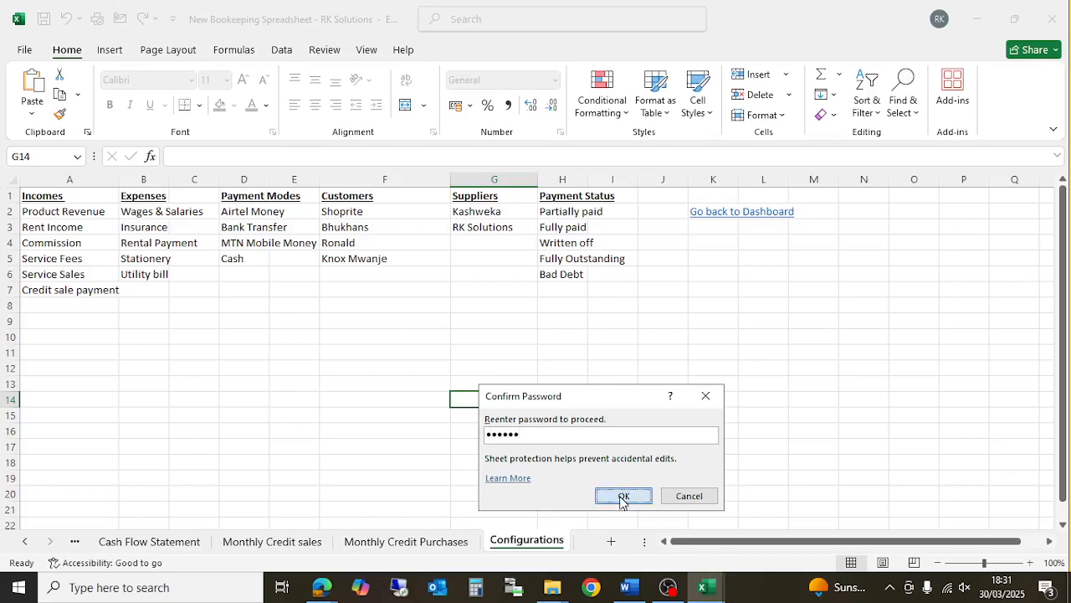
- On Monthly Credit sales, choose the newly added customer in B2
left_click(288, 544)
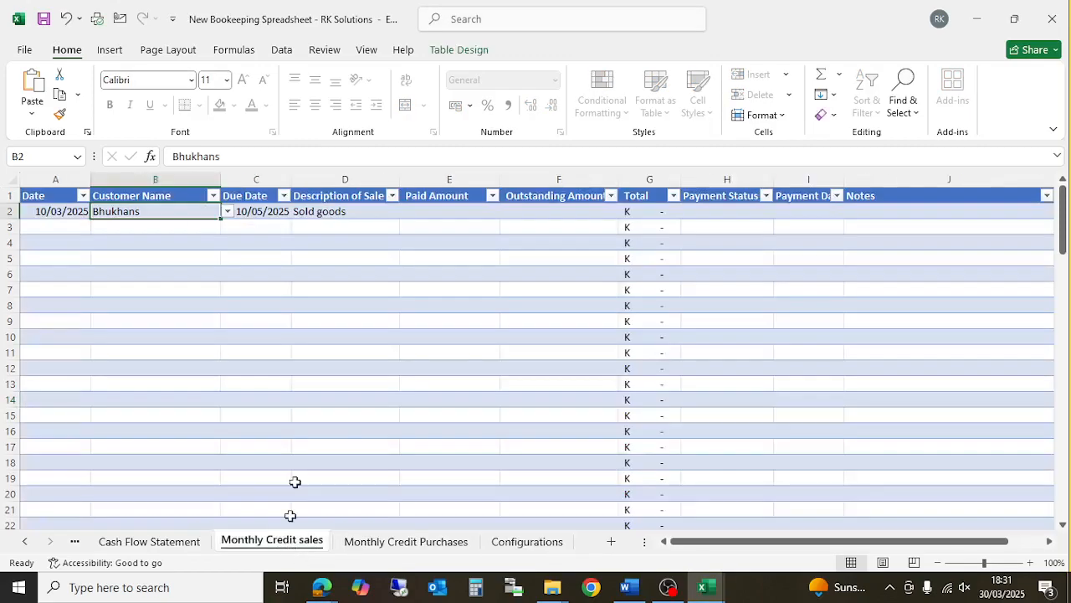
left_click(227, 211)
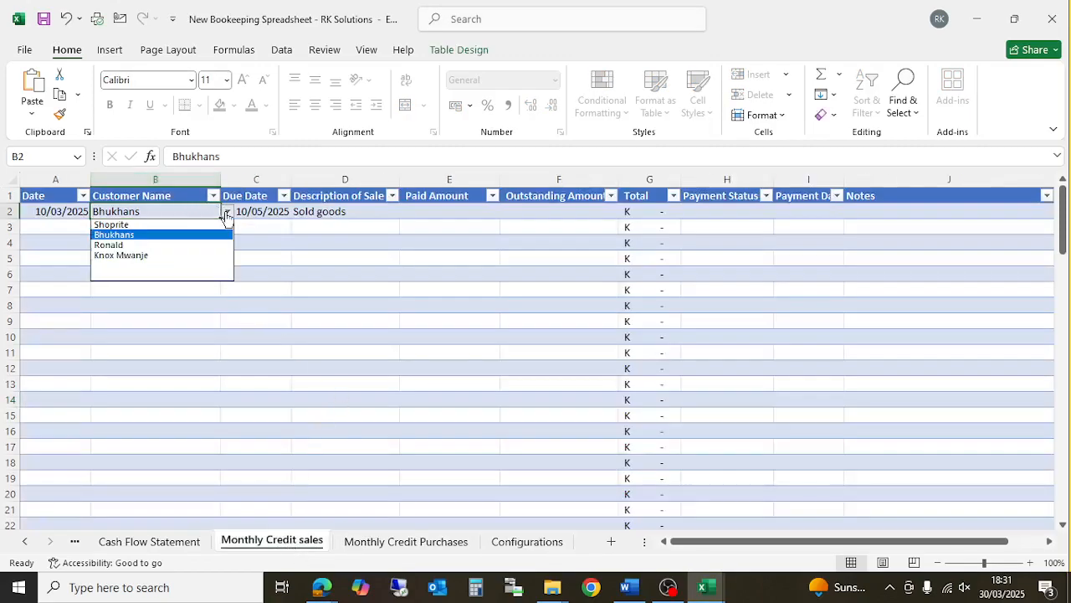
left_click(185, 255)
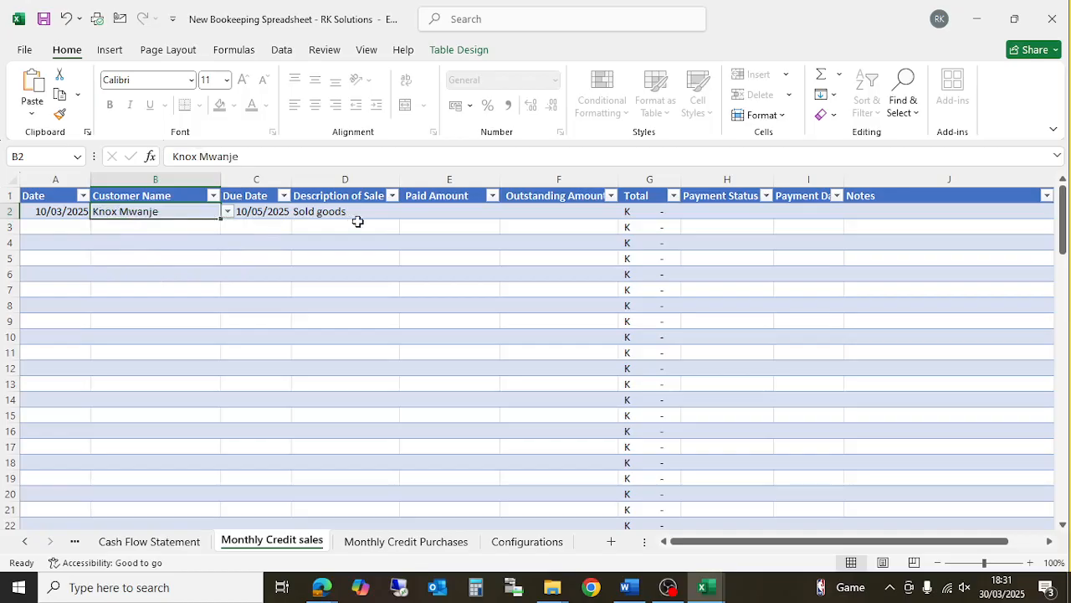
- Enter a paid amount of 500 in E2 and 1200 outstanding in F2
left_click(345, 217)
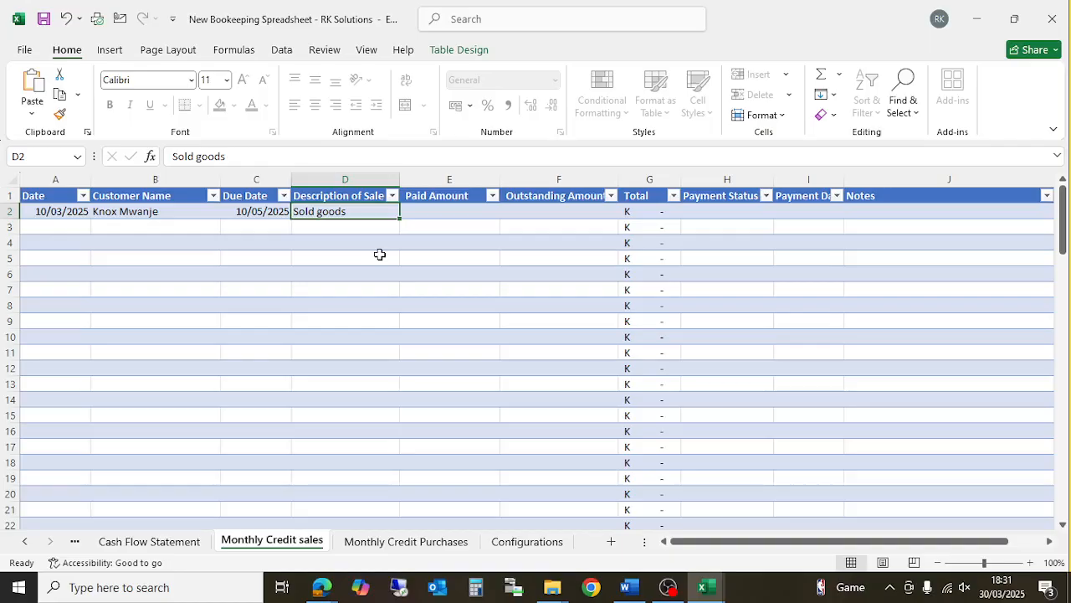
left_click(456, 211)
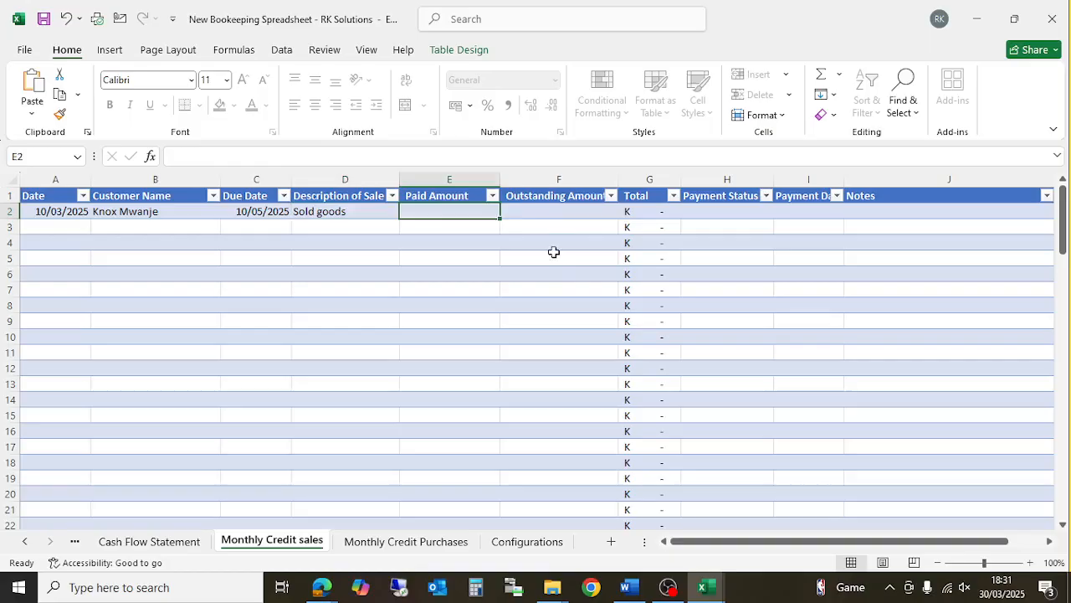
type("500")
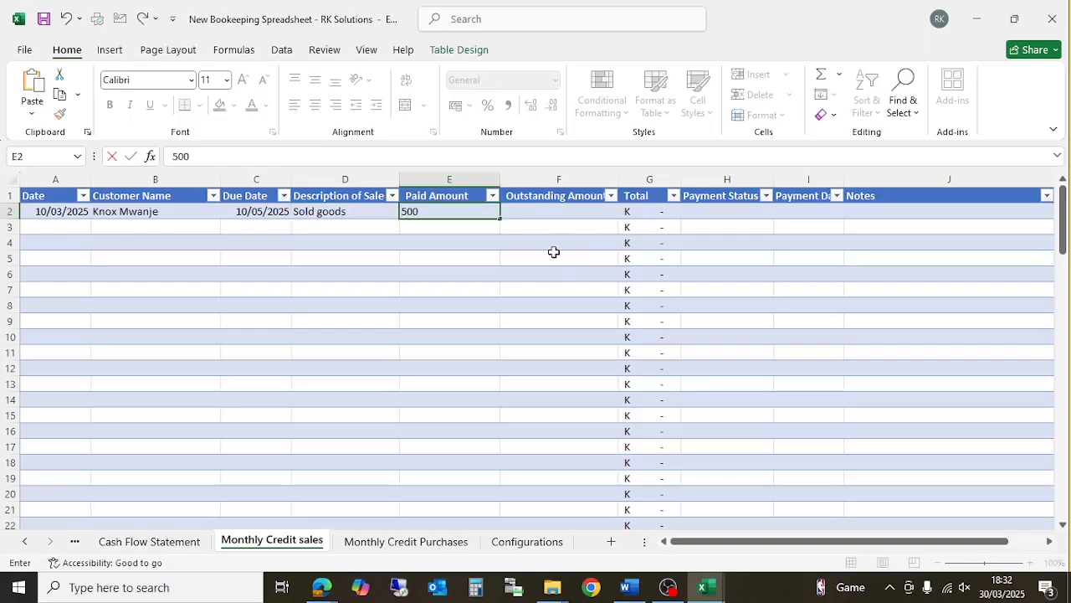
key("Tab")
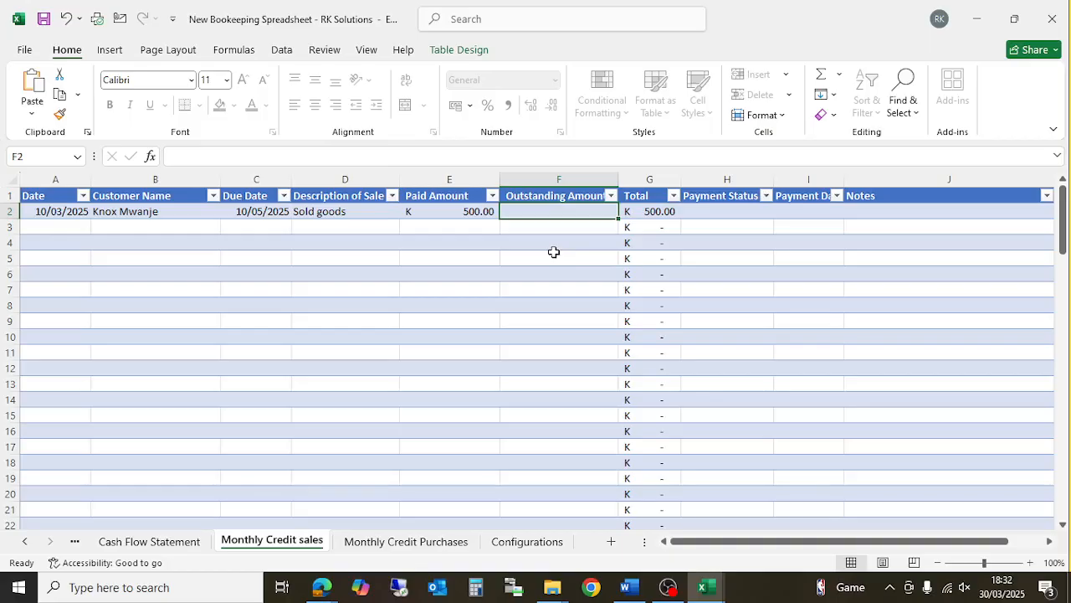
type("1200")
key("Return")
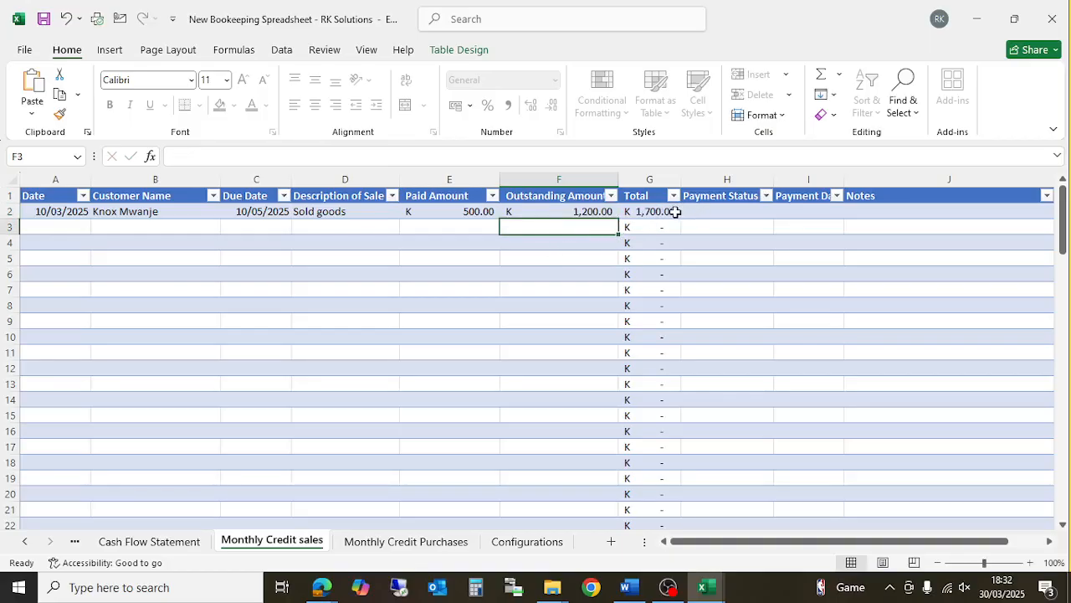
- Set the H2 payment status to Bad Debt
left_click(725, 211)
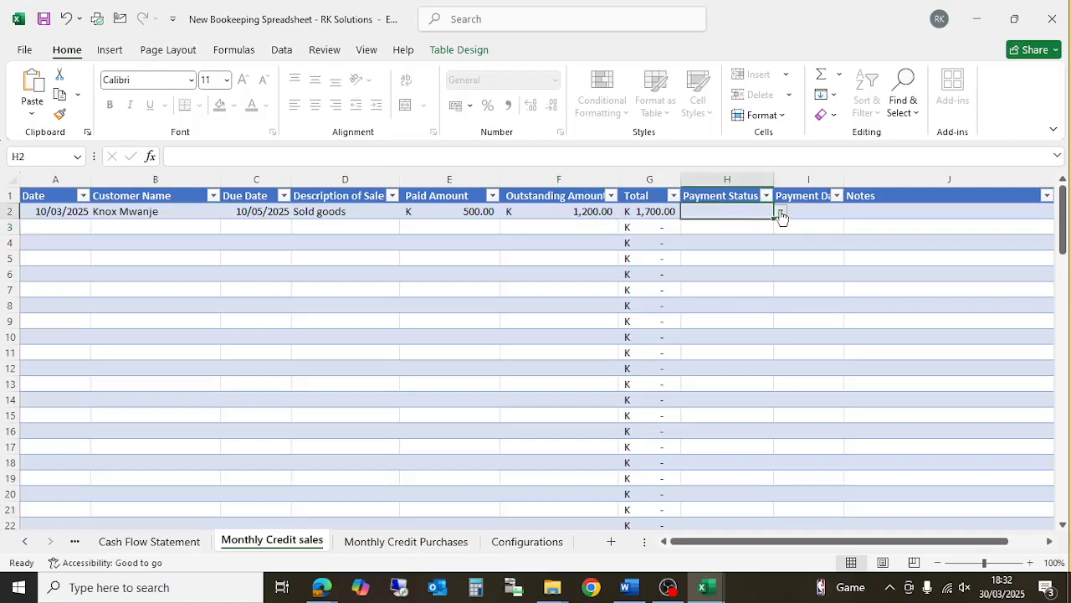
left_click(780, 214)
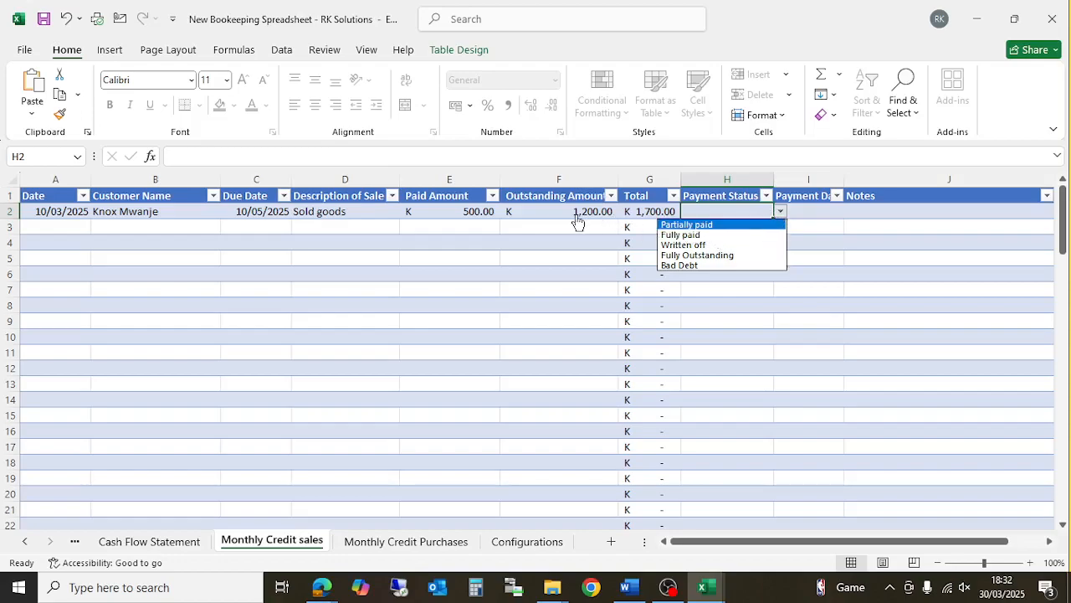
left_click(718, 225)
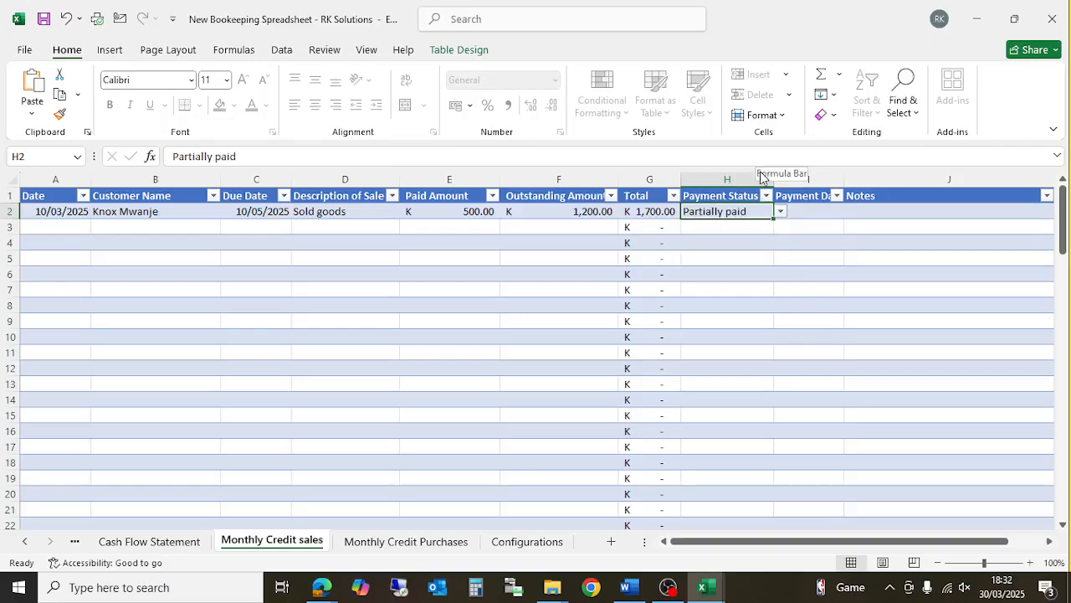
left_click(780, 212)
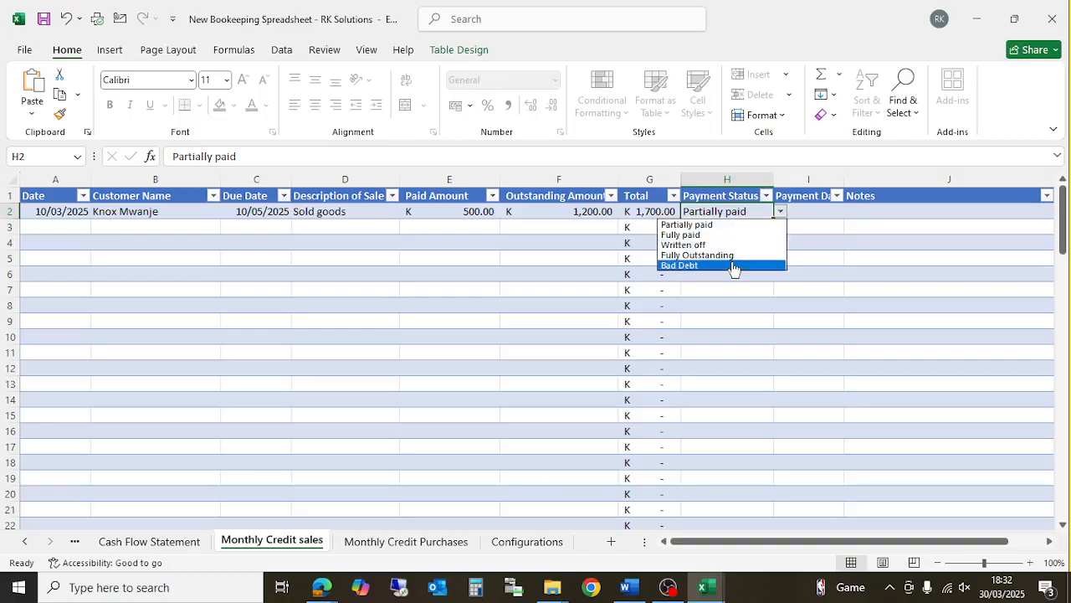
left_click(734, 265)
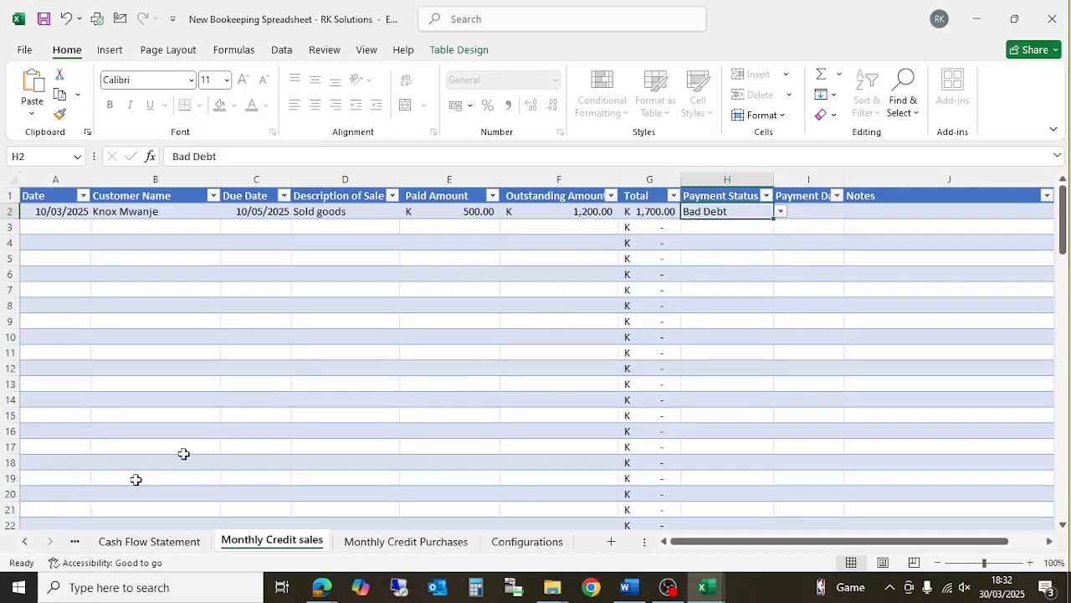
left_click(25, 541)
- Change the H2 payment status back to Partially paid and check the Income Statement totals
left_click(25, 541)
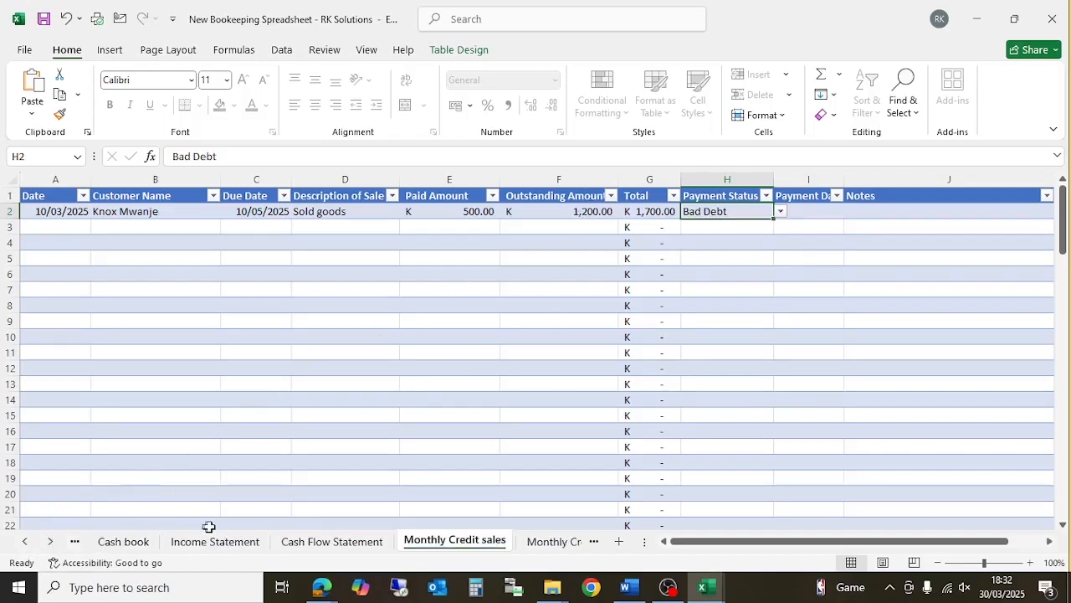
left_click(215, 541)
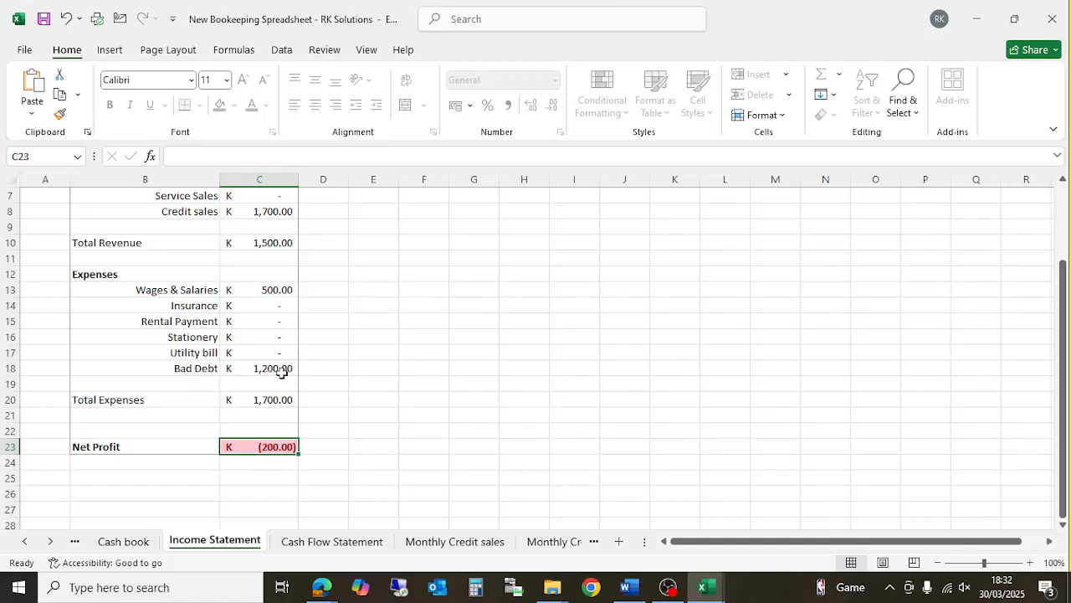
left_click(466, 543)
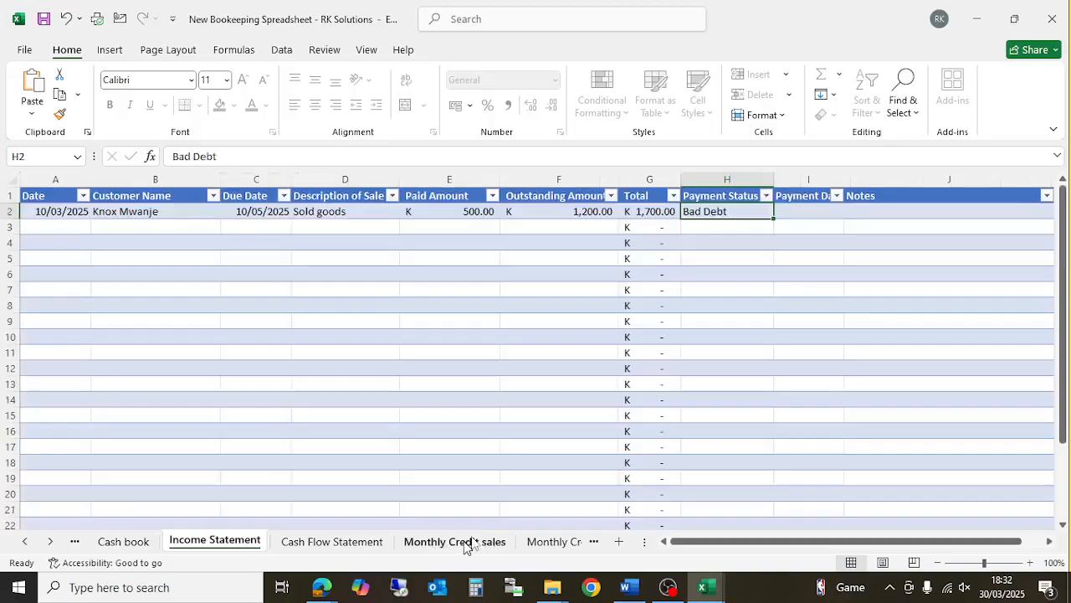
left_click(780, 212)
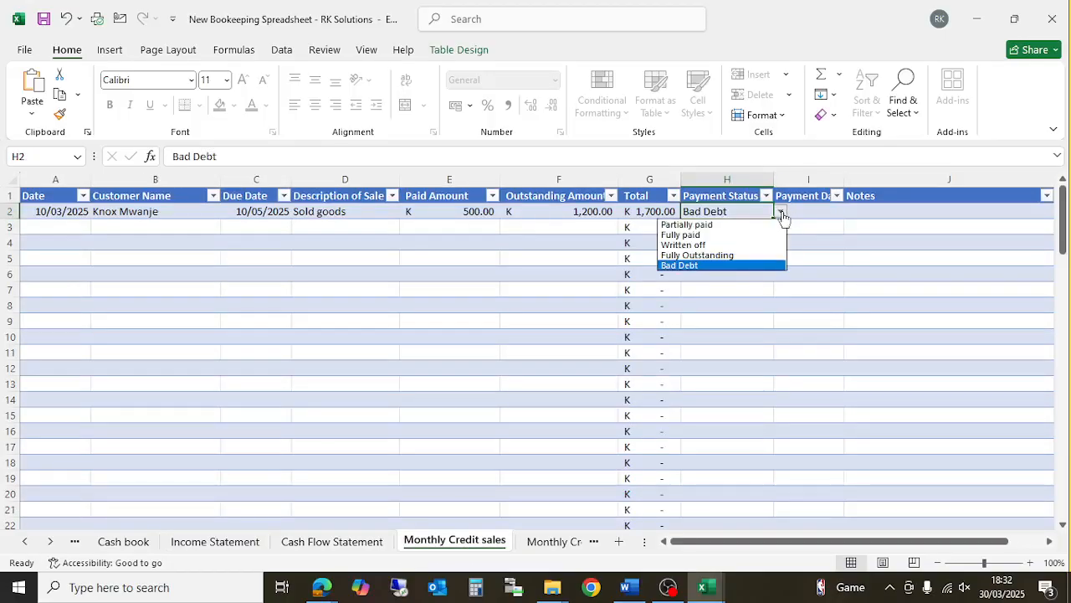
left_click(687, 224)
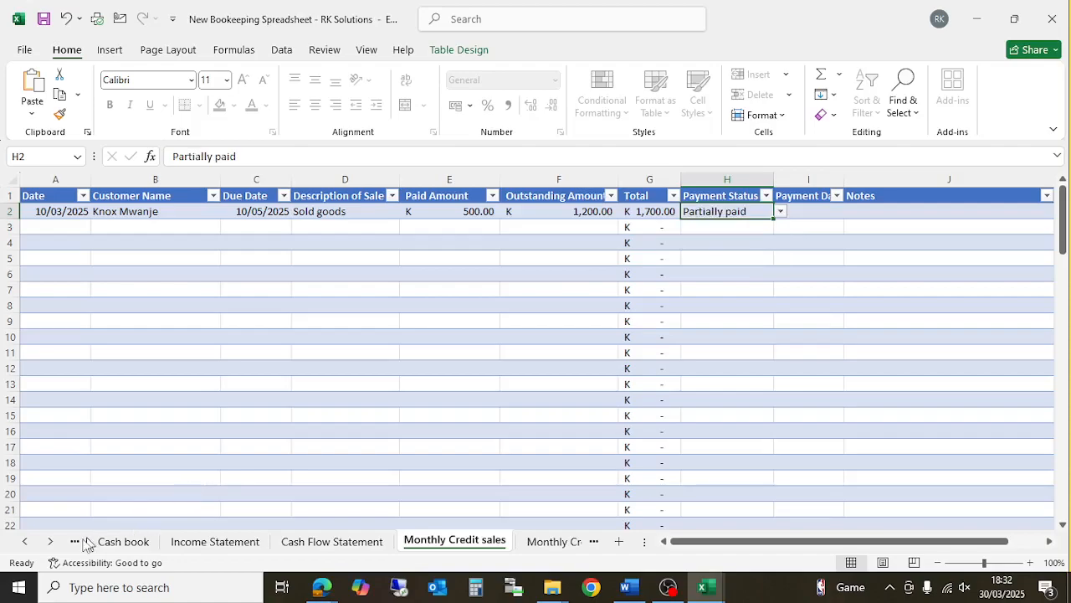
left_click(215, 542)
scroll(265, 293, "up", 2)
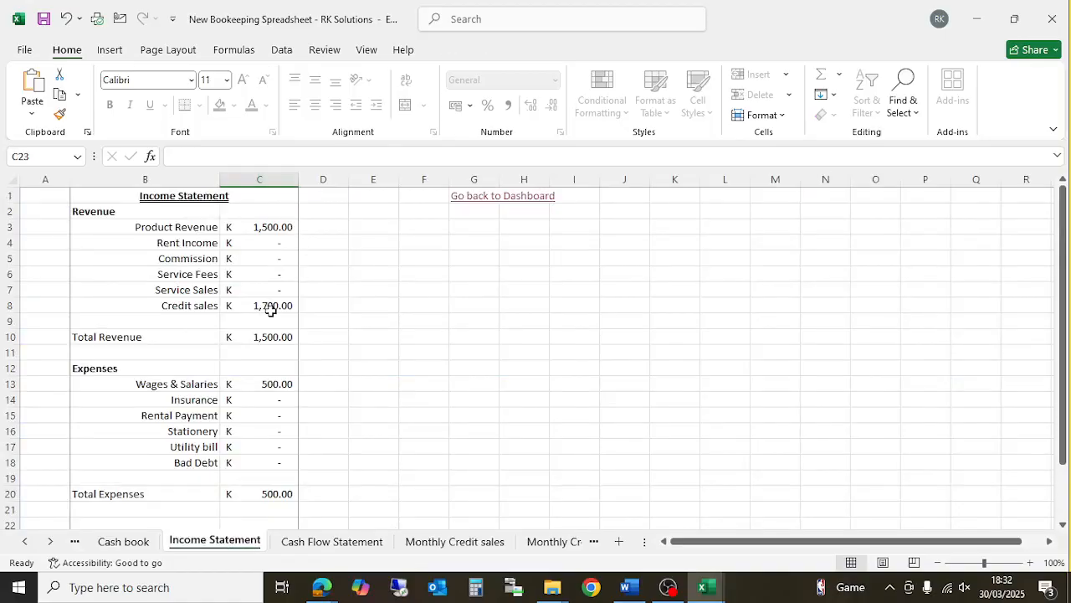
scroll(271, 309, "down", 2)
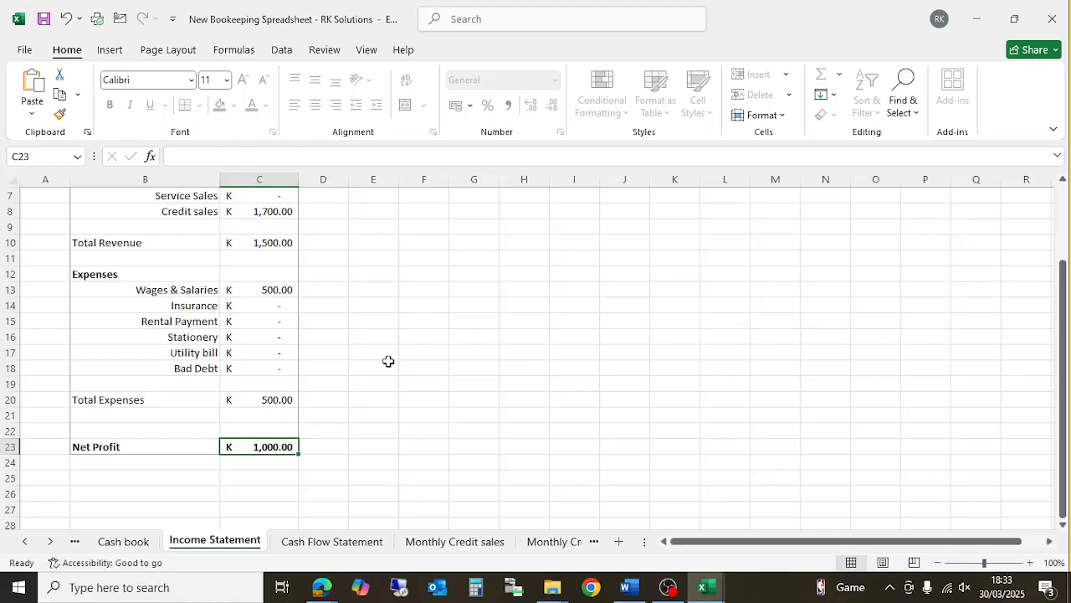
- Review the sale's Payment Status, Payment Date and Notes cells, then go to Monthly Credit Purchases
left_click(449, 542)
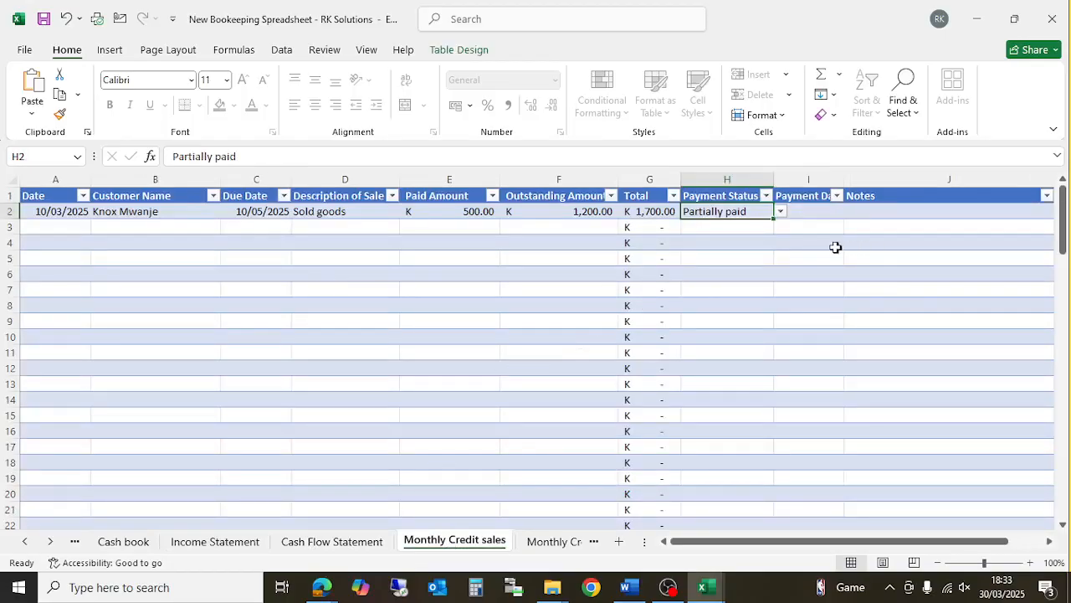
left_click(816, 214)
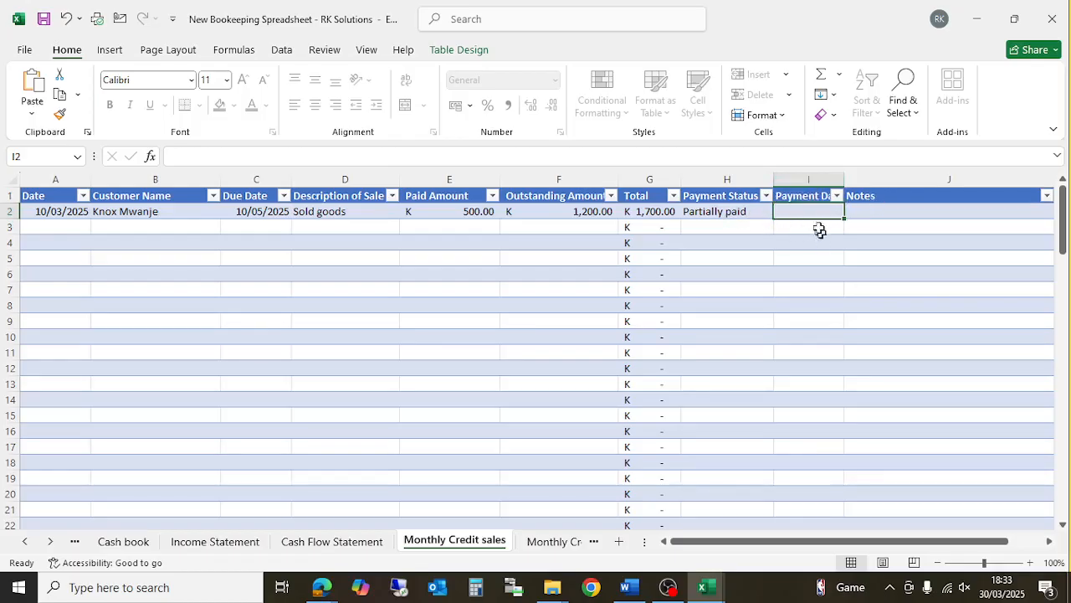
left_click(734, 214)
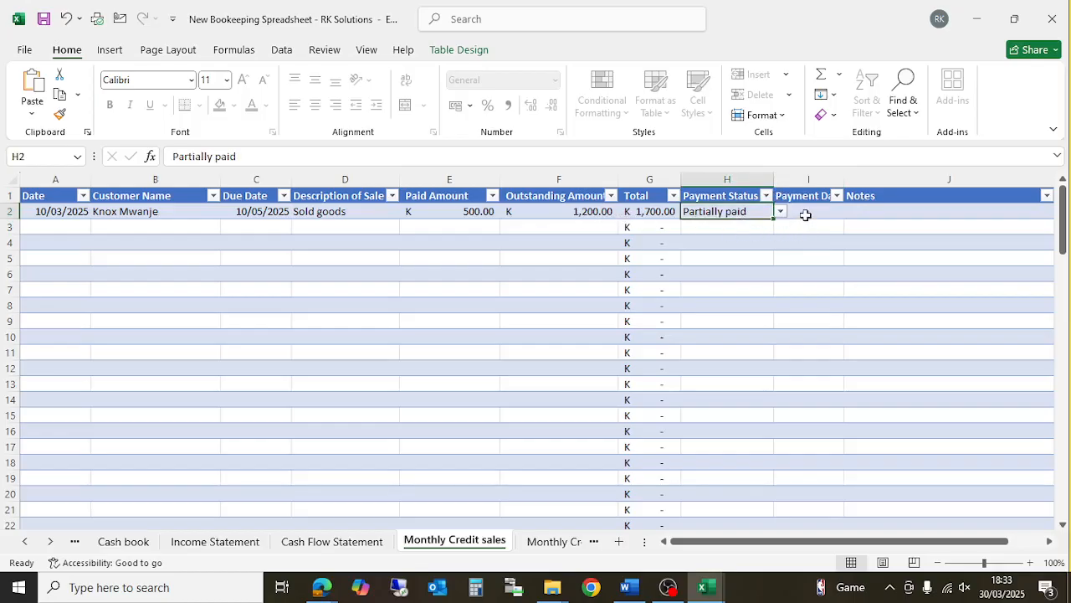
left_click(807, 215)
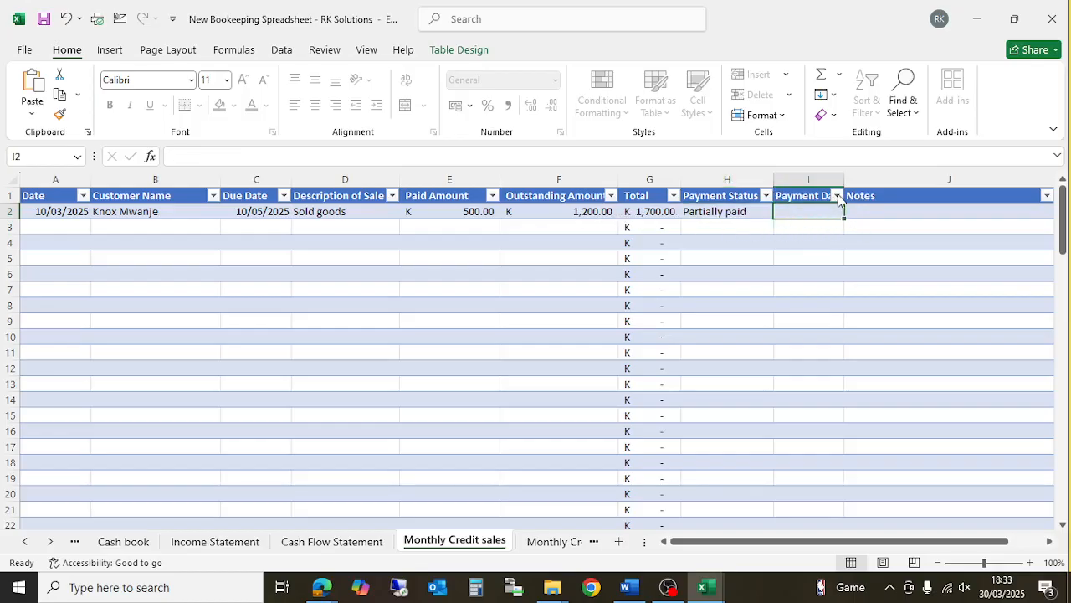
left_click(915, 213)
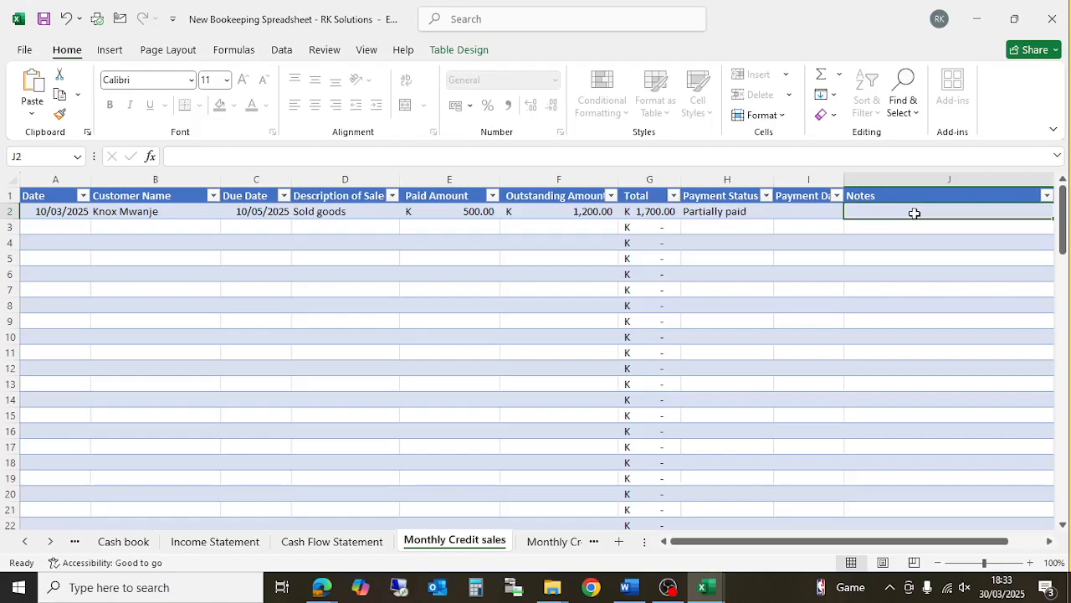
left_click(542, 541)
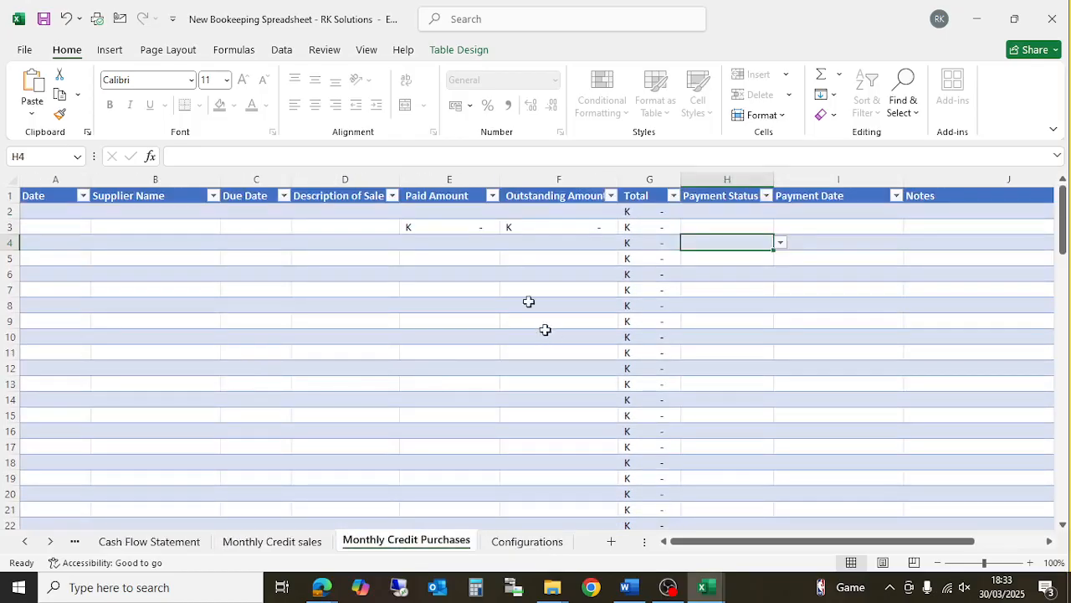
- Clear the stray amounts in row 3 and enter the purchase date 10/03/2025 in A2
left_click(427, 233)
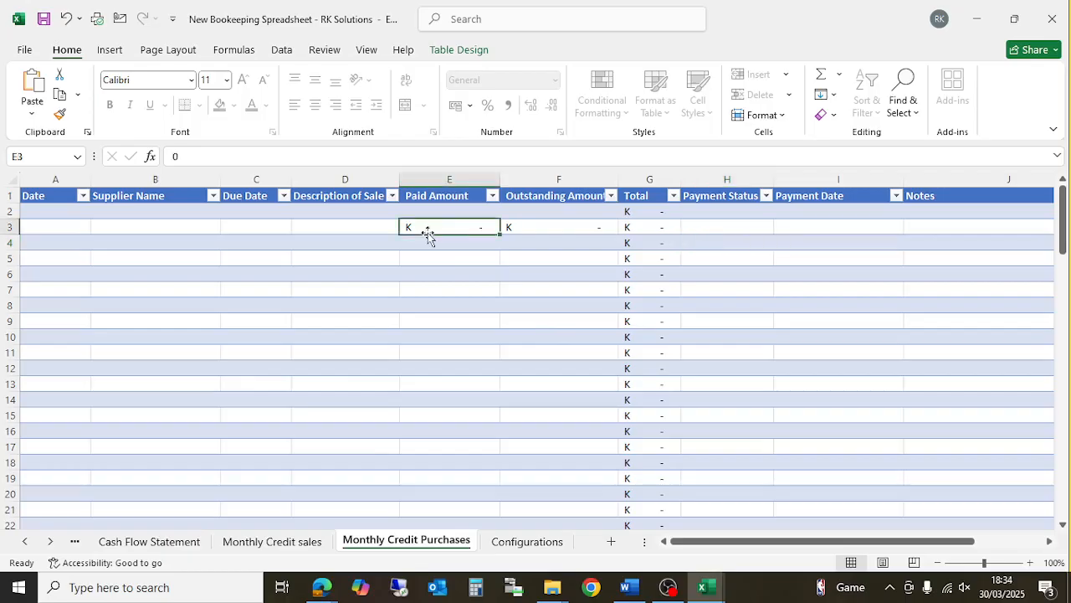
key("Delete")
key("Tab")
key("Delete")
key("Up")
key("Left")
key("Left")
key("Left")
key("Left")
key("Left")
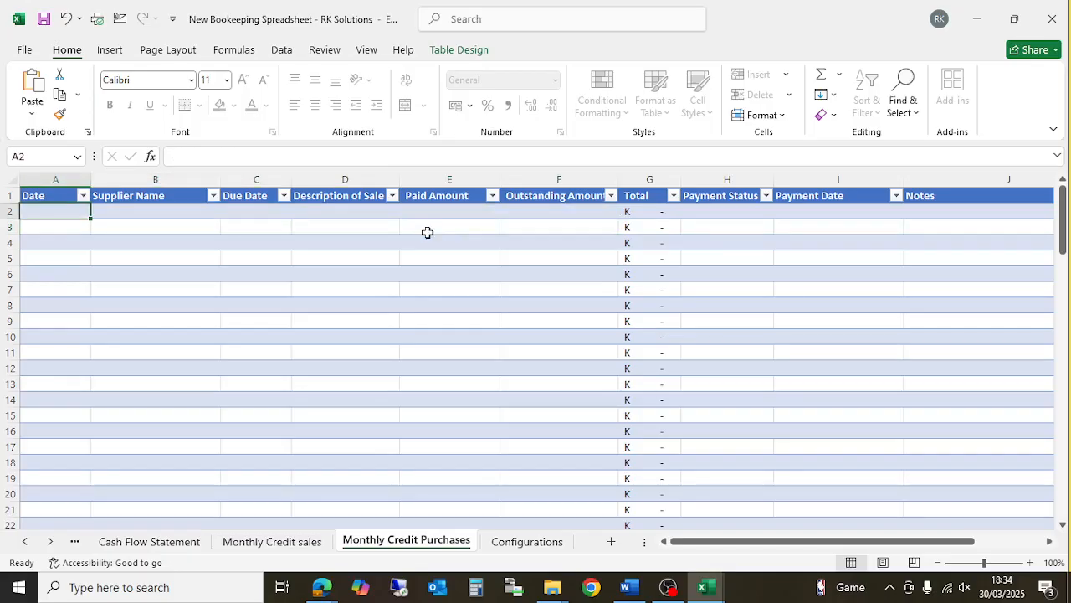
type("10/")
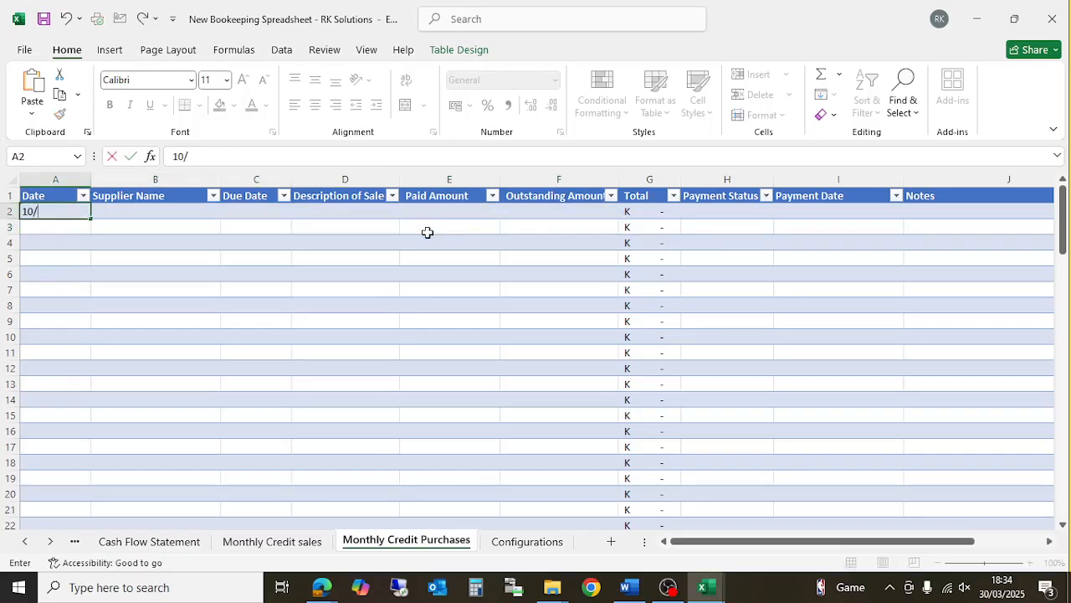
type("03/2025")
key("Tab")
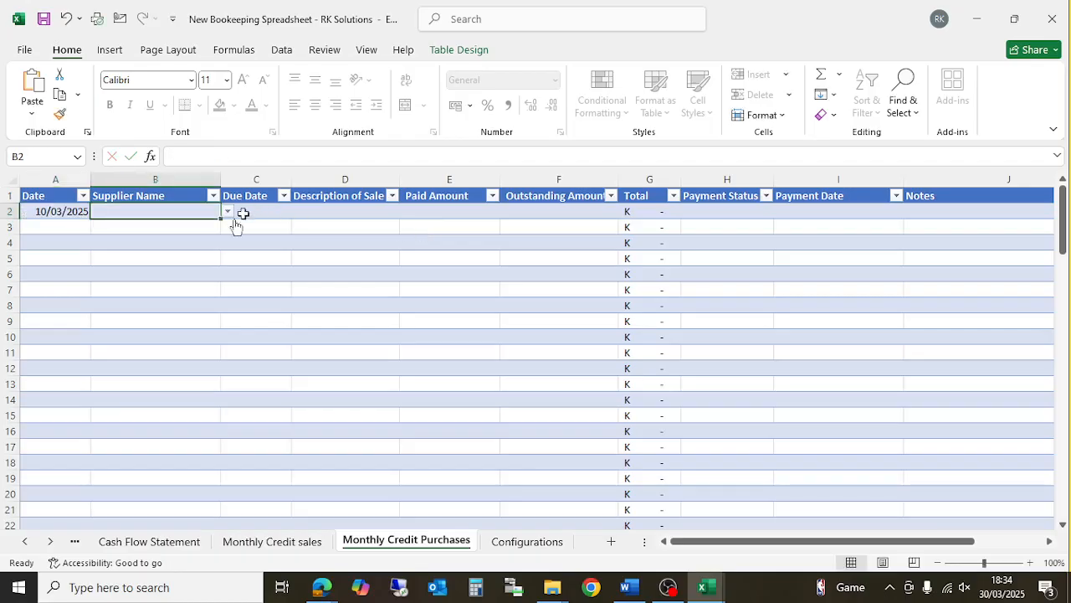
- Pick RK Solutions as the supplier, checking it against the Configurations supplier list
left_click(227, 212)
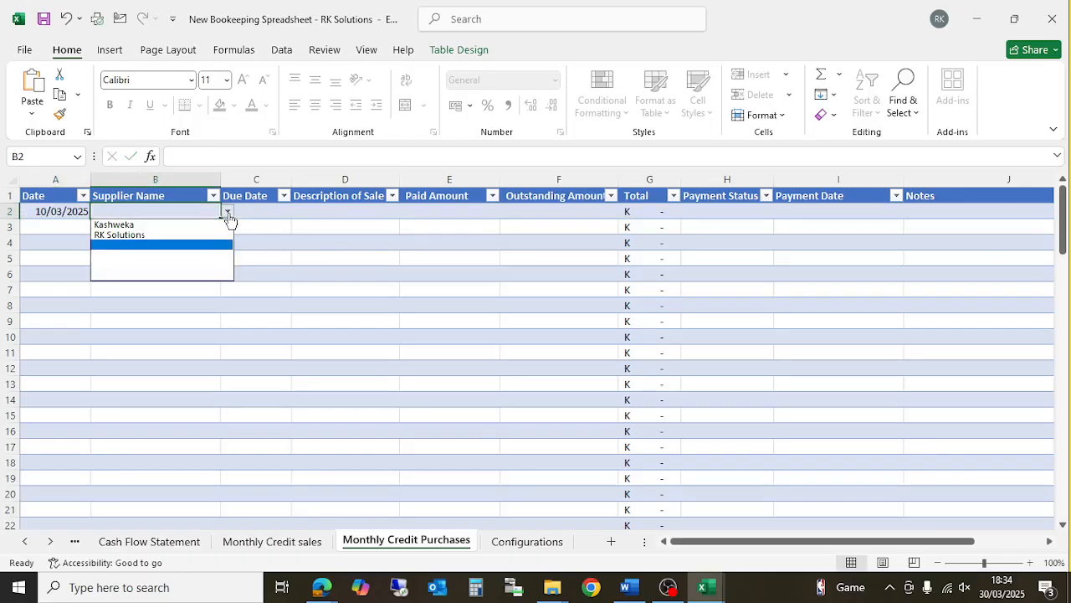
left_click(189, 235)
left_click(450, 368)
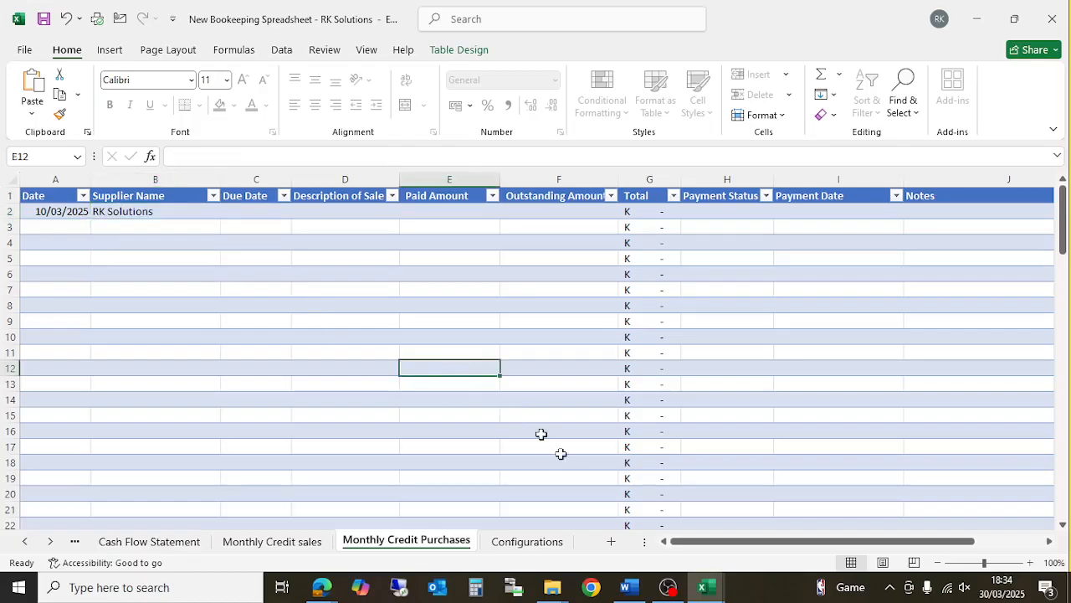
left_click(527, 541)
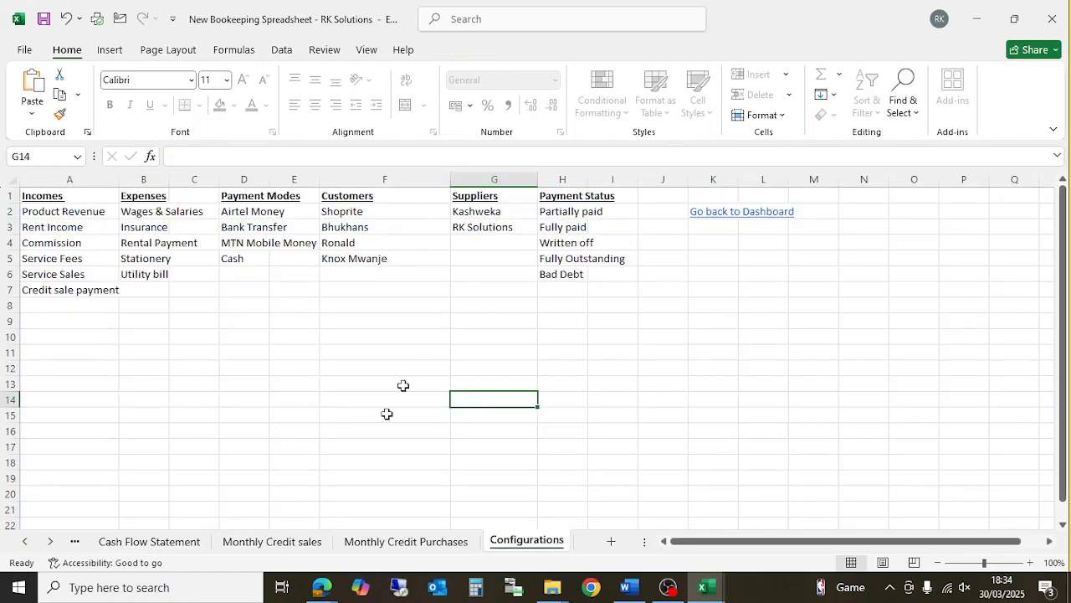
left_click(395, 541)
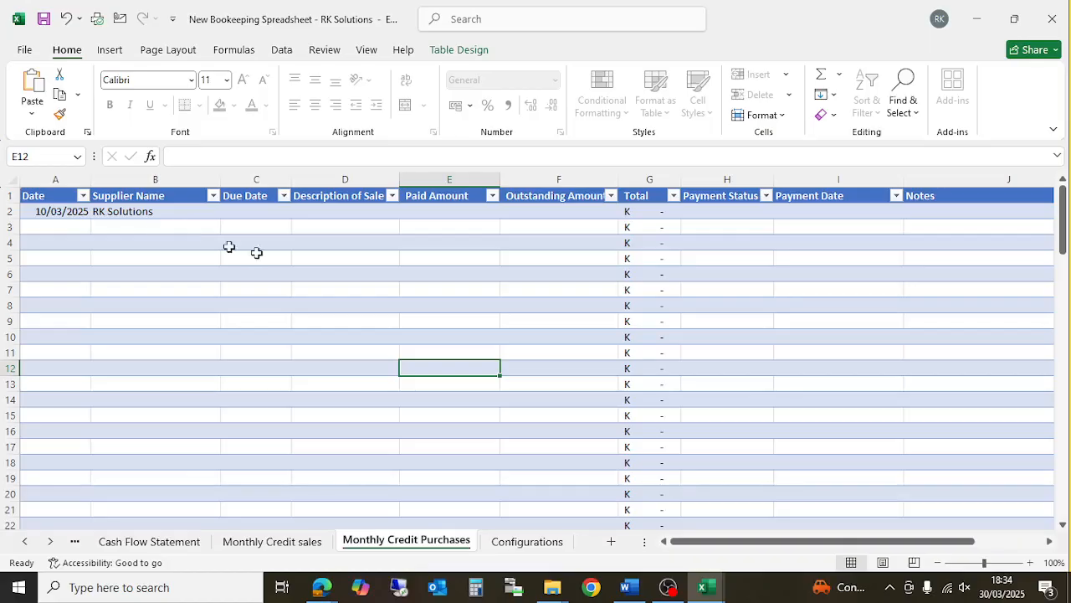
- Enter due date 10/05/2025 and the description 'Inventory'
left_click(251, 212)
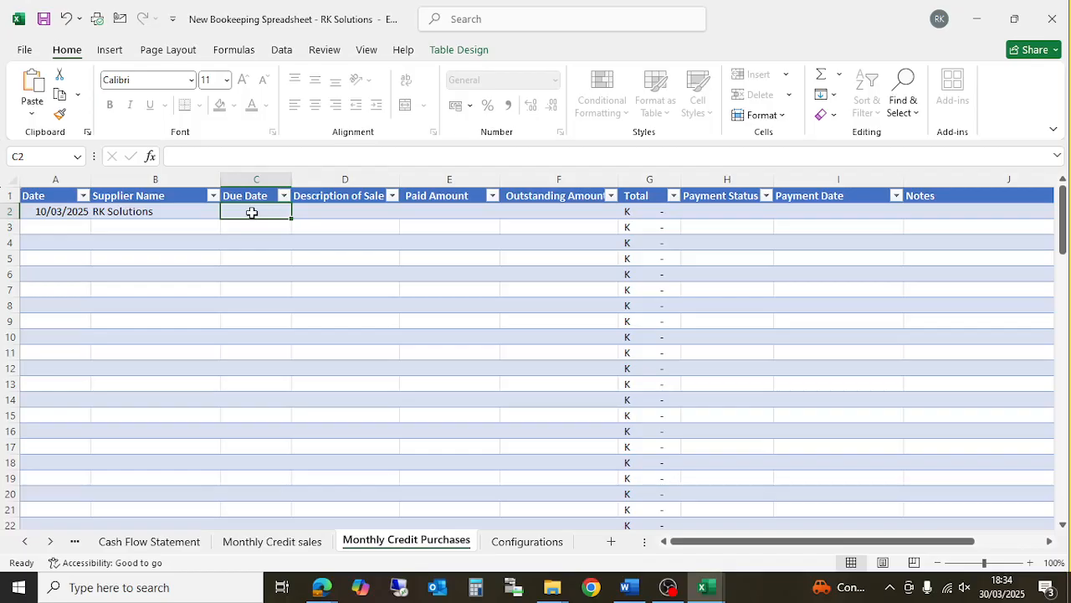
type("10/05/202")
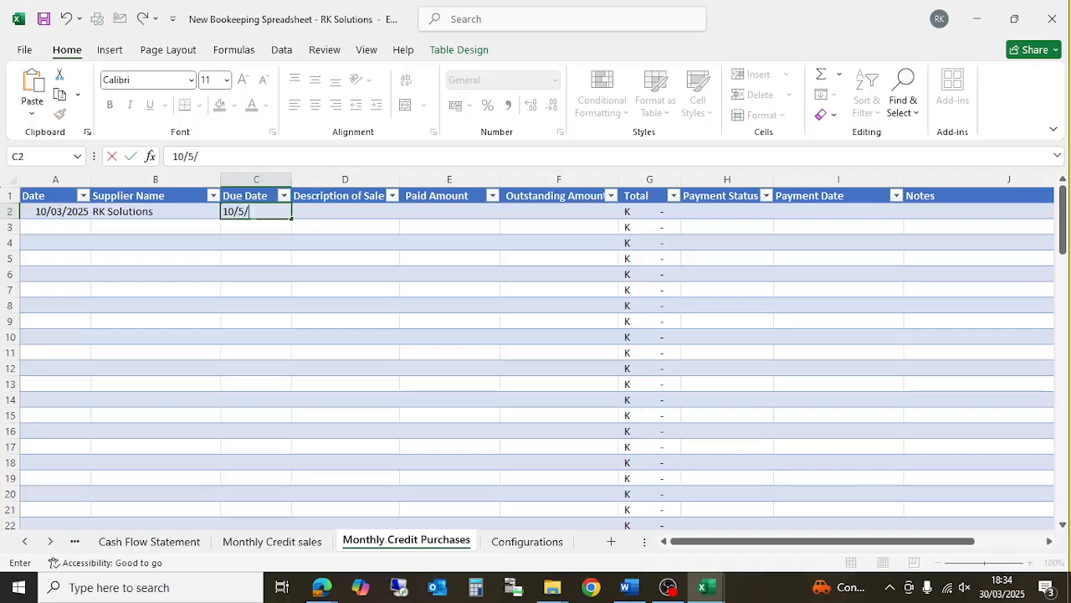
type("5")
key("Tab")
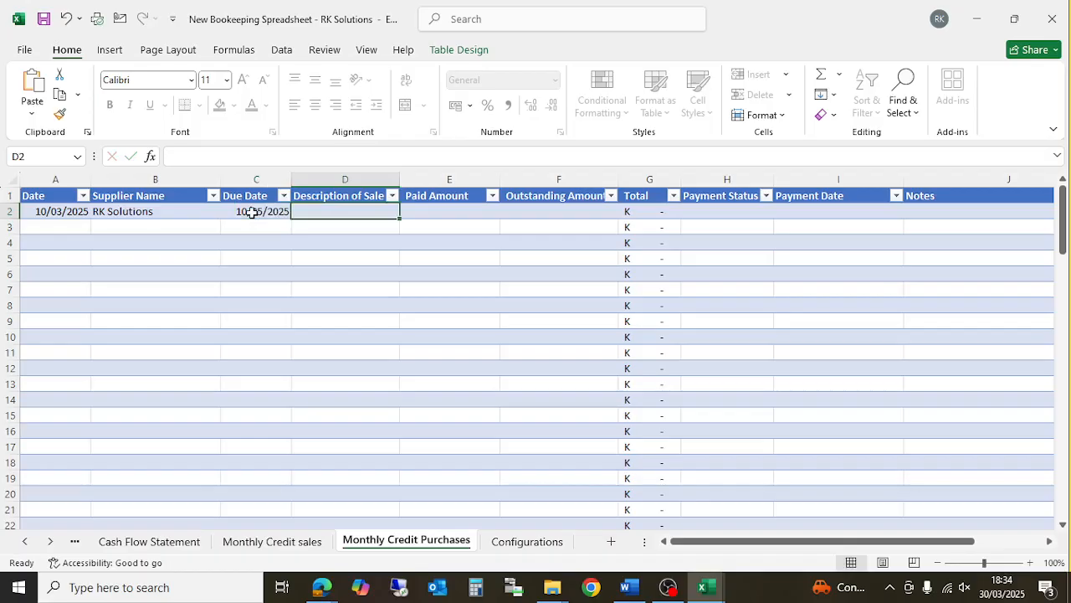
type("Inv")
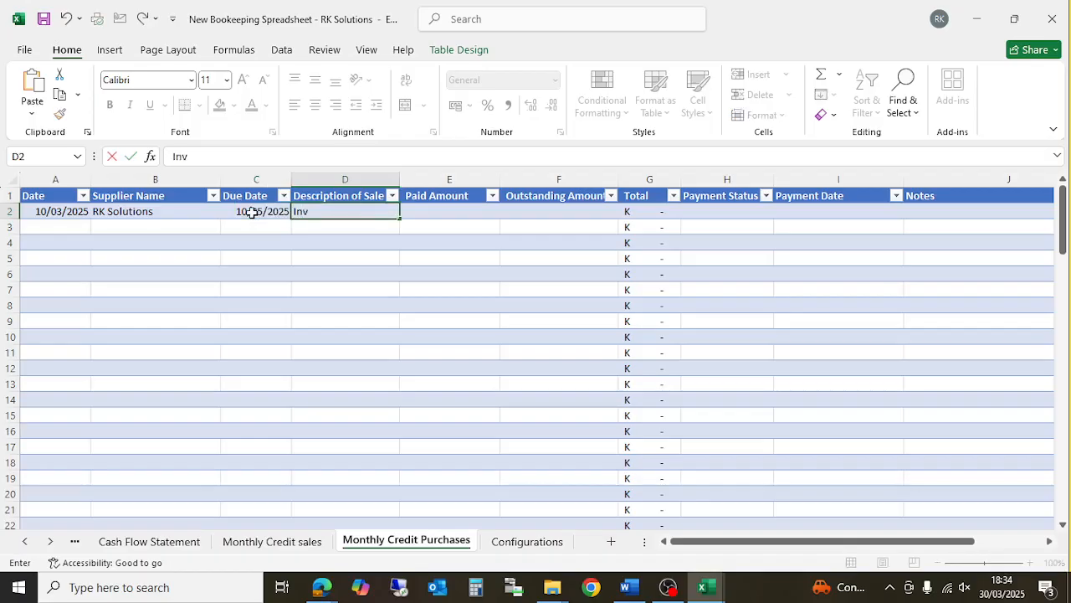
type("entory")
key("Tab")
key("Tab")
- Enter 1000 as the paid amount and 500 as outstanding
key("shift+Tab")
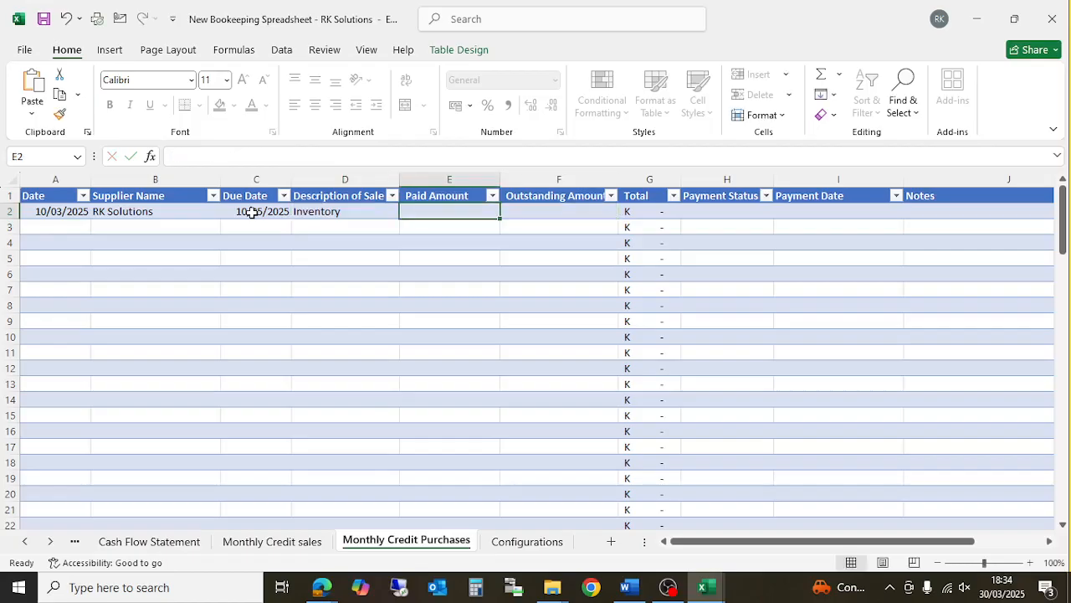
type("1000")
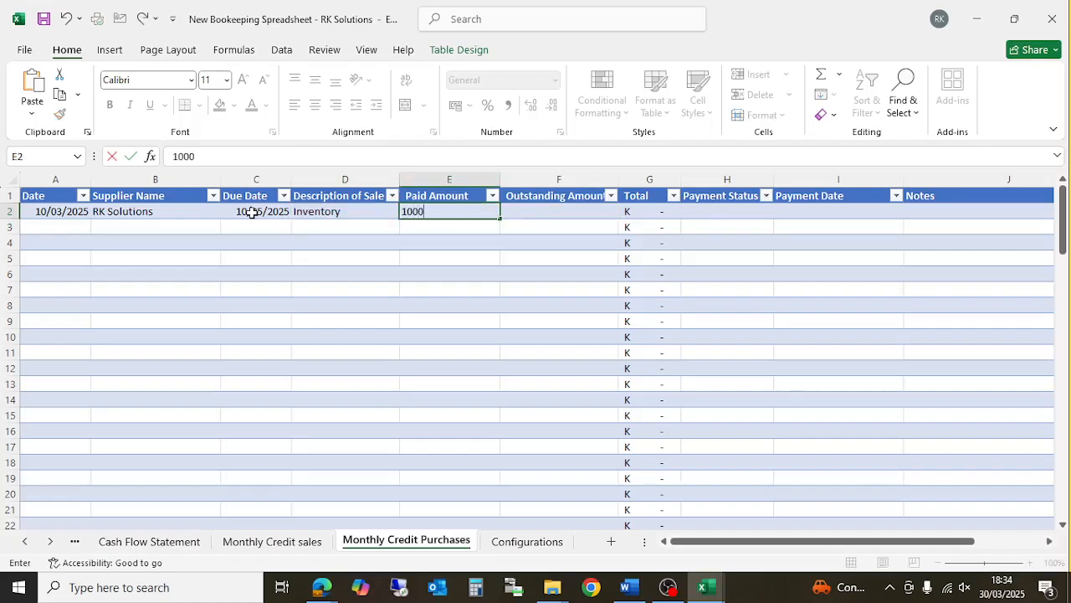
key("Tab")
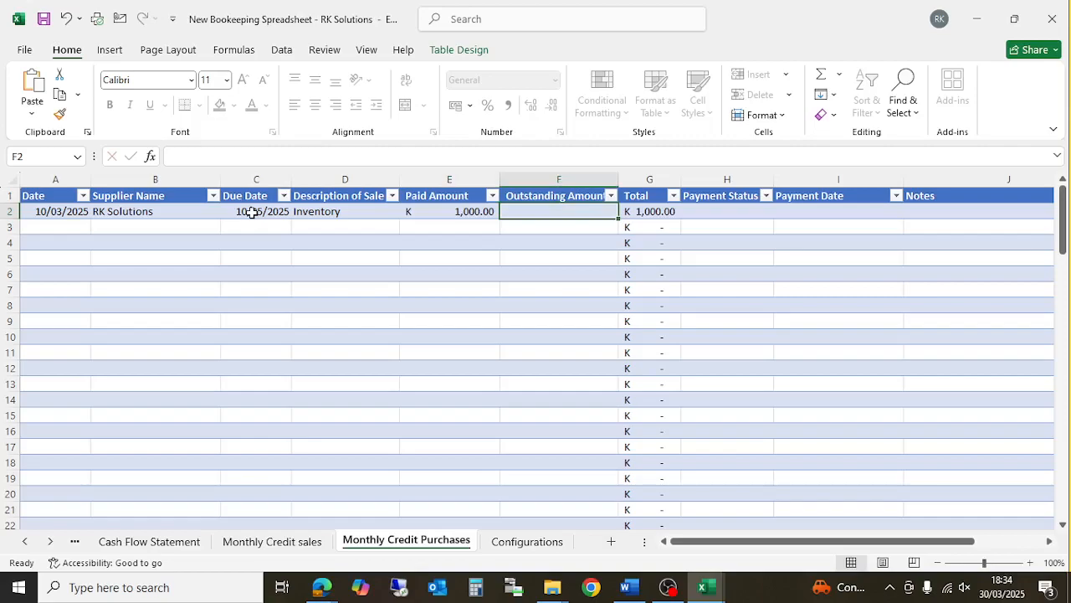
type("500")
key("Tab")
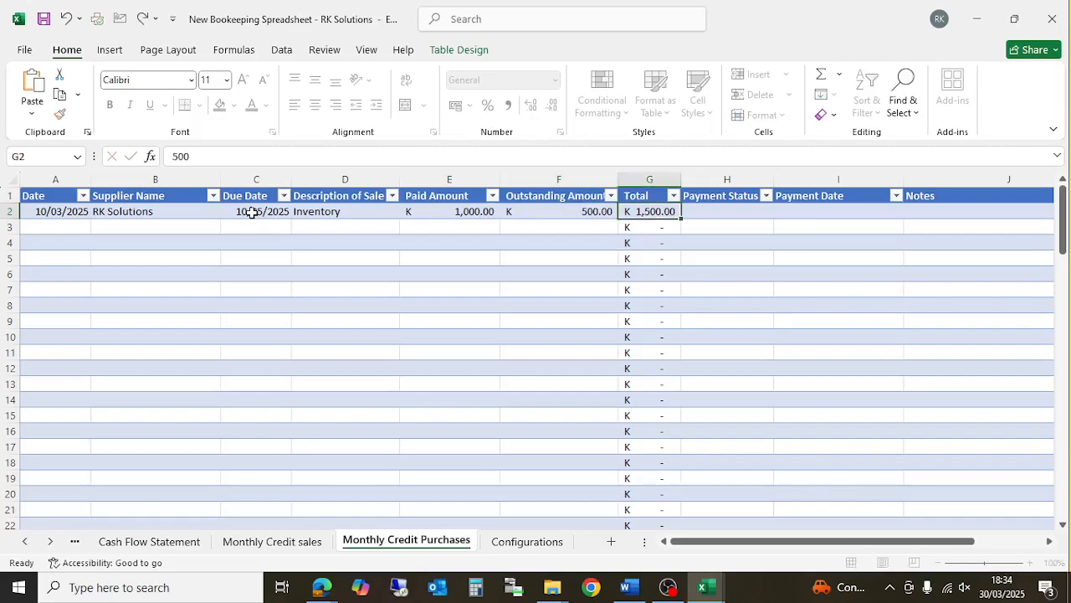
- Set the purchase's payment status to Partially paid
left_click(707, 214)
left_click(780, 212)
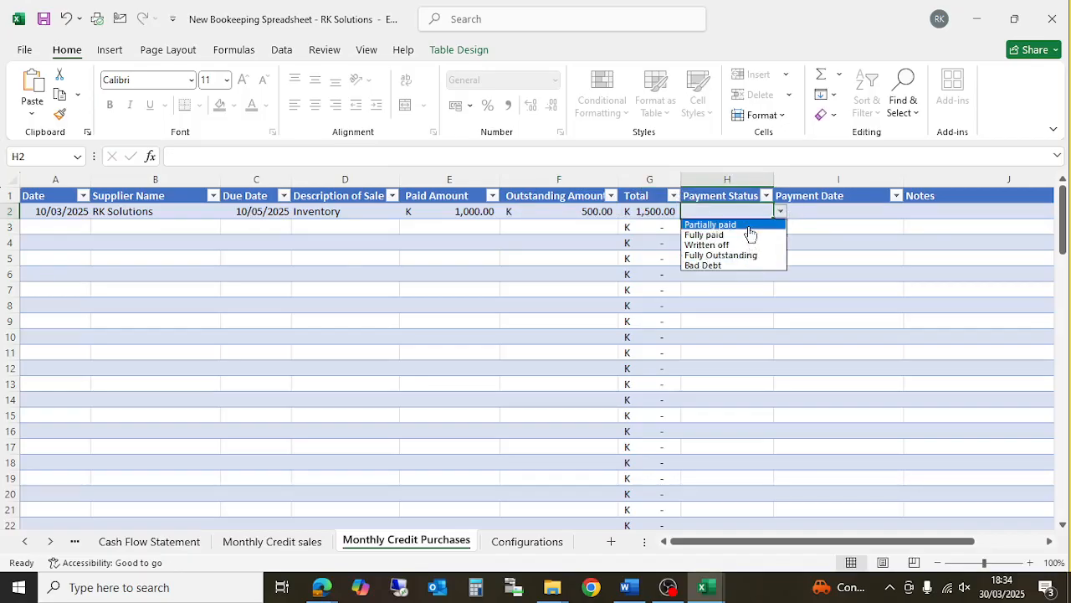
left_click(745, 224)
left_click(780, 214)
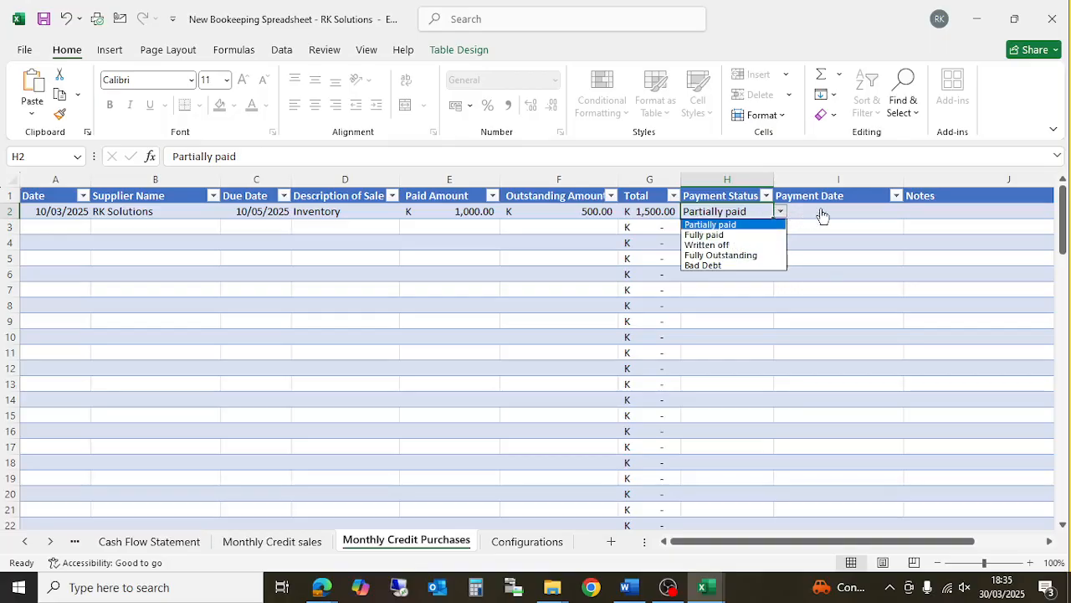
left_click(823, 215)
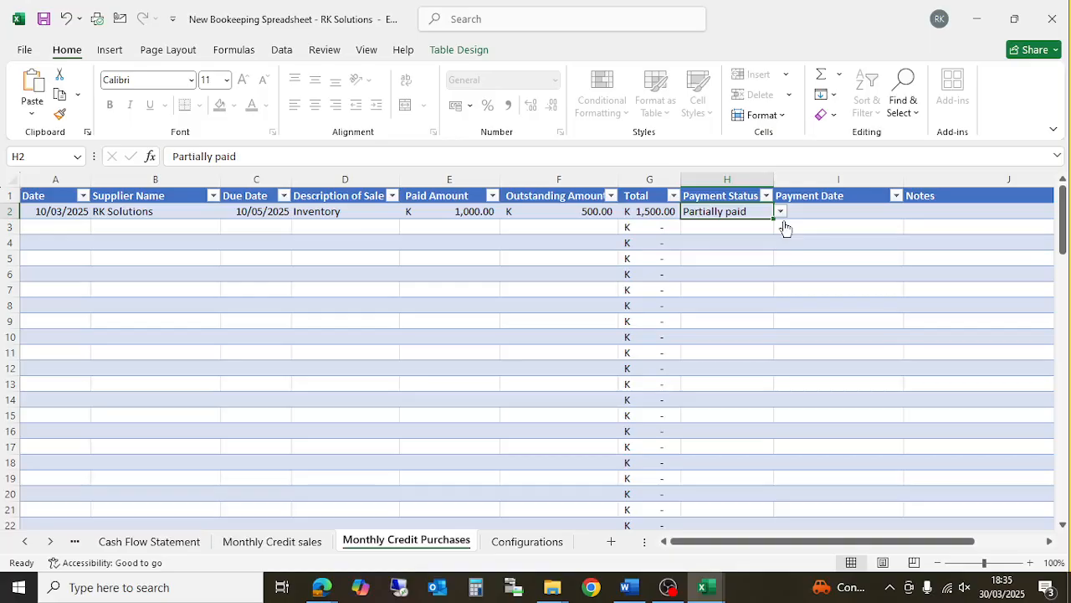
left_click(780, 213)
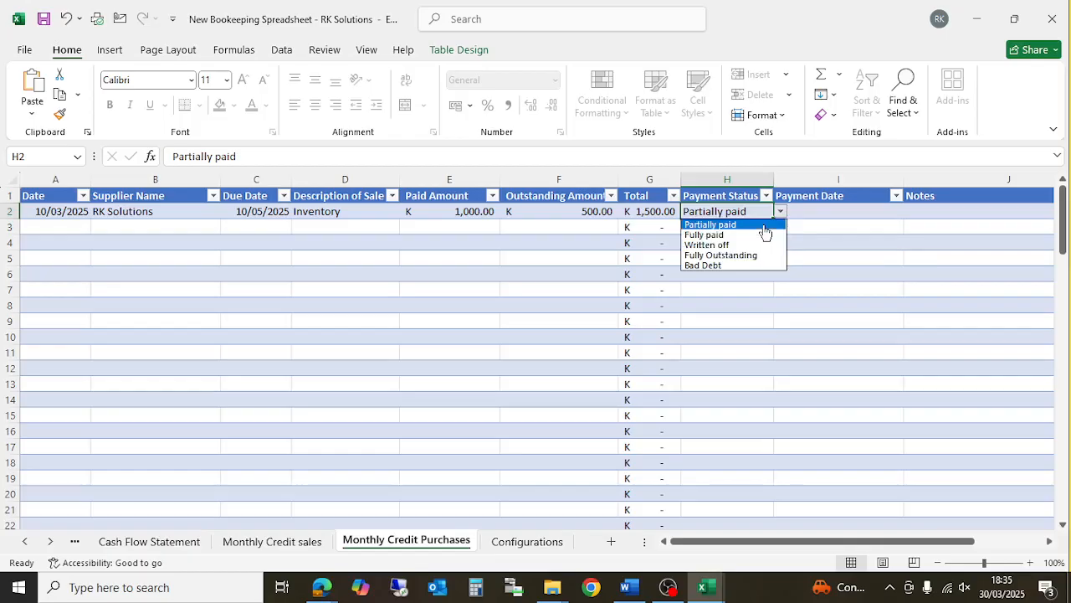
left_click(829, 224)
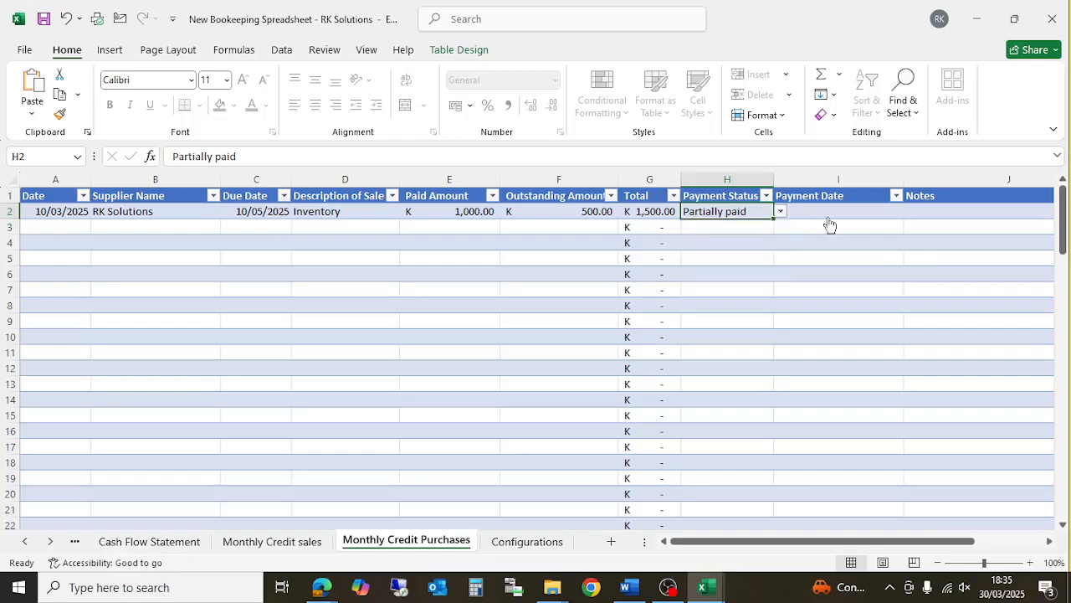
left_click(833, 209)
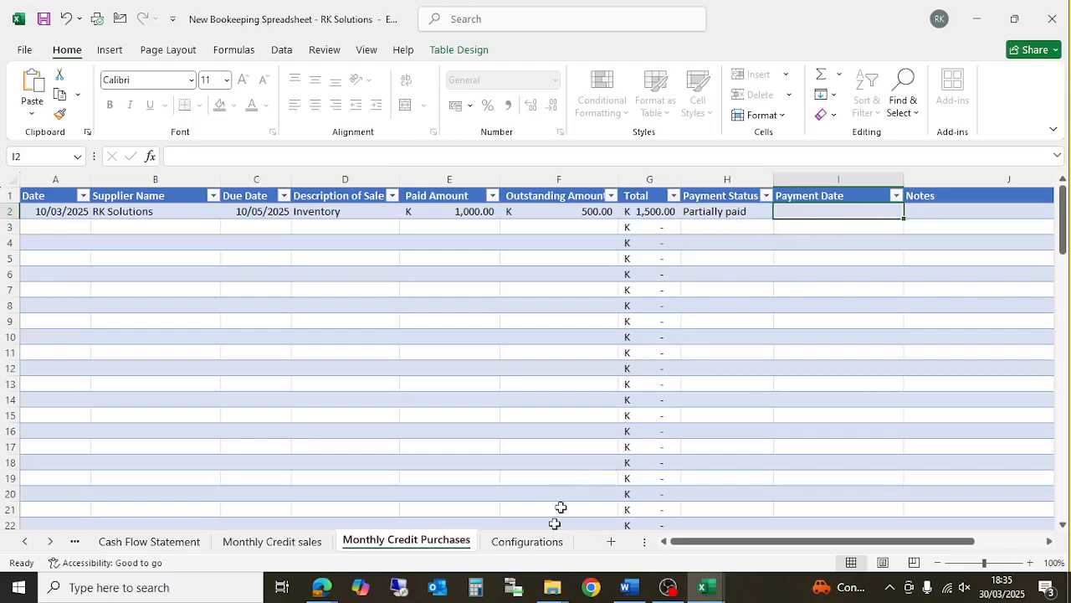
- Show the Cash Flow Statement with Total Credit Purchases -1500 and K12,700.00 estimated future balance
left_click(149, 544)
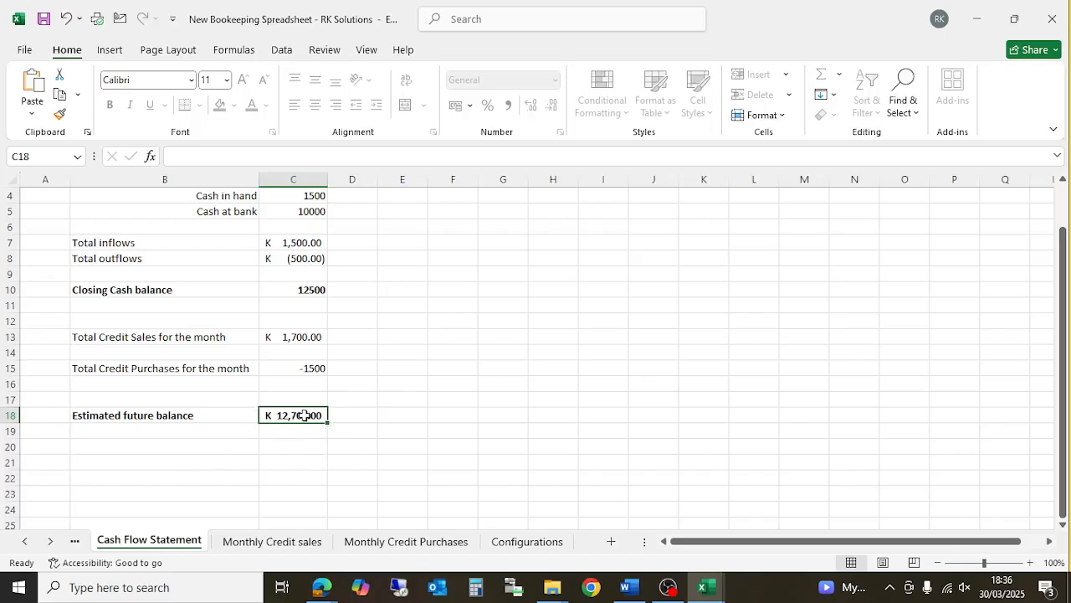
- Set the second purchase's outstanding amount in F3 to 10000 and check the Cash Flow Statement
left_click(427, 542)
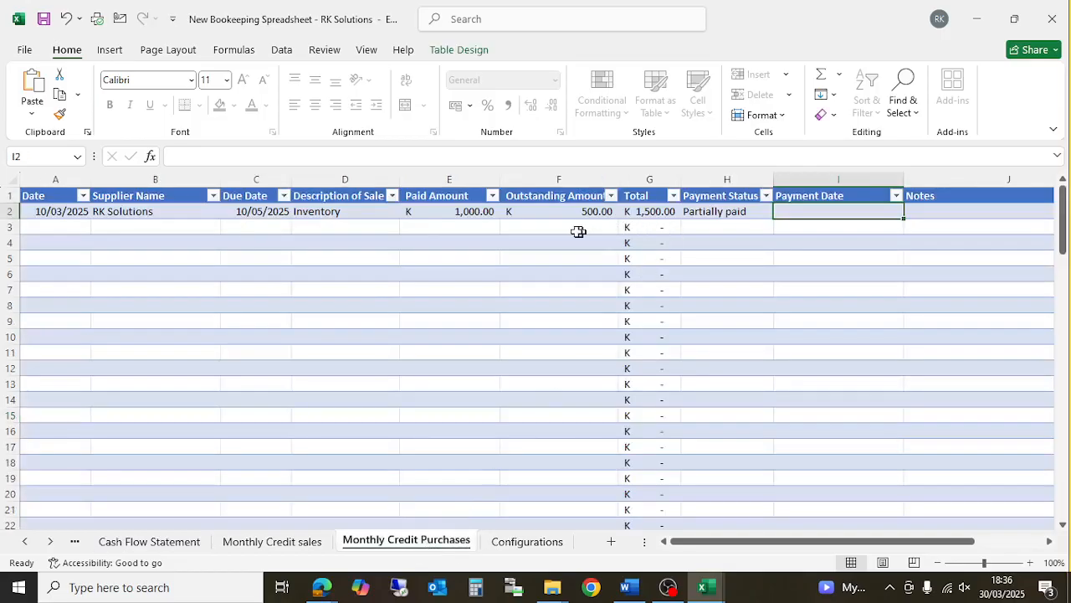
left_click(541, 232)
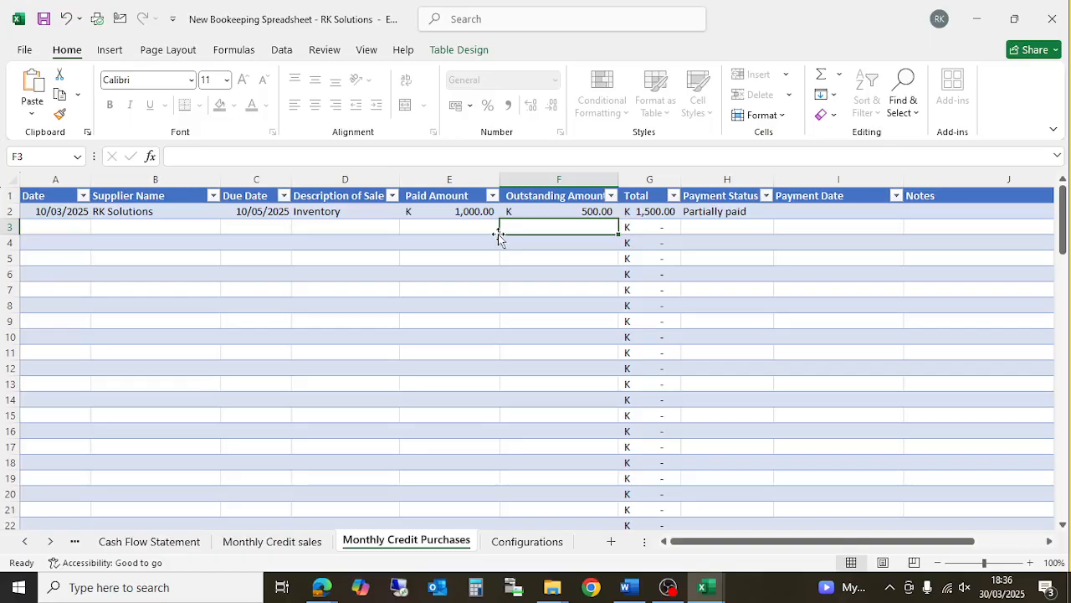
type("10000")
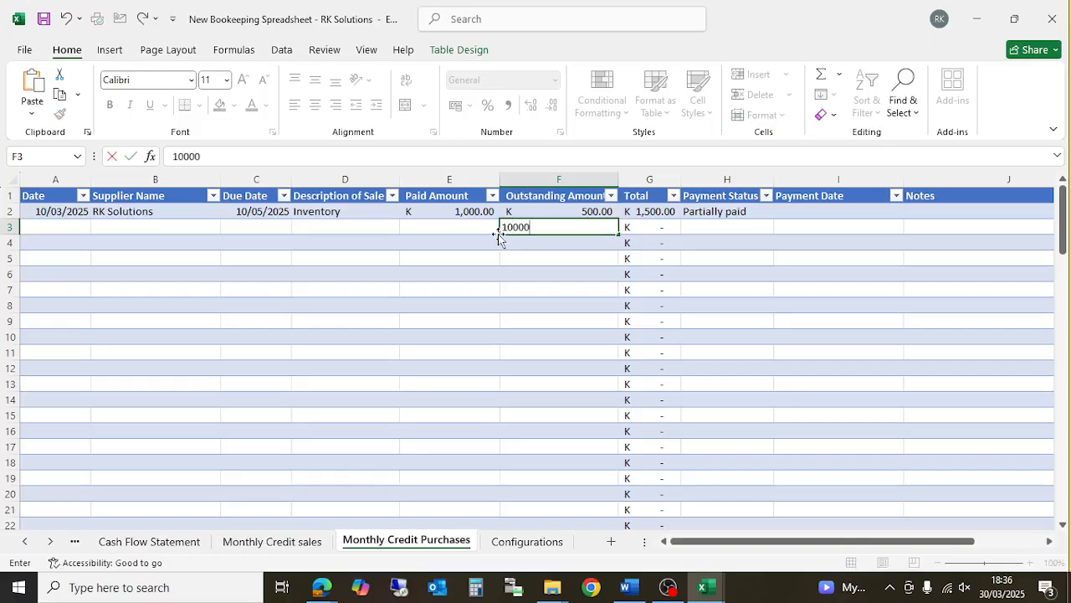
key("Return")
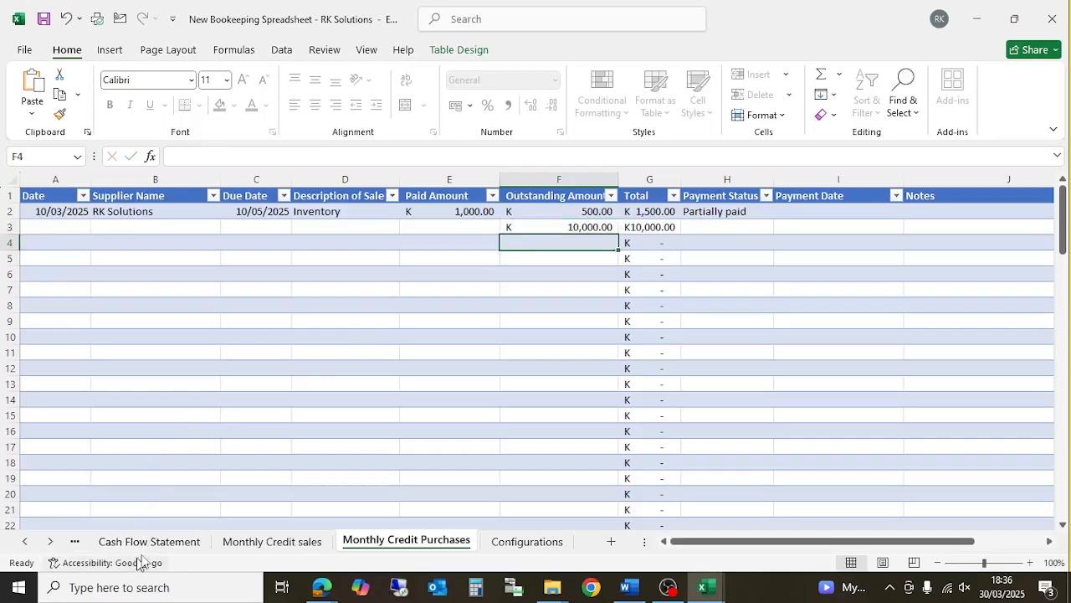
left_click(149, 542)
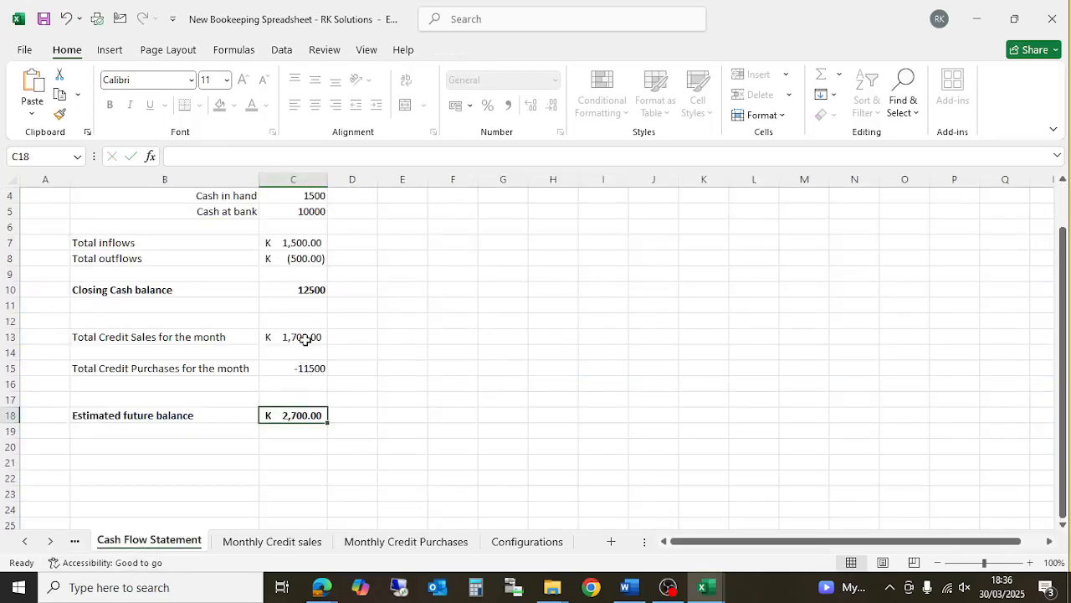
scroll(304, 338, "up", 1)
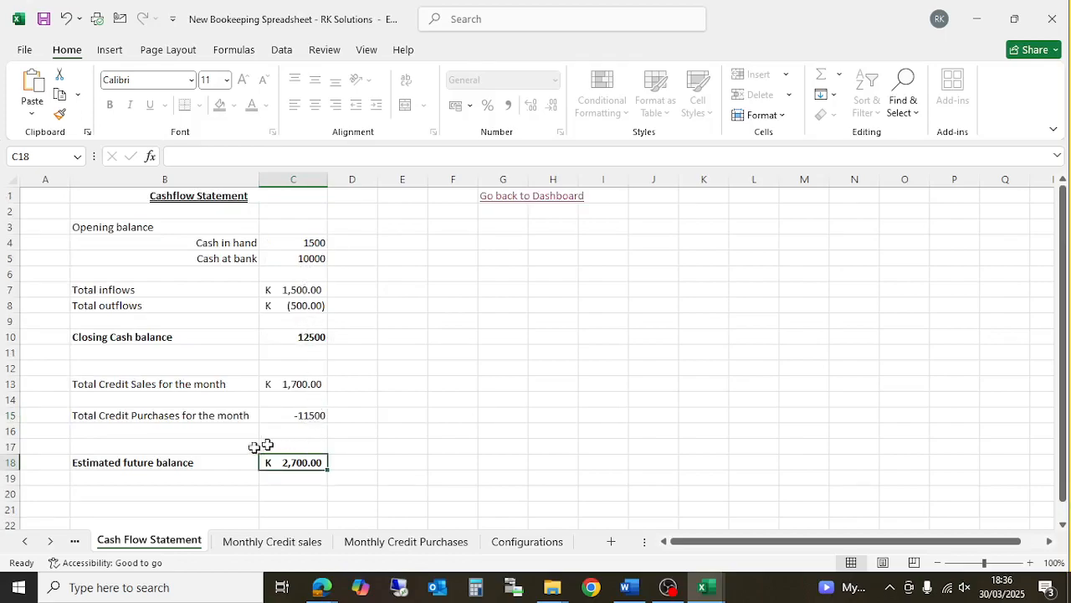
- Raise F3 to 20000 and confirm the estimated future balance drops to K(7,300.00)
left_click(447, 542)
left_click(600, 227)
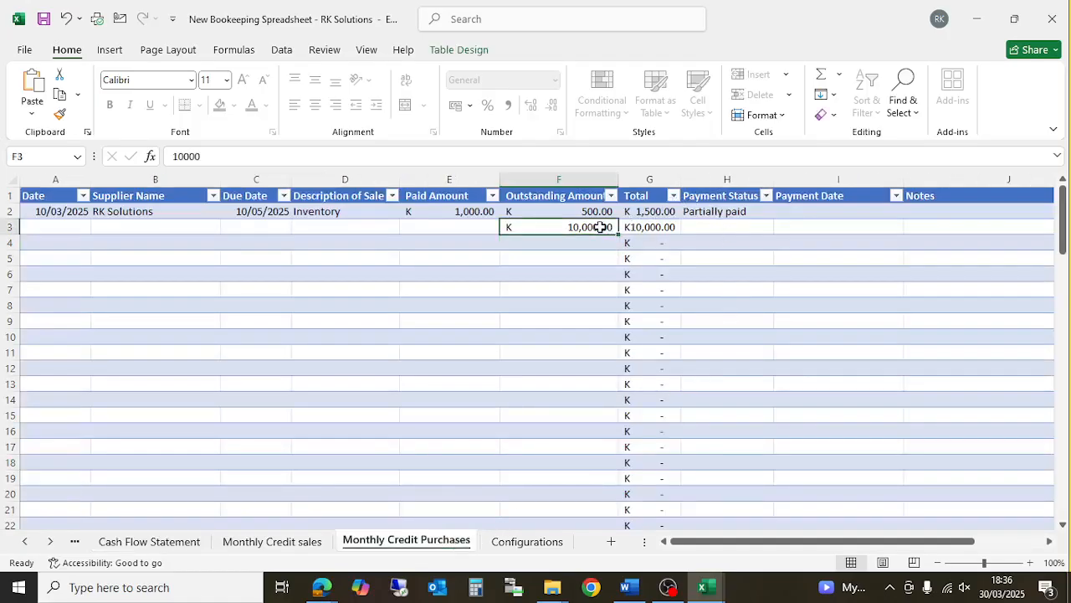
type("20000")
key("Return")
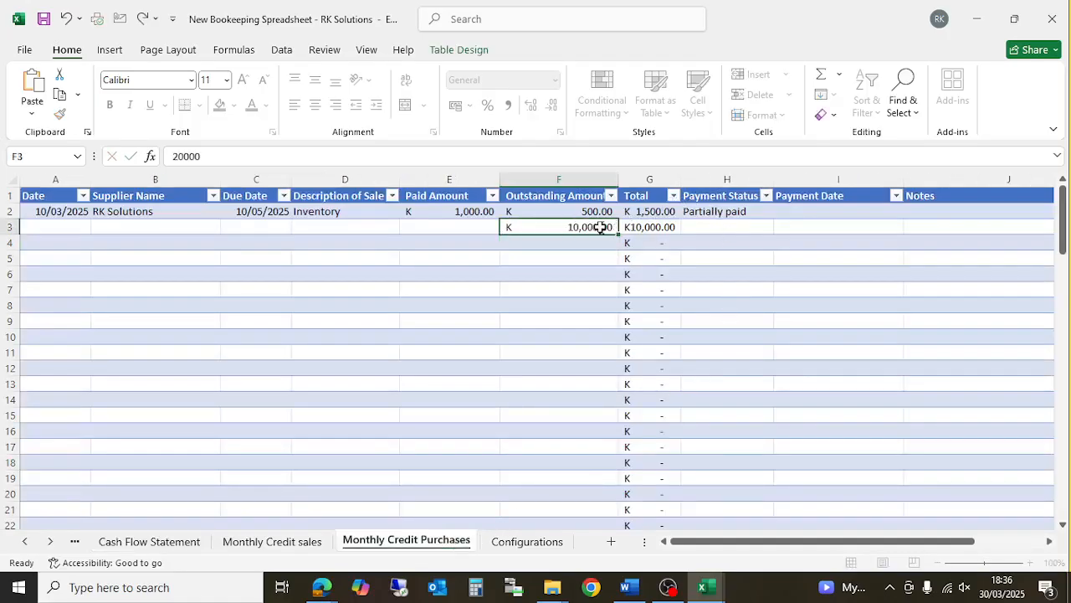
left_click(159, 544)
left_click(397, 475)
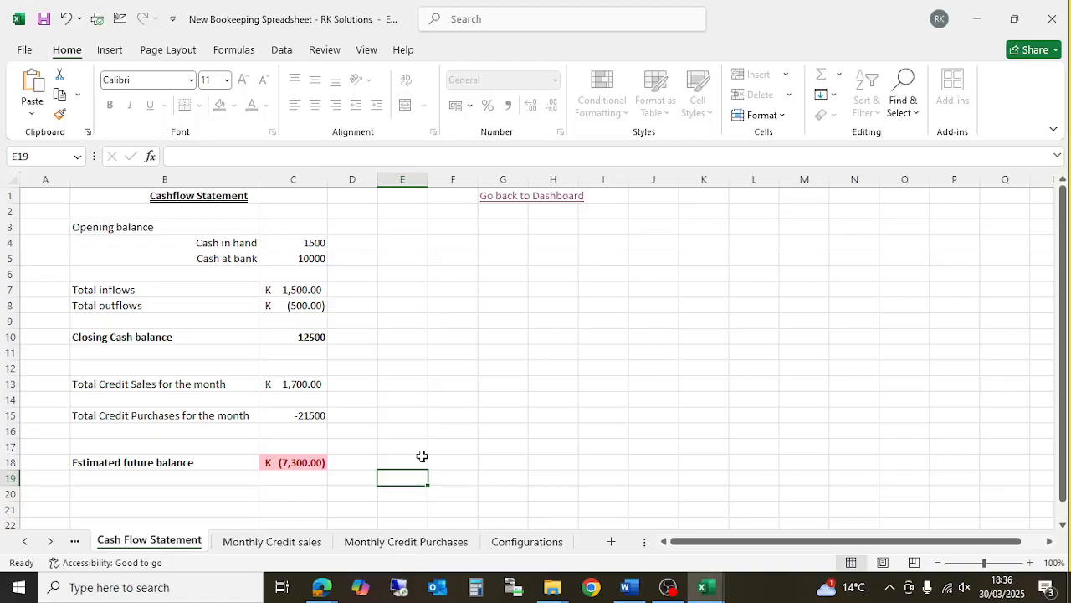
- Browse Monthly Credit sales, Monthly Credit Purchases and Configurations, then follow the Dashboard link
left_click(274, 543)
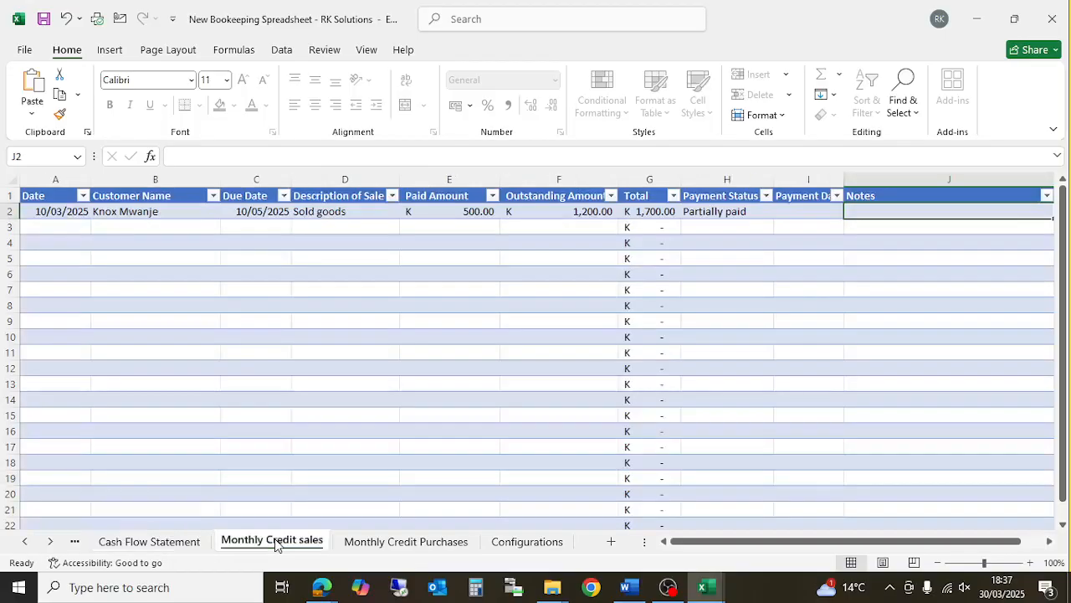
left_click(132, 543)
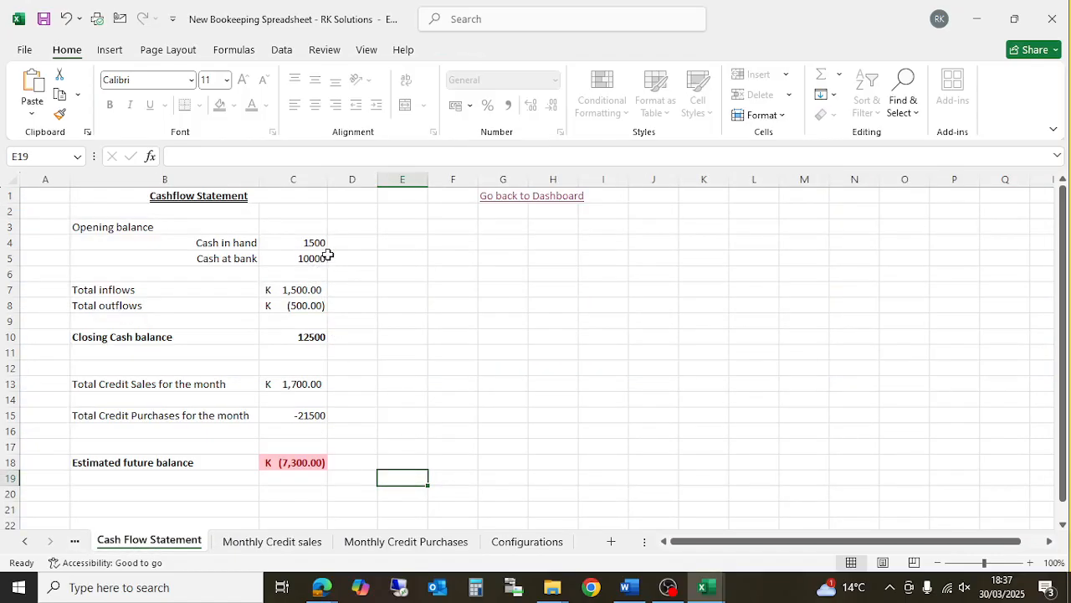
left_click(273, 542)
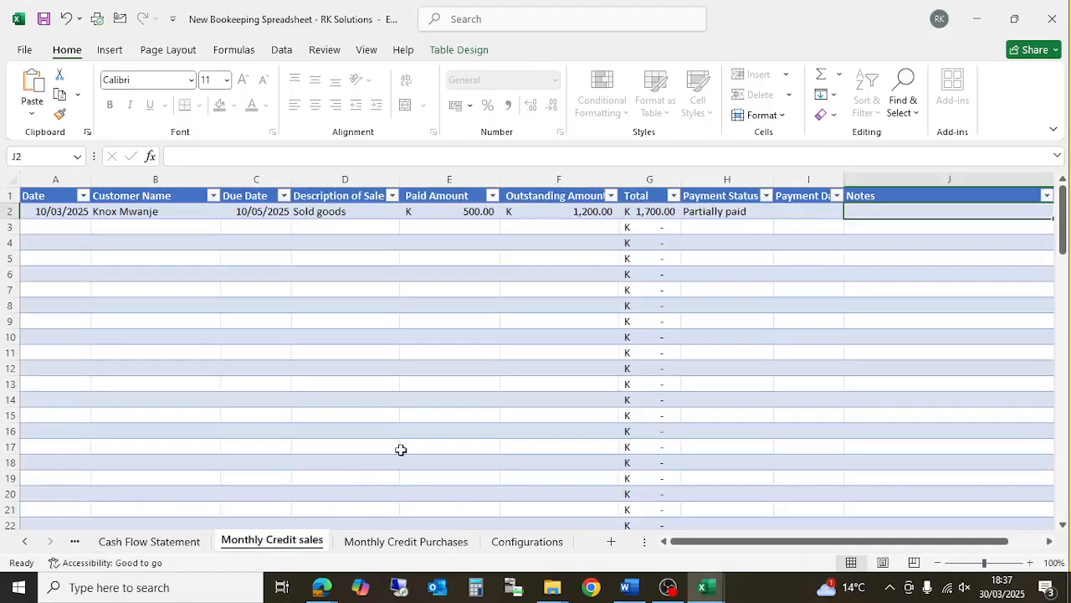
left_click(373, 542)
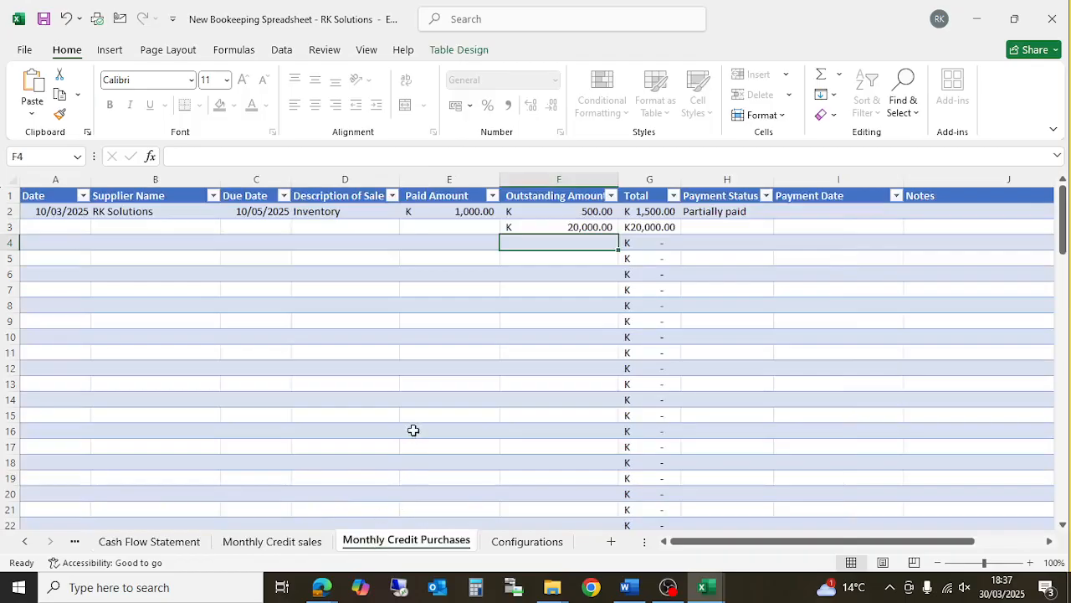
left_click(527, 541)
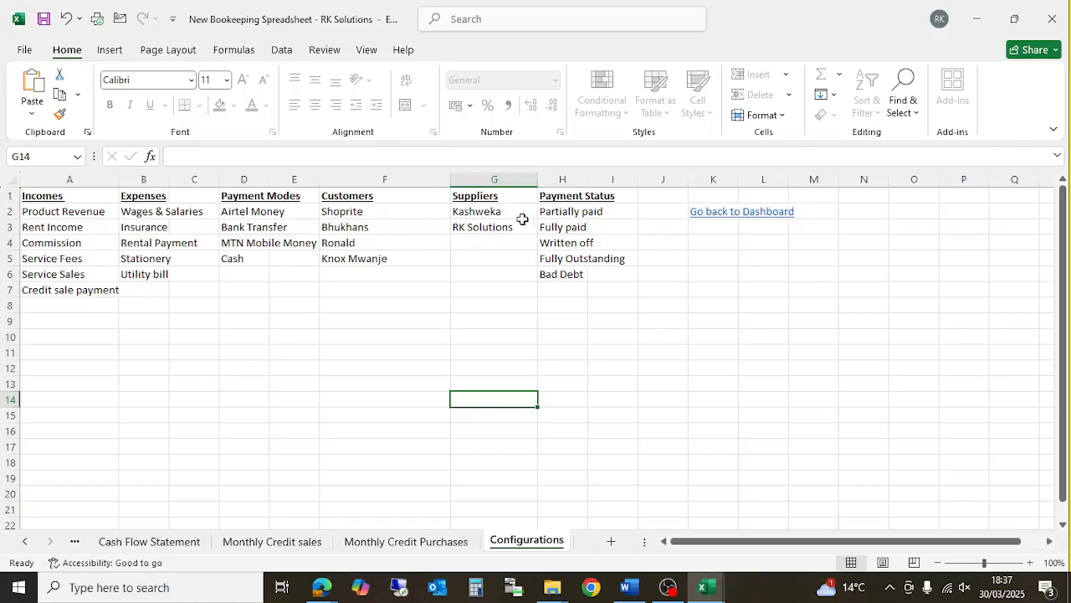
left_click(708, 214)
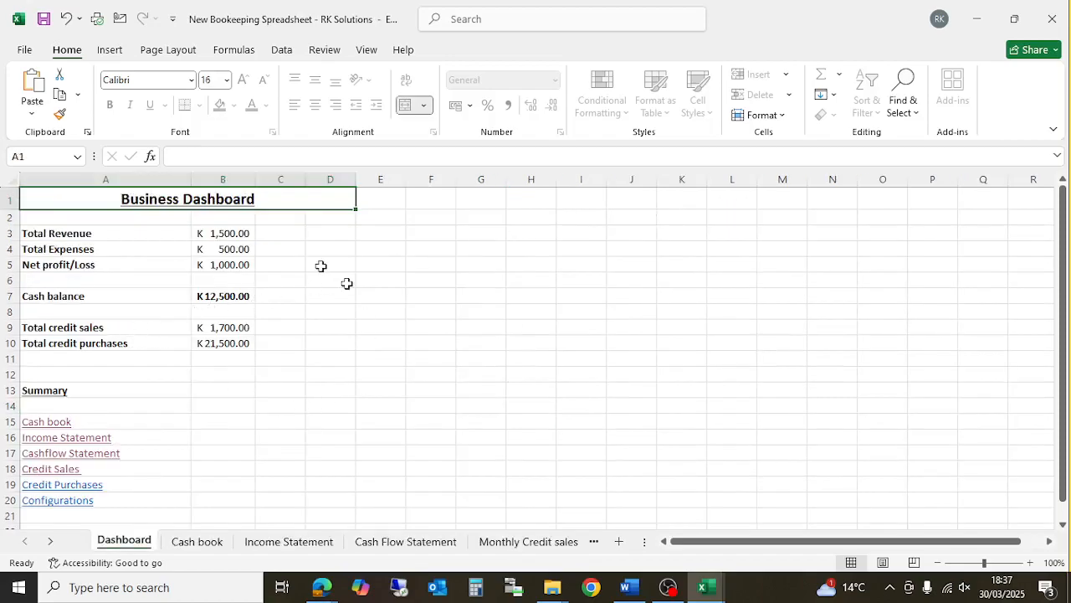
left_click(238, 302)
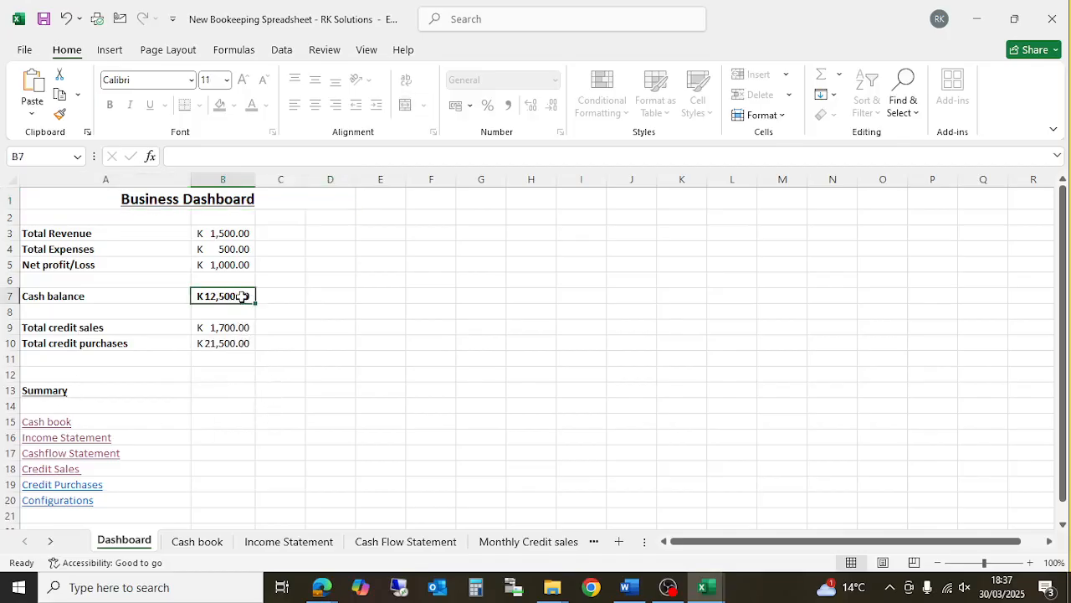
left_click(243, 266)
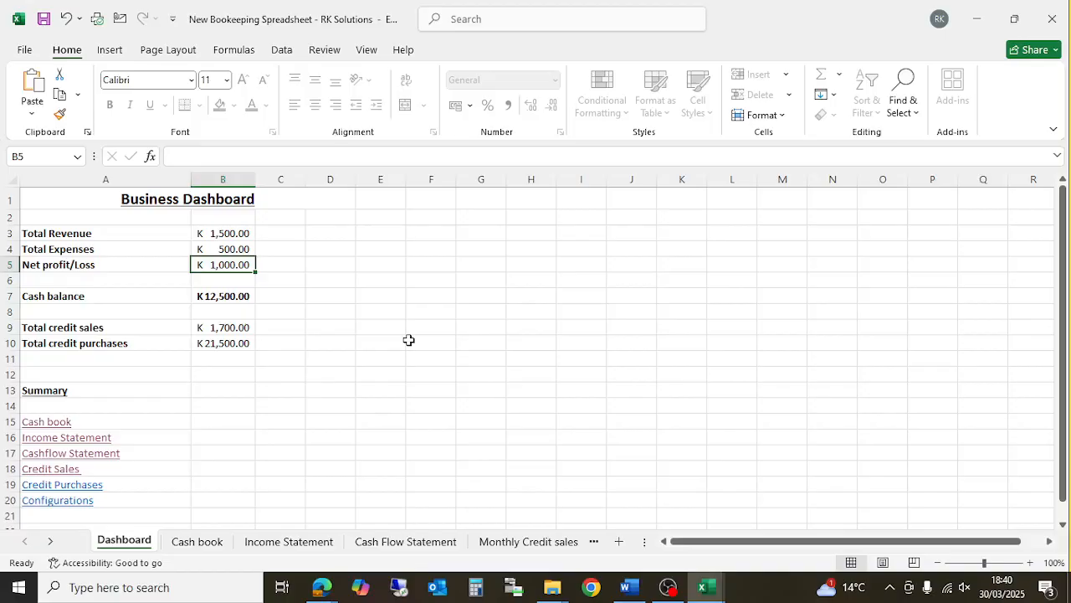
left_click(297, 346)
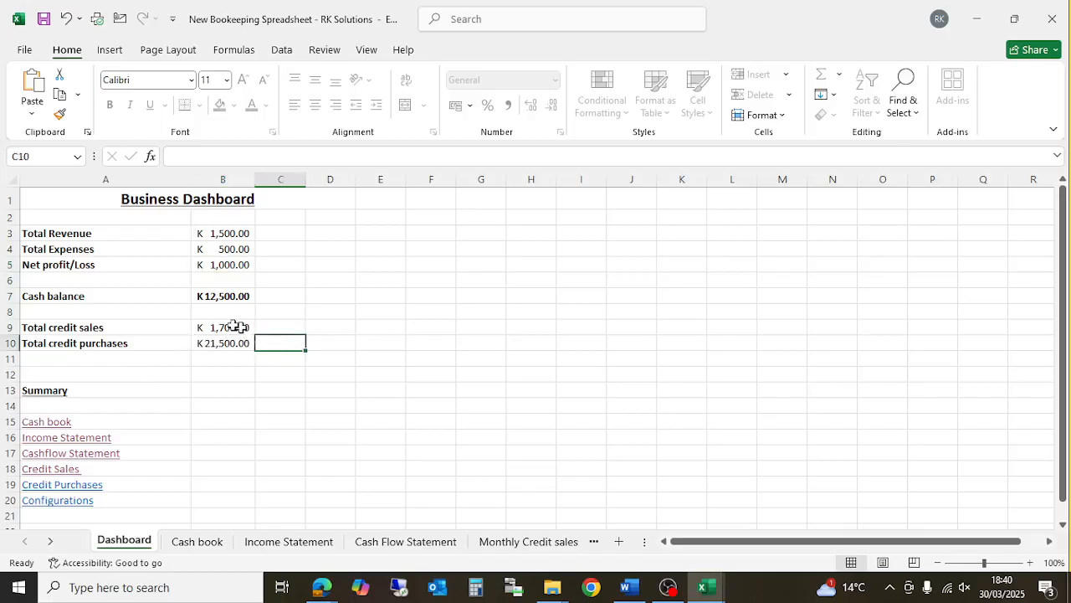
left_click(238, 328)
left_click(228, 342)
left_click(242, 297)
left_click(238, 263)
left_click(235, 247)
left_click(236, 233)
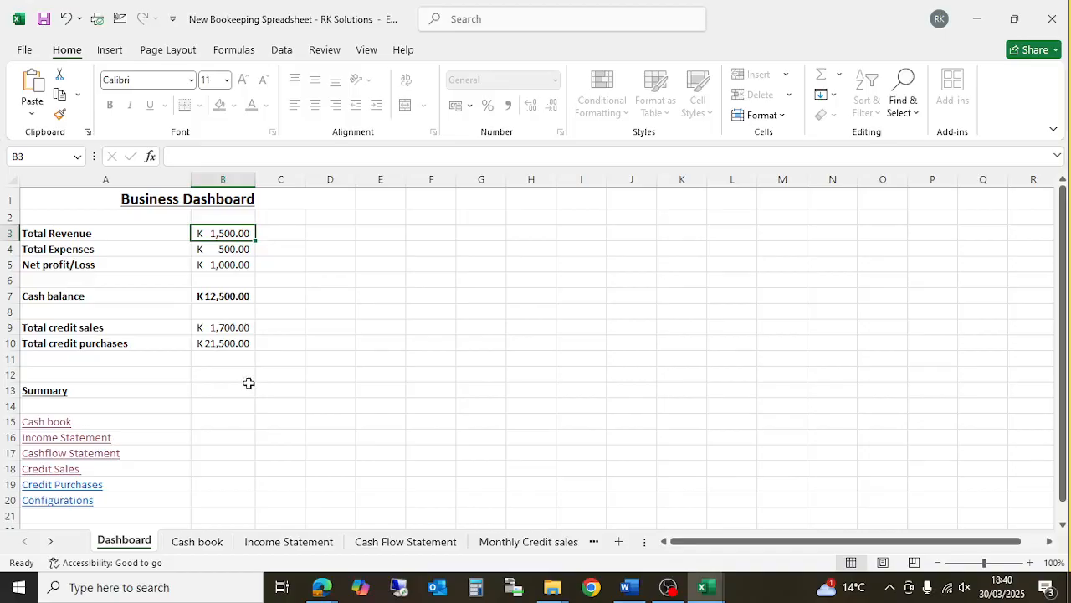
- Unprotect the Dashboard sheet with its password and inspect the B4 and B5 formulas
right_click(134, 546)
left_click(200, 433)
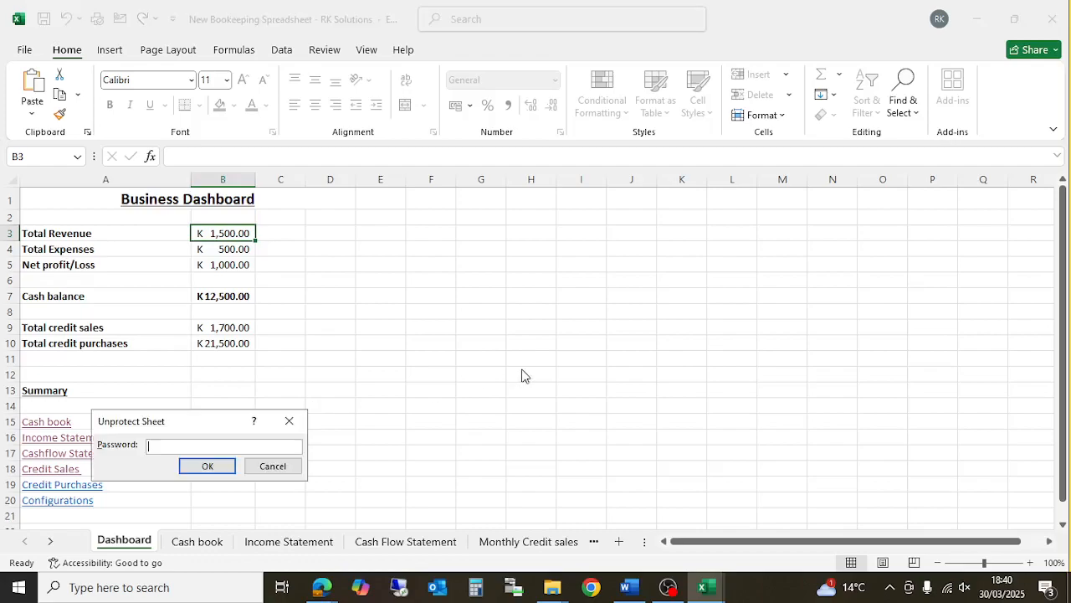
type("12345")
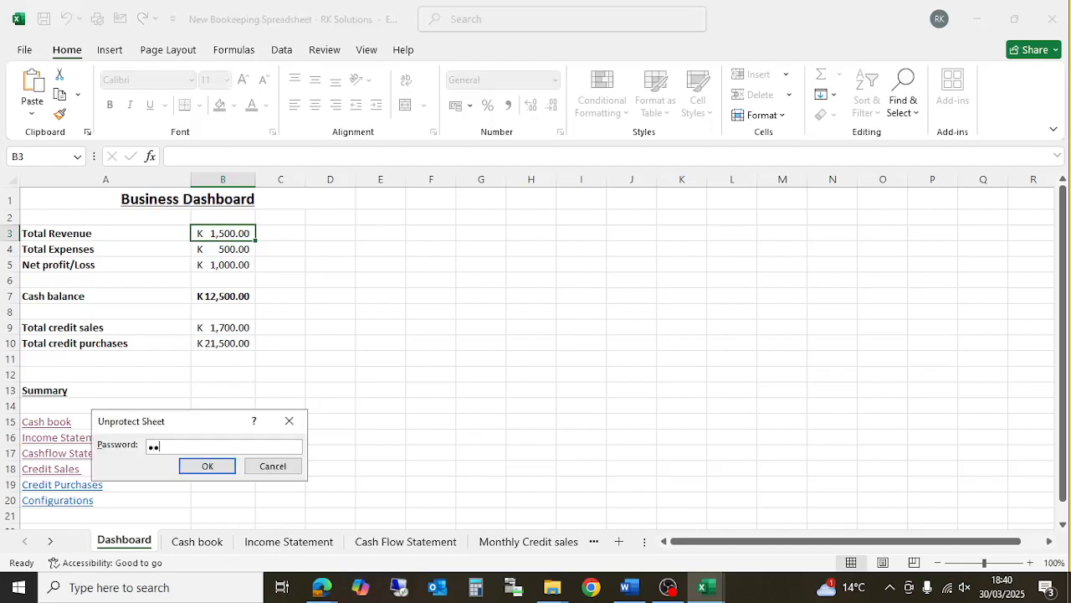
type("6")
key("Return")
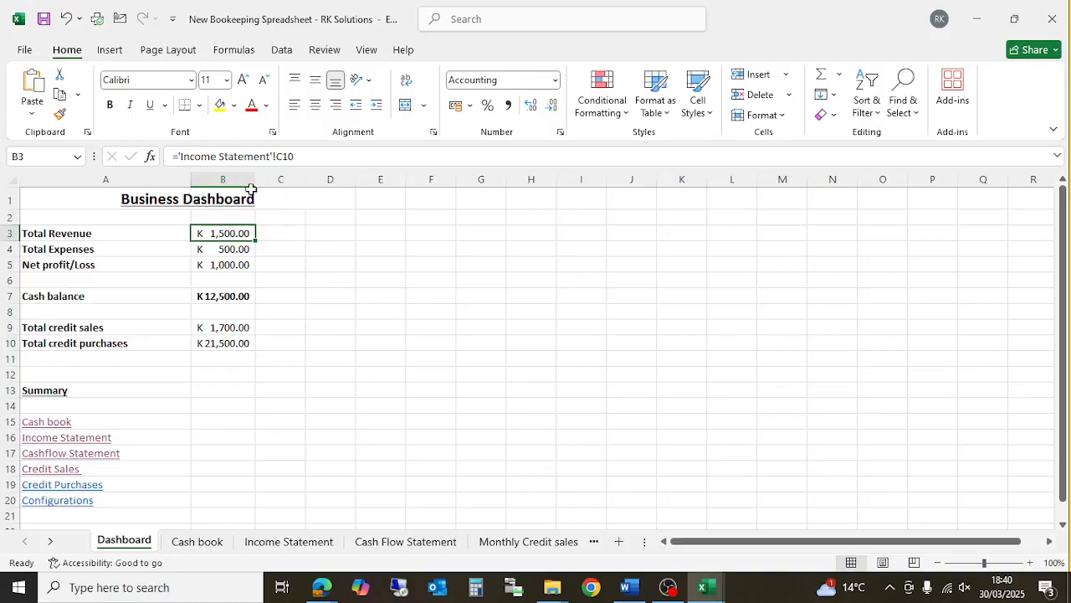
left_click(241, 249)
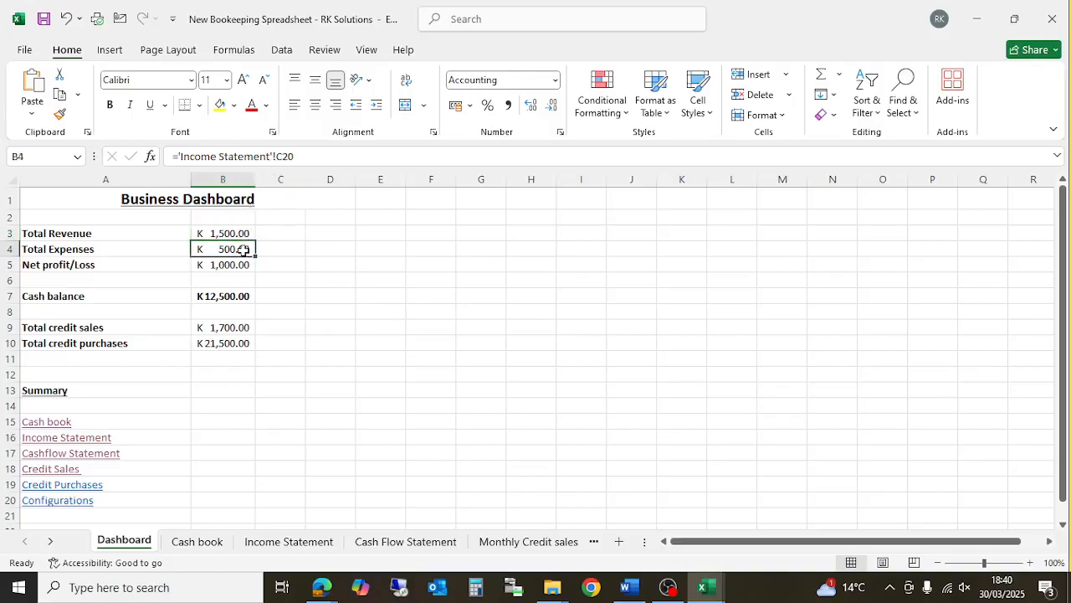
left_click(241, 268)
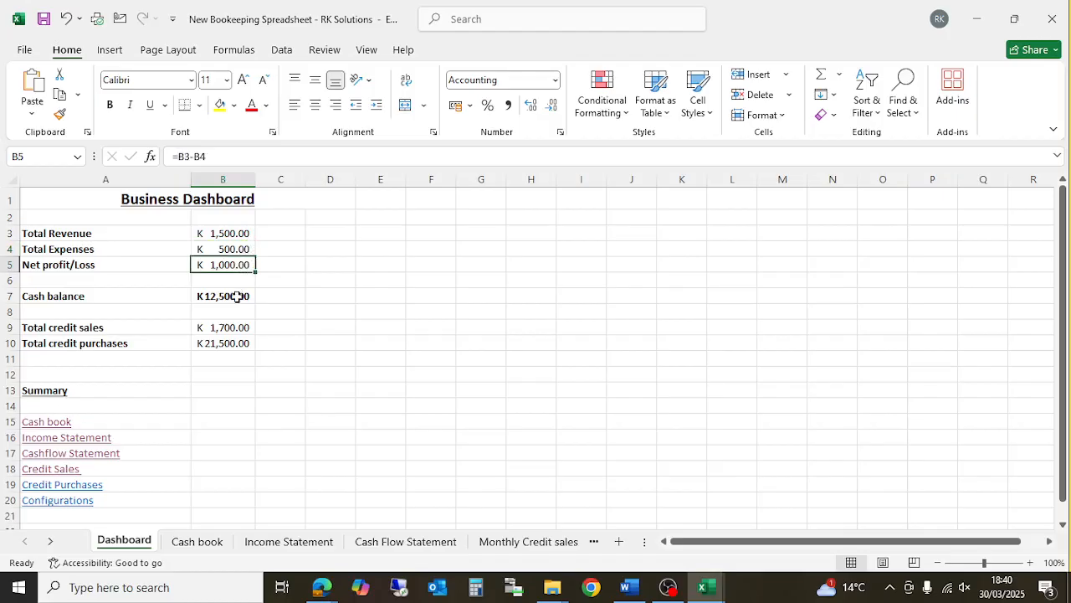
left_click(238, 296)
left_click(241, 330)
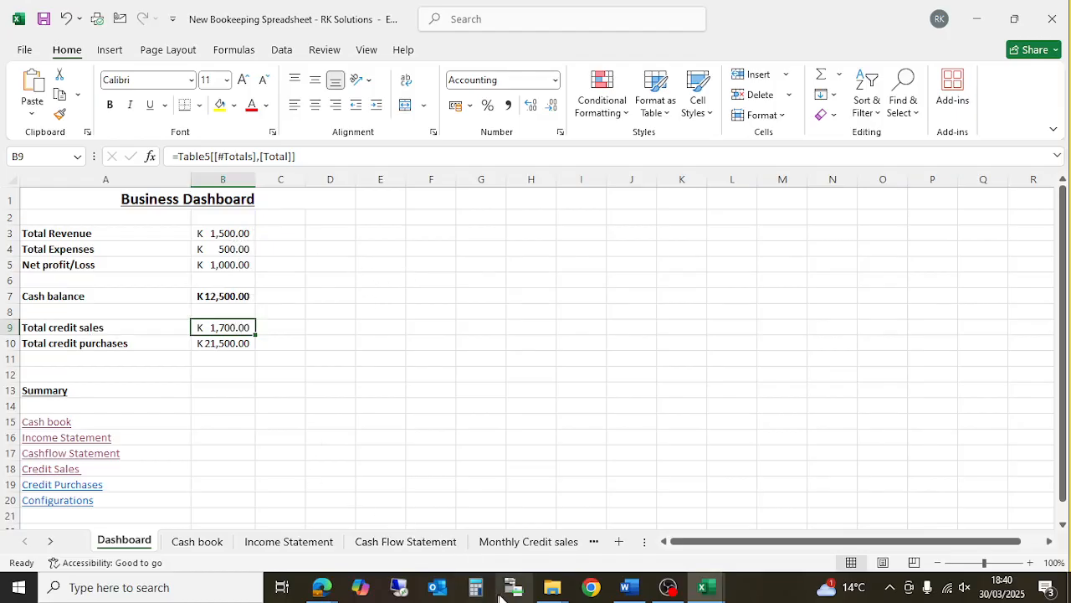
left_click(241, 345)
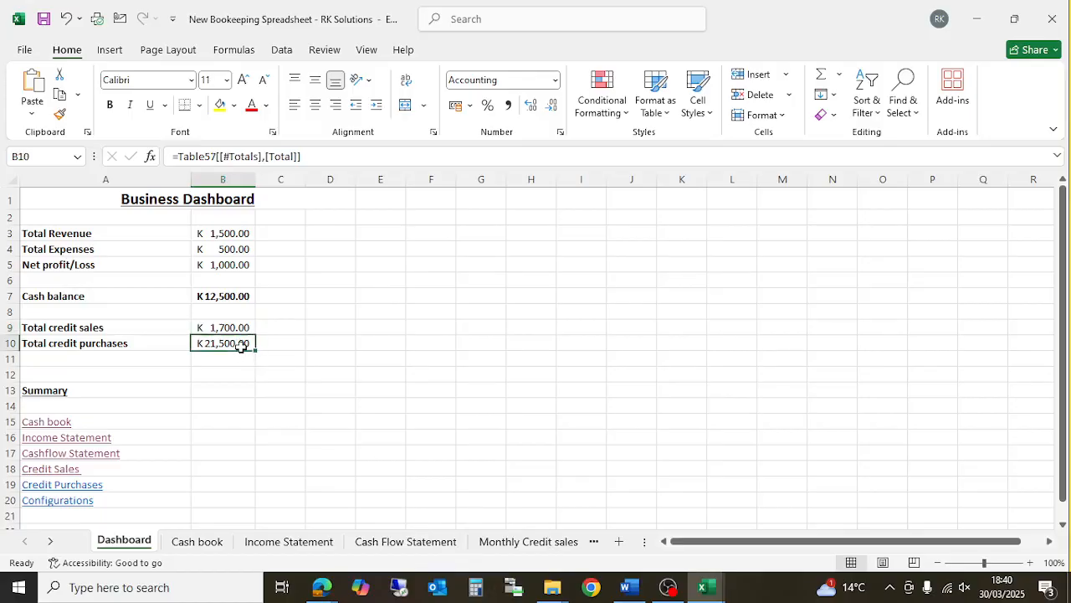
- Scan the Cash book entries from B4, then scroll the tab bar to the Configurations sheet
left_click(207, 545)
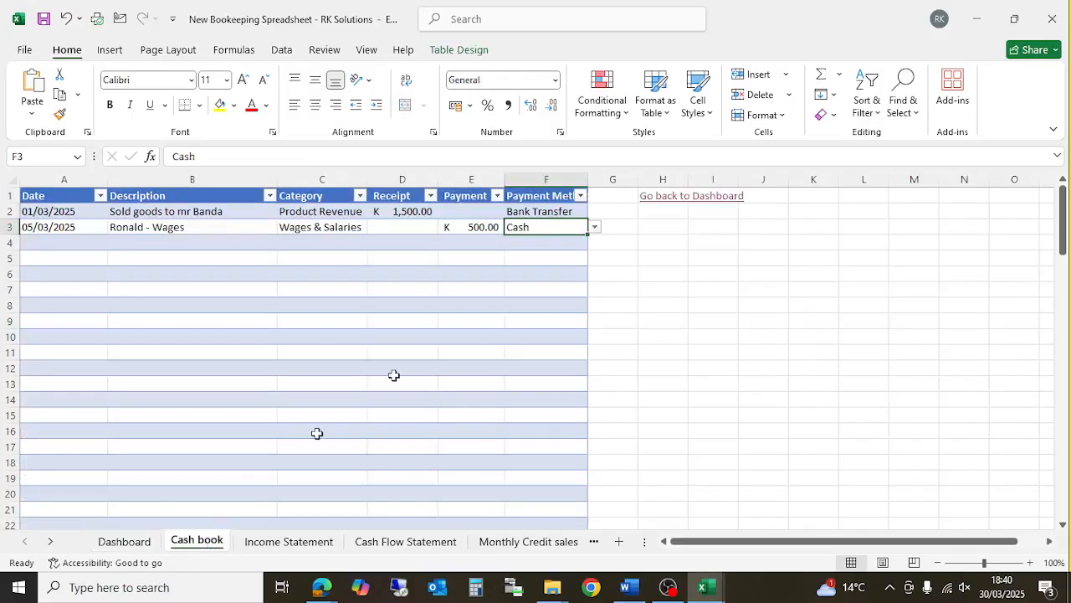
left_click(184, 241)
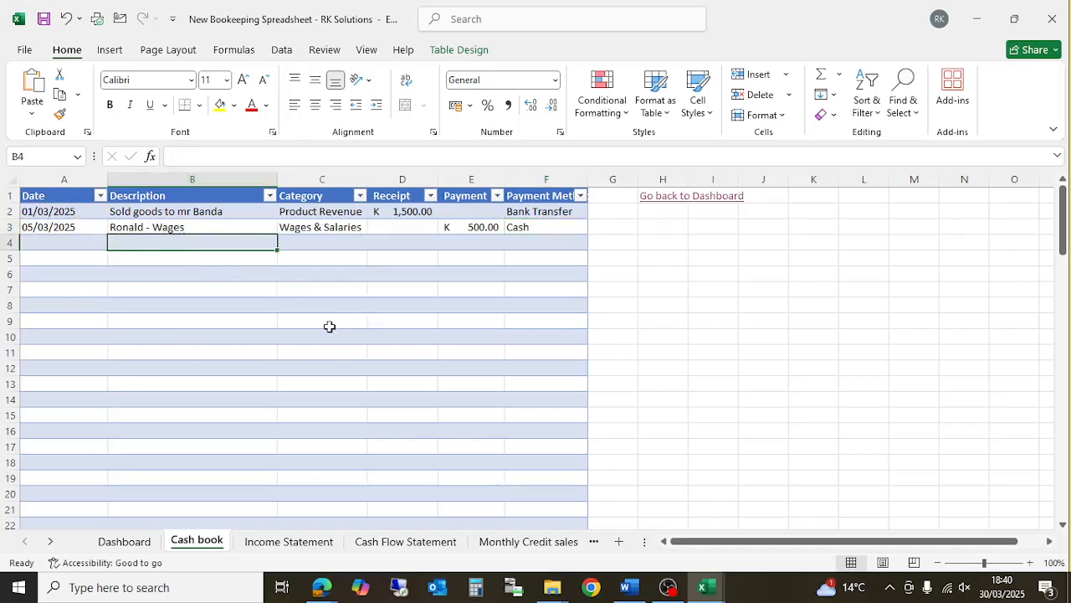
scroll(268, 318, "down", 1)
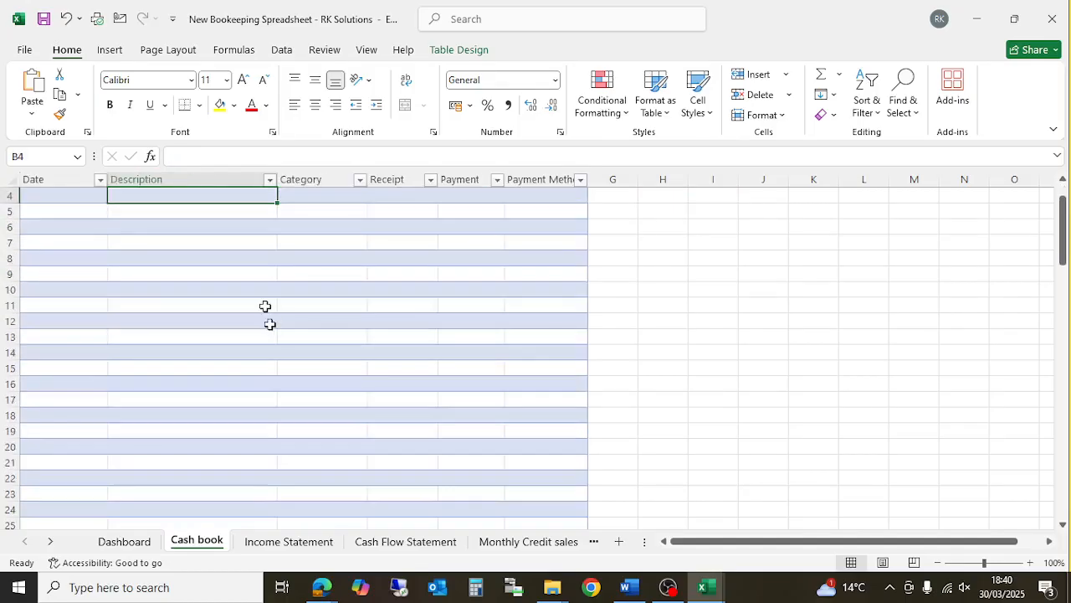
scroll(179, 287, "up", 1)
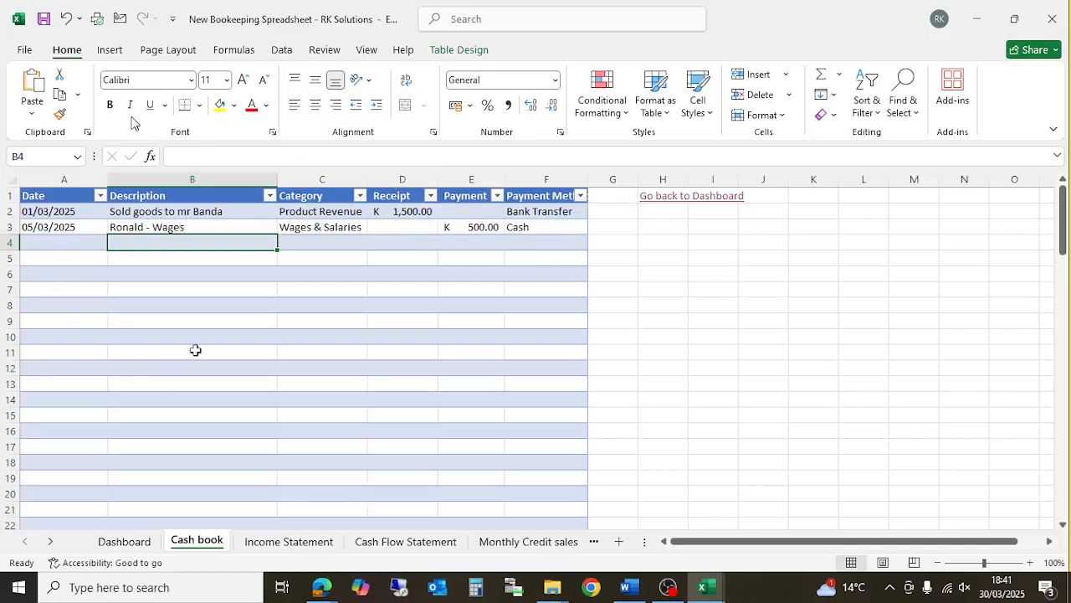
left_click(51, 541)
left_click(51, 541)
left_click(50, 541)
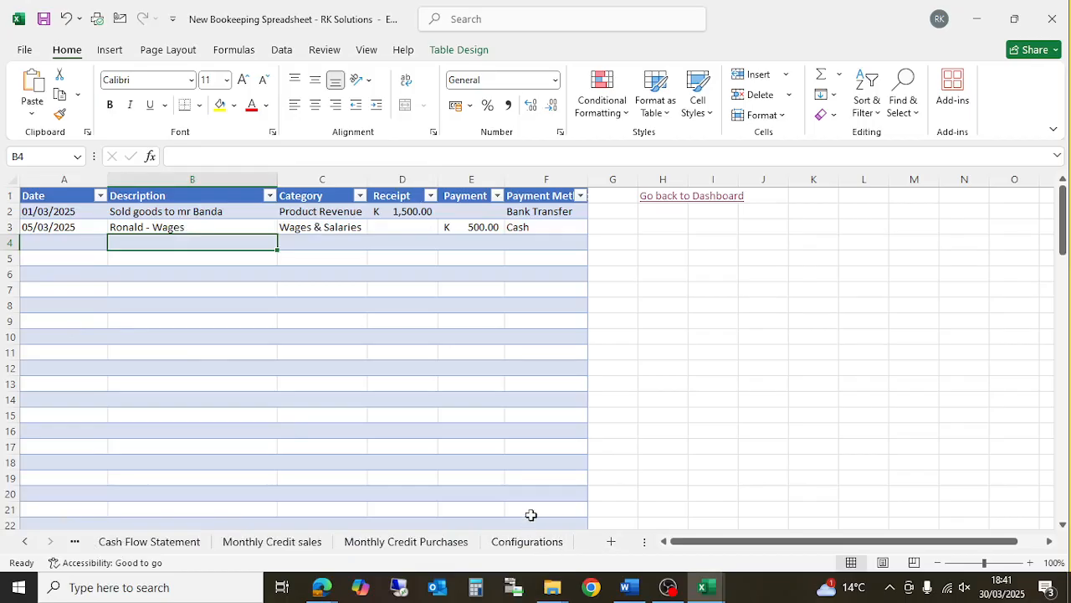
left_click(529, 542)
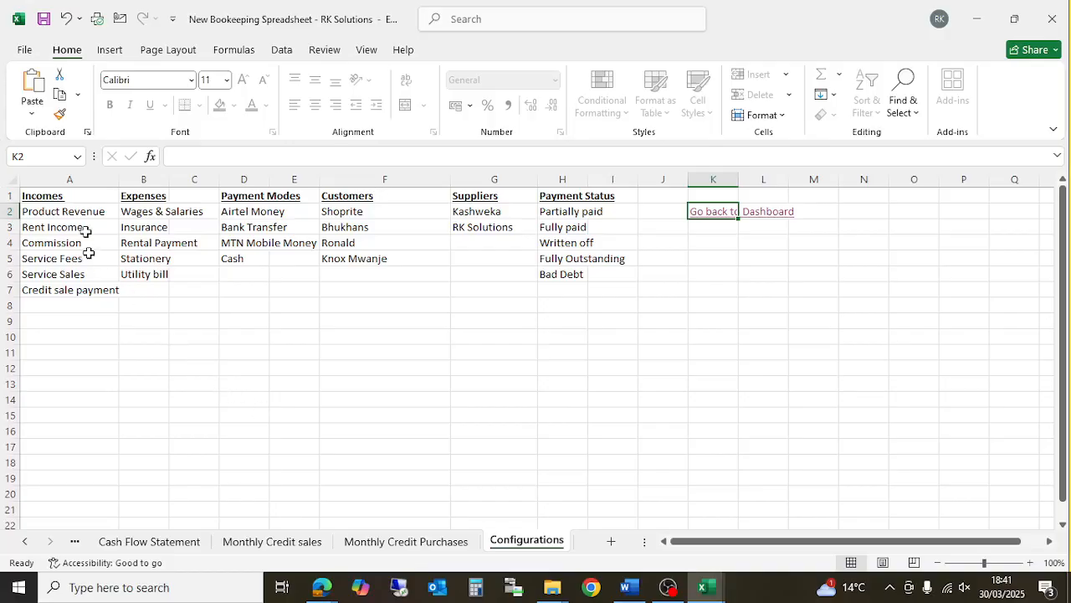
- Glance at both credit sheets, then check the Cash Flow Statement totals in C13–C18
left_click(390, 544)
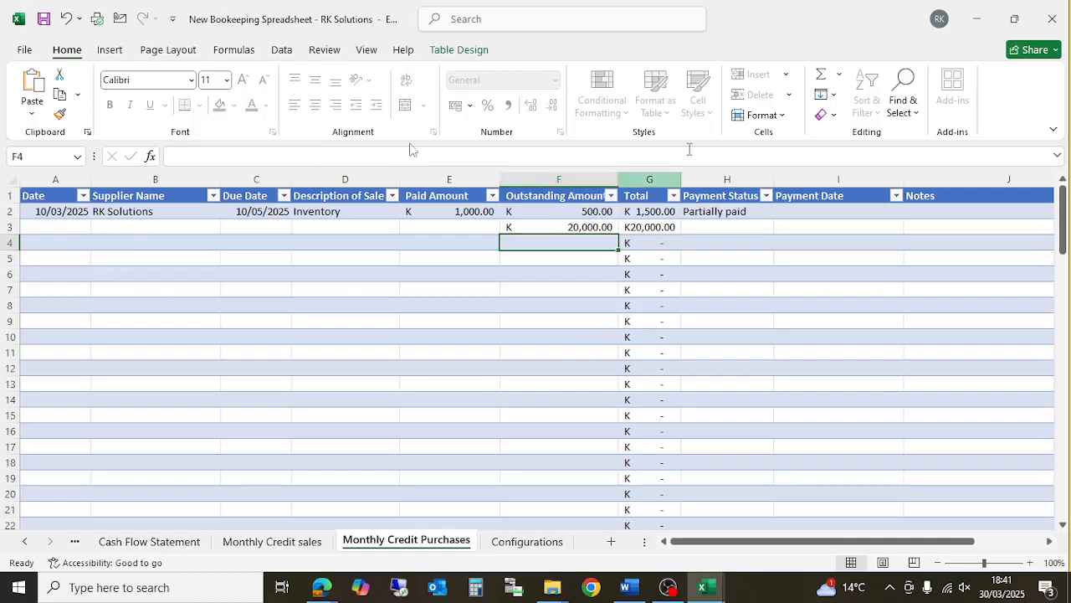
left_click(311, 544)
left_click(663, 308)
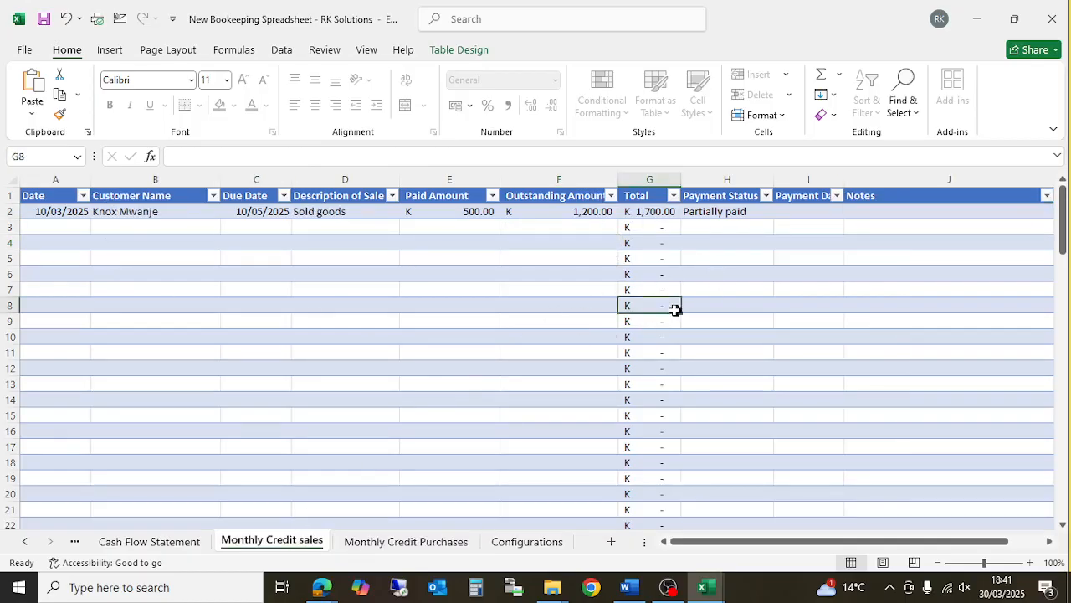
left_click(172, 546)
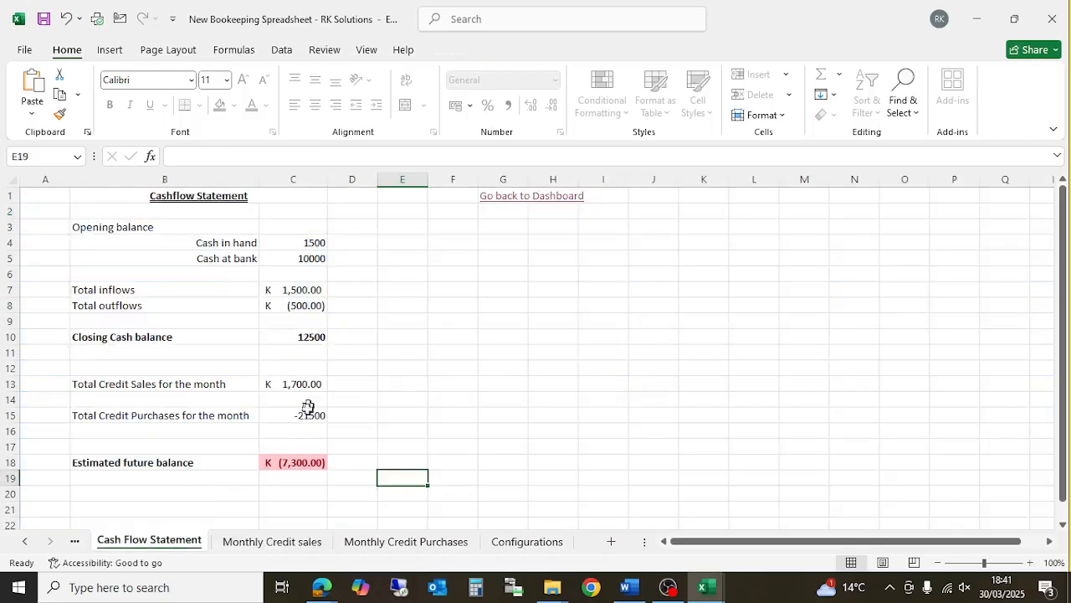
left_click(287, 460)
left_click(307, 419)
left_click(306, 399)
left_click(303, 381)
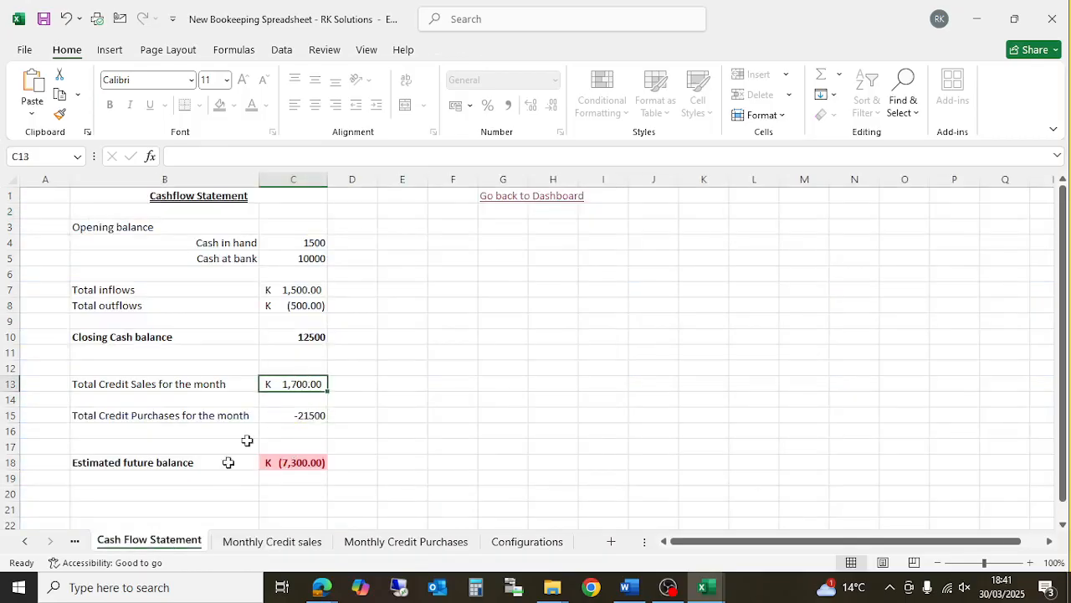
- Inspect the Cash book's 500 payment in E3 and Product Revenue category in C2
left_click(27, 541)
left_click(27, 542)
left_click(136, 543)
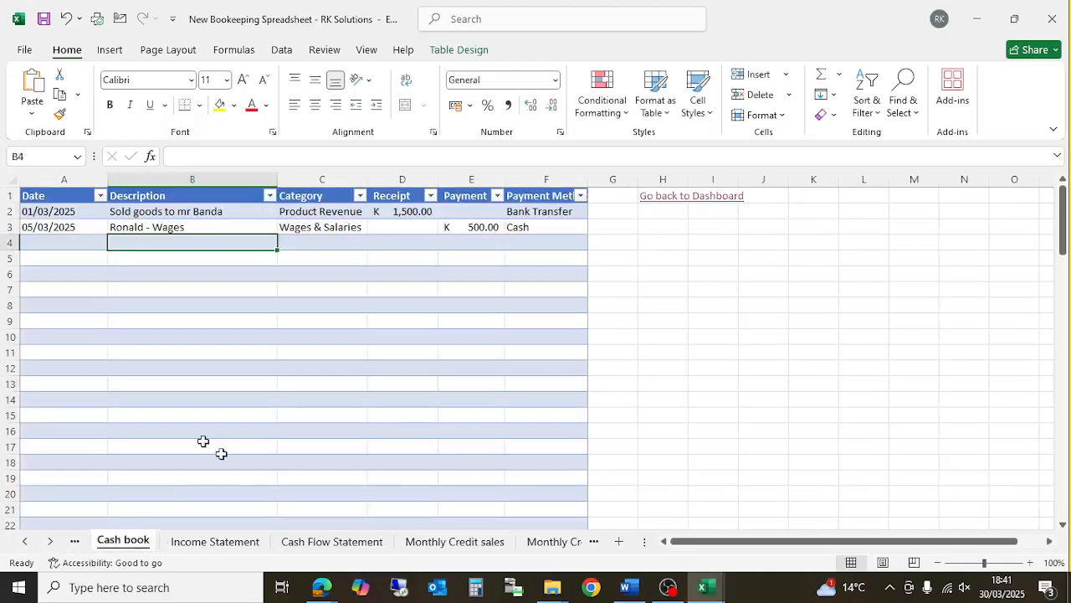
left_click(485, 227)
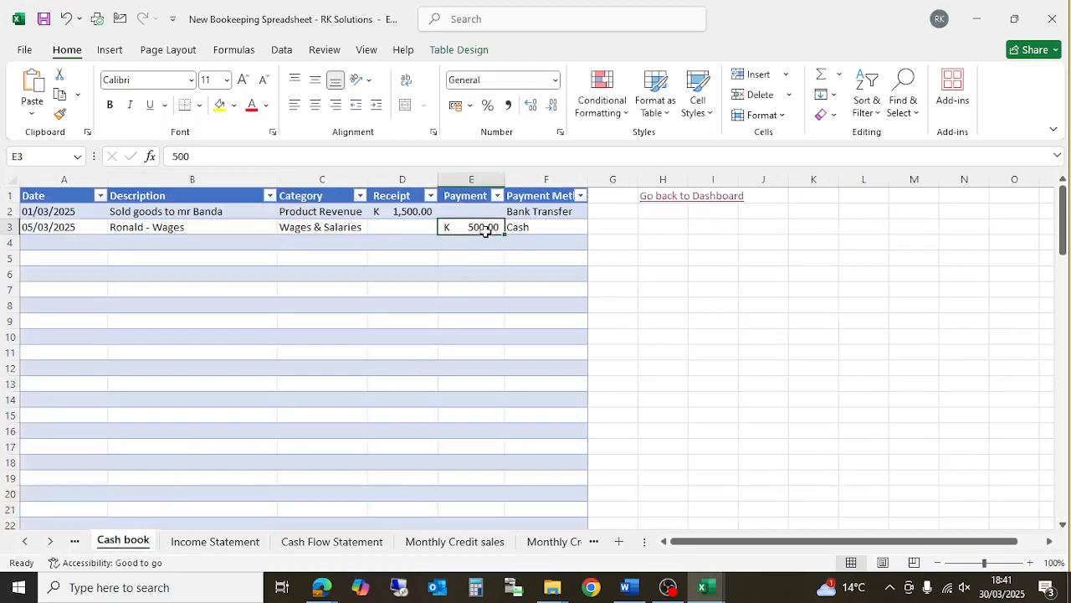
left_click(327, 213)
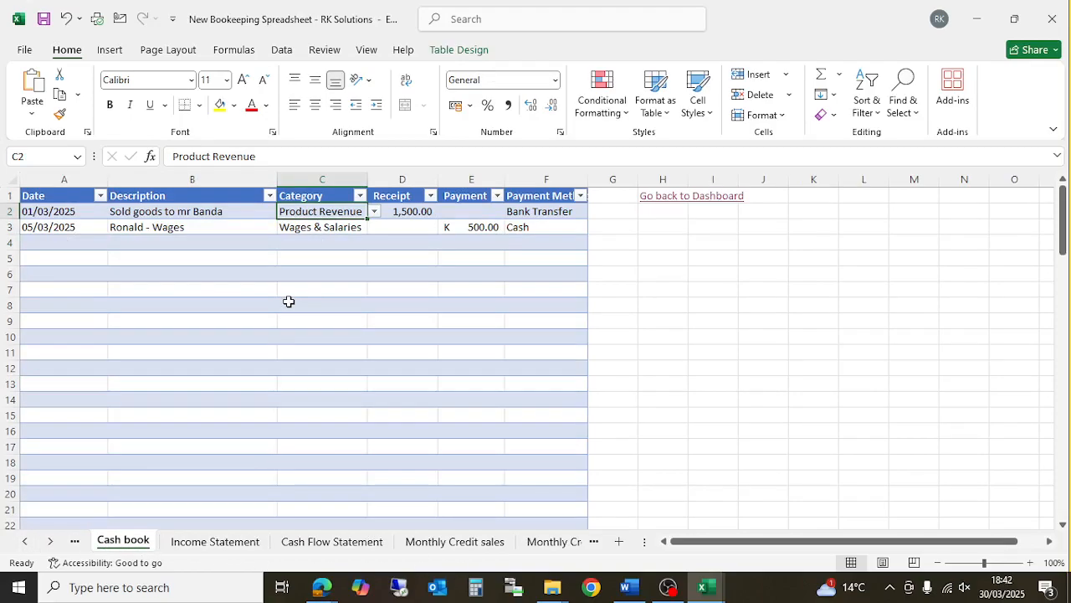
right_click(114, 541)
left_click(161, 438)
left_click(101, 284)
type("••••••")
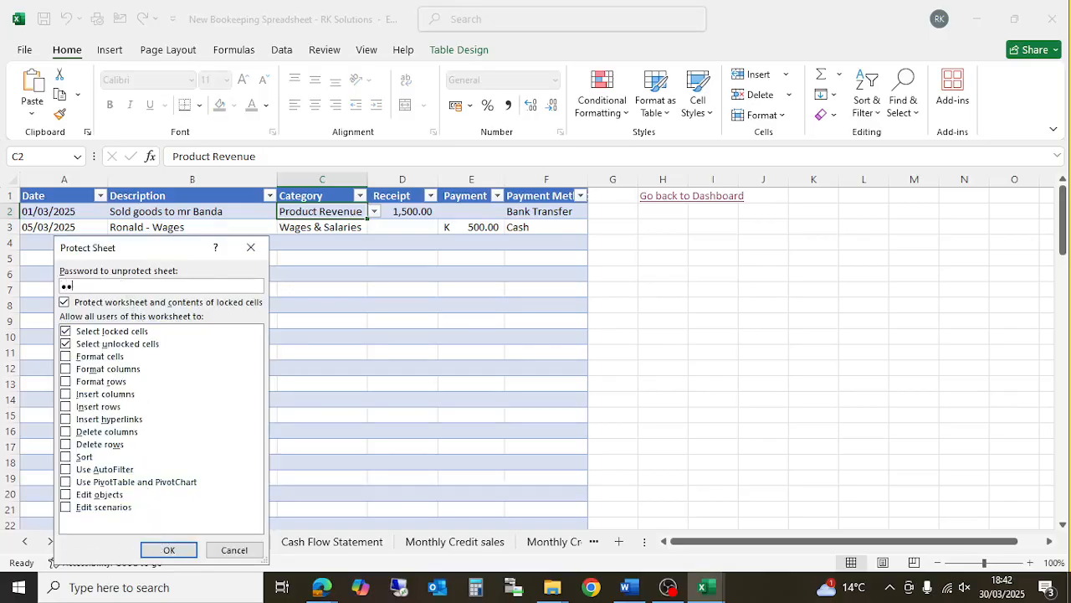
key("Return")
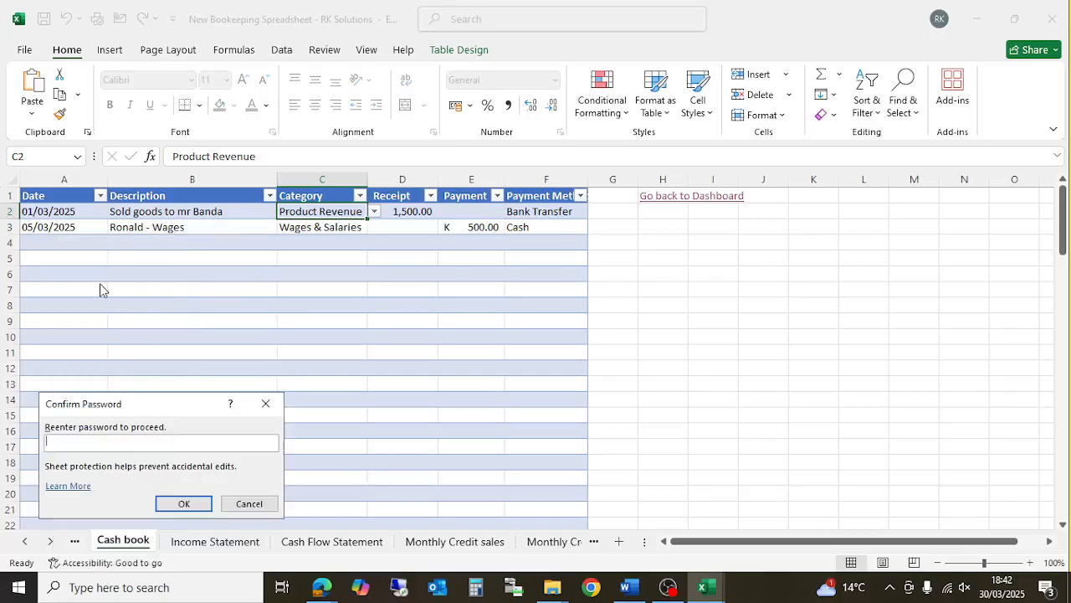
type("••••••")
key("Return")
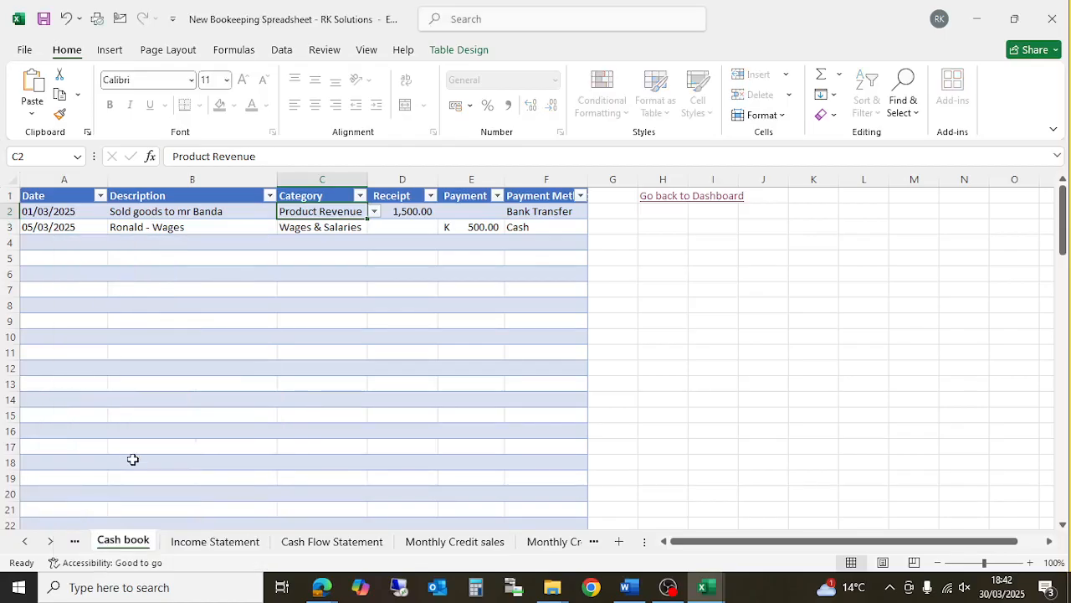
right_click(127, 539)
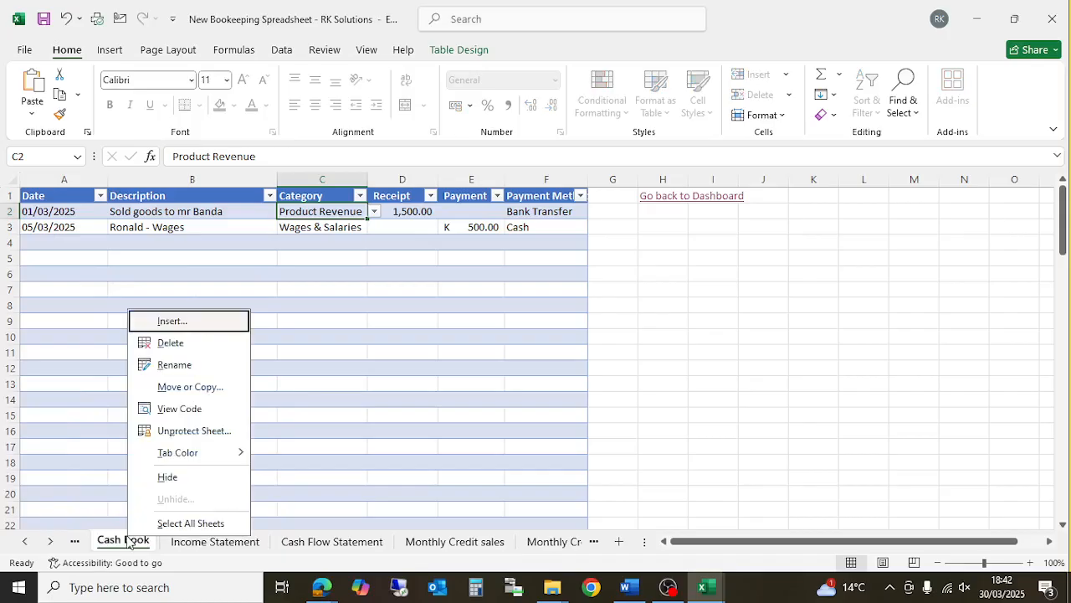
left_click(187, 431)
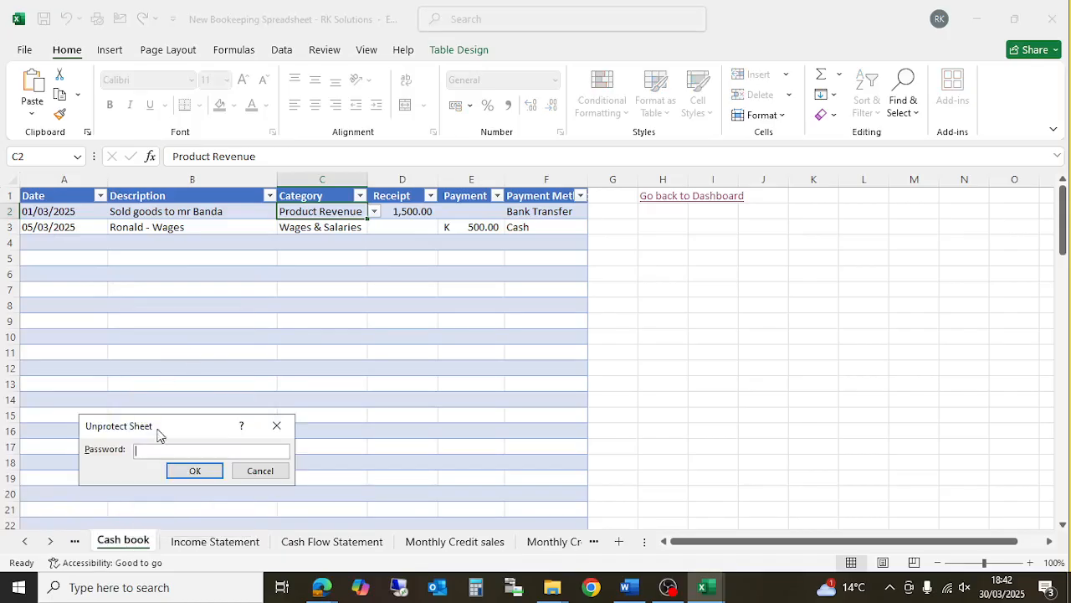
type("********")
key("Return")
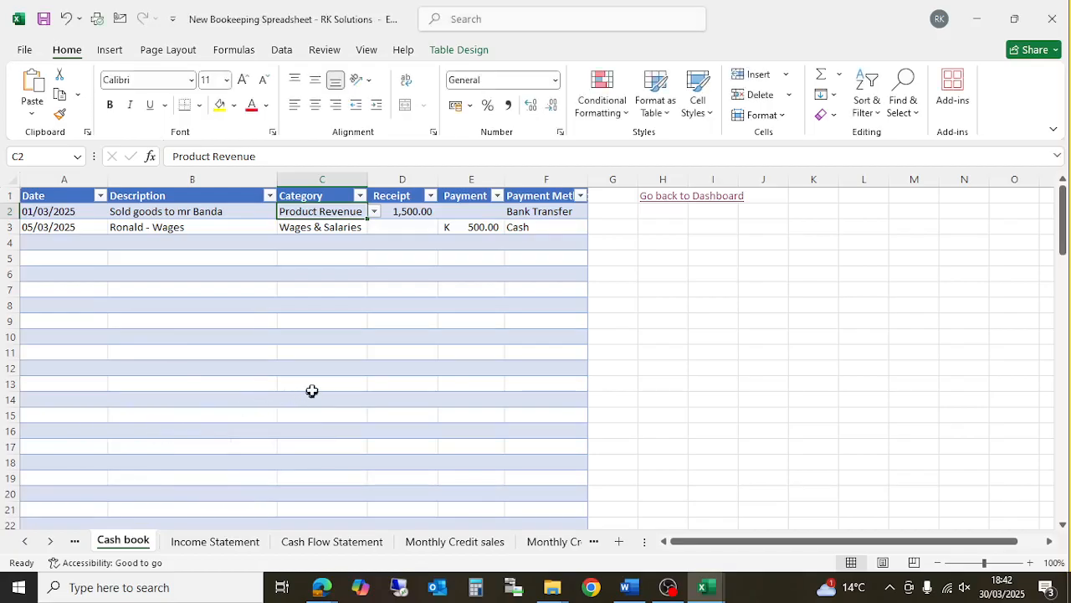
- Review the existing Category entries (Product Revenue, Wages & Salaries) and empty cells in column C
left_click(373, 334)
left_click(334, 241)
left_click(331, 226)
left_click(333, 210)
left_click(319, 242)
left_click(319, 274)
left_click(335, 323)
left_click(341, 272)
left_click(341, 253)
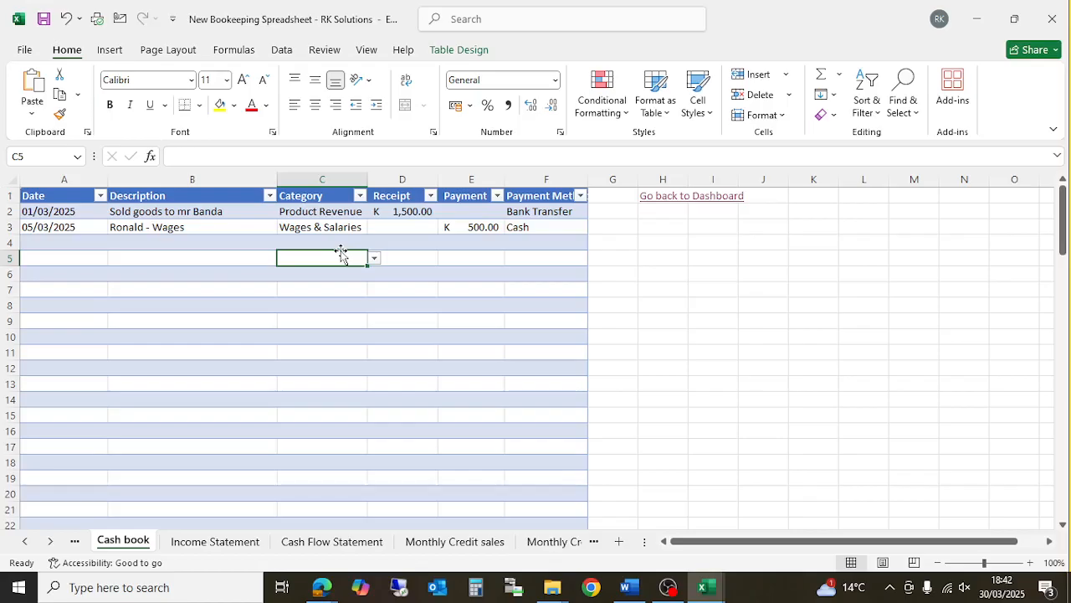
- Apply list validation to the Category cells with source =IF(D2>0, Configurations!A:A, ...) and check the dropdown
left_click(322, 177)
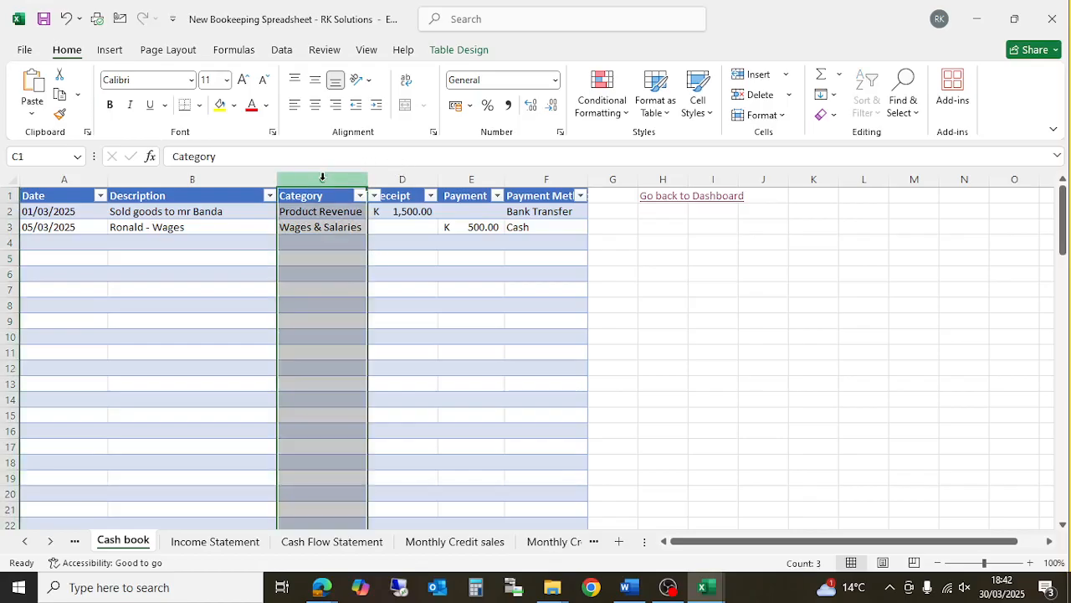
left_click_drag(326, 211, 347, 444)
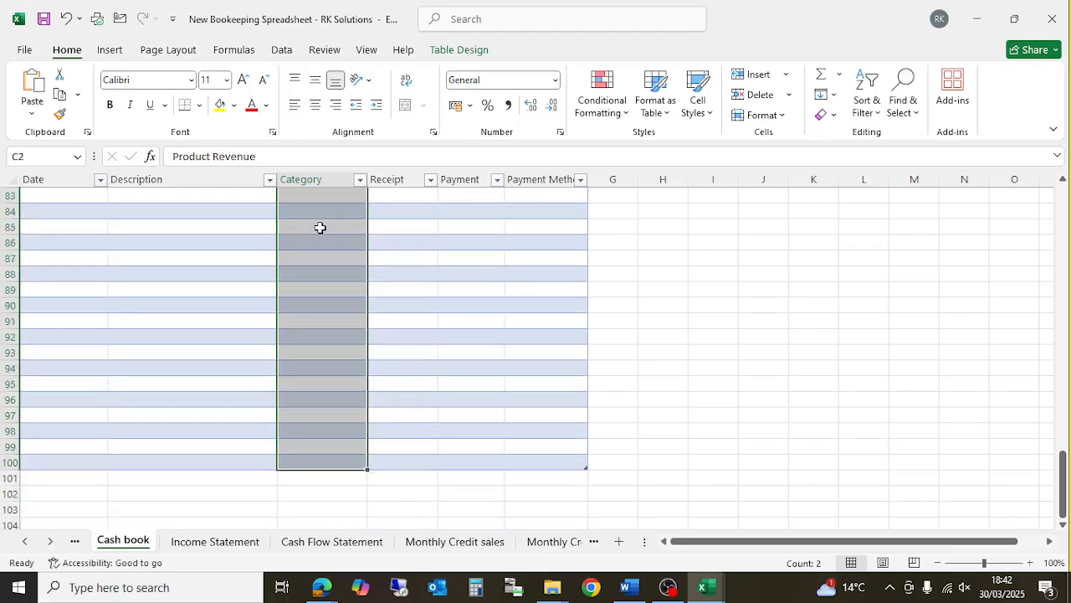
scroll(313, 290, "up", 4)
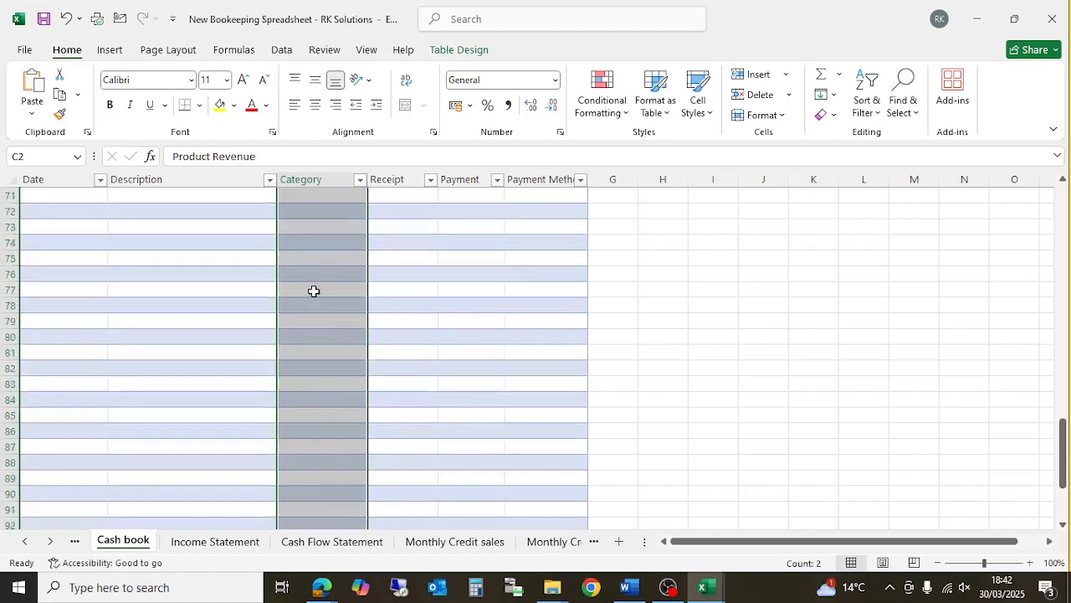
left_click(281, 51)
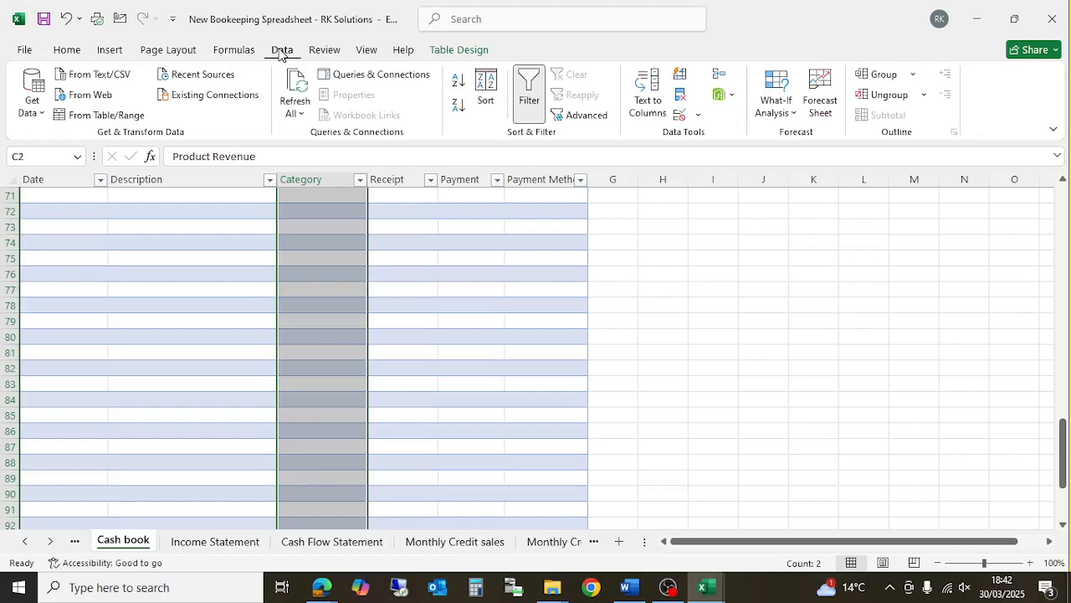
key("ctrl+BackSpace")
left_click(682, 115)
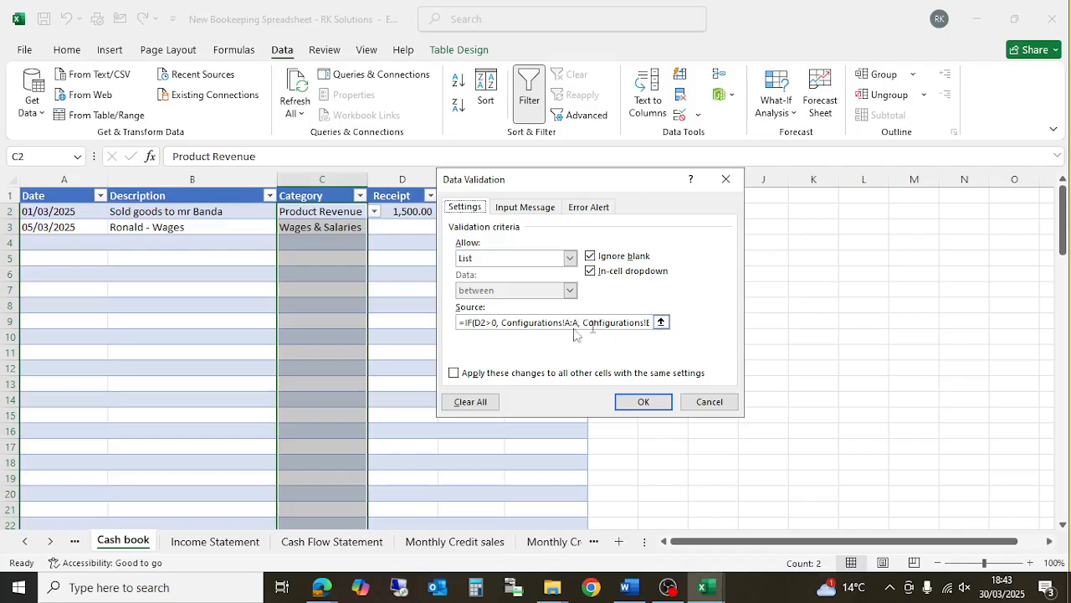
left_click(644, 404)
left_click(337, 272)
left_click(334, 248)
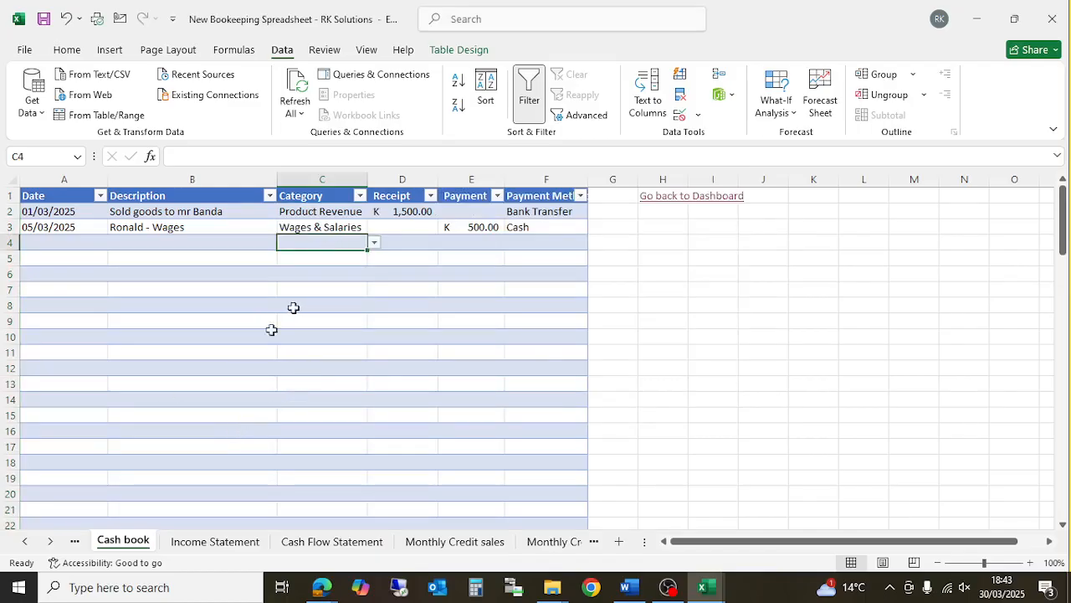
- Switch to the Dashboard sheet
left_click(25, 542)
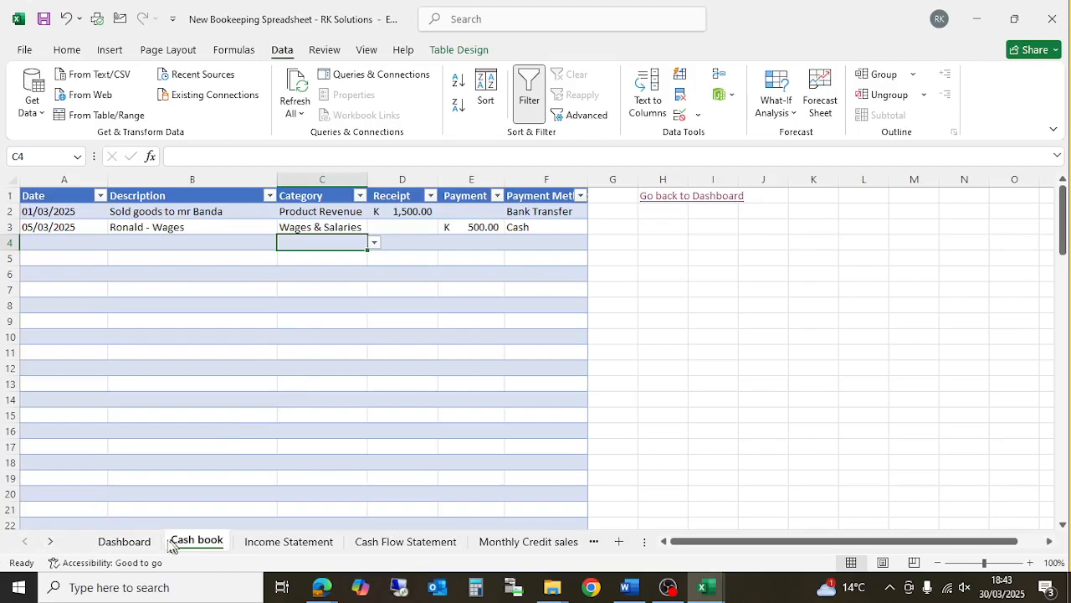
left_click(127, 542)
left_click(431, 326)
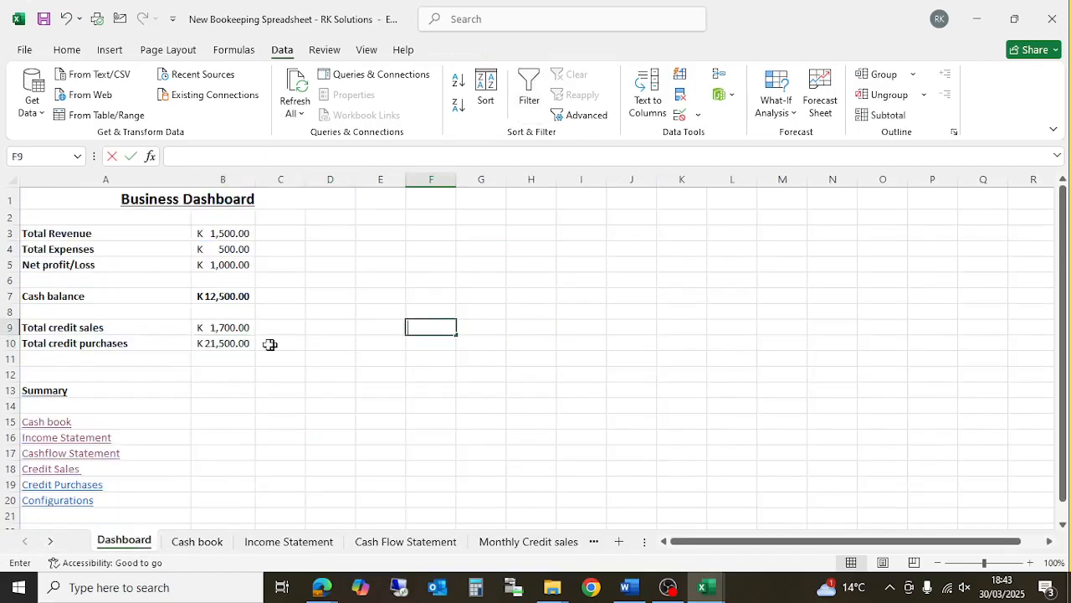
left_click(377, 390)
- Protect the Dashboard sheet with a password, re-entering it to confirm
right_click(115, 546)
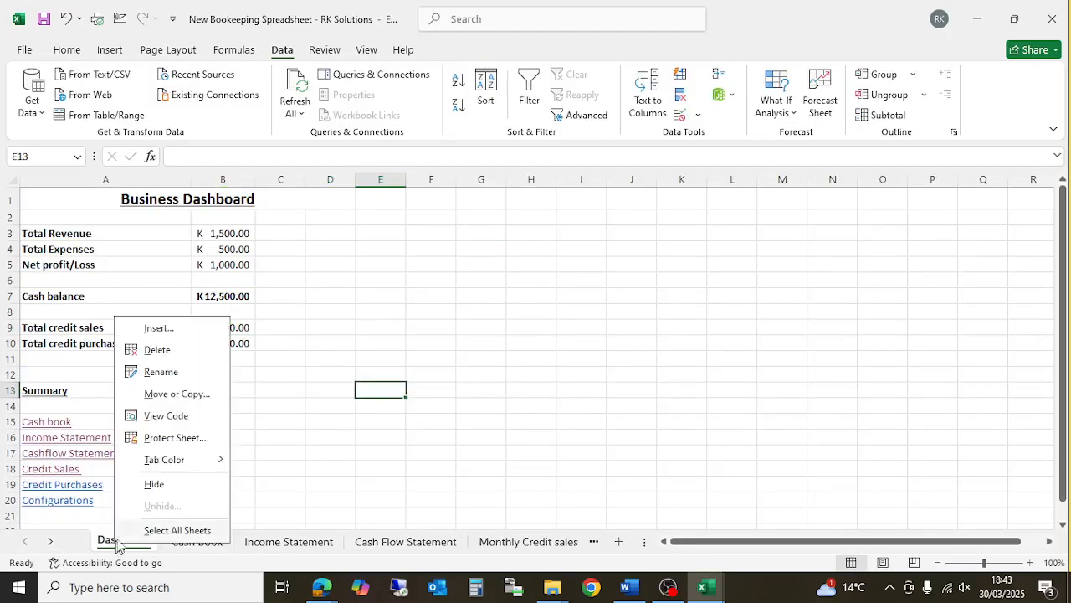
left_click(181, 437)
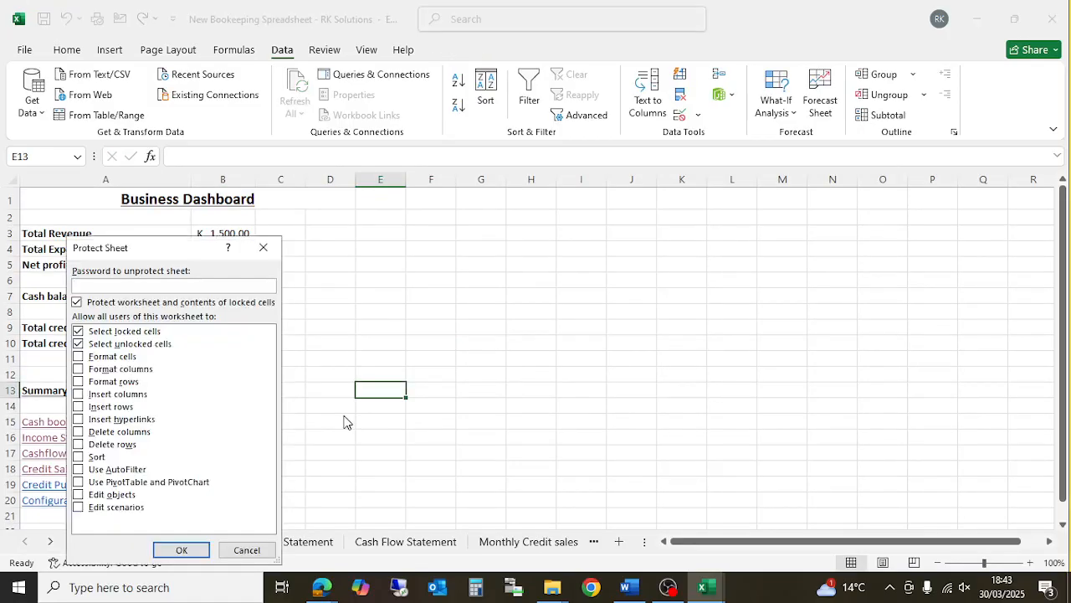
type("123456")
left_click(180, 550)
type("1234567")
key("BackSpace")
key("BackSpace")
key("BackSpace")
key("BackSpace")
key("BackSpace")
key("BackSpace")
key("BackSpace")
type("123456")
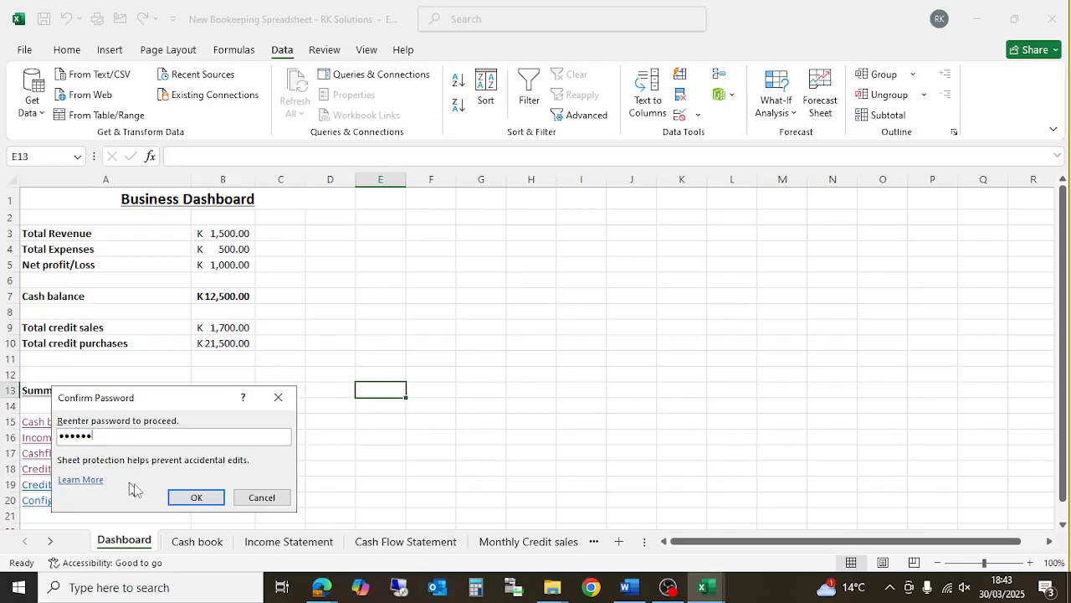
left_click(172, 493)
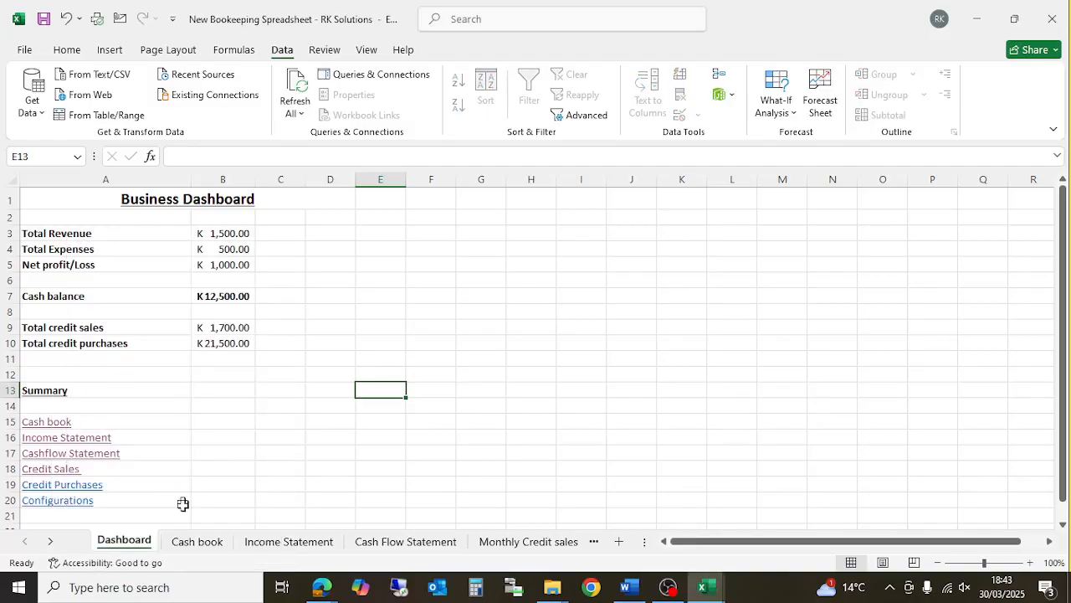
- Look through the Cash book, Income Statement and Cash Flow Statement sheets
left_click(180, 544)
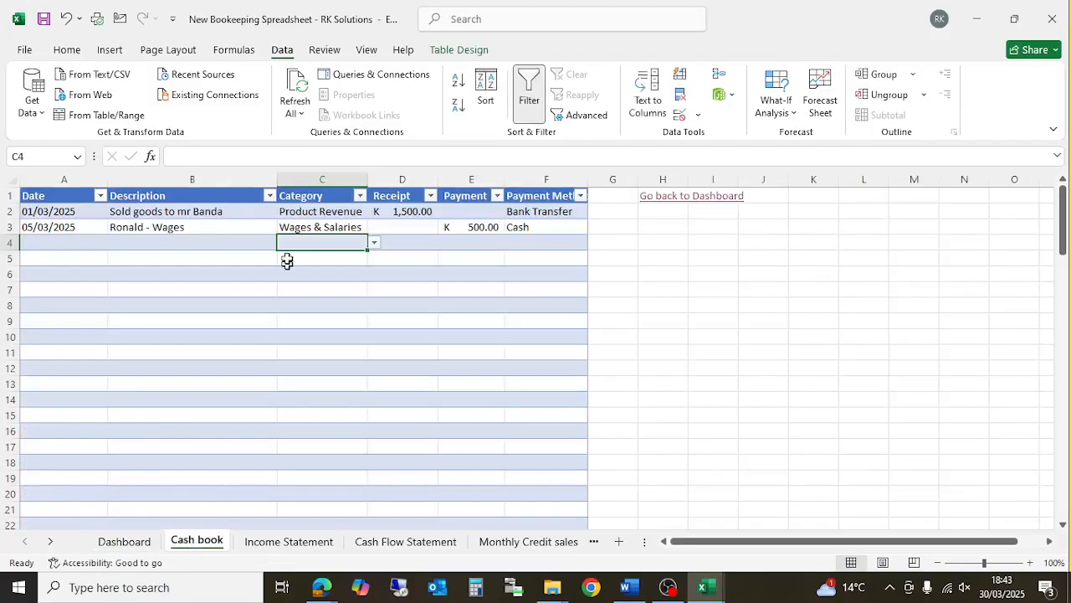
left_click(397, 229)
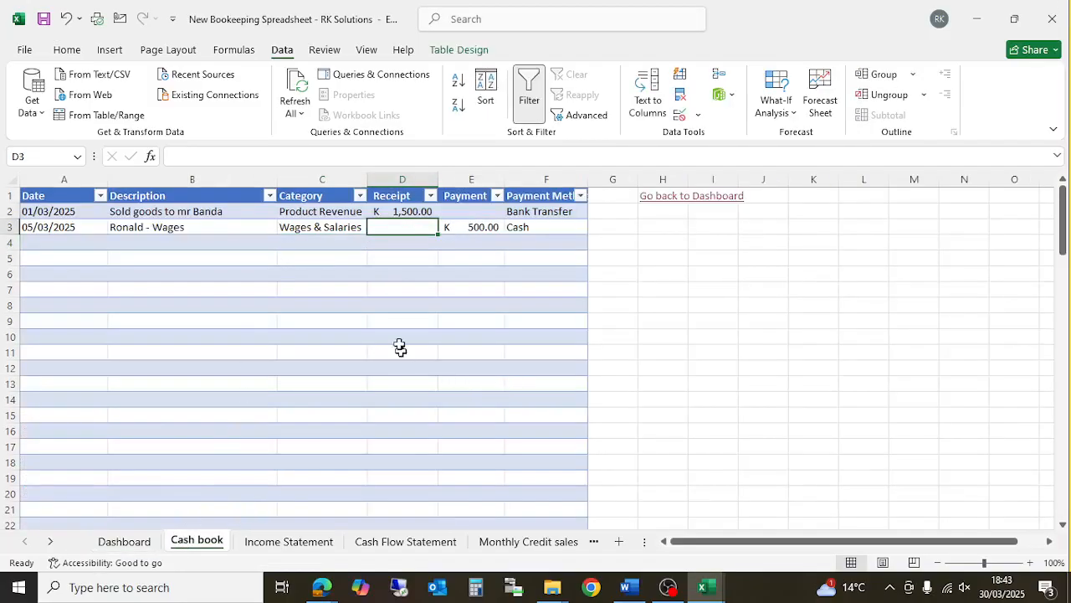
left_click(251, 540)
scroll(356, 397, "up", 2)
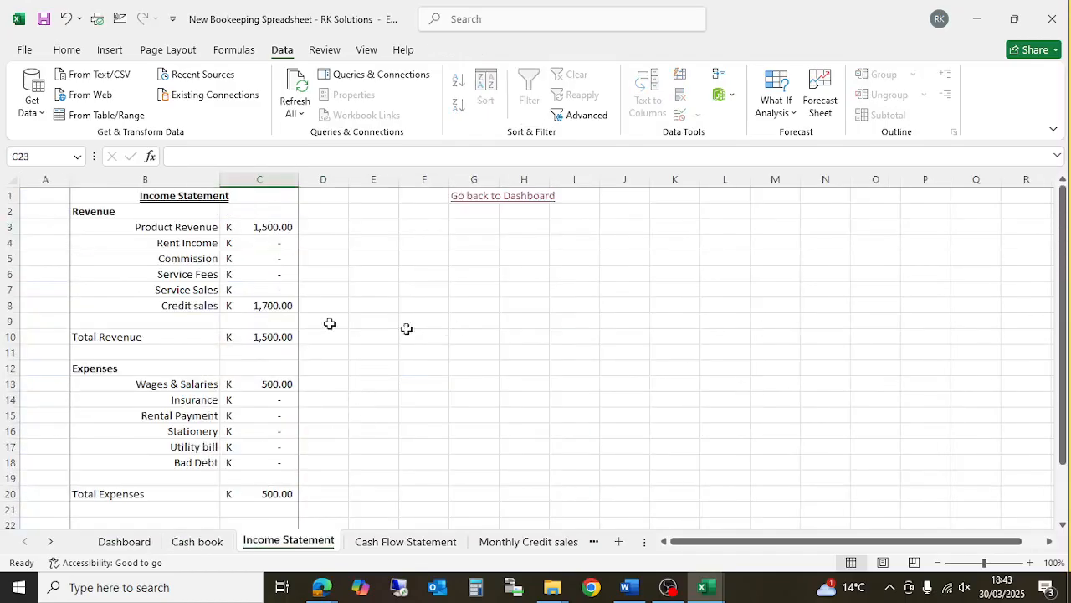
scroll(272, 372, "down", 4)
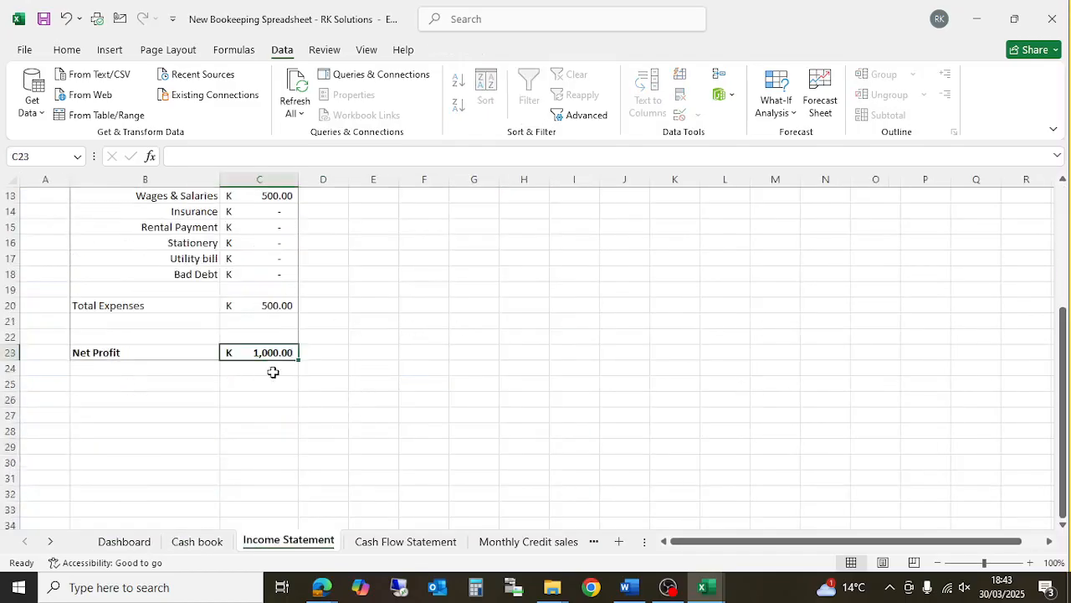
left_click(393, 542)
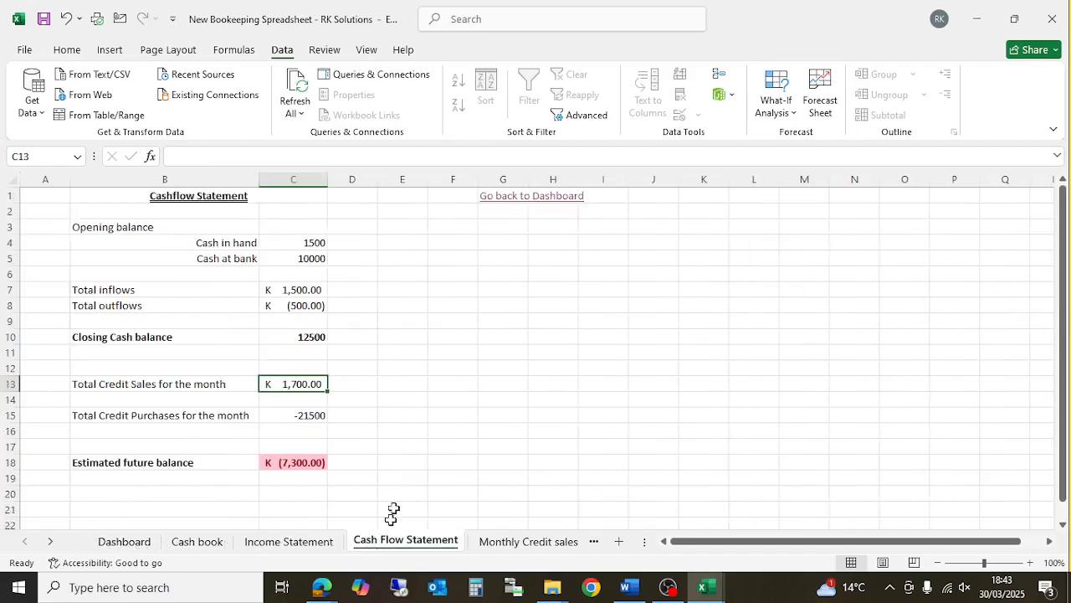
left_click(416, 447)
- Visit the Monthly Credit sales, Monthly Credit Purchases and Configurations sheets, then return to the Dashboard
left_click(485, 544)
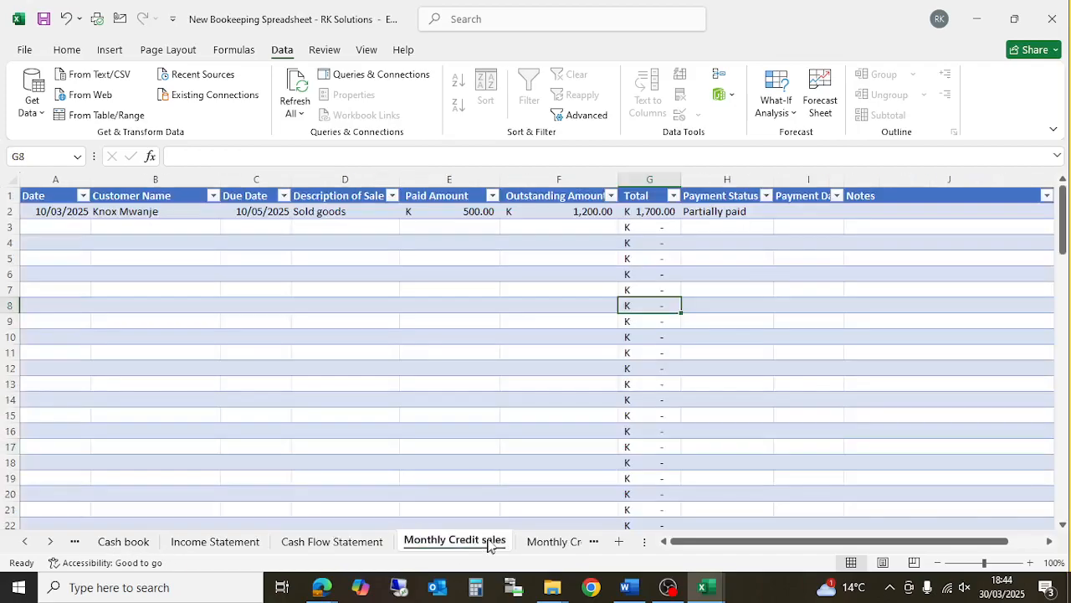
left_click(531, 544)
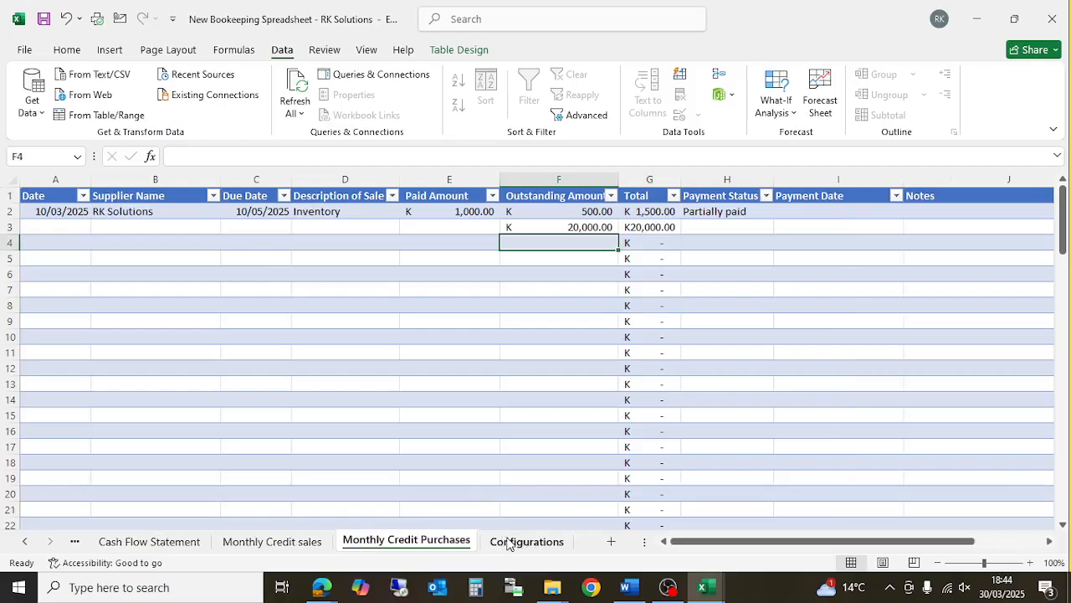
left_click(510, 544)
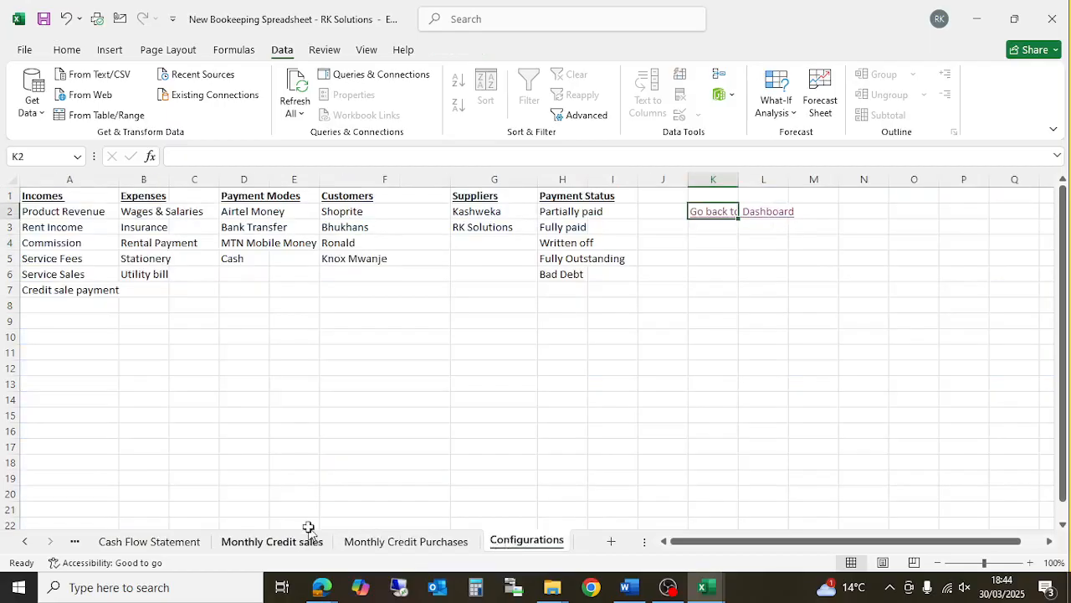
left_click(26, 543)
left_click(25, 543)
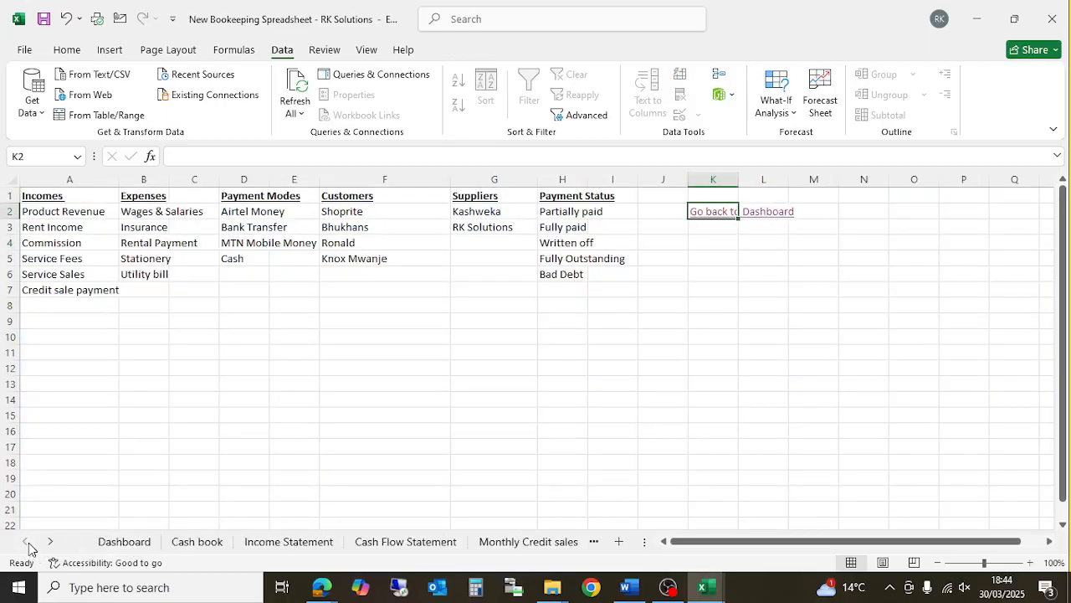
left_click(124, 541)
scroll(332, 403, "down", 1)
scroll(332, 403, "up", 1)
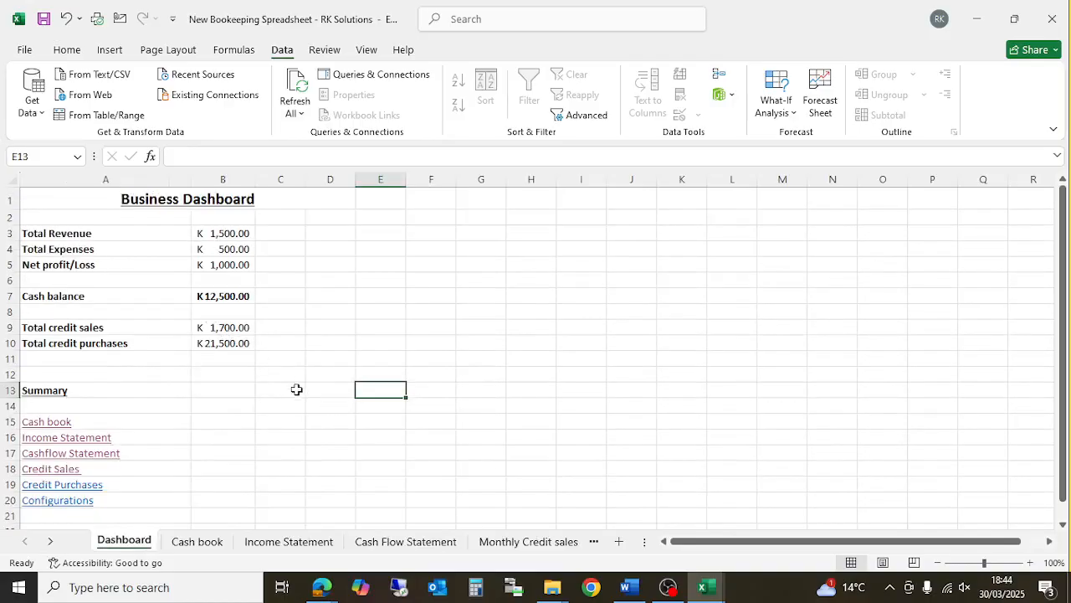
- Save the workbook and switch to the Cash book sheet
left_click(41, 19)
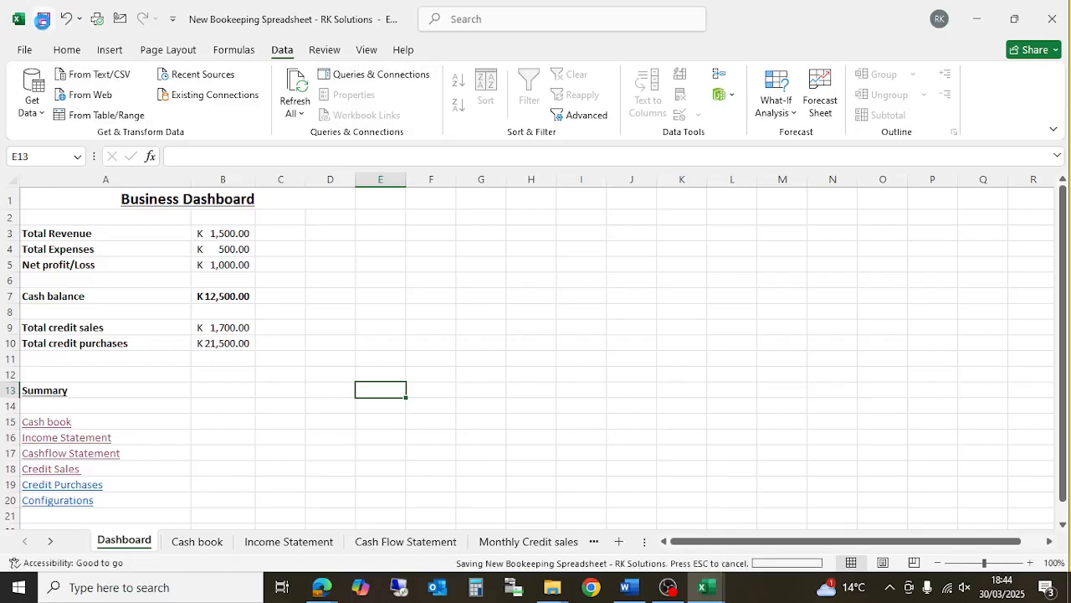
left_click(267, 408)
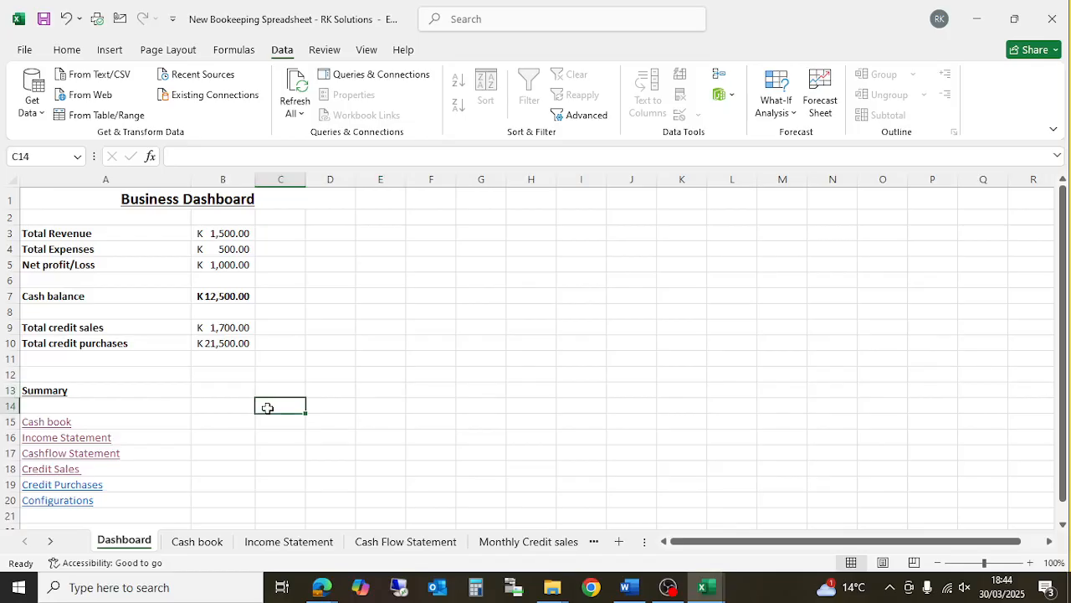
left_click(199, 541)
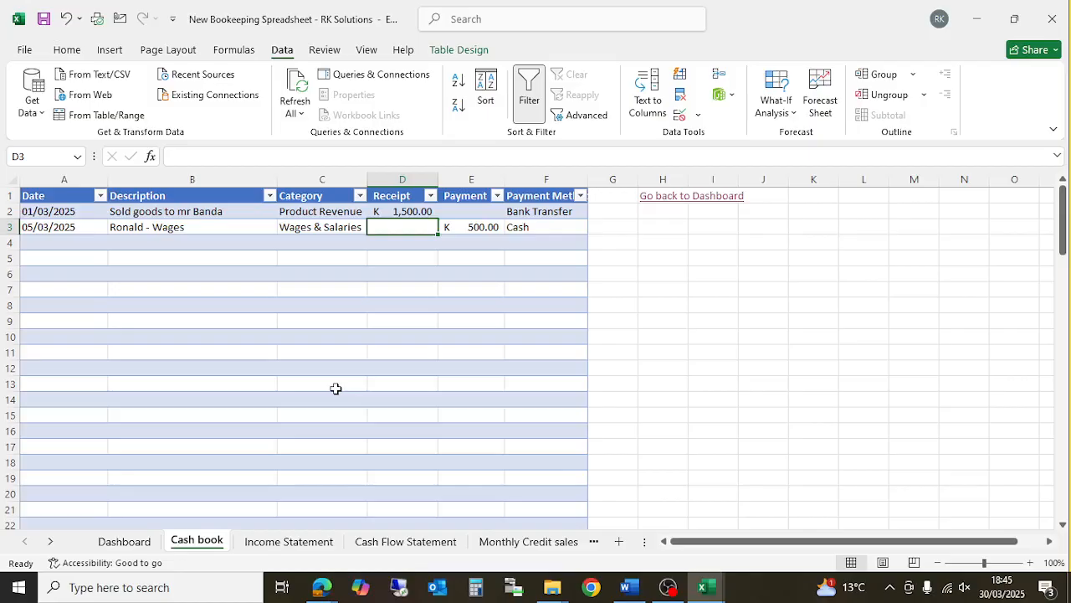
- Switch back to the Dashboard sheet from the Cash book
left_click(117, 541)
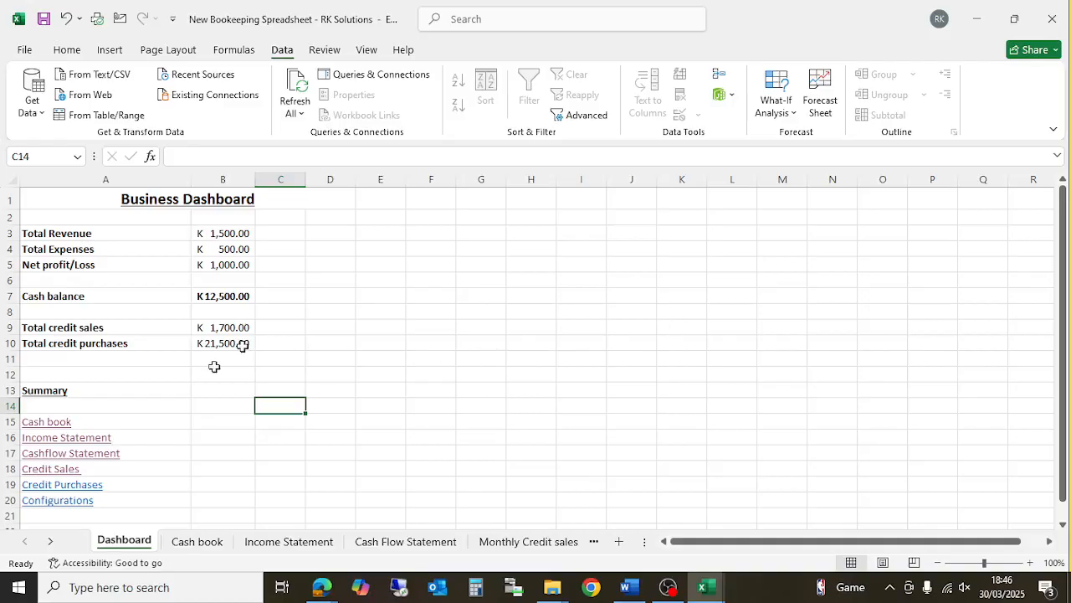
left_click(60, 502)
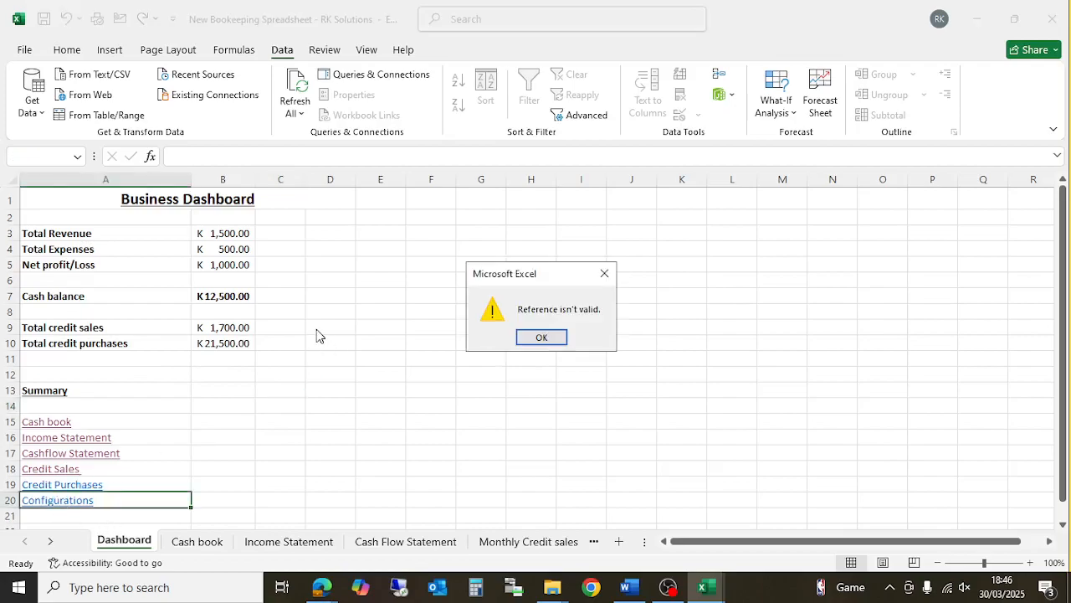
left_click(605, 274)
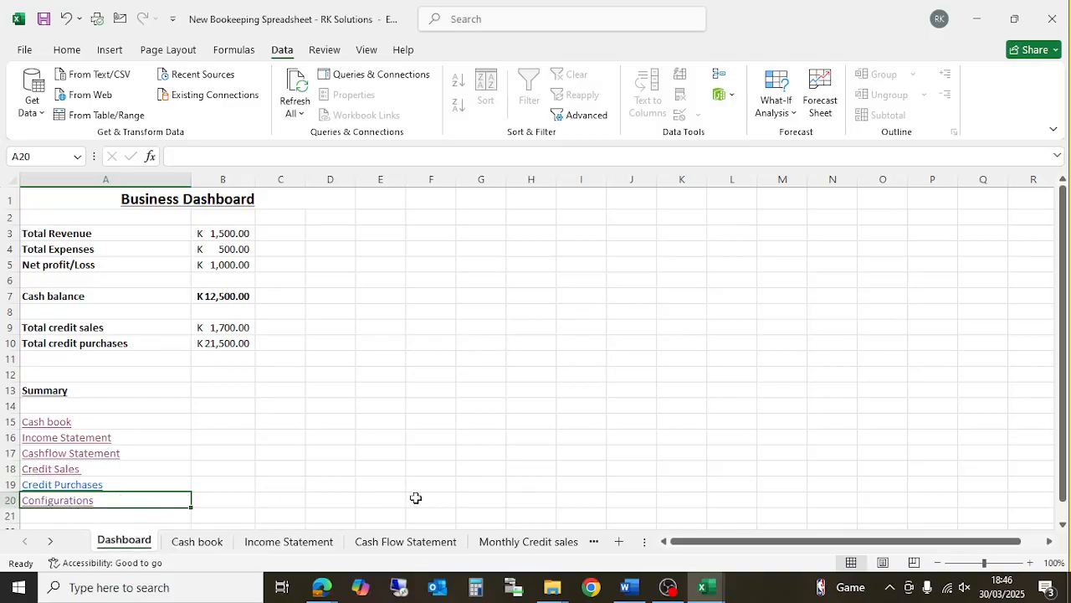
left_click(47, 542)
left_click(48, 542)
left_click(47, 543)
left_click(524, 541)
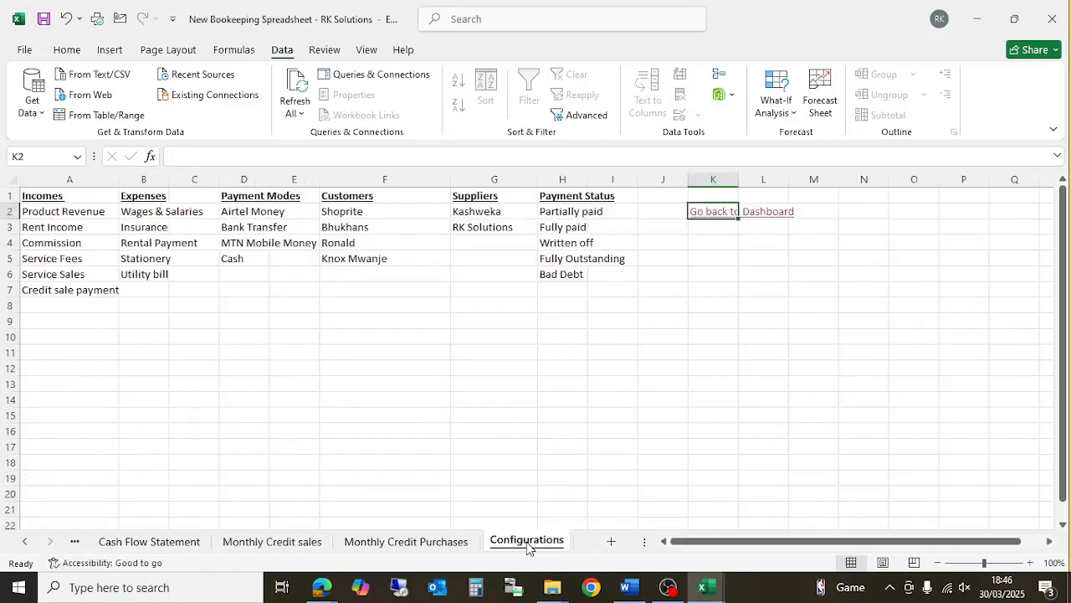
left_click(32, 544)
left_click(32, 544)
left_click(32, 544)
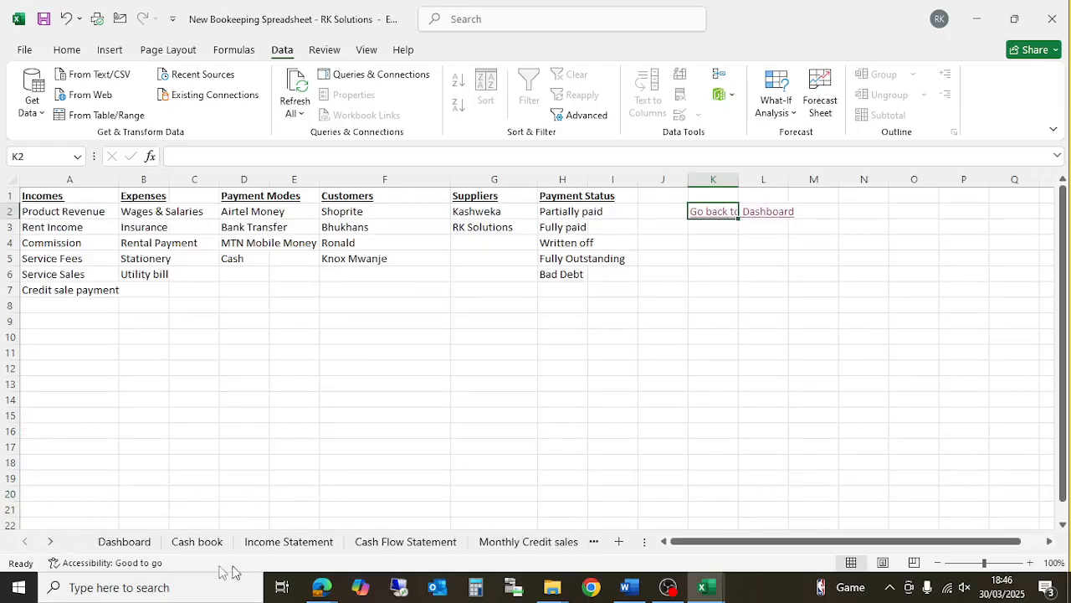
left_click(142, 540)
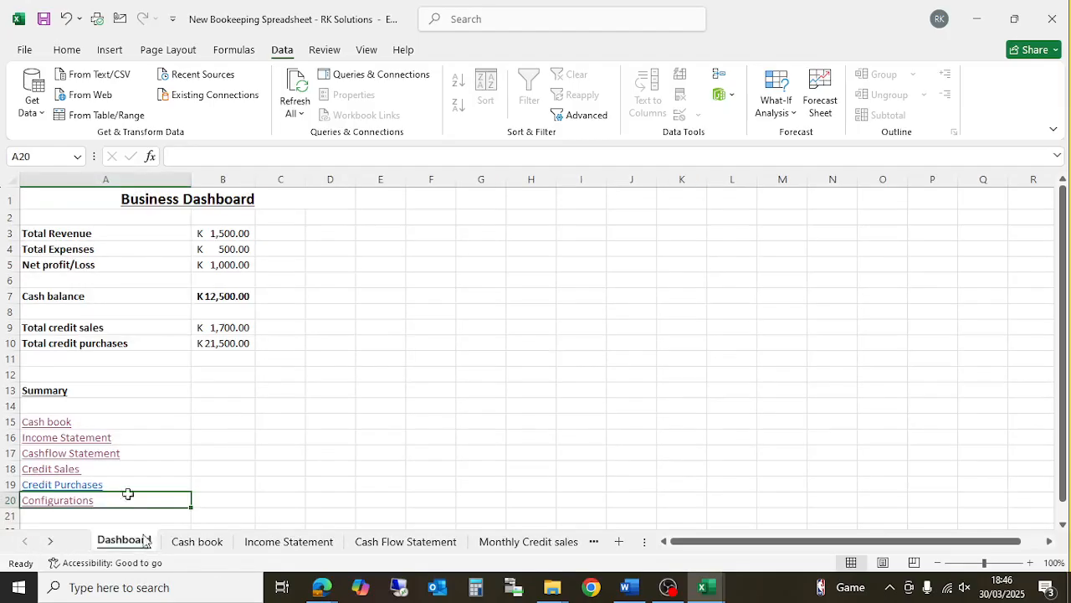
left_click(83, 484)
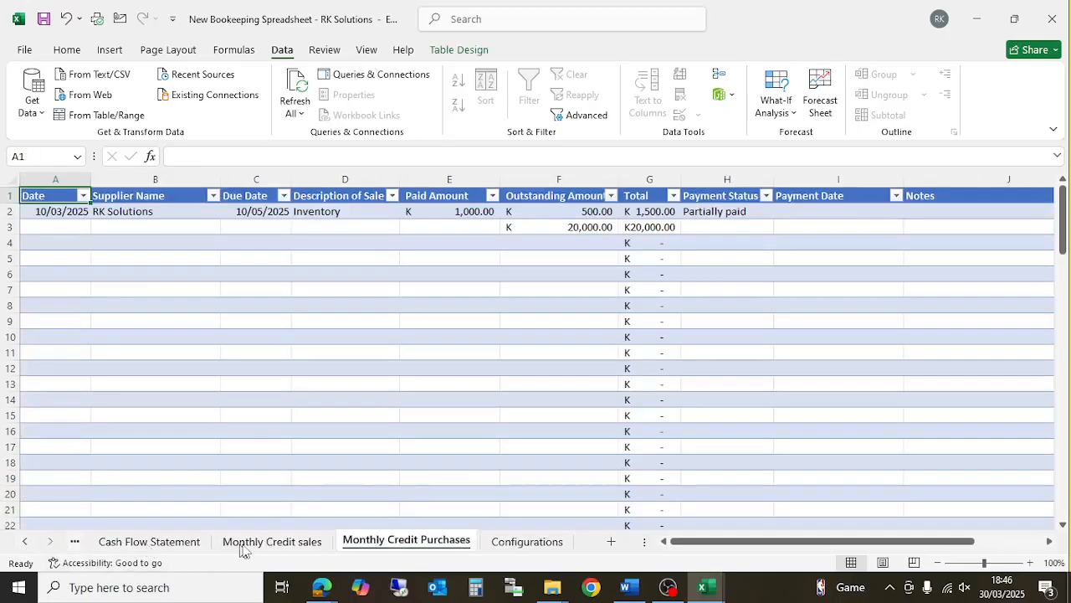
left_click(149, 542)
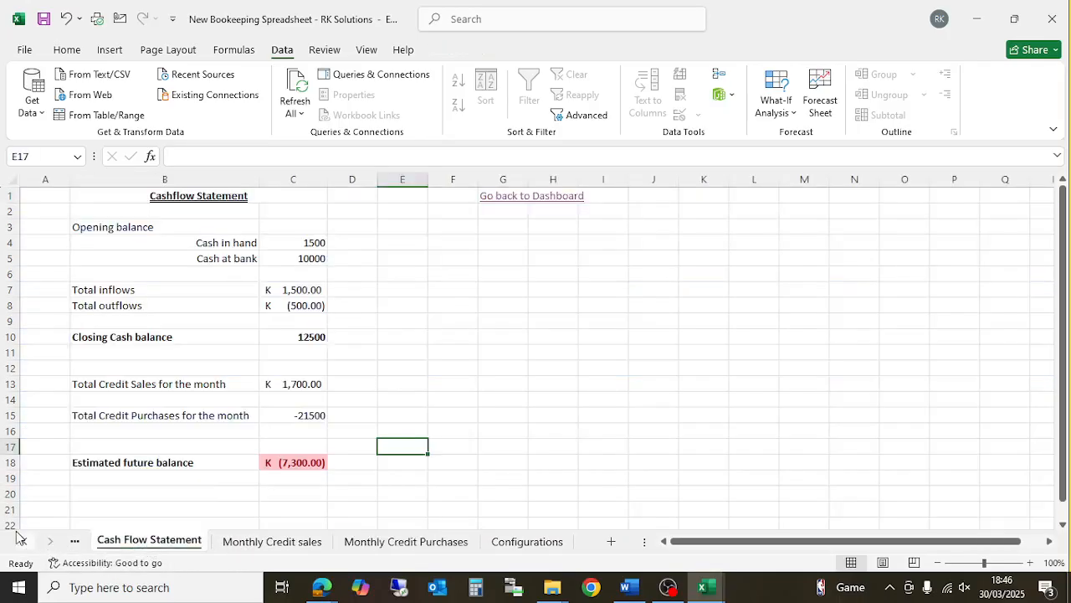
left_click(25, 541)
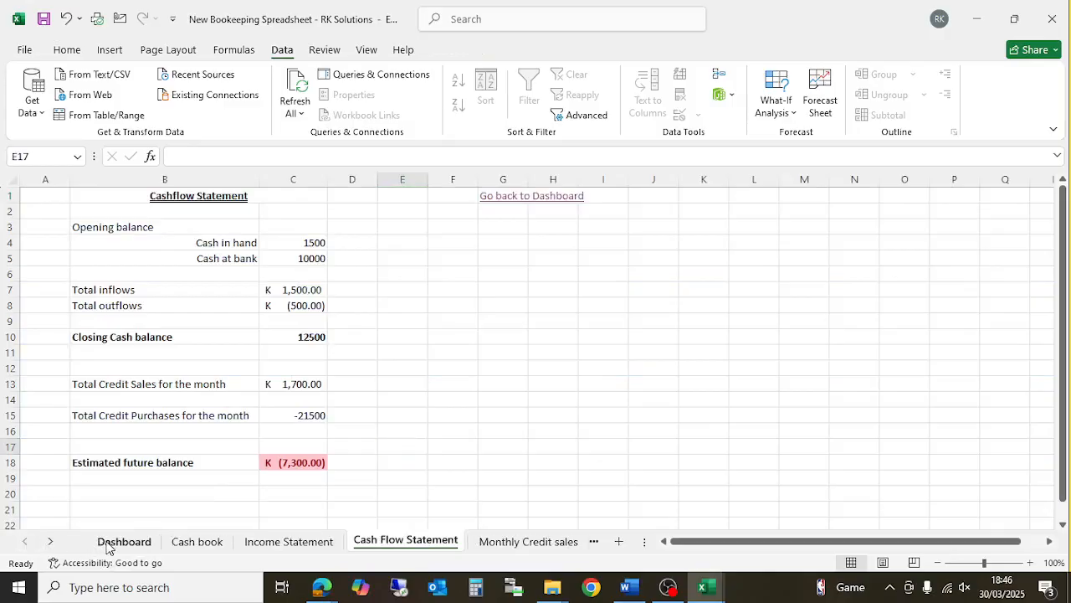
left_click(108, 542)
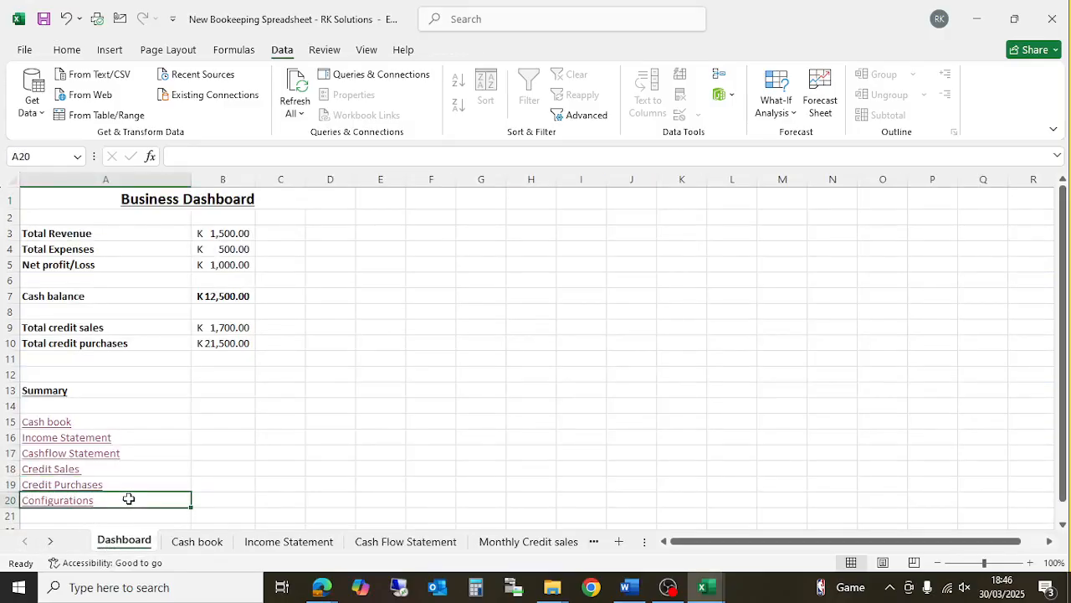
- Unprotect the Dashboard sheet with its password
right_click(125, 543)
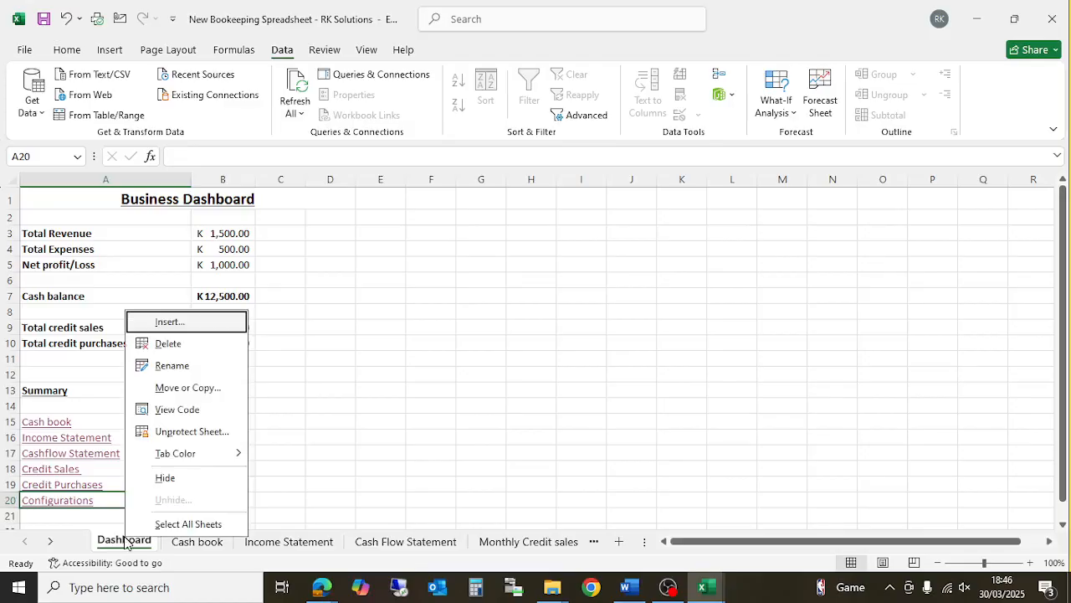
left_click(333, 433)
type("******")
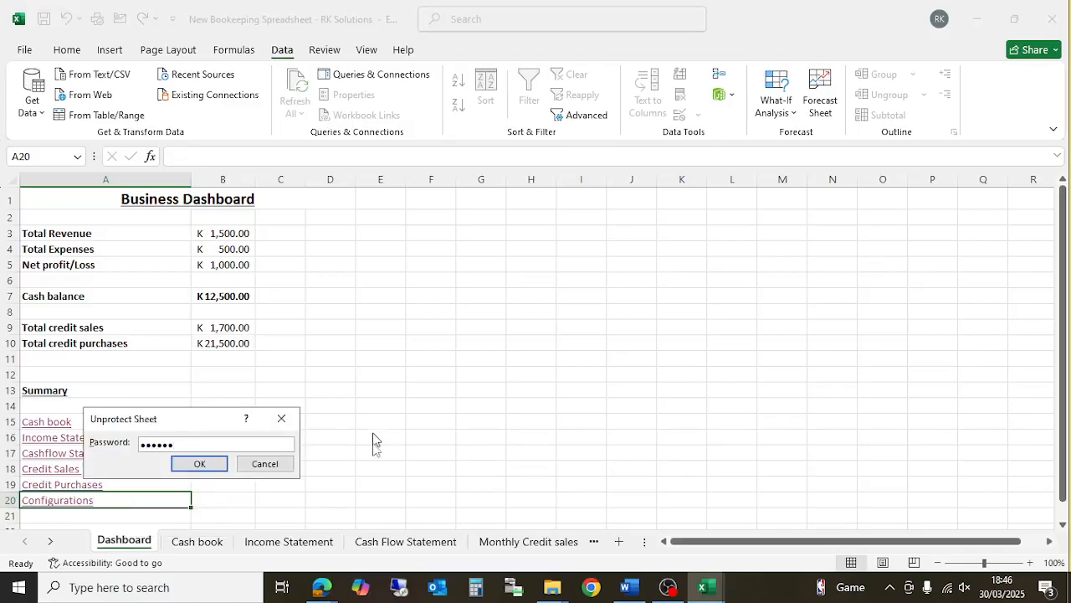
left_click(202, 463)
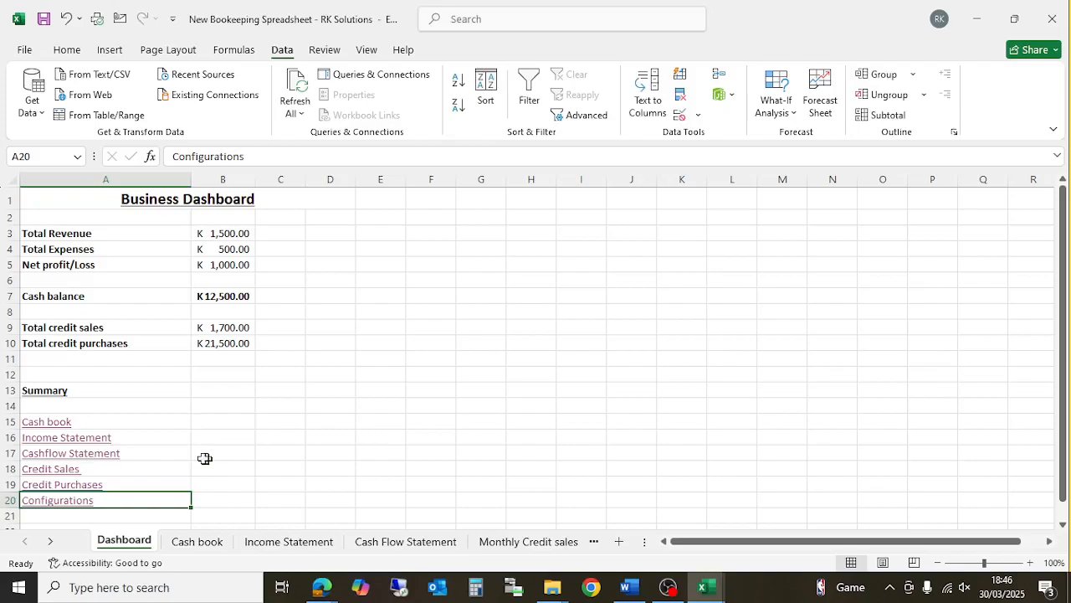
- Retarget the A20 Configurations hyperlink to the Configurations sheet
right_click(114, 500)
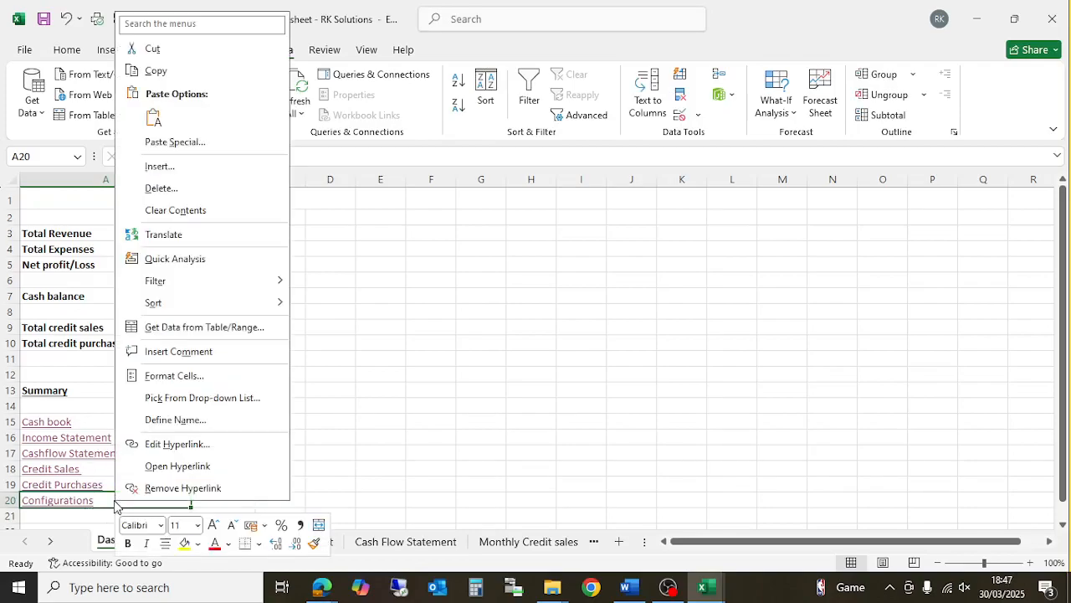
left_click(179, 448)
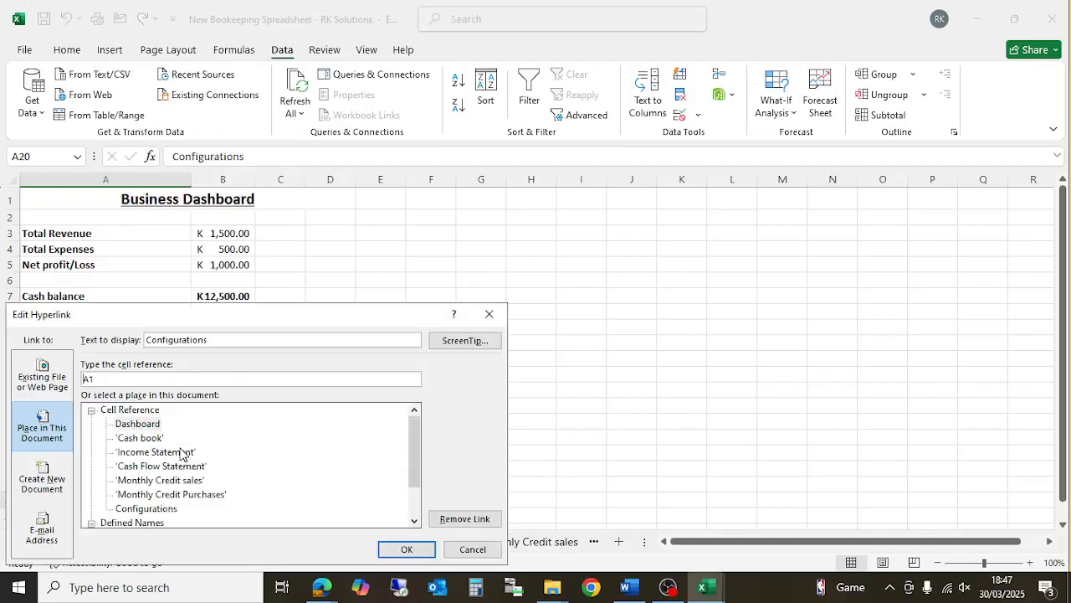
left_click(138, 508)
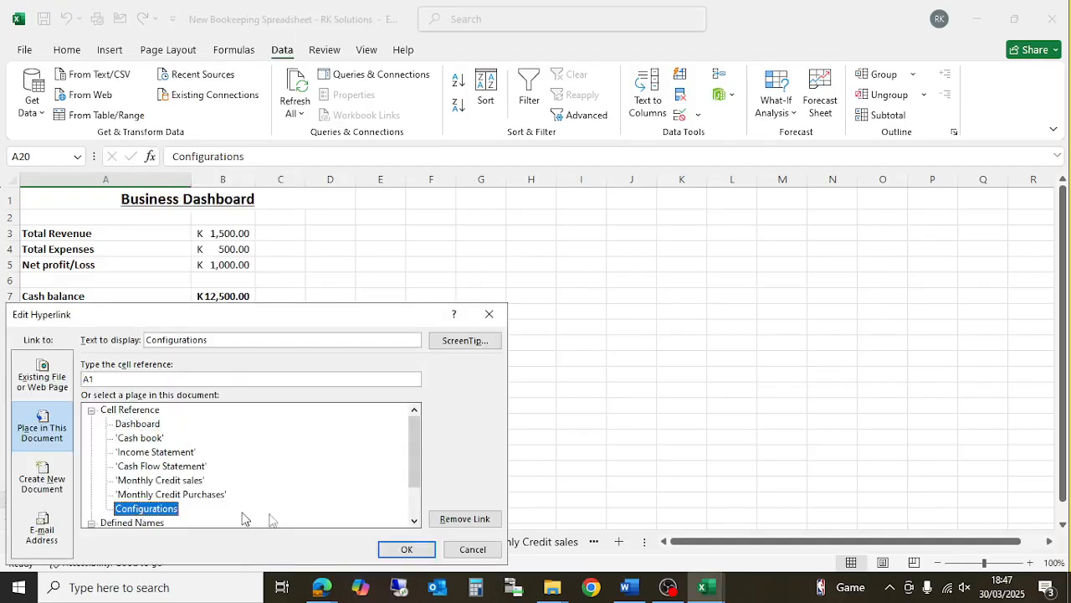
left_click(392, 549)
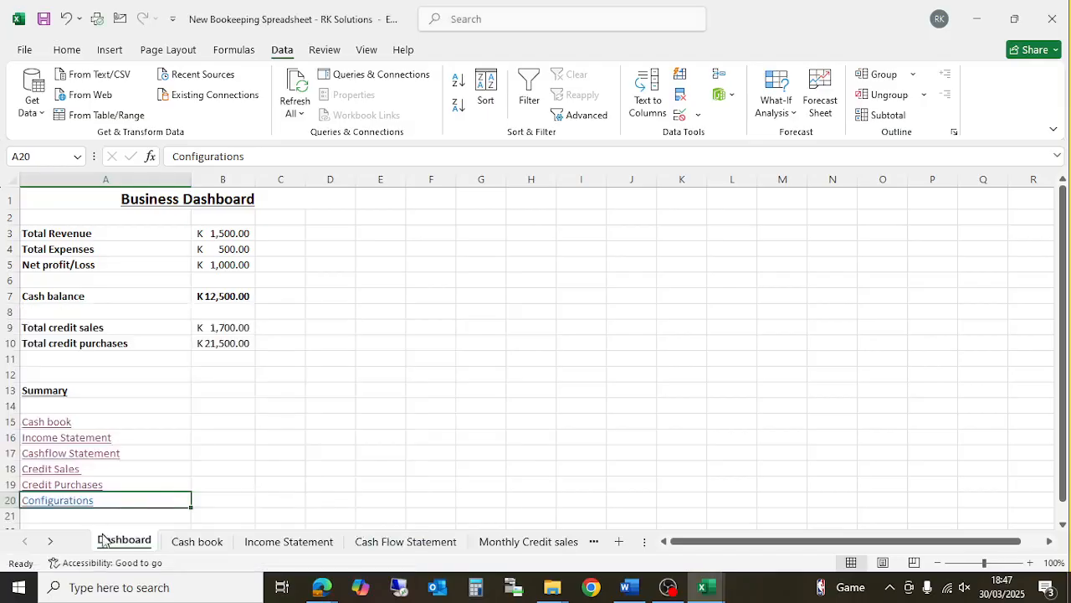
- Protect the Dashboard sheet again with the password, confirming it
right_click(145, 545)
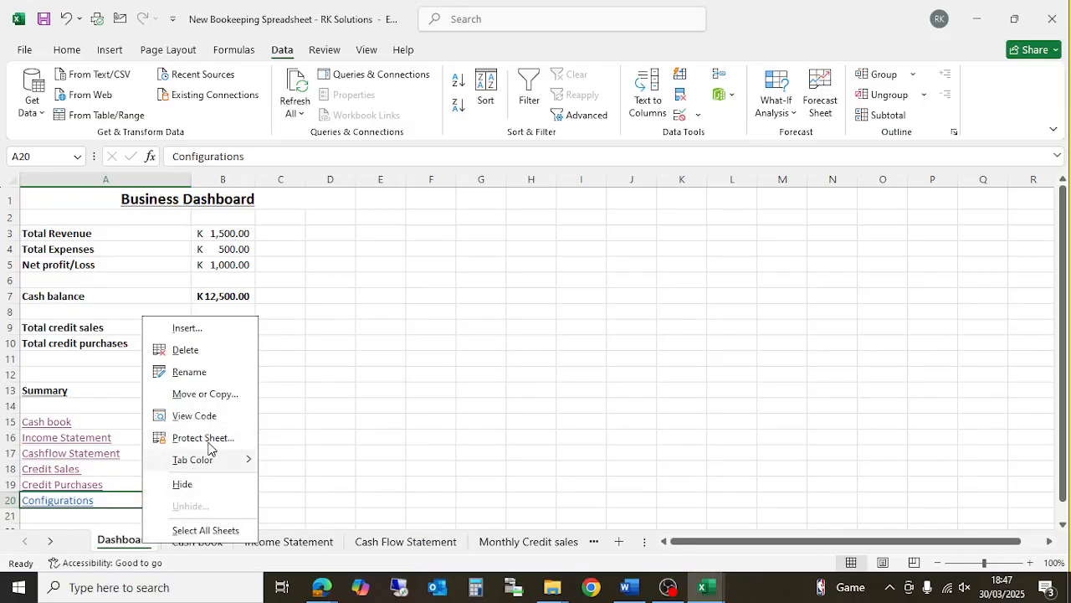
key("Escape")
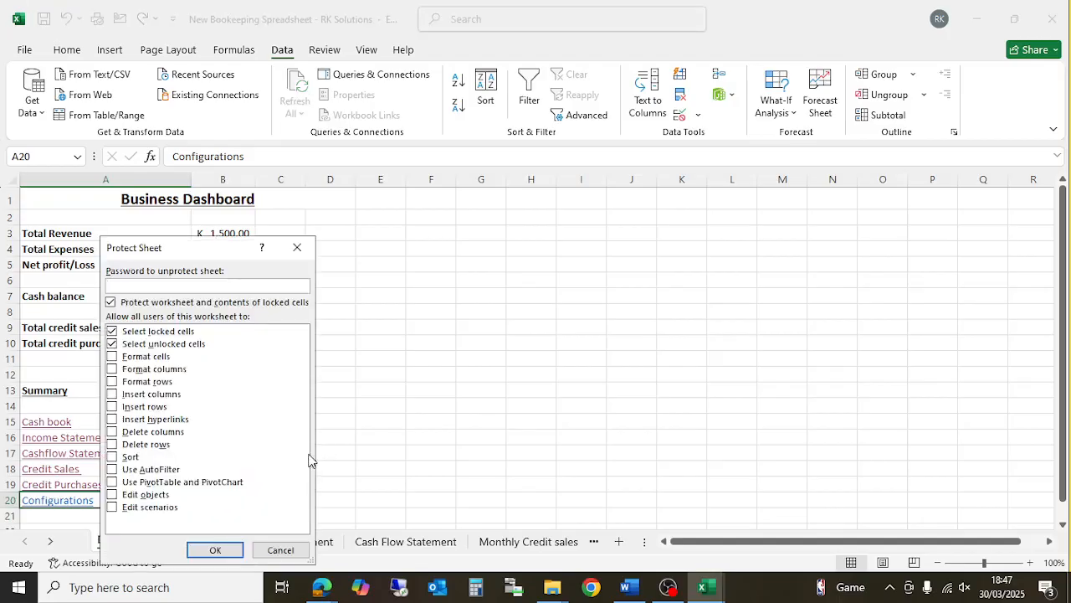
type("******")
key("Return")
type("******")
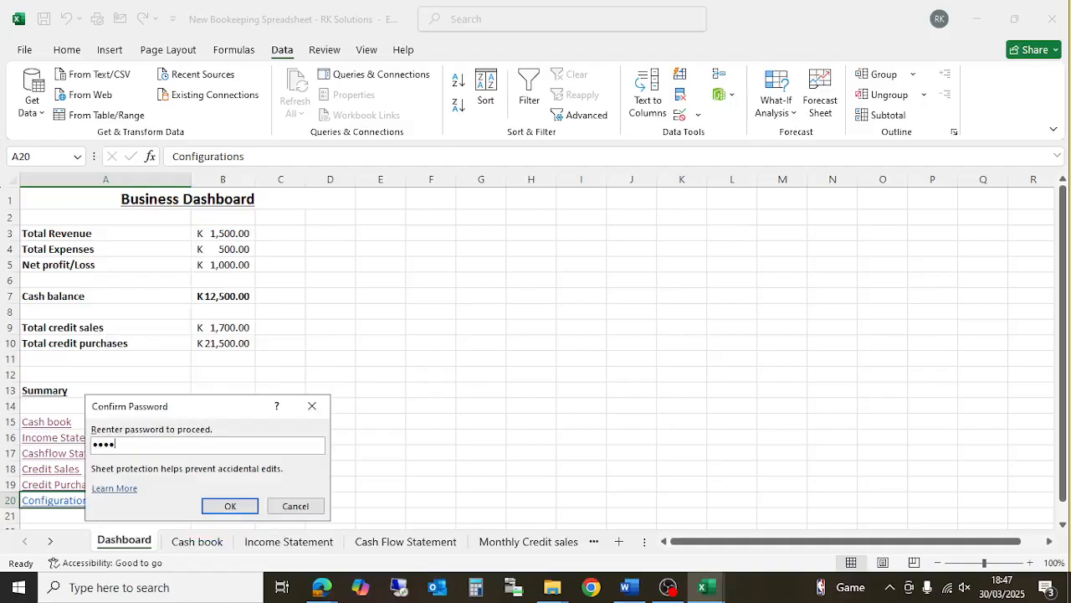
key("Return")
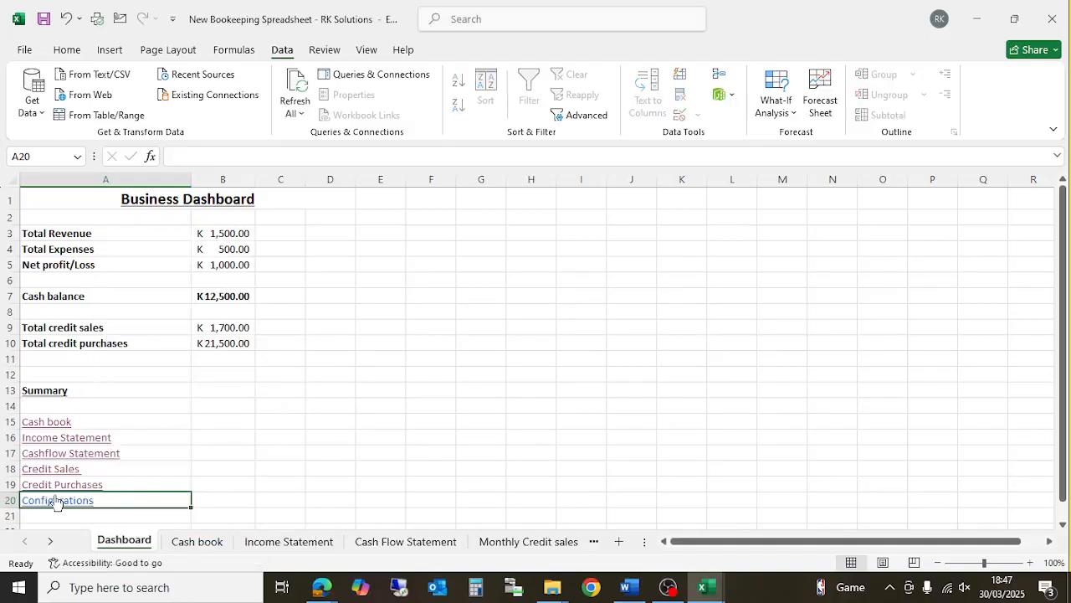
left_click(51, 500)
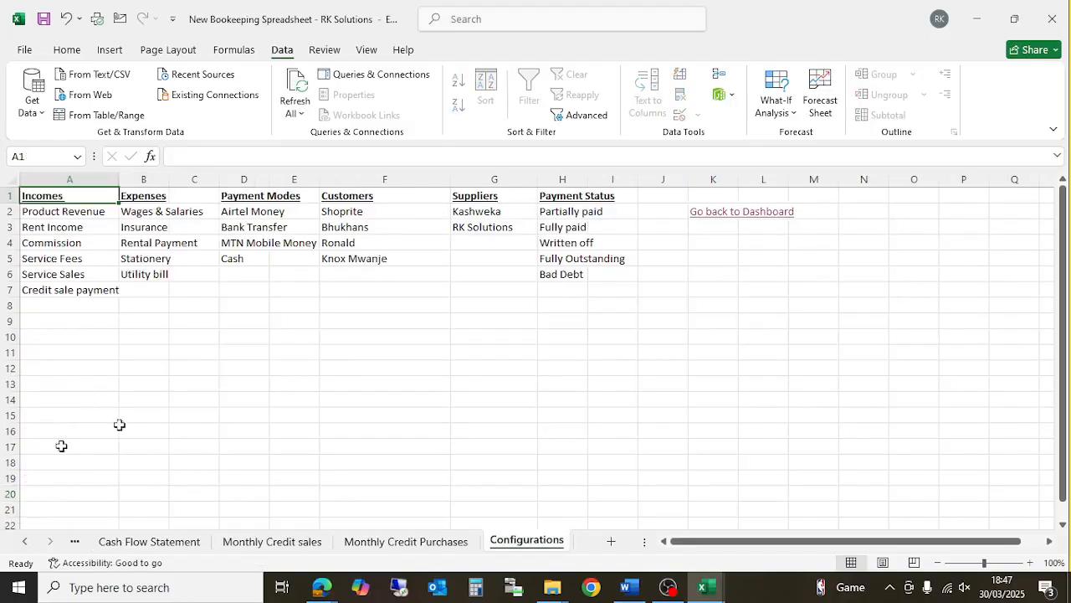
left_click(415, 366)
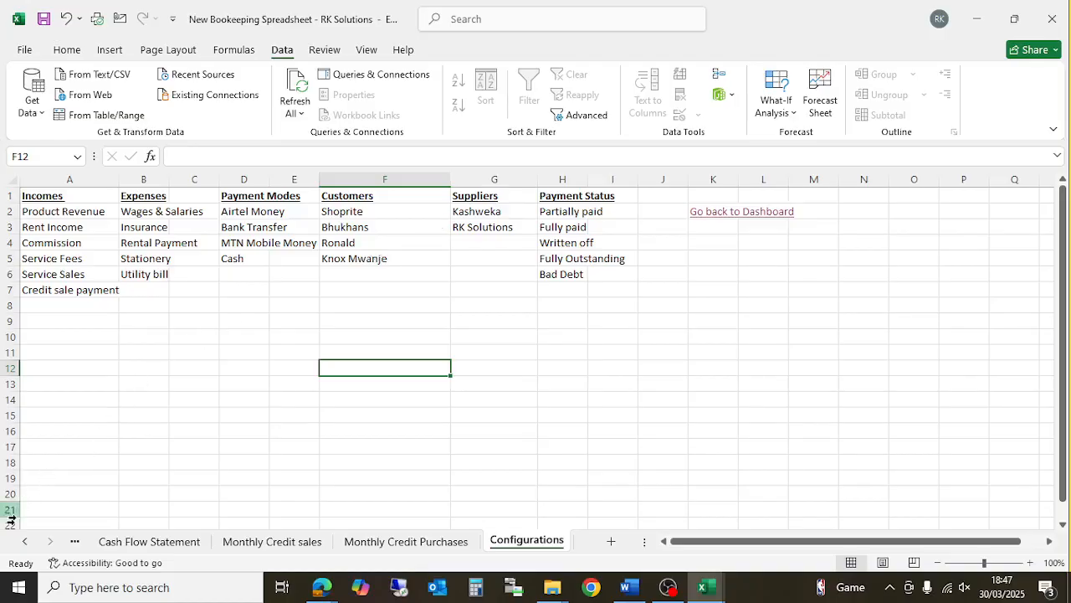
left_click(25, 542)
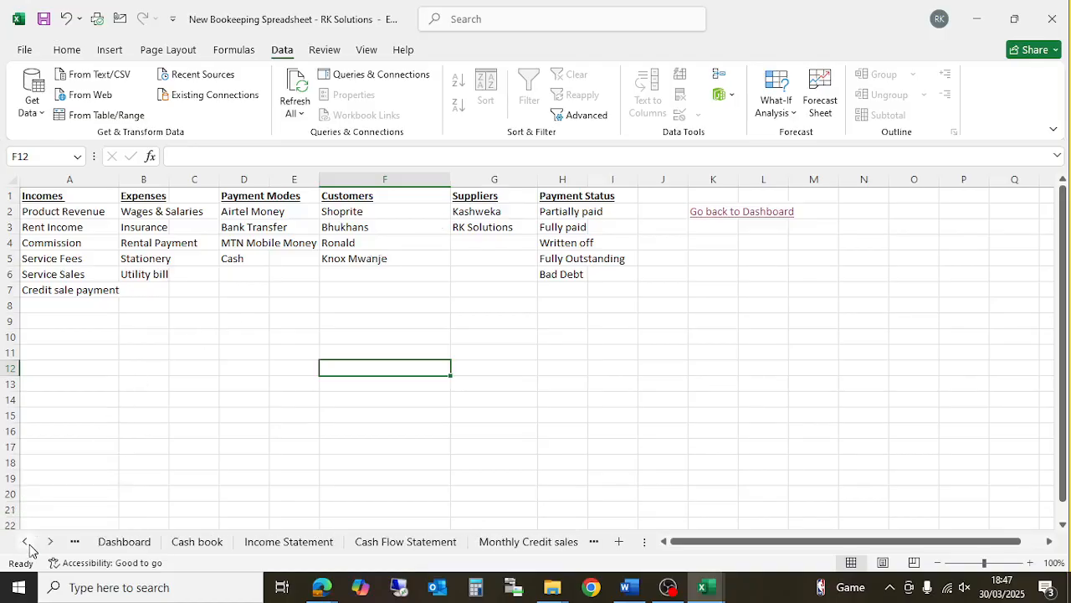
left_click(126, 543)
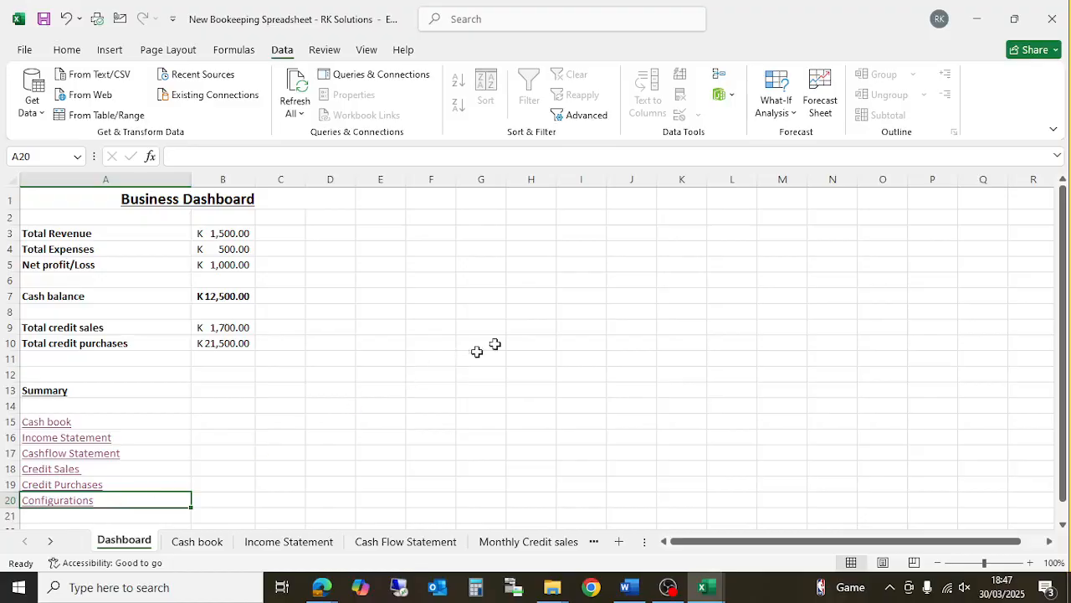
left_click(653, 274)
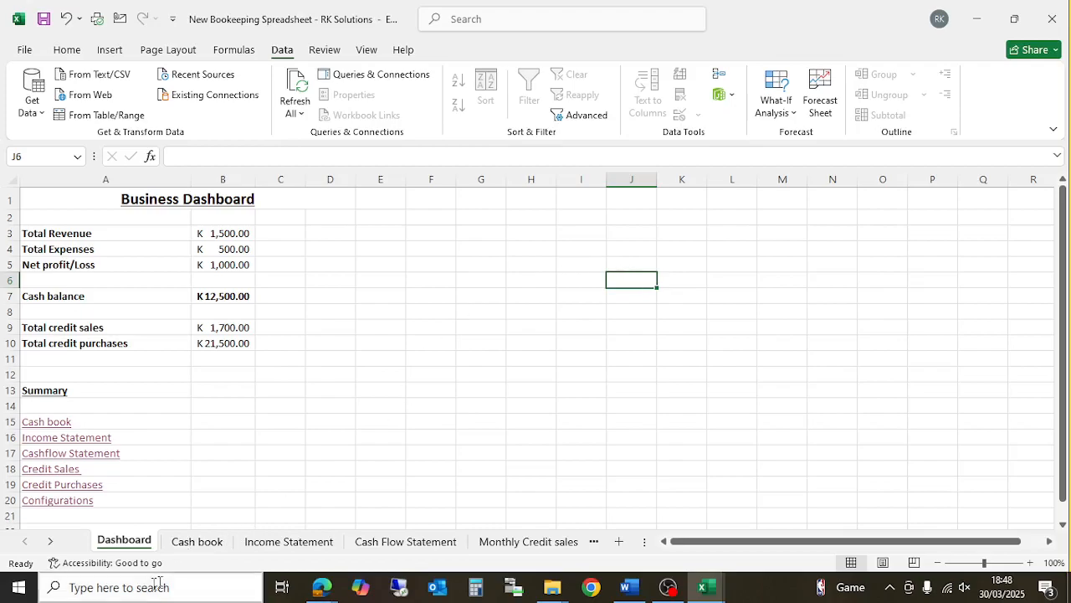
- Go via the Cash book to the Configurations sheet and select B7 below Utility bill
left_click(198, 552)
left_click(621, 287)
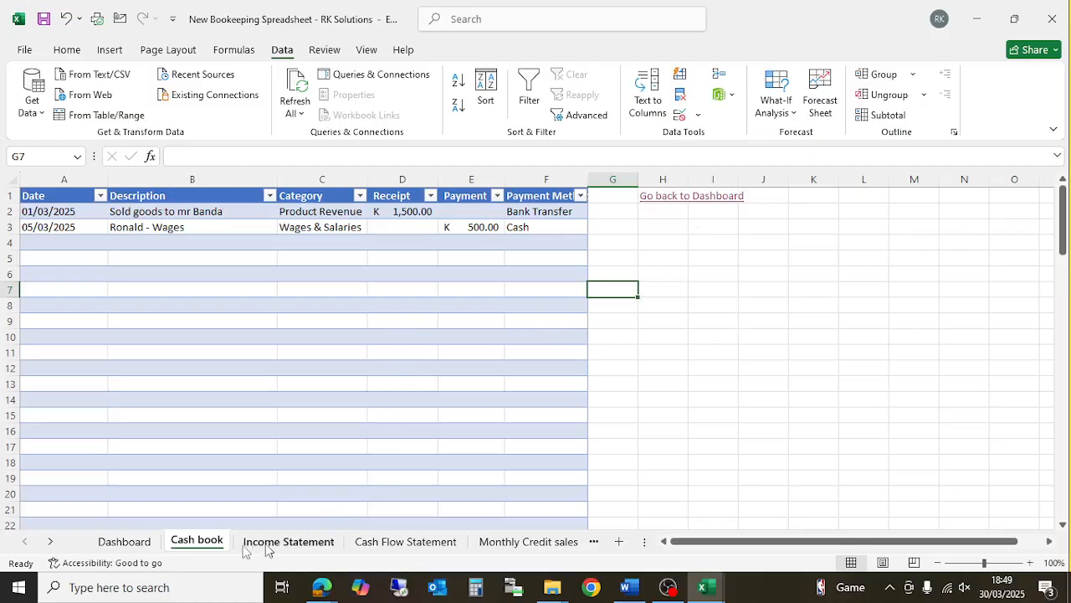
left_click(50, 542)
left_click(51, 541)
left_click(50, 541)
left_click(538, 542)
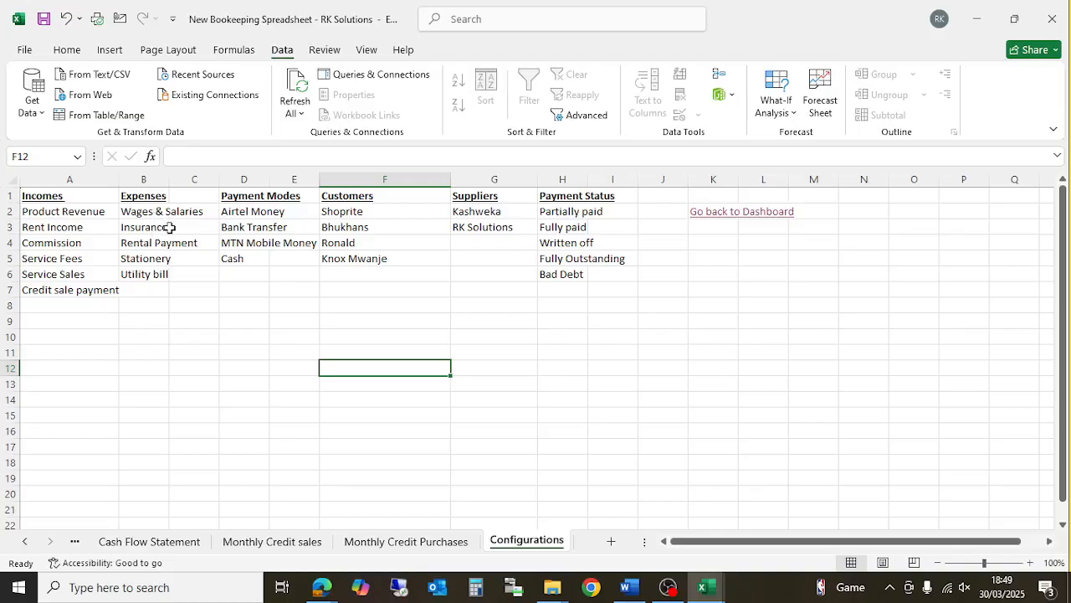
left_click(147, 290)
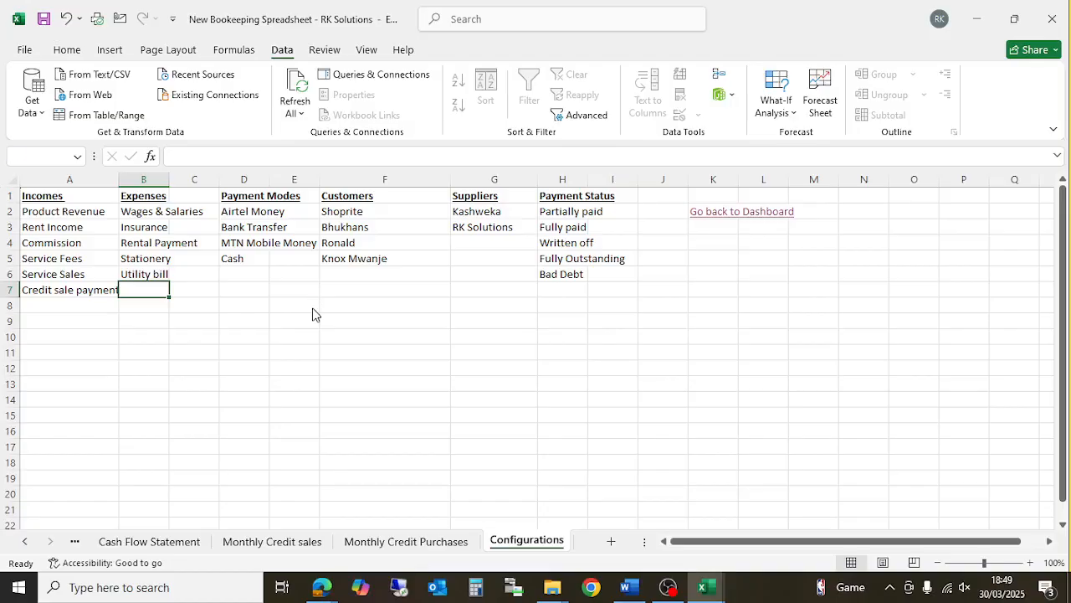
- Unprotect the Configurations sheet with its password after the edit is blocked
key("Delete")
key("Return")
right_click(519, 541)
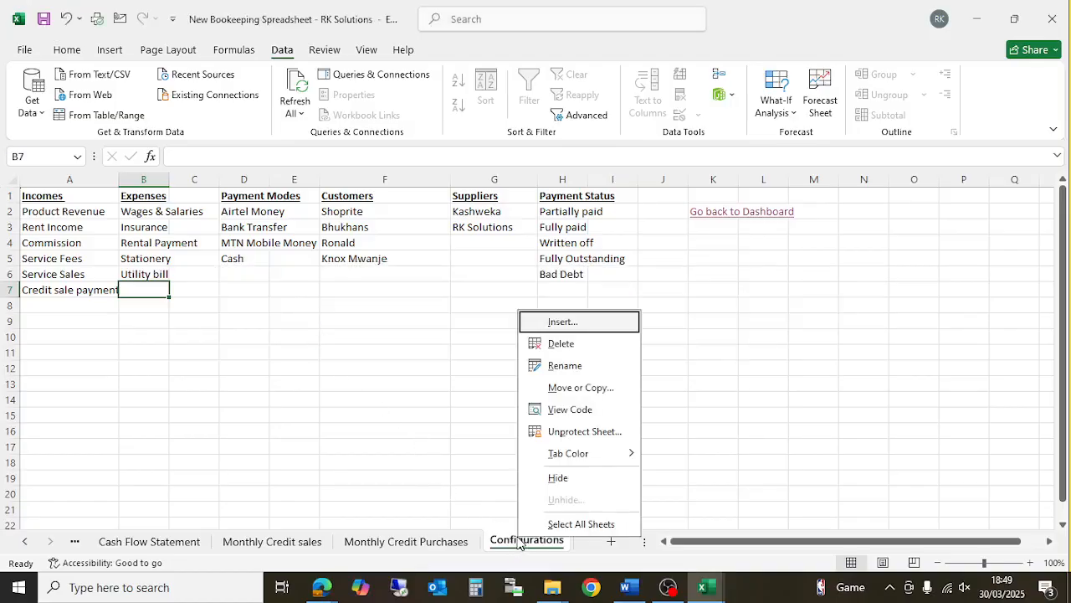
left_click(580, 432)
type("******")
key("Return")
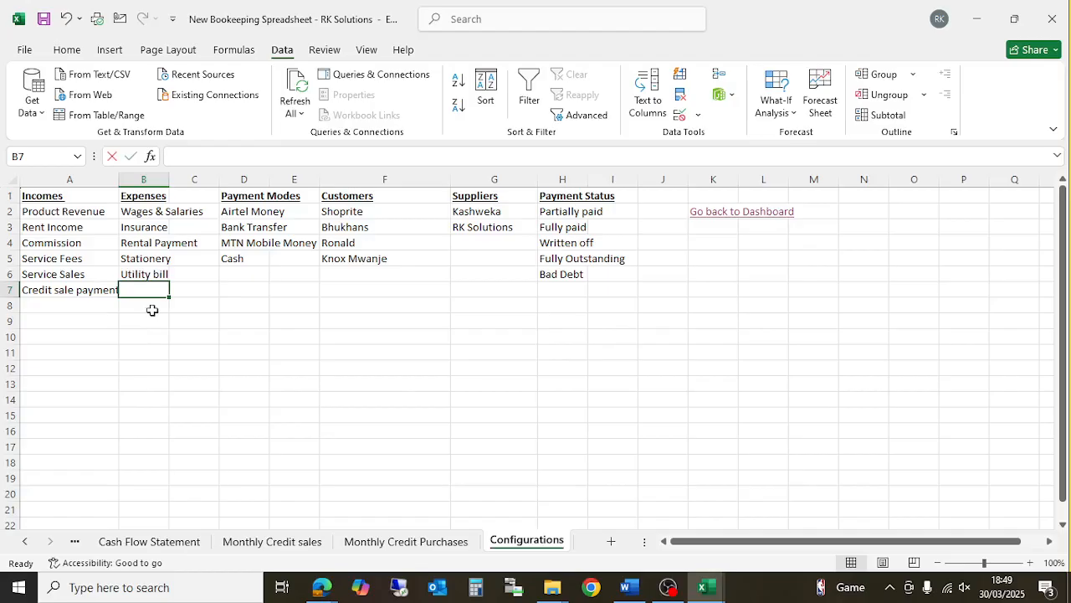
- Enter 'Petty Cash reimbursement' in B7 at the bottom of the Expenses list
type("Petty Cash")
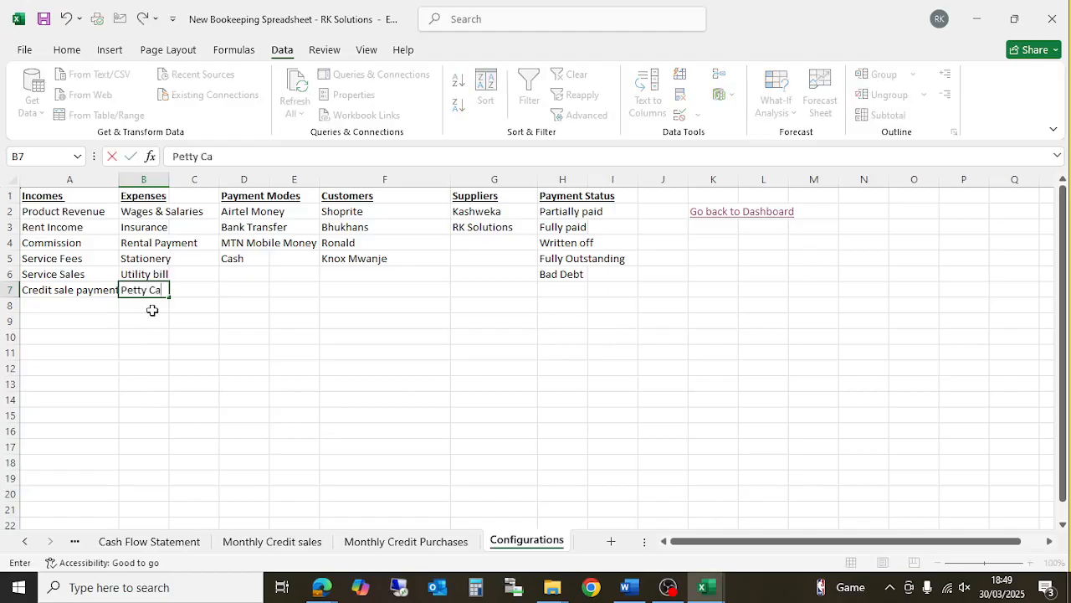
left_click(153, 310)
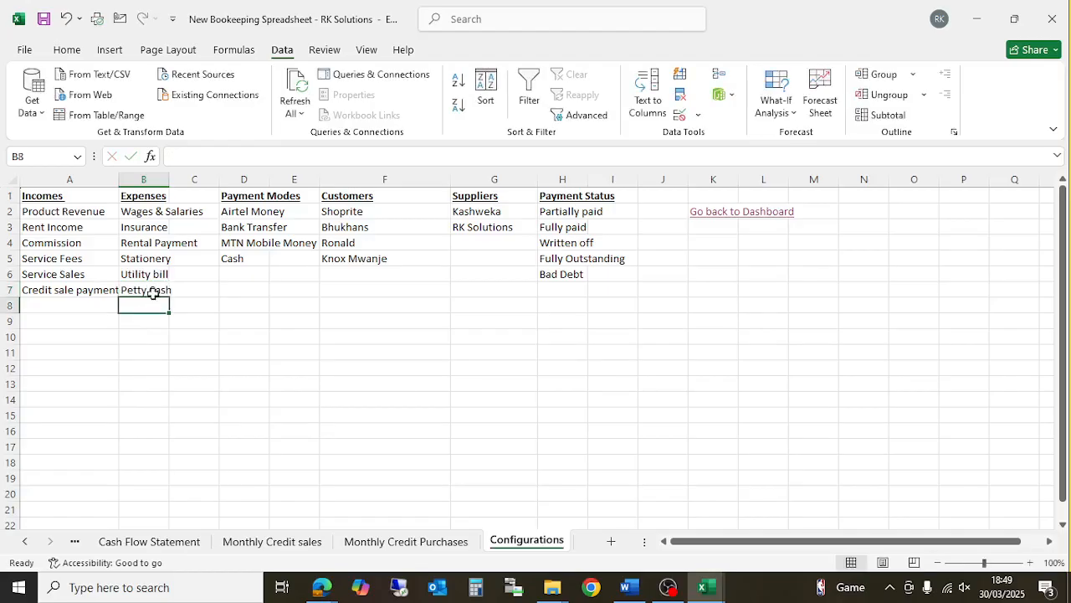
left_click(155, 290)
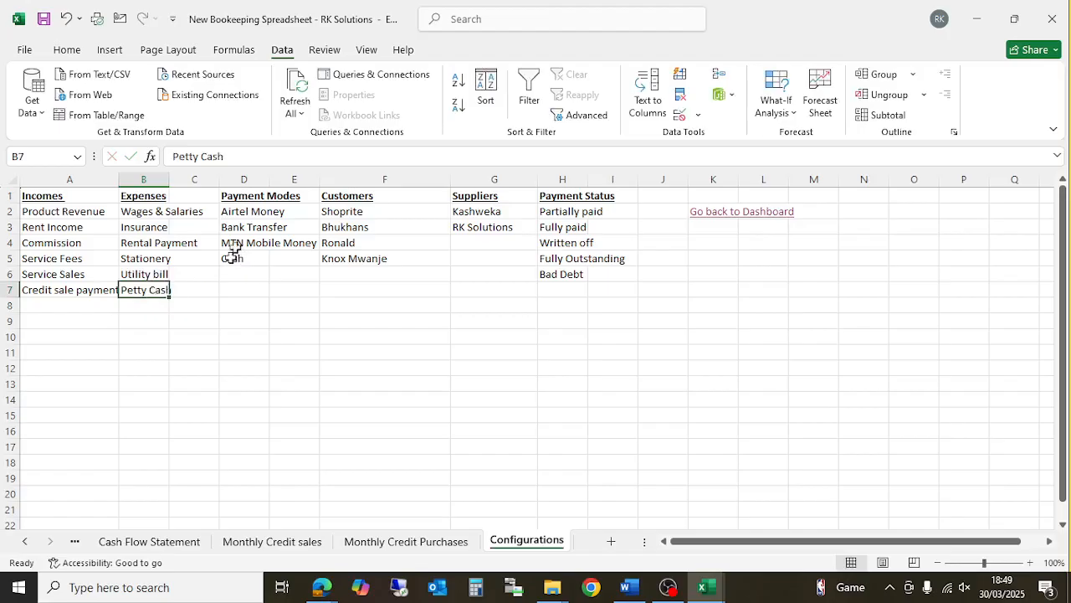
key("F2")
type("re")
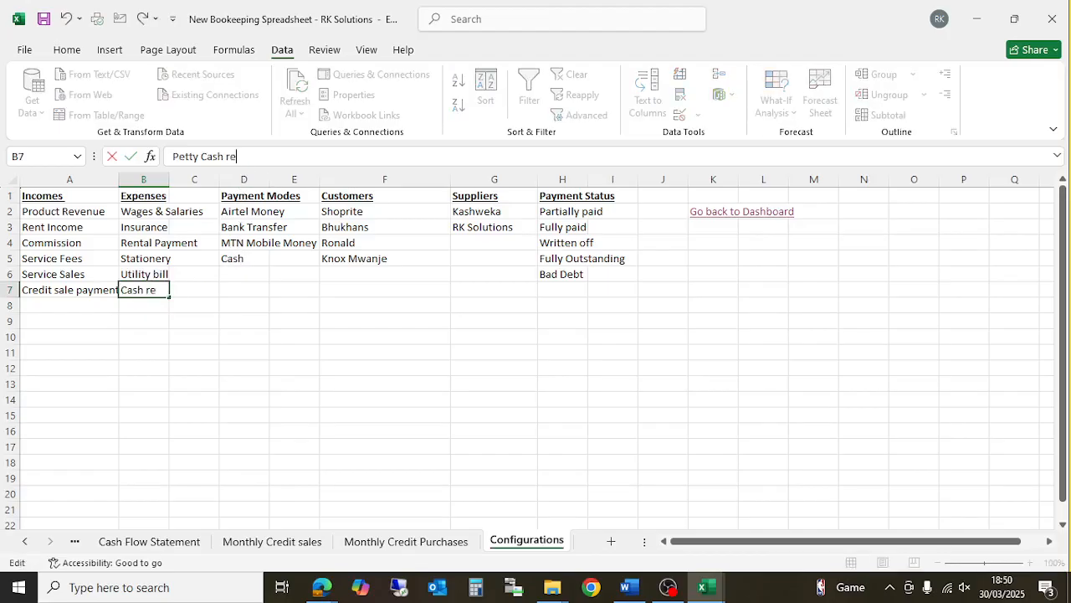
type("imbursement")
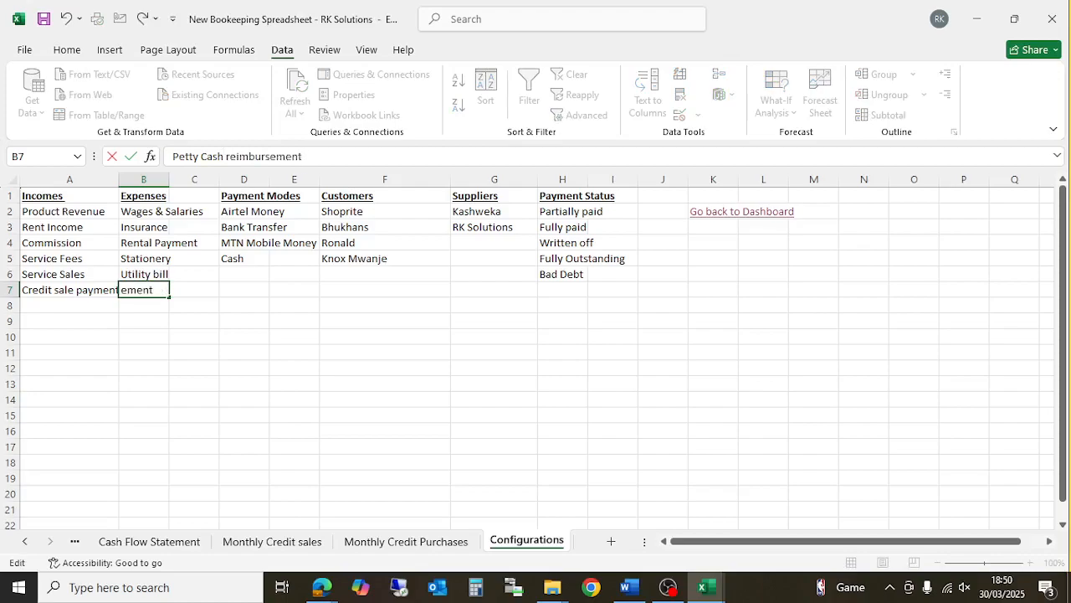
key("Return")
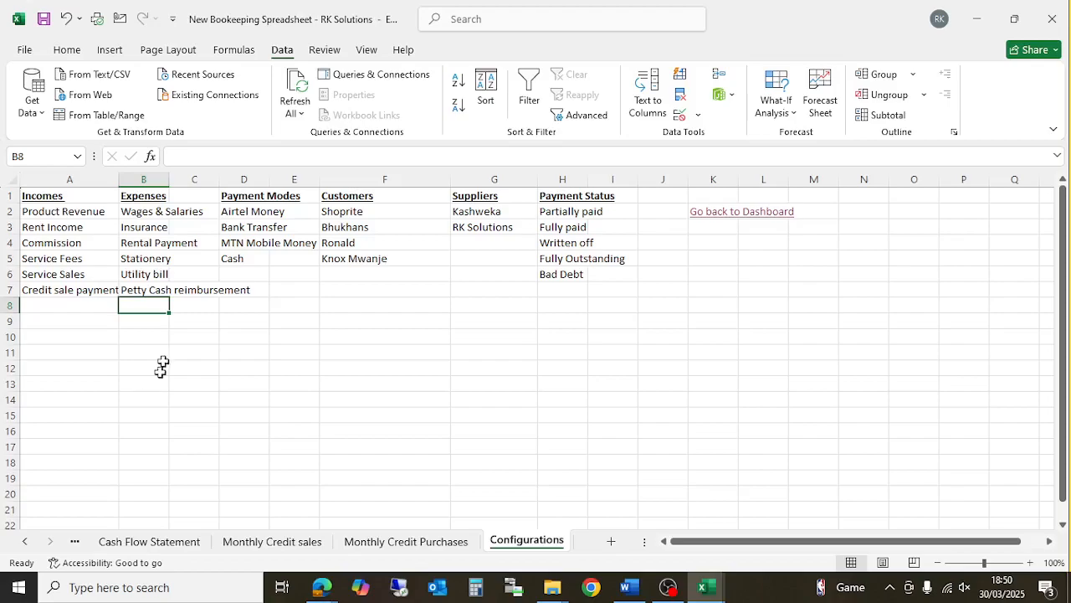
- Switch to the Cash book sheet and select its first empty row
left_click(25, 543)
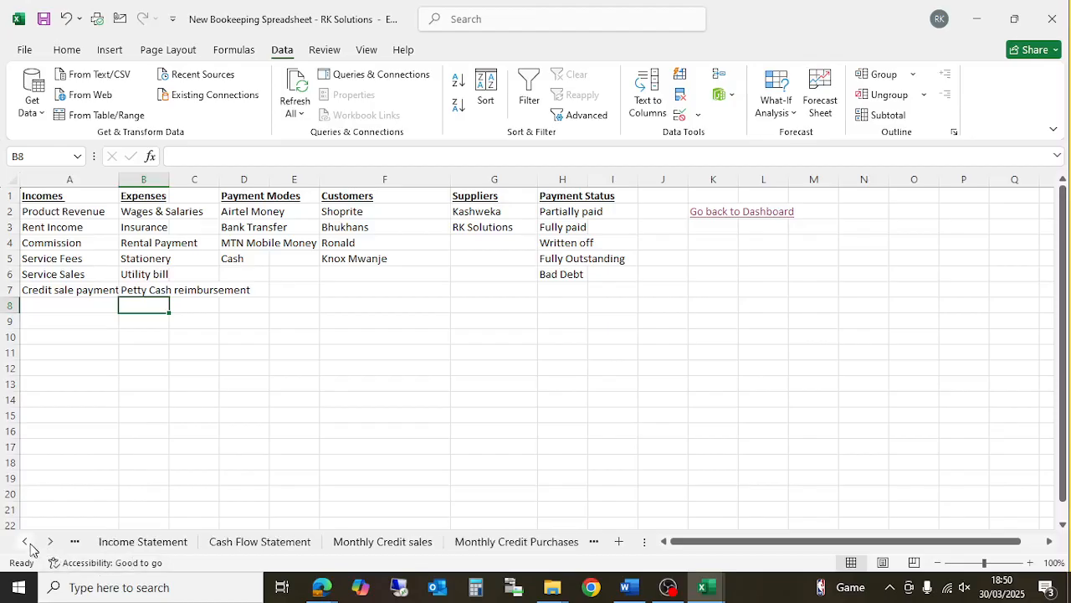
left_click(23, 545)
left_click(23, 544)
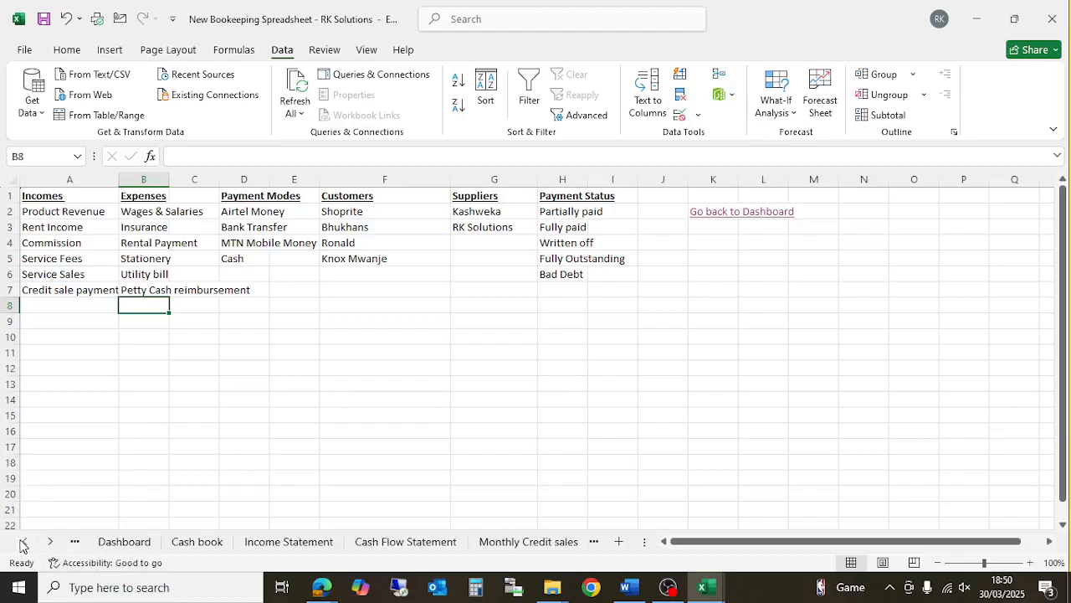
left_click(203, 541)
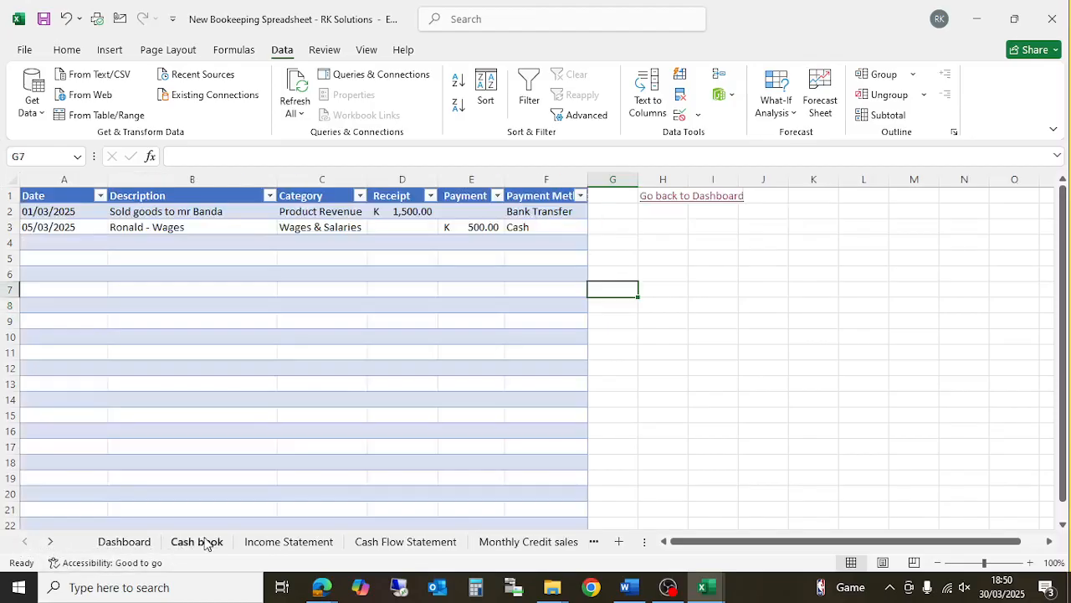
left_click(119, 243)
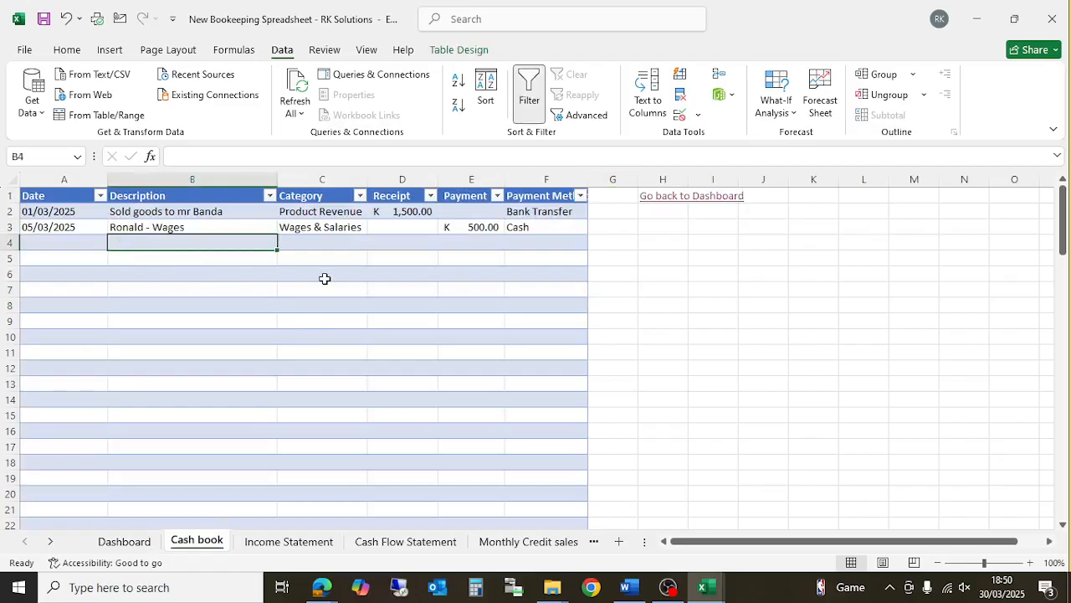
- Enter the date 10/03/2025 in A4 and 'Petty cash' in B4
left_click(52, 245)
type("10")
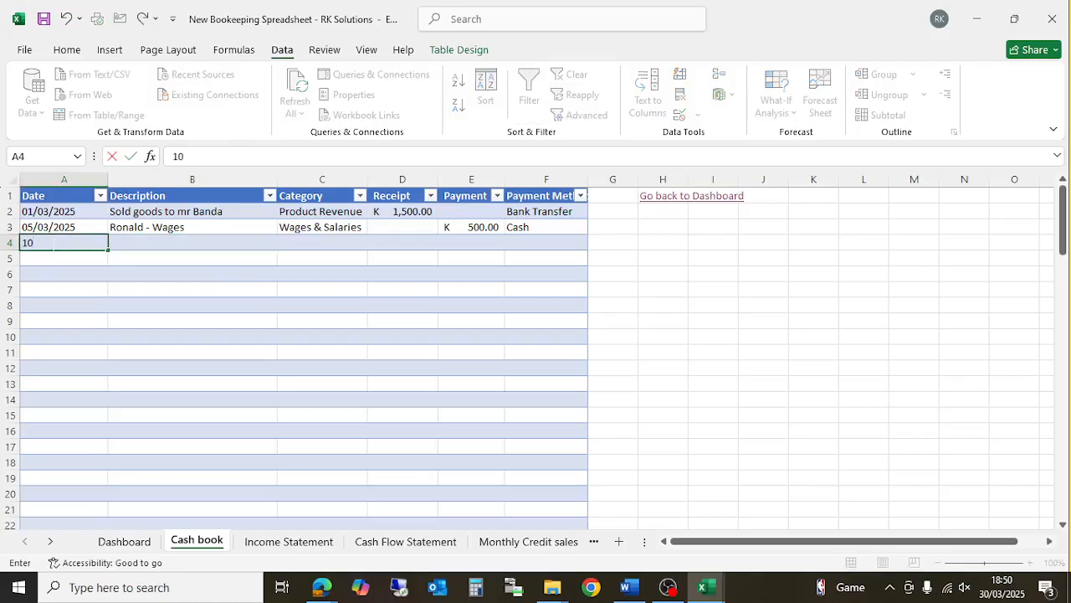
type("/3/2025")
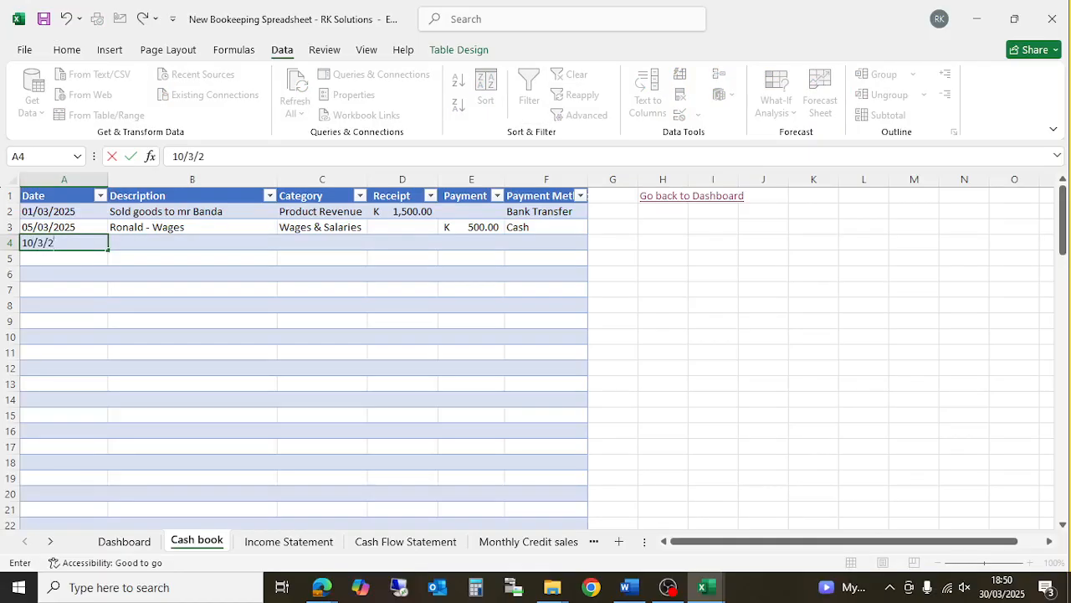
key("Tab")
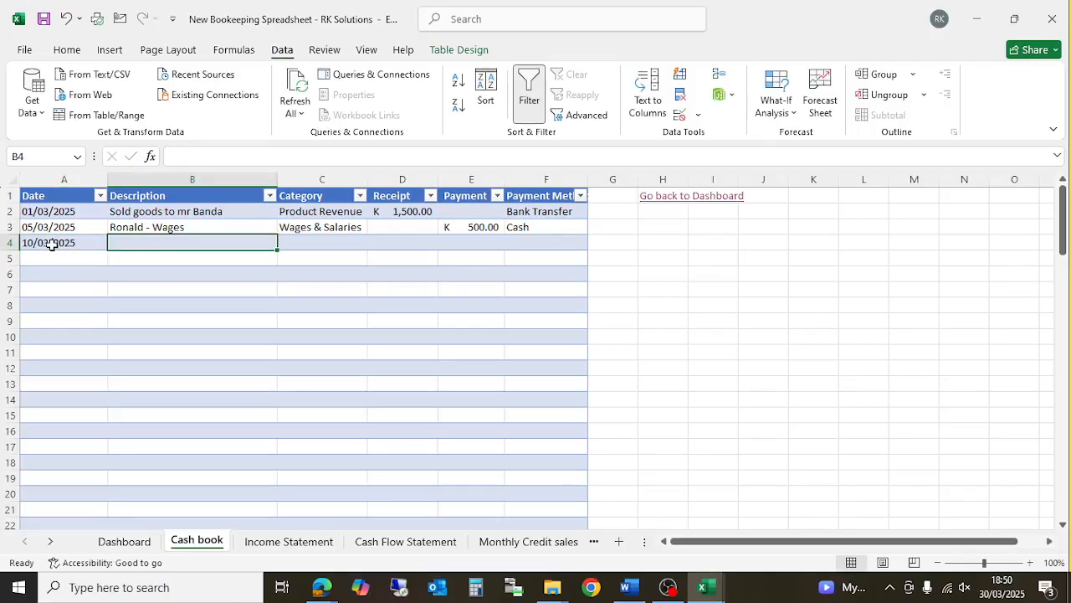
type("Petty")
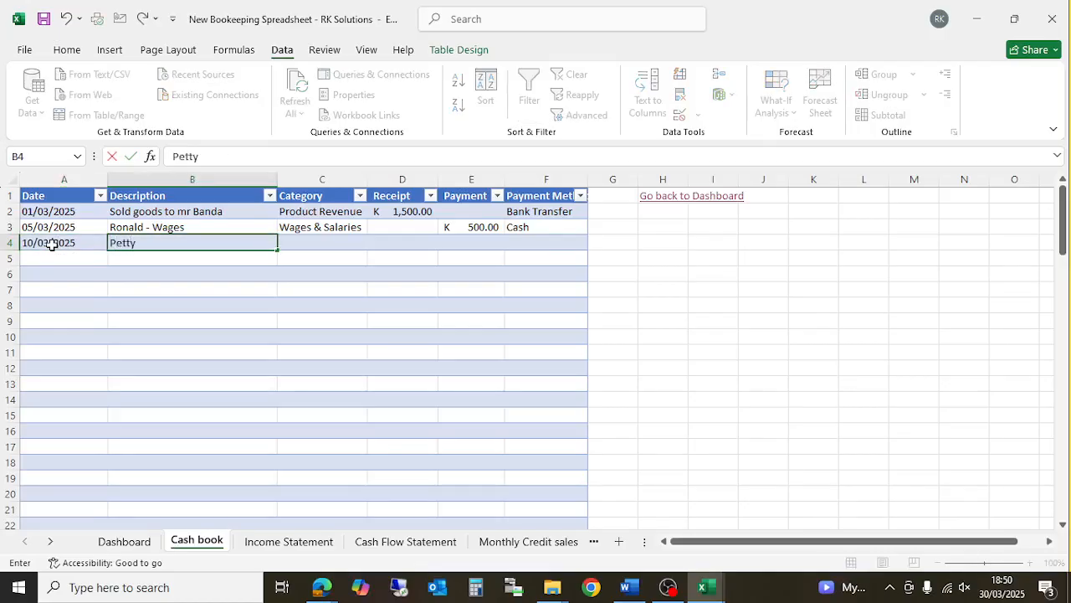
type(" cash")
key("ctrl+Return")
- Choose Petty Cash reimbursement from the C4 Category dropdown
key("Tab")
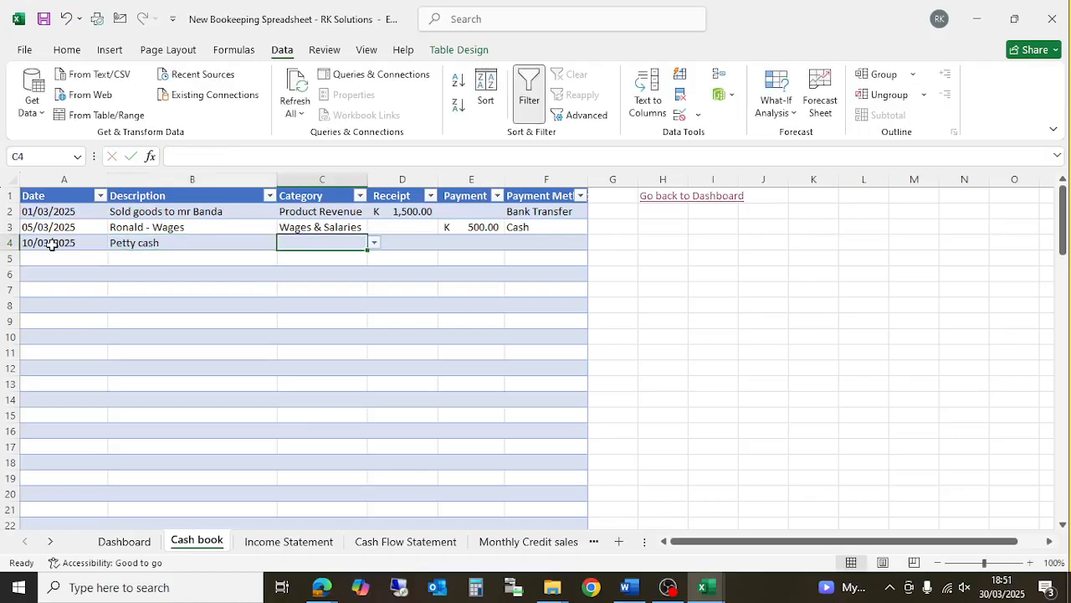
left_click(374, 242)
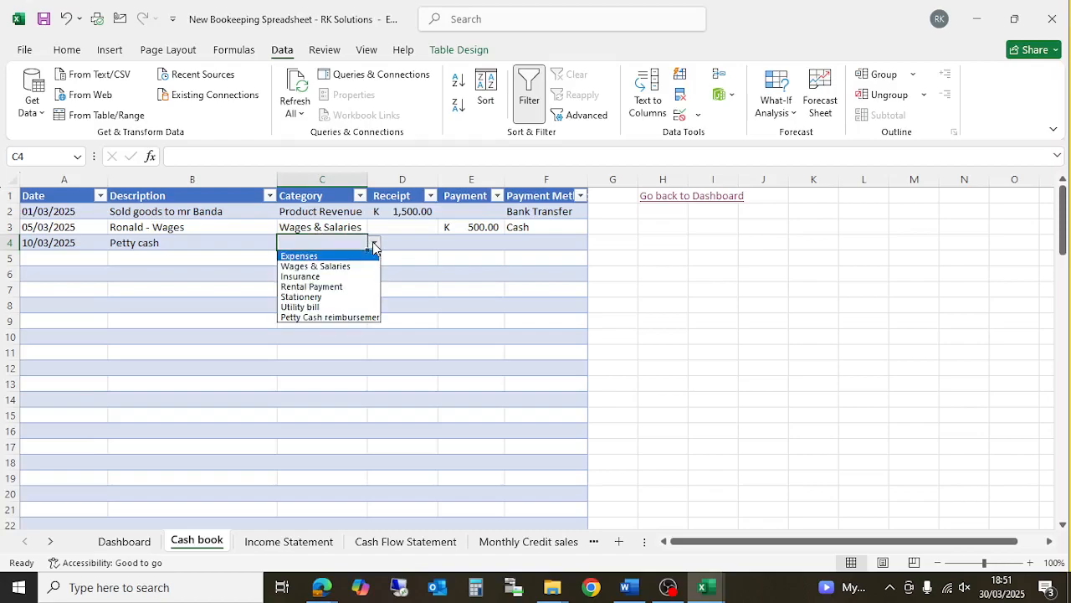
left_click(329, 317)
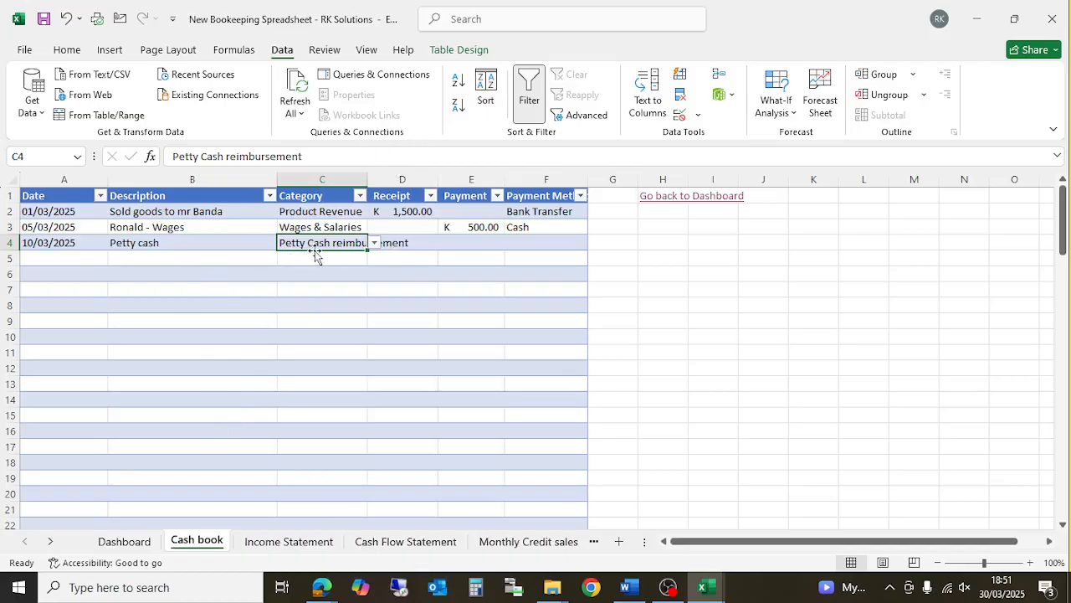
left_click(166, 240)
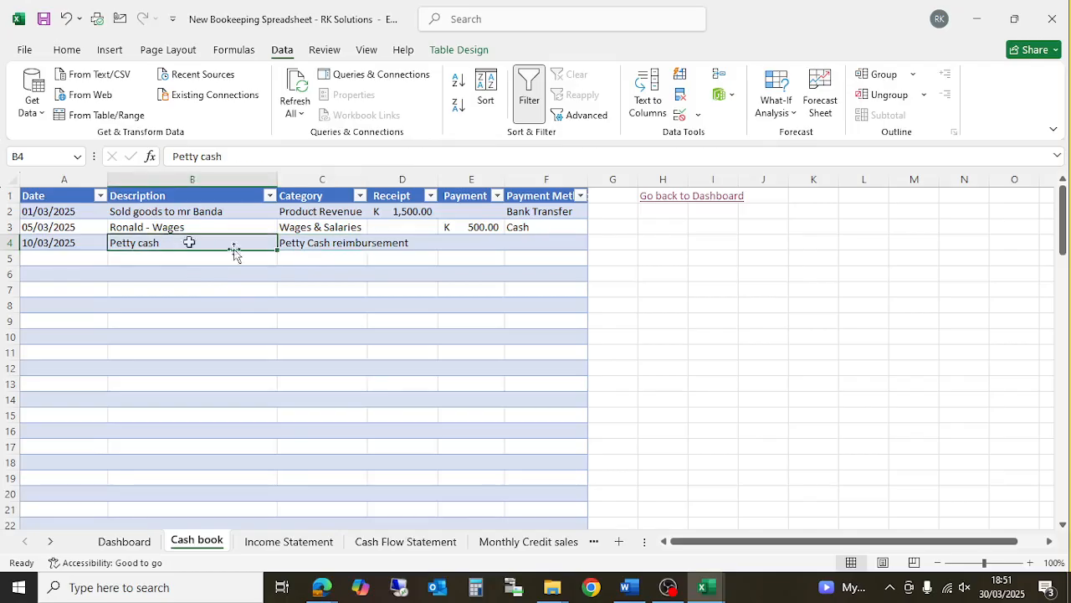
left_click(313, 242)
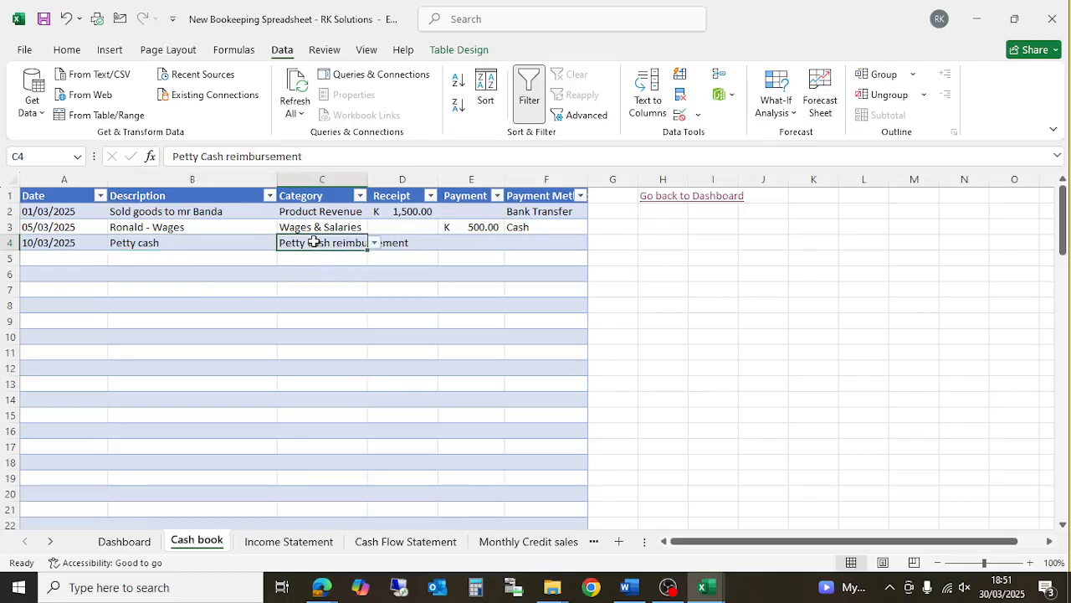
- Clear the Petty Cash reimbursement entry from B7 on the Configurations sheet
left_click(51, 542)
left_click(51, 541)
left_click(51, 541)
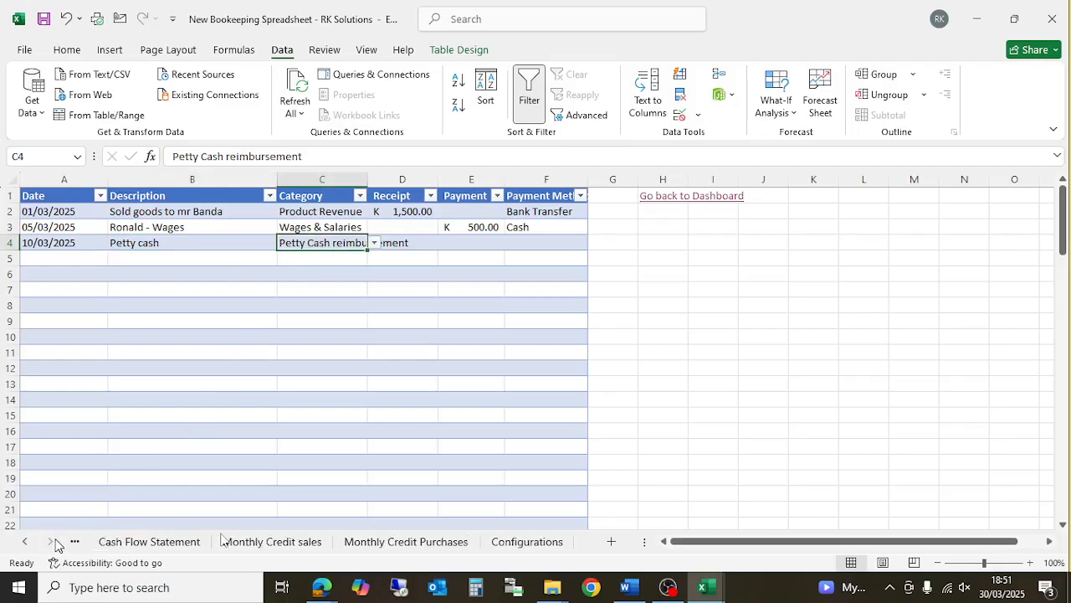
left_click(519, 541)
double_click(149, 289)
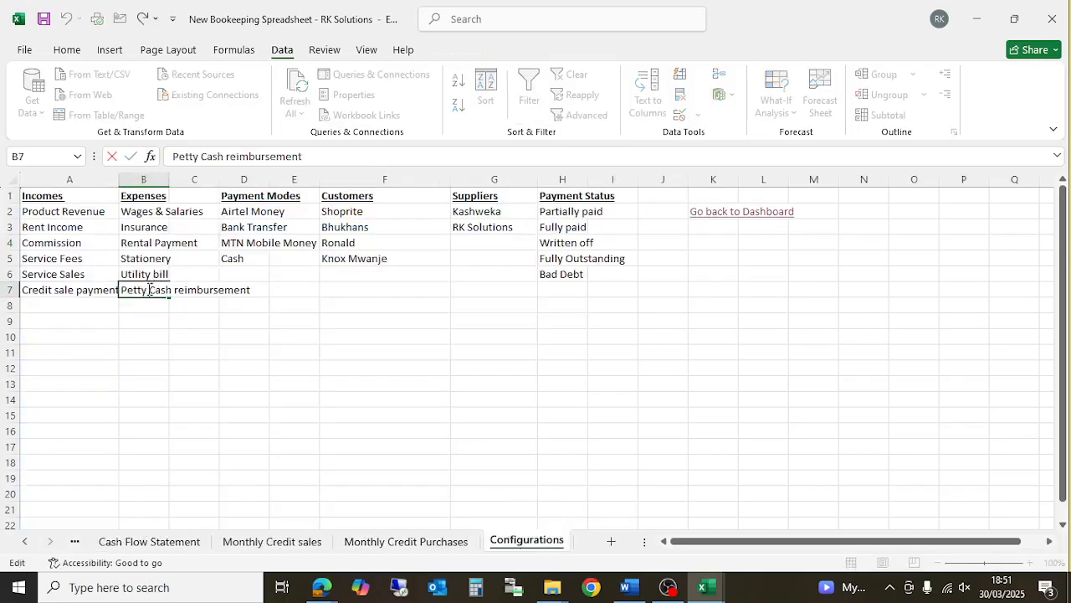
left_click_drag(334, 156, 160, 163)
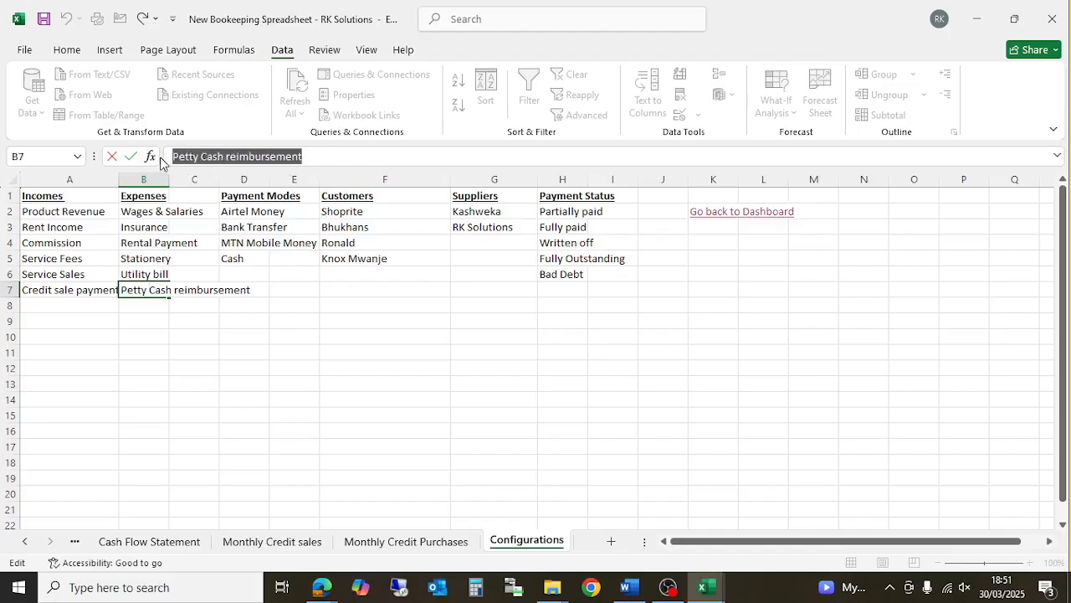
key("BackSpace")
left_click(260, 415)
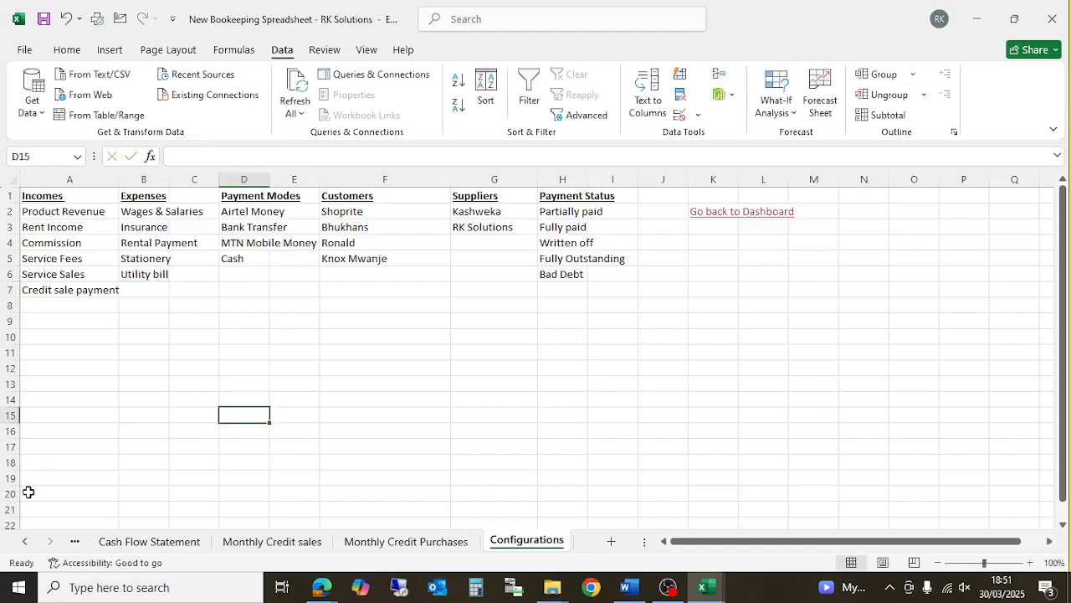
- Protect the Configurations sheet with a password, re-entering it to confirm
right_click(502, 545)
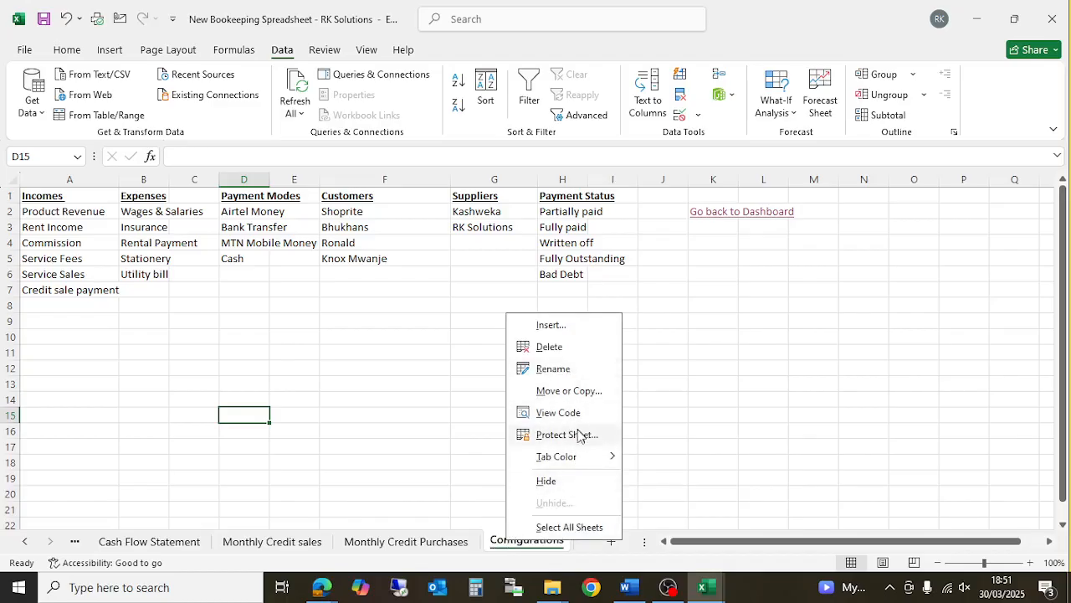
left_click(710, 416)
key("alt+r")
type("ps******")
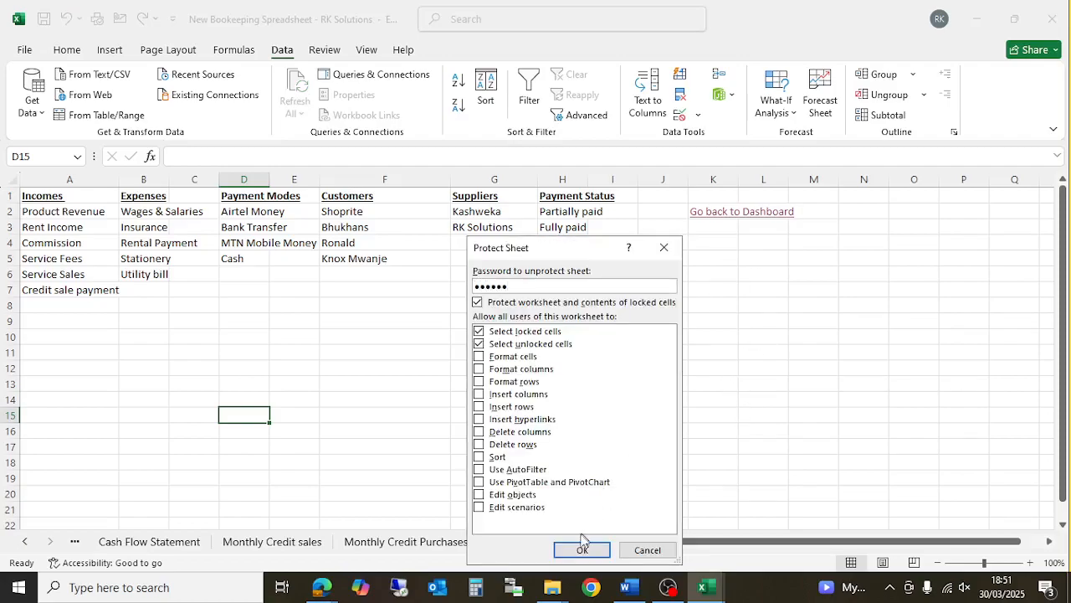
left_click(583, 549)
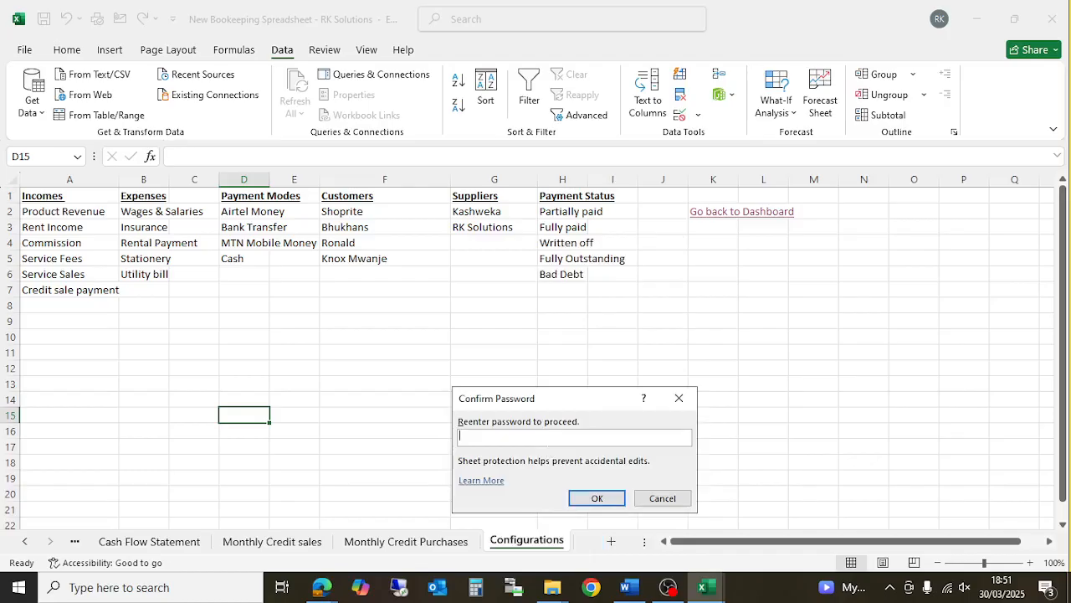
type("******")
left_click(597, 498)
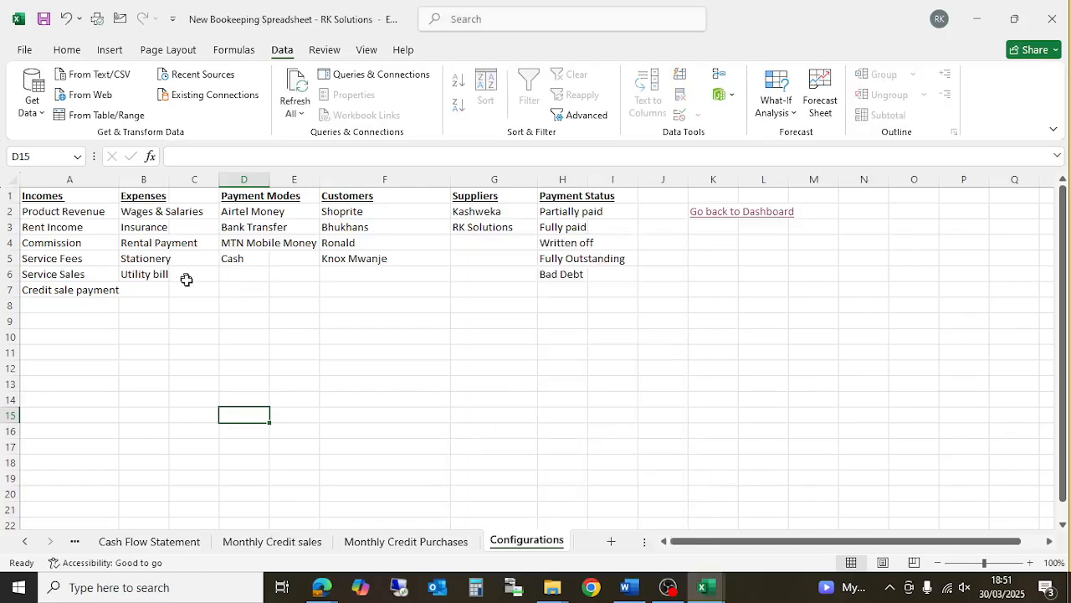
left_click(32, 544)
- On the Cash book, set the 10/03/2025 petty cash entry's category in C4 to Stationery
left_click(220, 542)
scroll(268, 287, "up", 3)
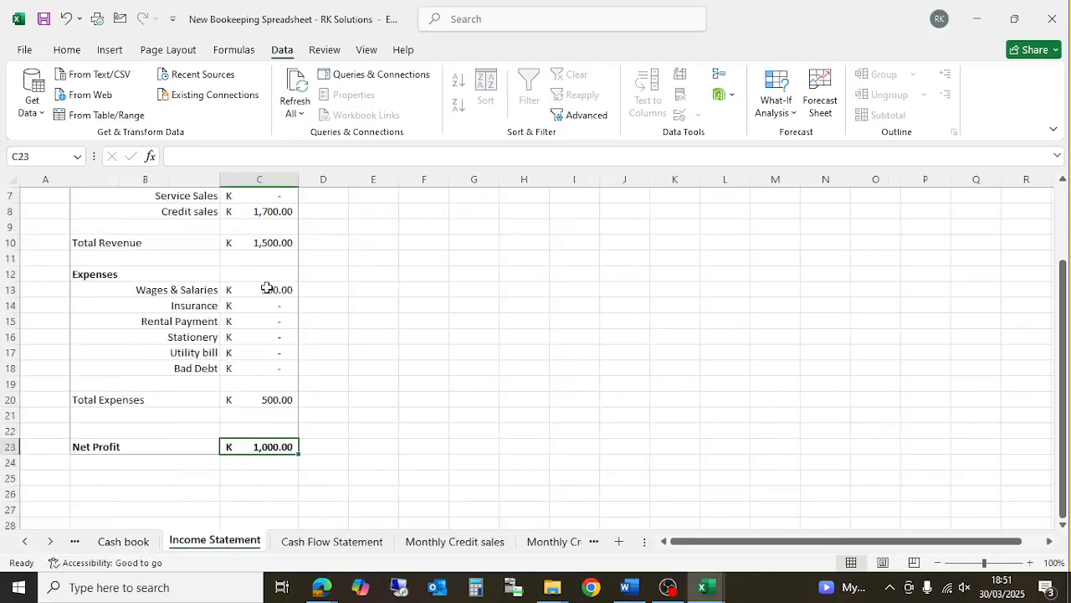
left_click(117, 542)
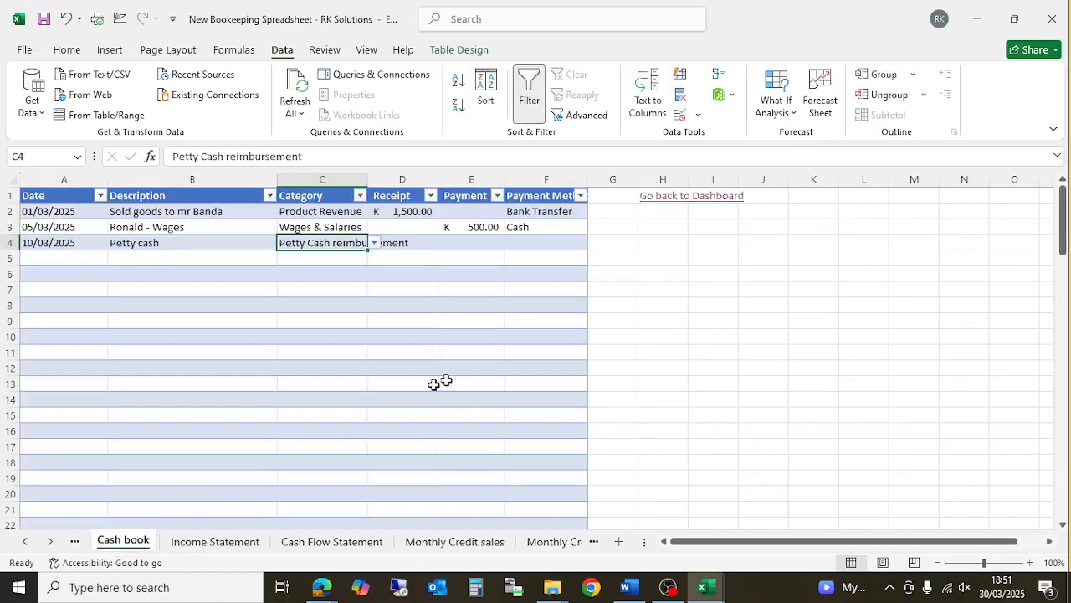
left_click(358, 290)
left_click(358, 245)
left_click(373, 244)
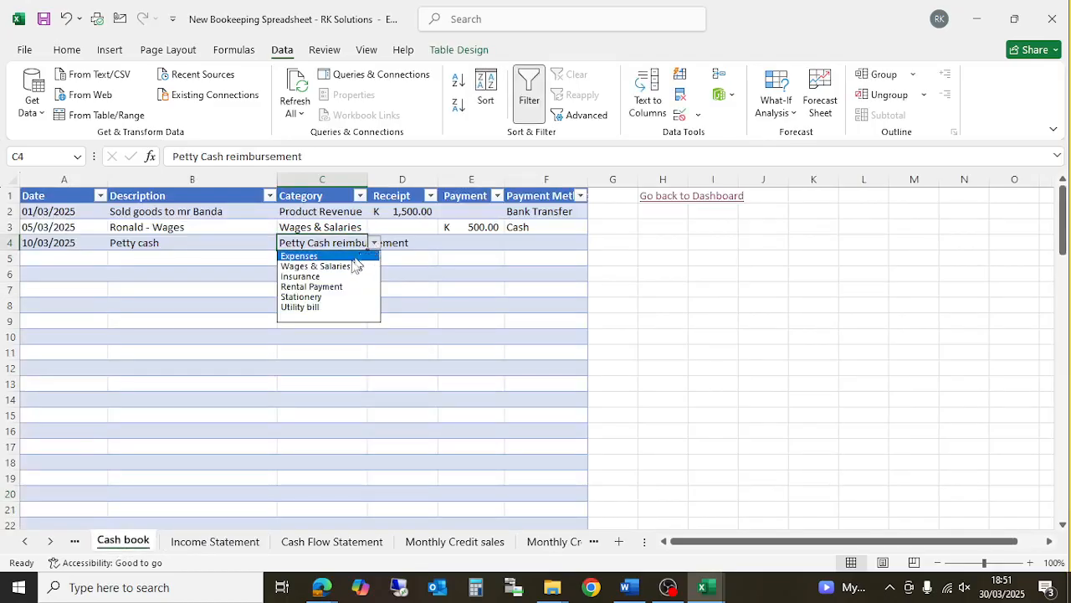
left_click(335, 299)
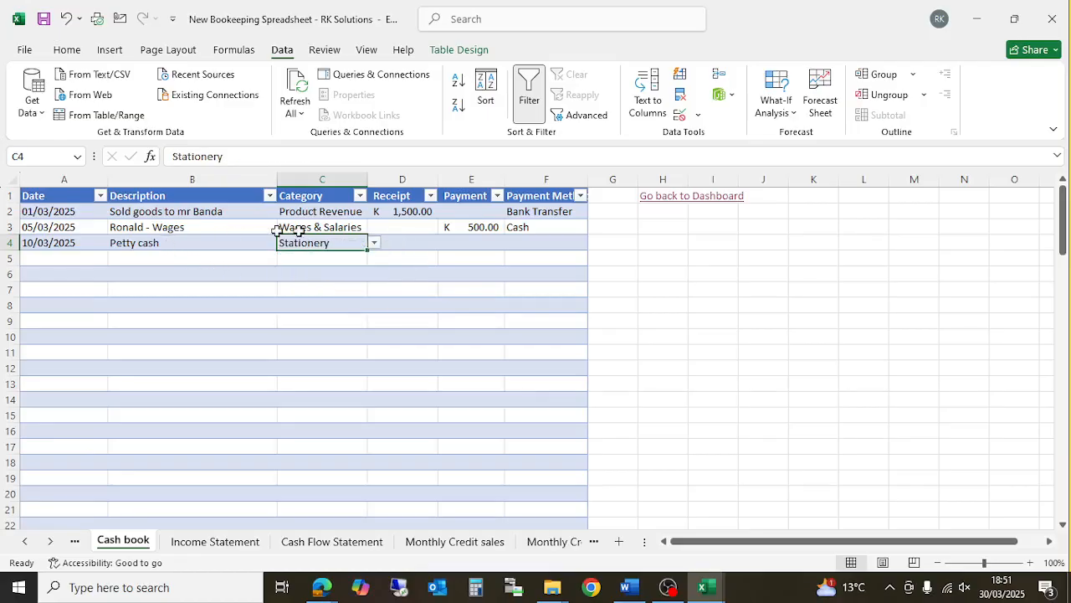
left_click(163, 259)
left_click(312, 257)
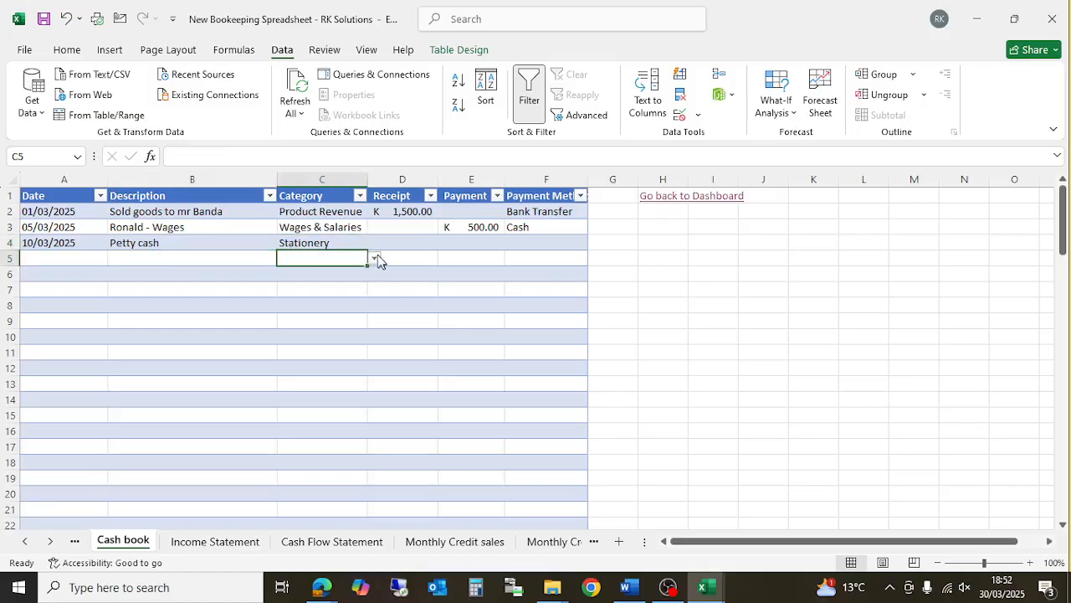
left_click(375, 258)
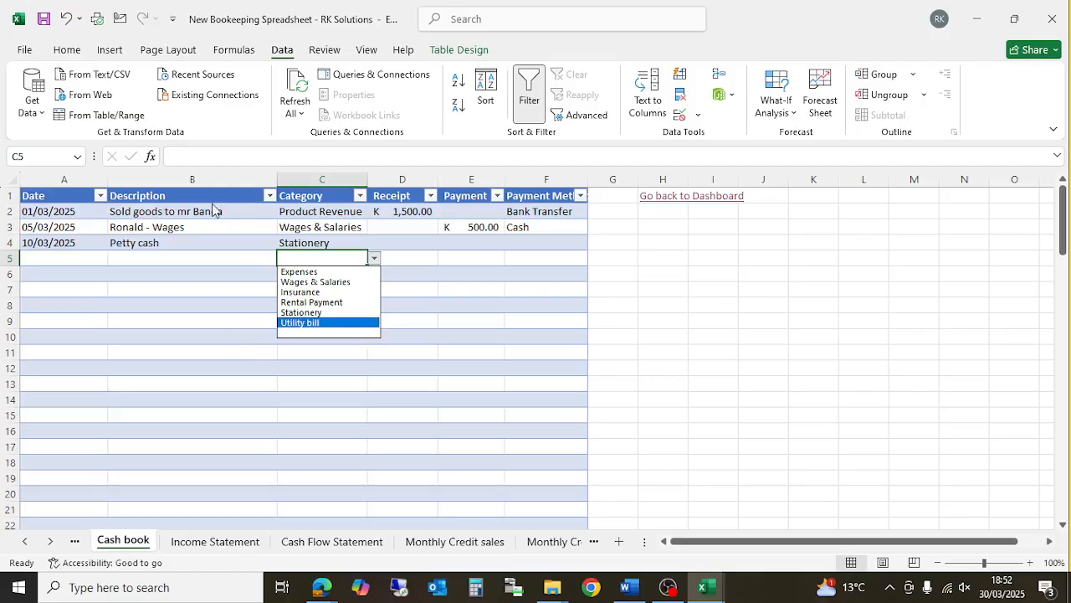
key("Escape")
- Append ' - Tea' to the B4 description so it reads 'Petty cash - Tea', keeping Stationery
left_click(177, 243)
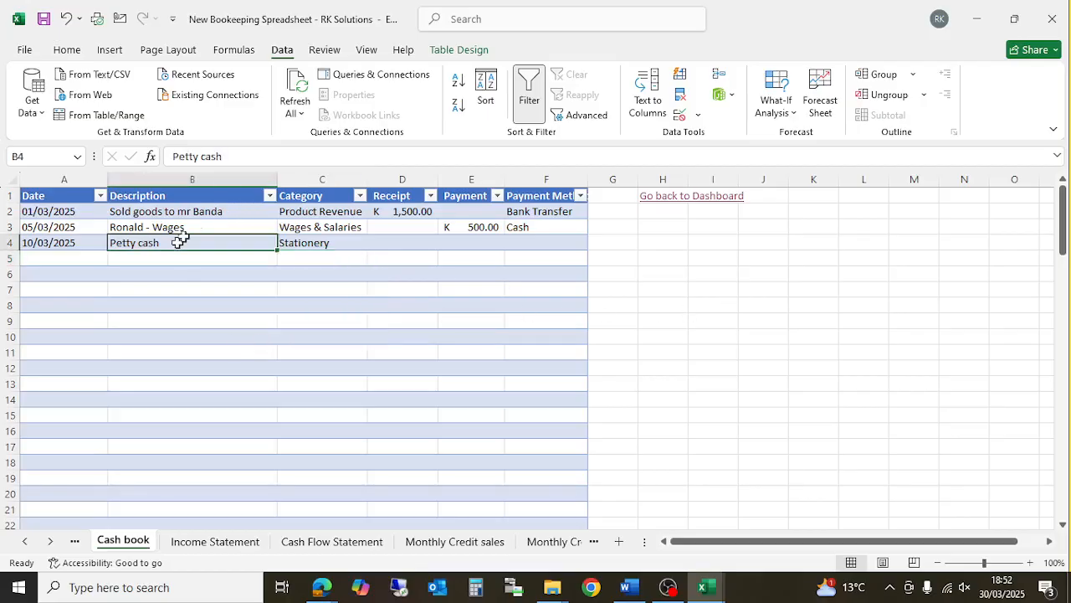
left_click(262, 152)
type("- Tea")
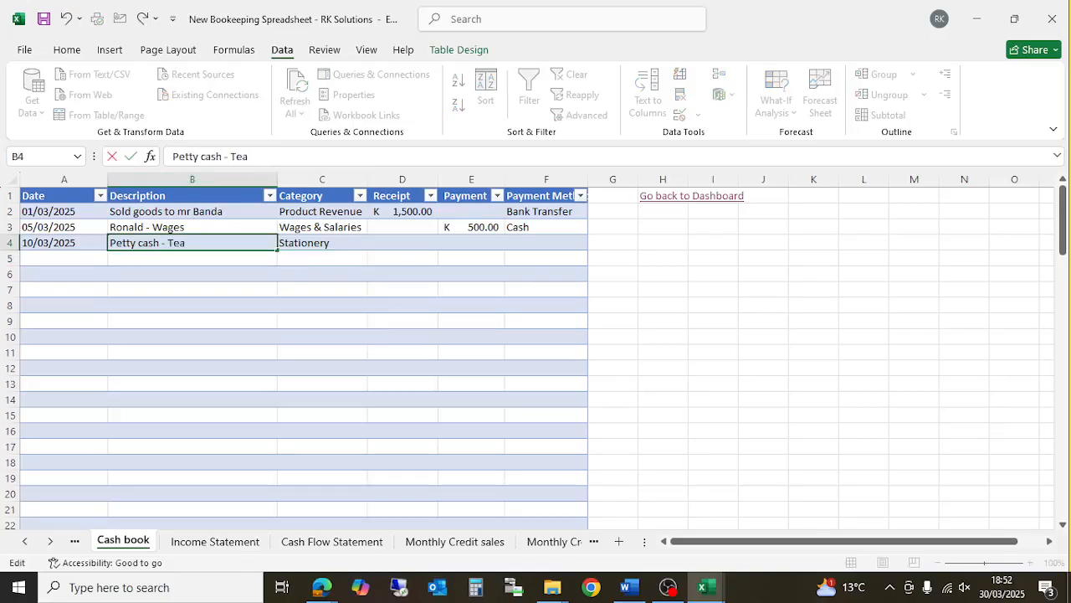
left_click(326, 245)
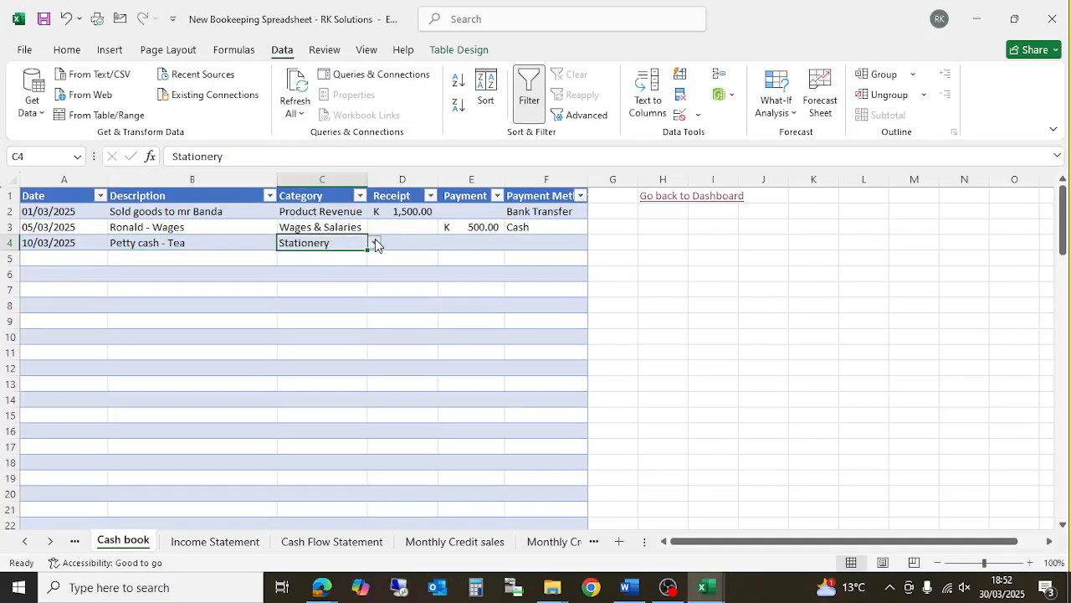
left_click(375, 243)
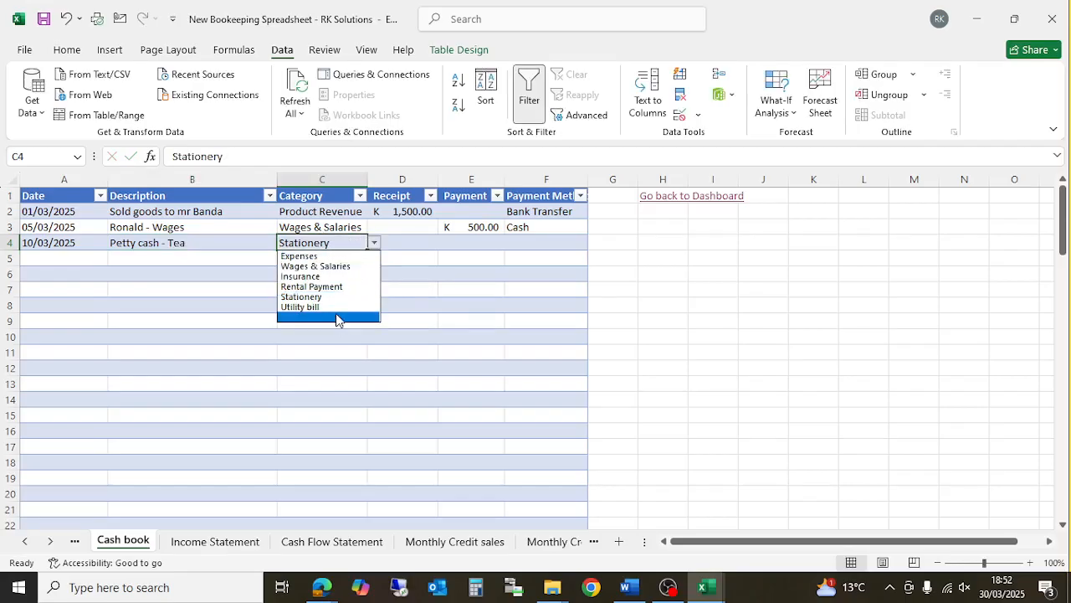
key("Escape")
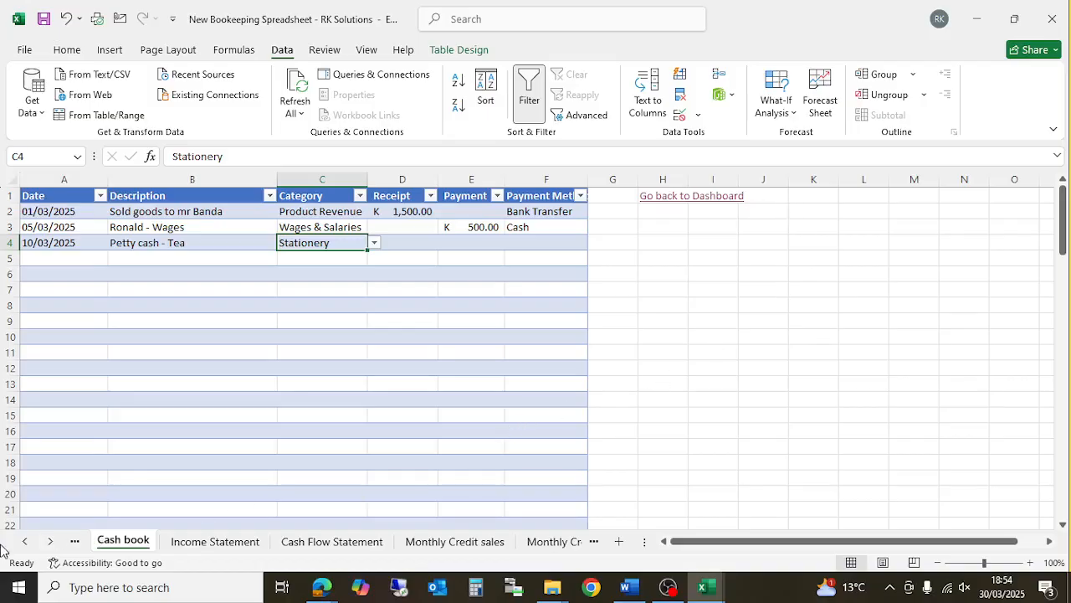
- Bring up the Configurations sheet showing the Expenses and Incomes lists, then scroll the sheet tabs back left
left_click(50, 542)
left_click(49, 541)
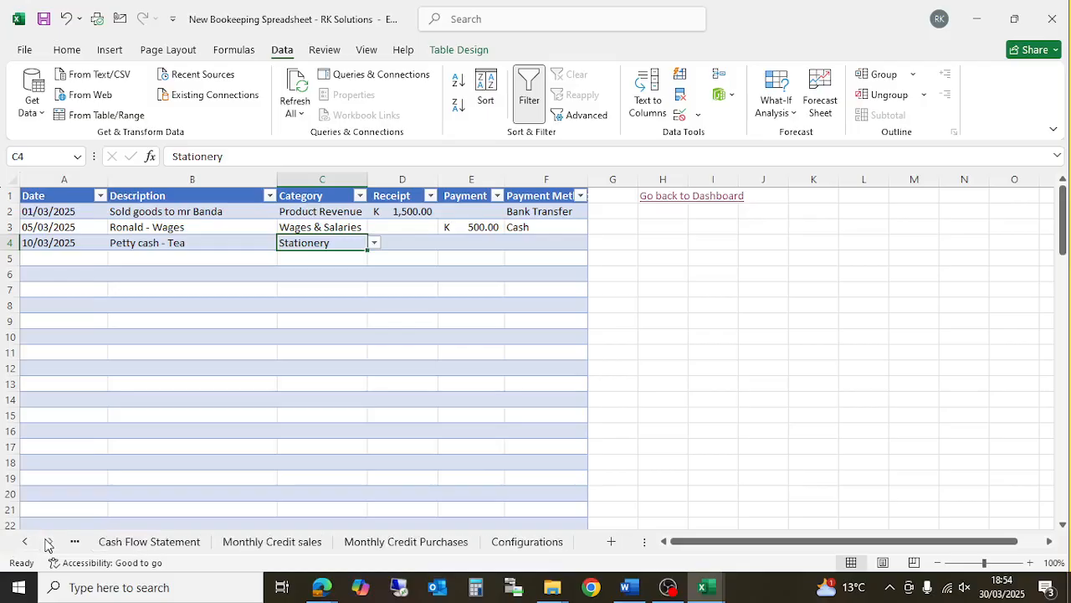
left_click(527, 542)
left_click(81, 215)
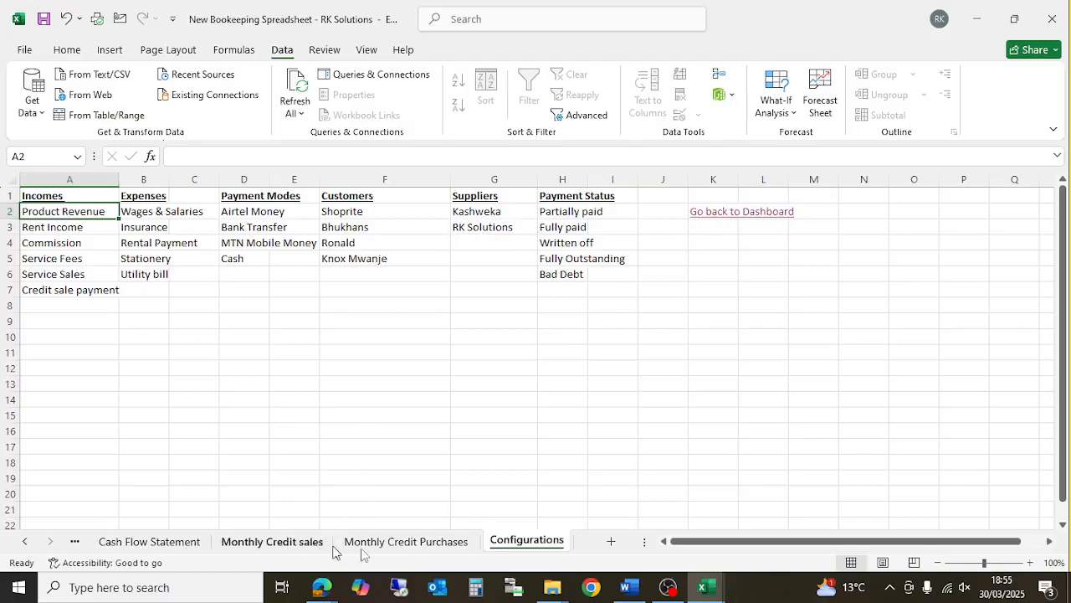
left_click(25, 549)
left_click(24, 549)
left_click(24, 549)
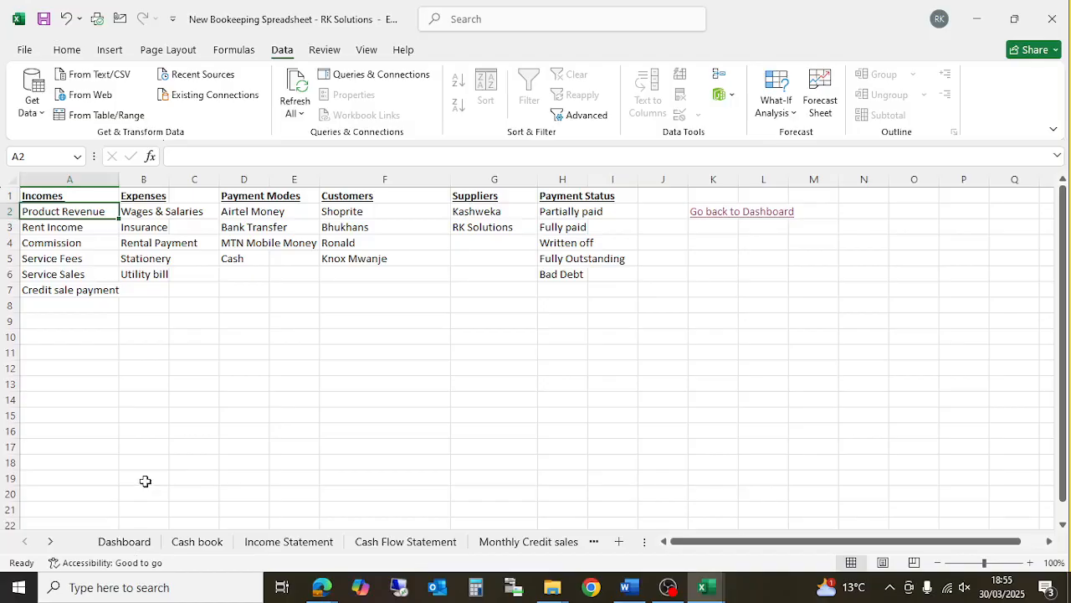
- Save the workbook, then review the Dashboard, Cash book and Income Statement sheets
left_click(44, 18)
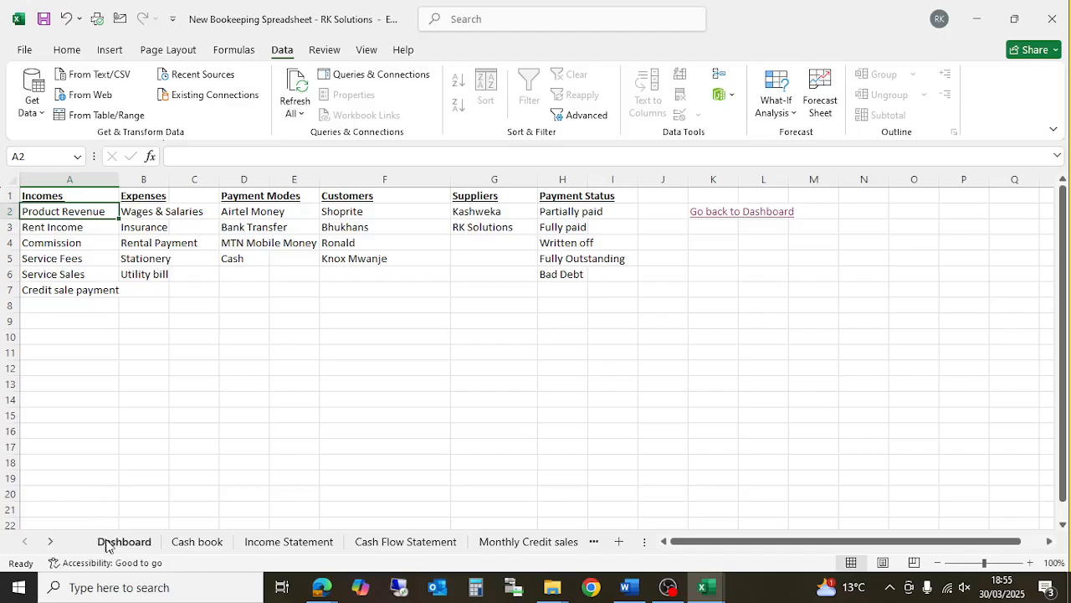
left_click(107, 541)
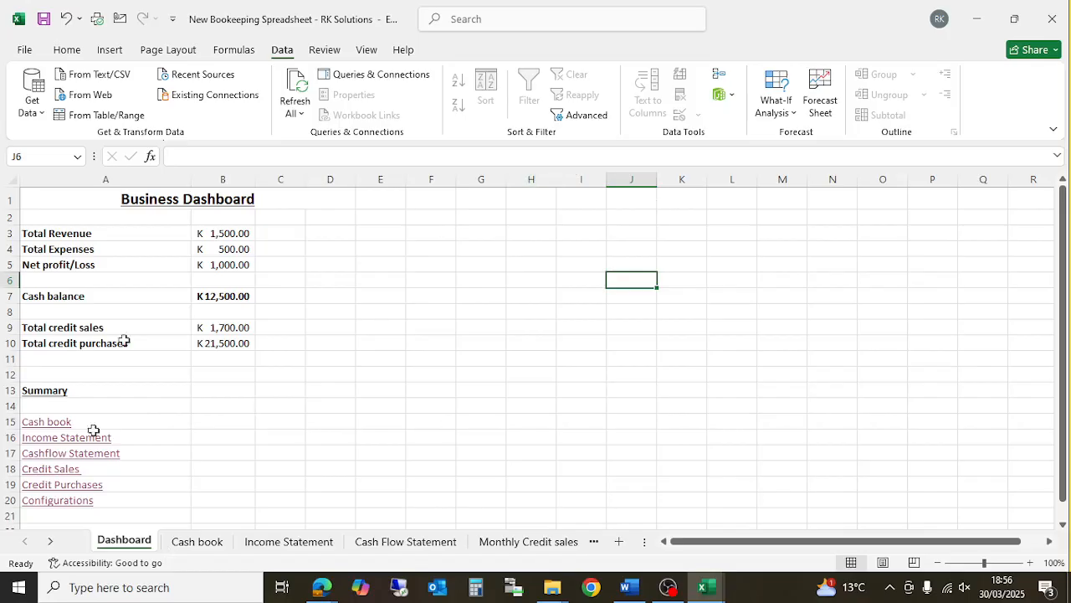
left_click(184, 541)
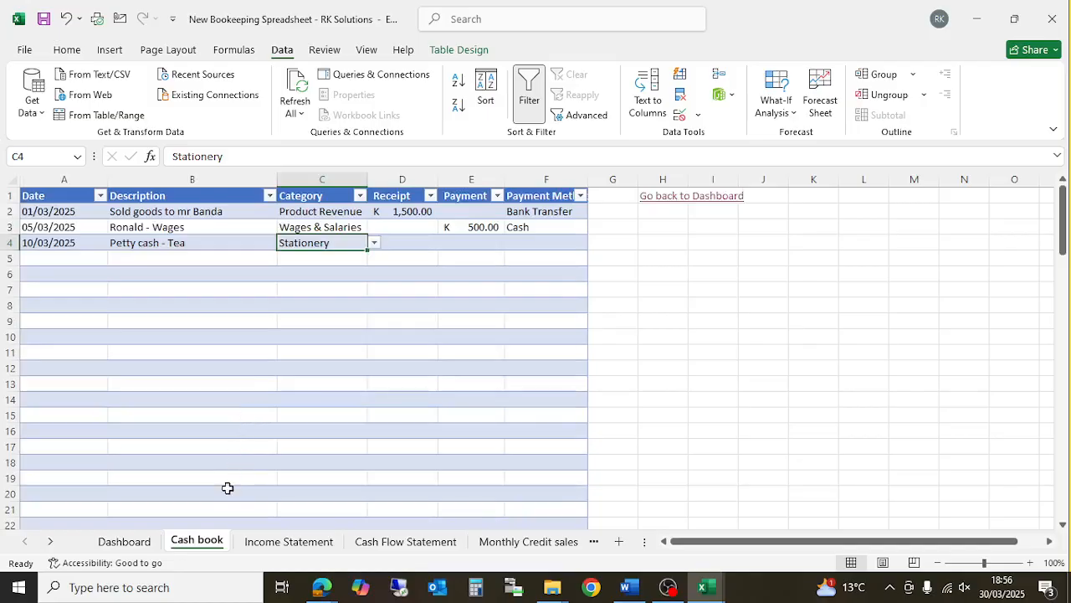
left_click(278, 543)
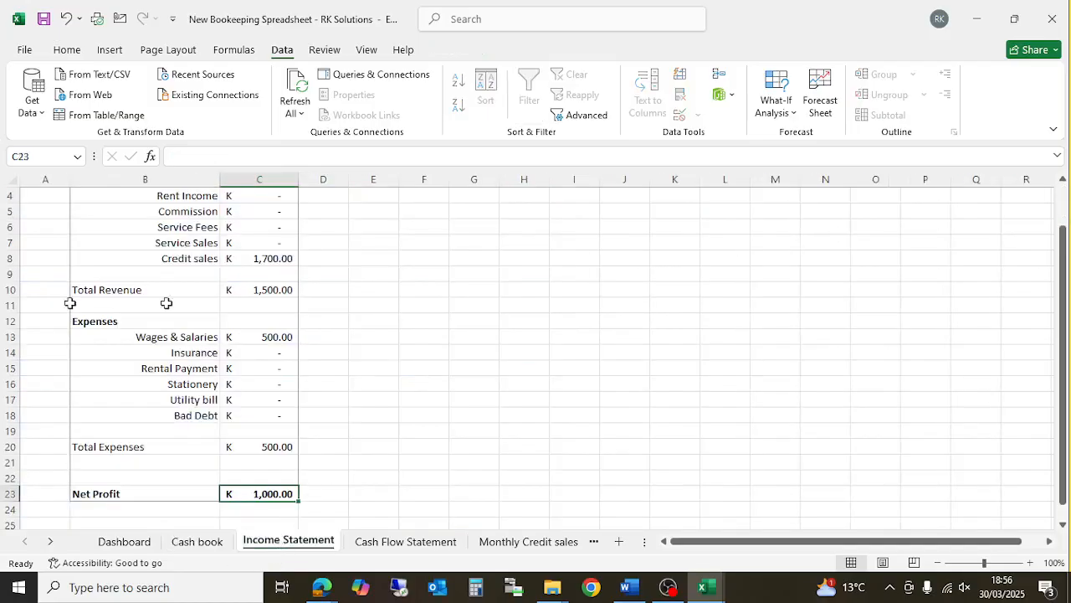
scroll(299, 355, "up", 2)
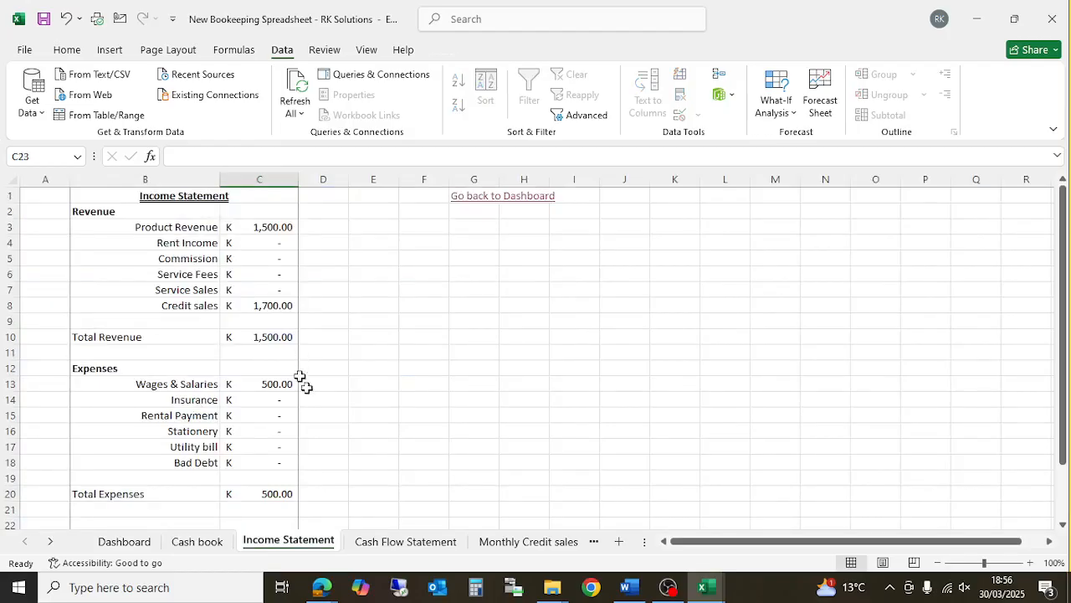
- Review the Cash Flow Statement, Monthly Credit sales and Monthly Credit Purchases sheets, ending on Configurations
left_click(383, 544)
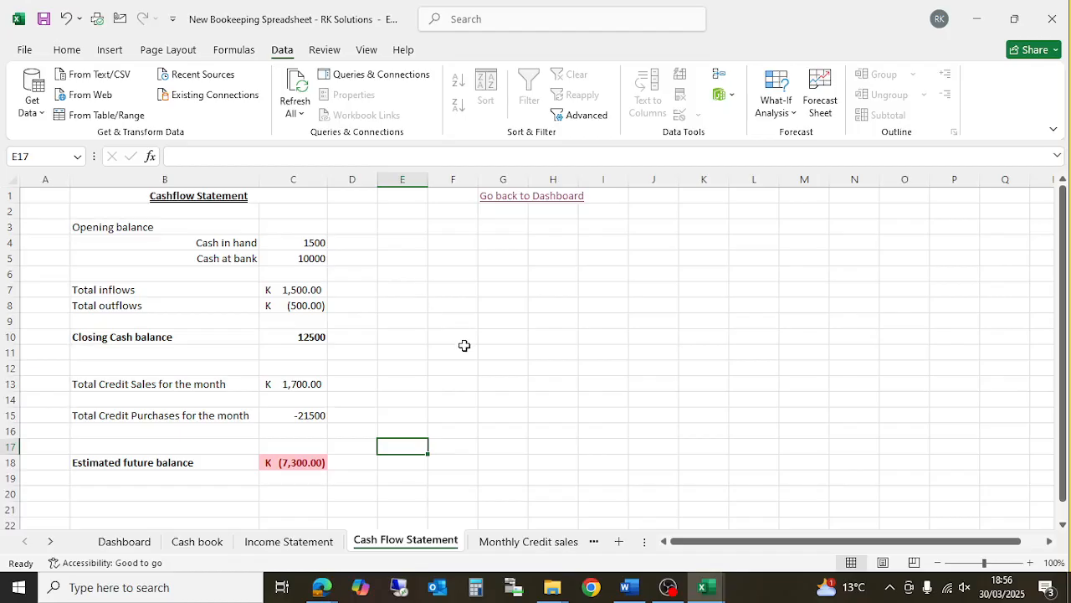
left_click(522, 541)
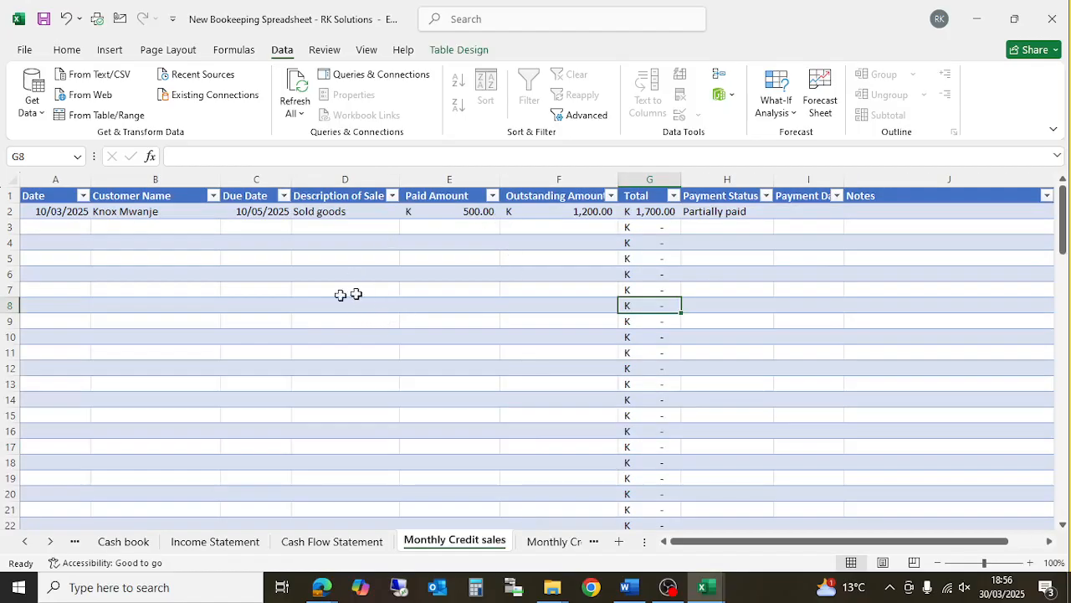
scroll(574, 335, "down", 1)
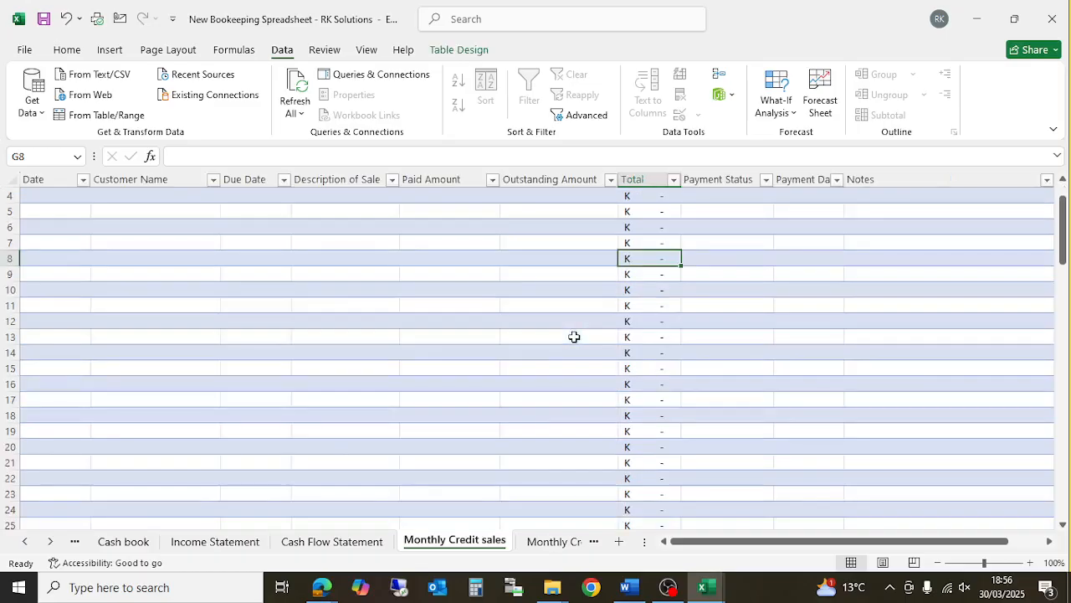
scroll(445, 380, "up", 1)
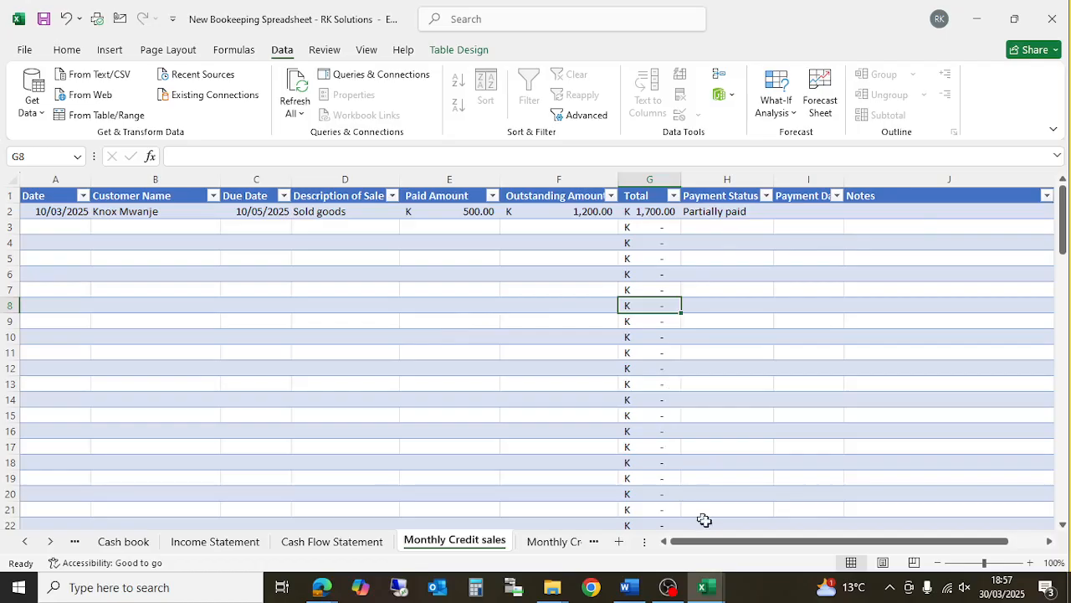
left_click(715, 544)
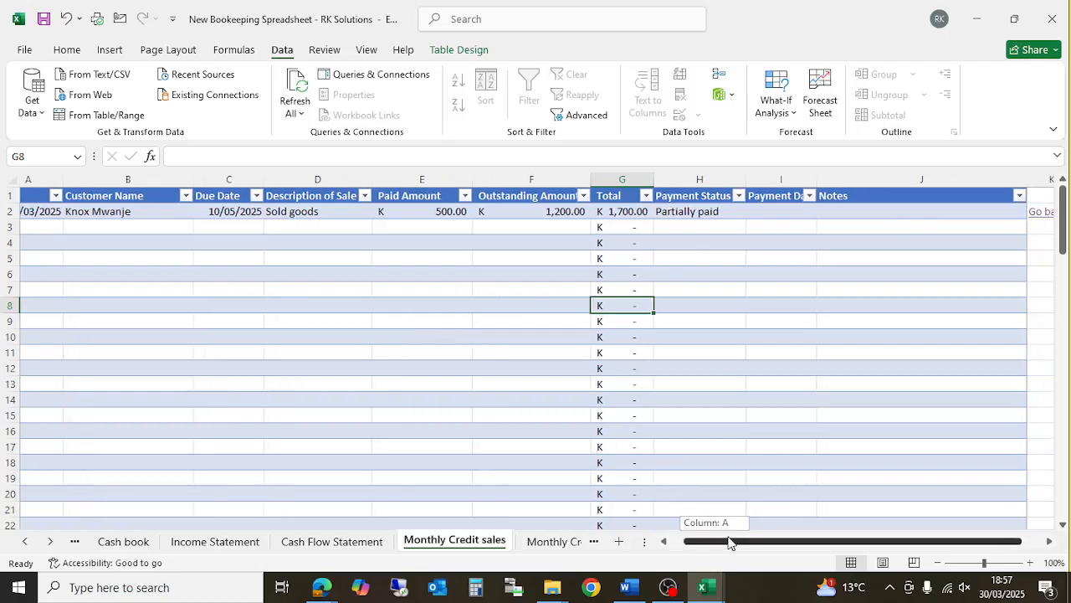
left_click(550, 542)
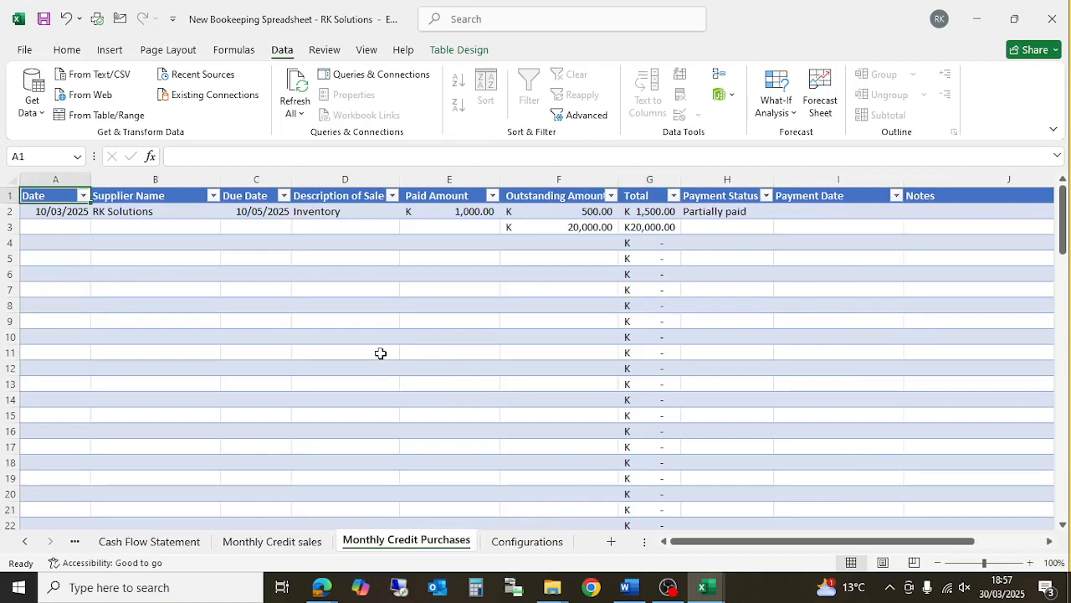
left_click(510, 541)
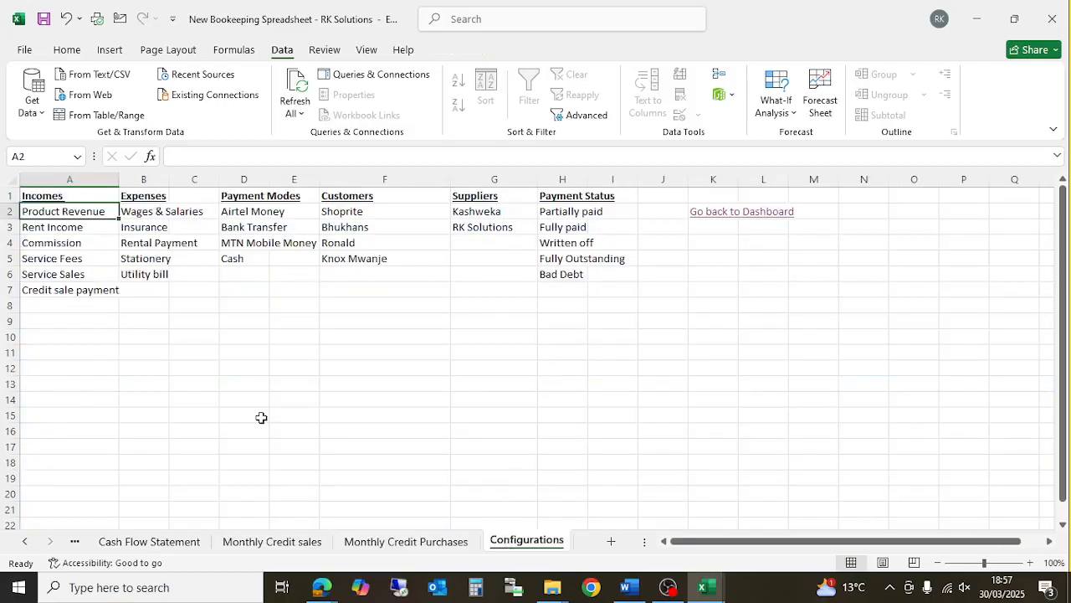
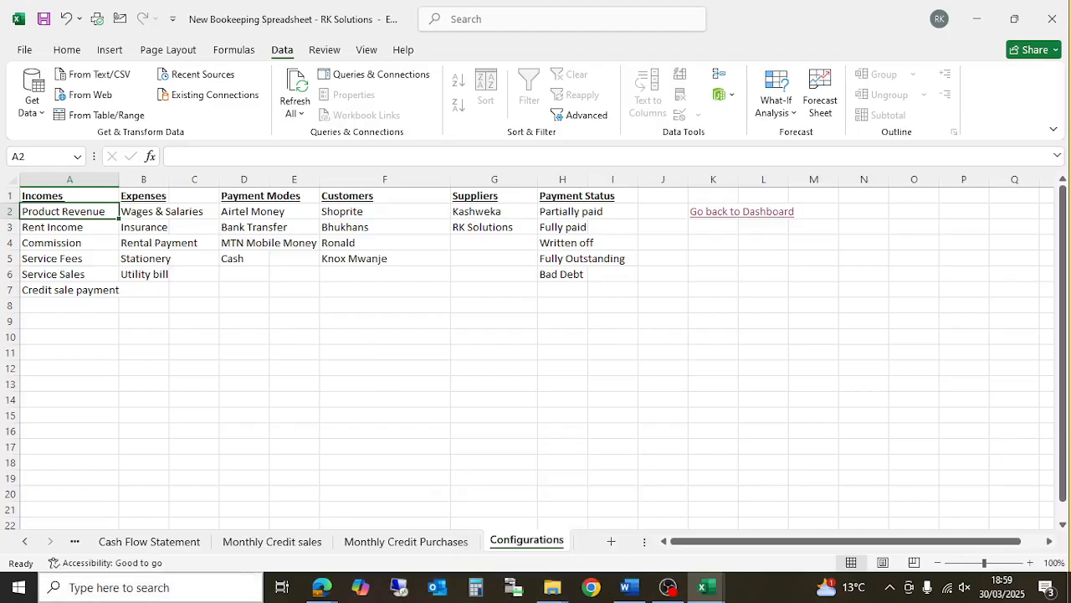
- Stop sharing the screen with the Google Meet call
mouse_move(319, 595)
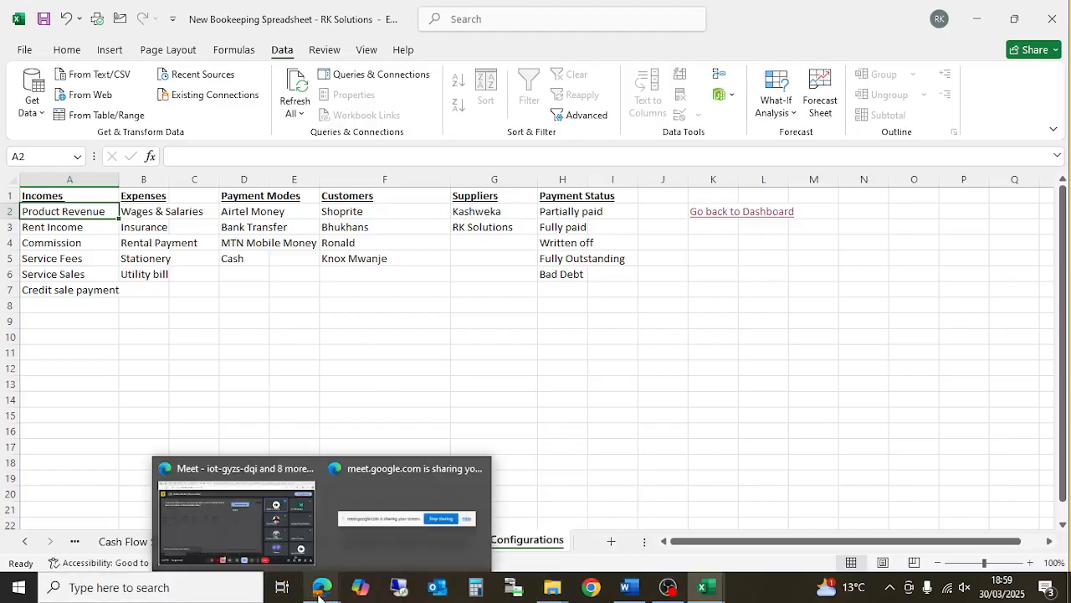
left_click(384, 545)
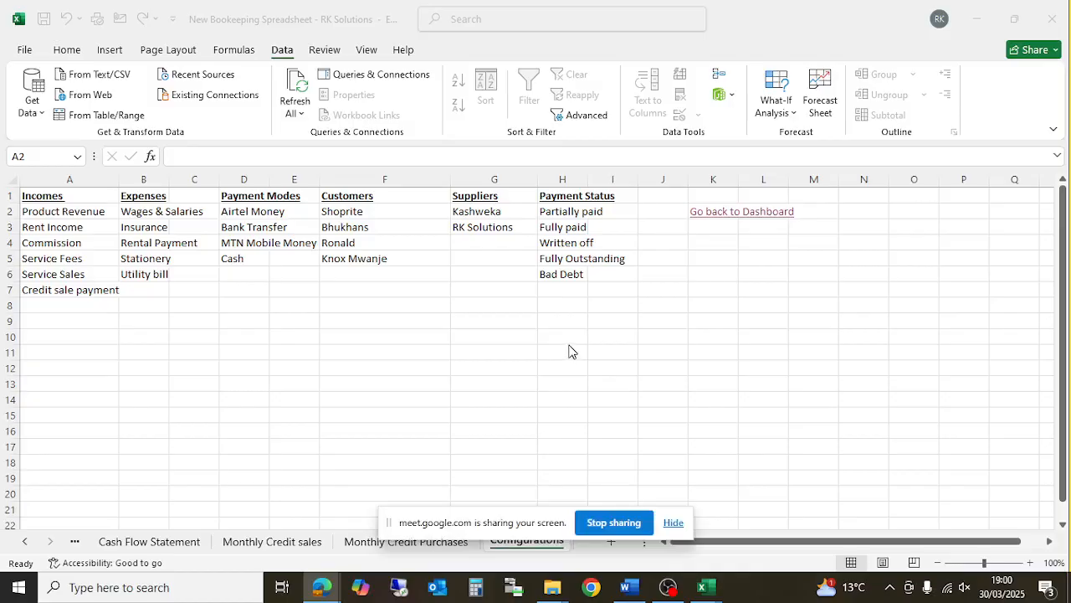
left_click(618, 524)
- Back in Excel, select cell D10 on Configurations and save the workbook
left_click(356, 383)
left_click(246, 333)
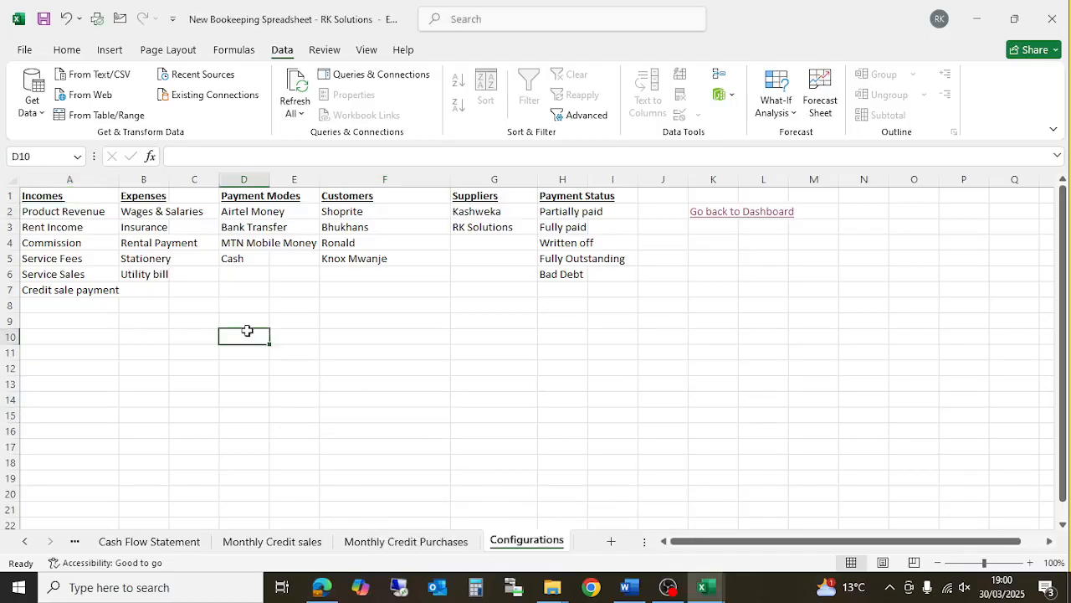
left_click(42, 21)
- Switch to the Meet call in Edge and stop presenting
left_click(322, 586)
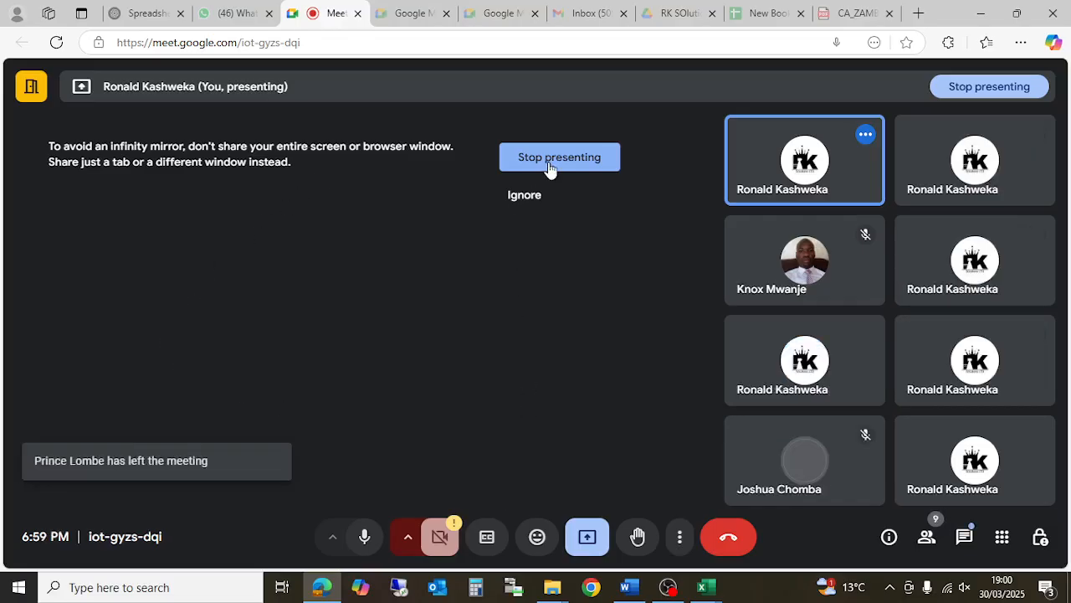
left_click(549, 164)
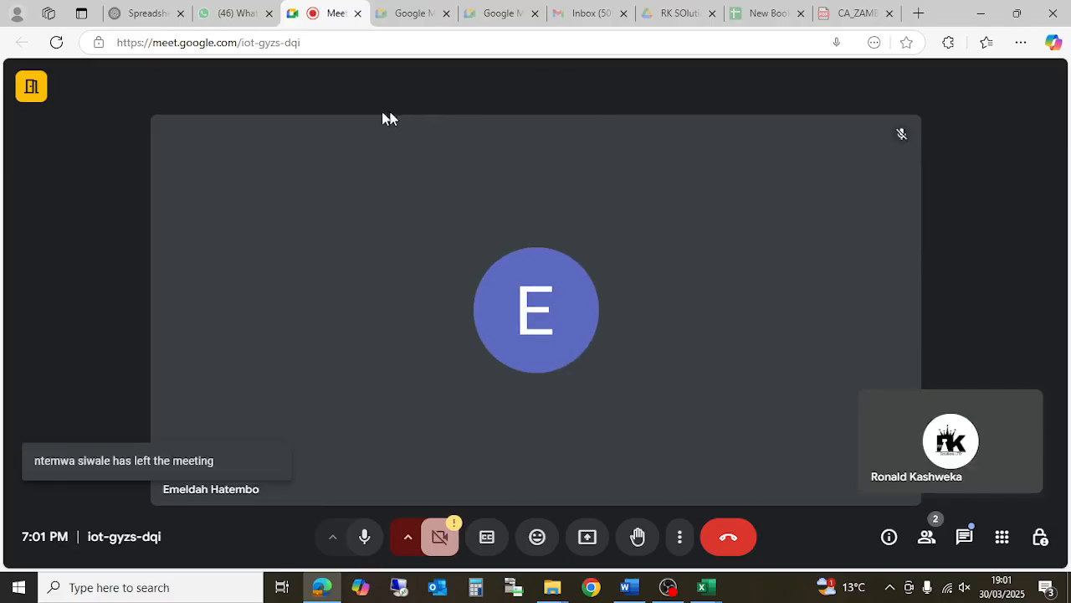
- Show the ChatGPT conversation on Excel for accounting, then bring OBS Studio forward
left_click(147, 14)
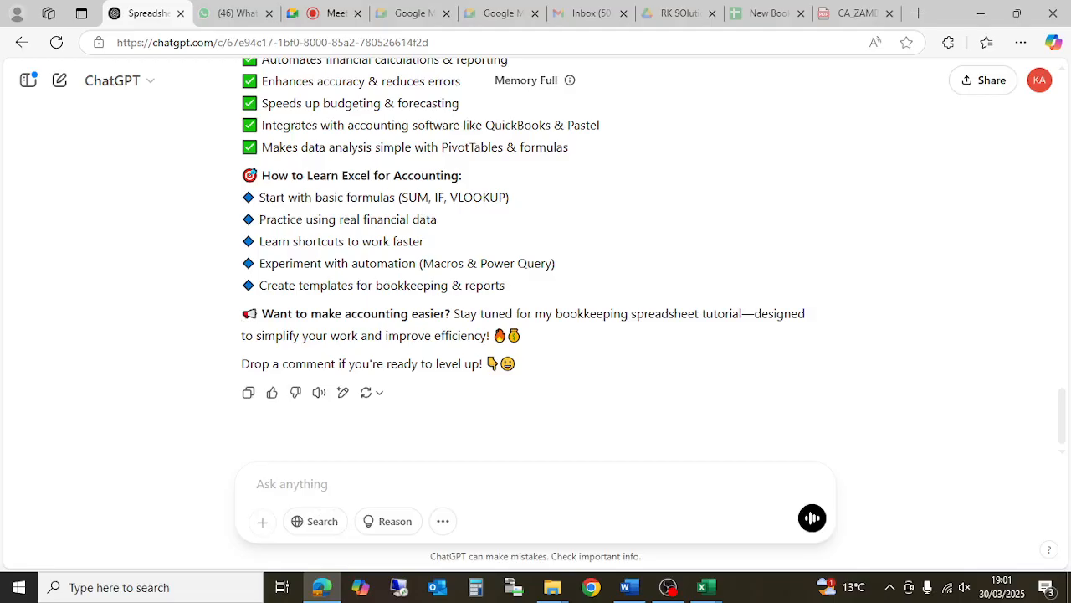
left_click(667, 587)
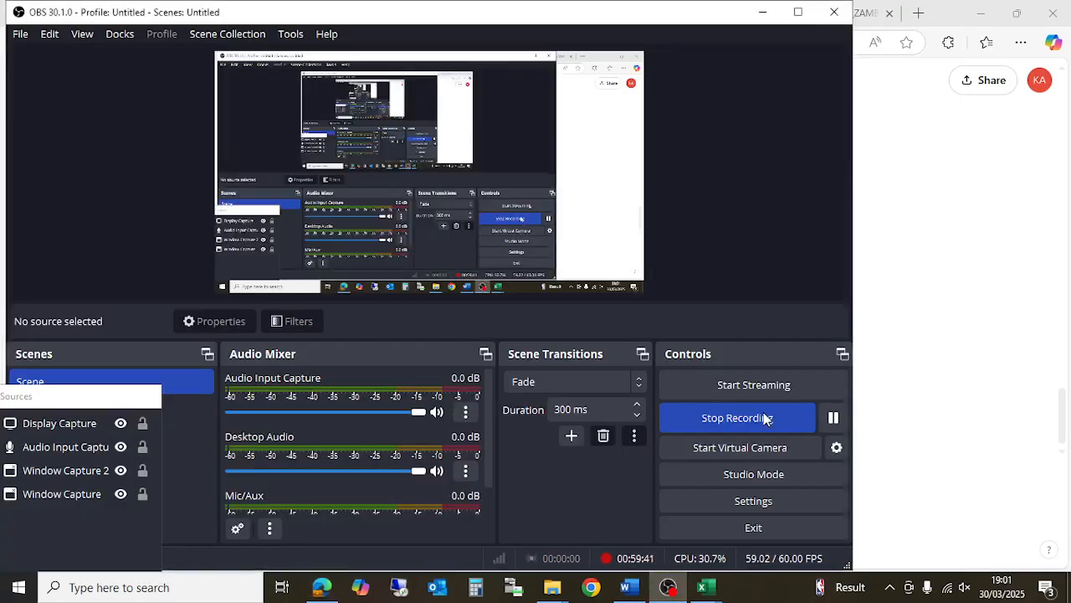